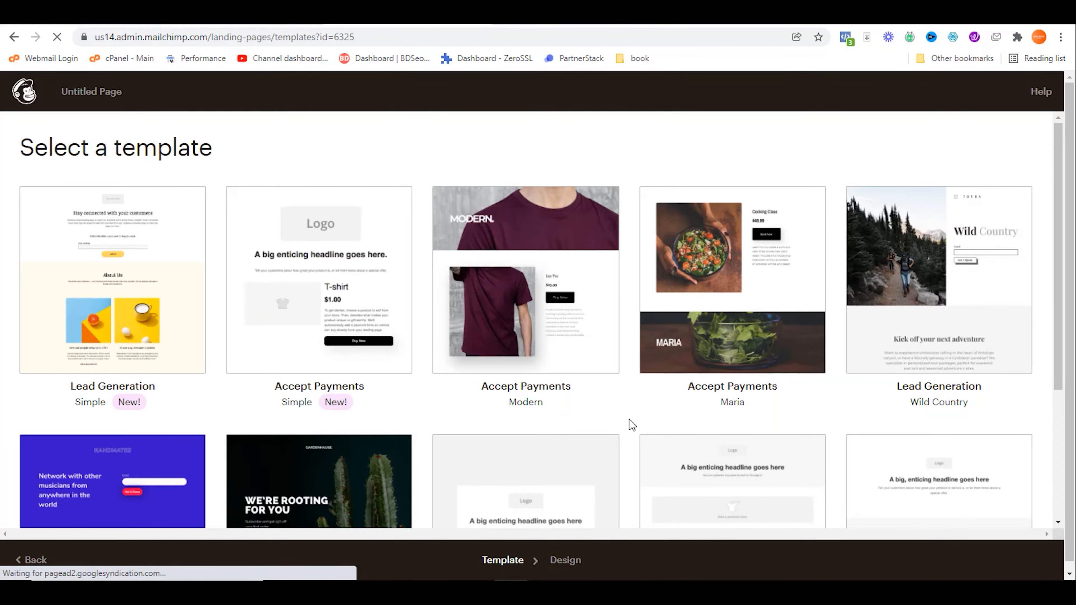
Step: Scroll through the template grid to compare Lead Generation, Accept Payments and other designs
scroll(629, 419, down, 3)
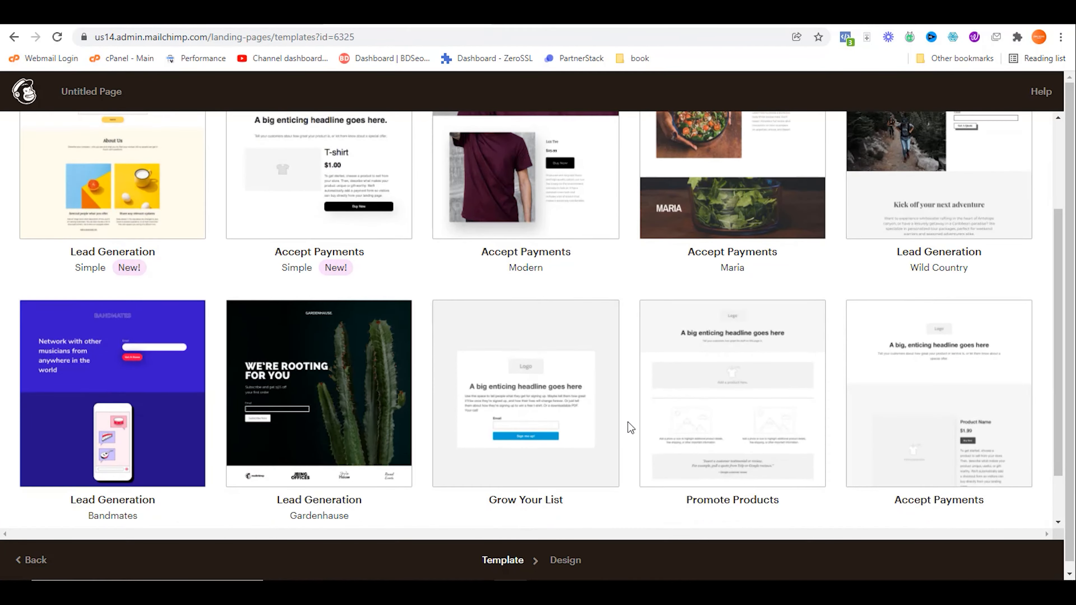
scroll(628, 423, down, 2)
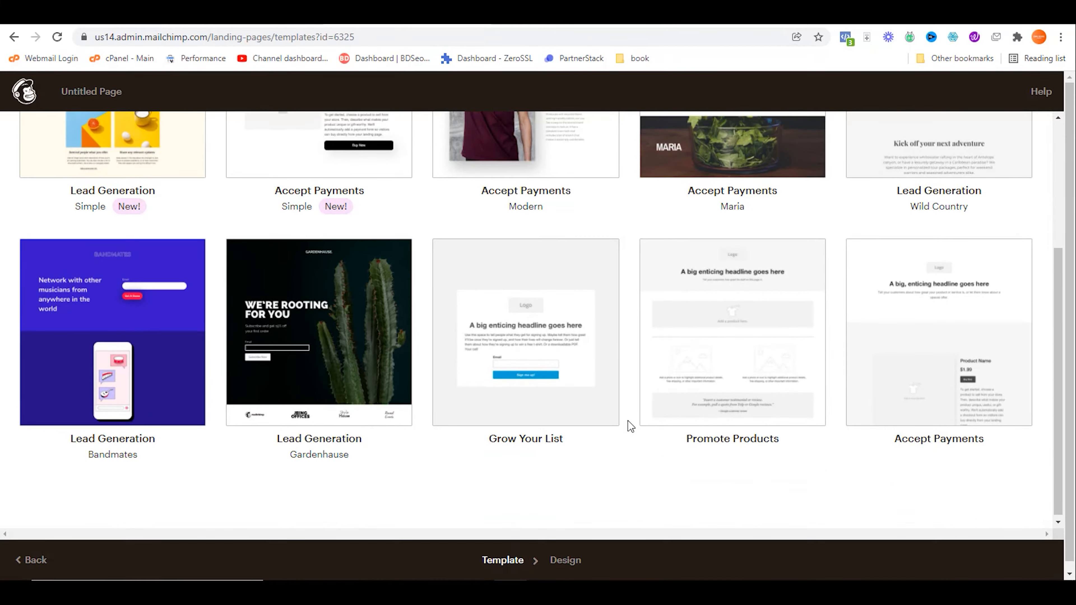
scroll(628, 421, up, 5)
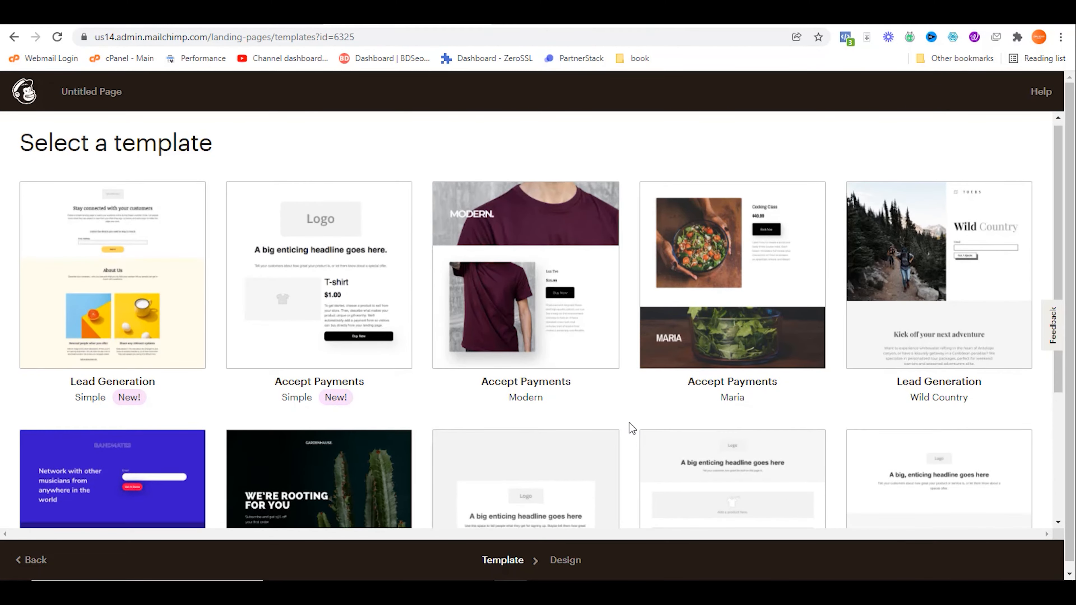
scroll(629, 424, down, 3)
scroll(629, 423, down, 2)
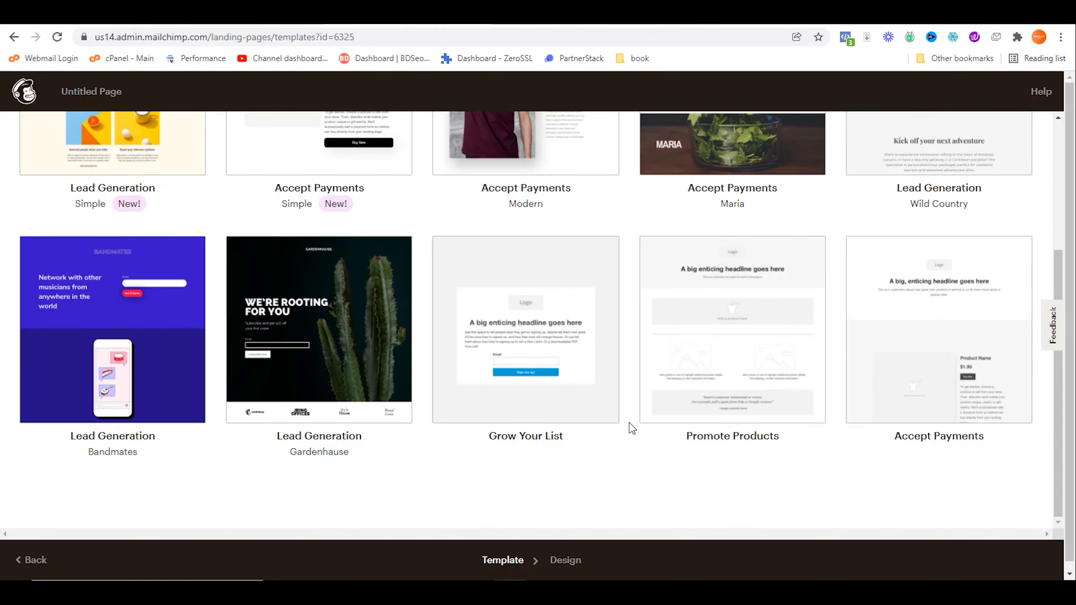
scroll(631, 427, up, 5)
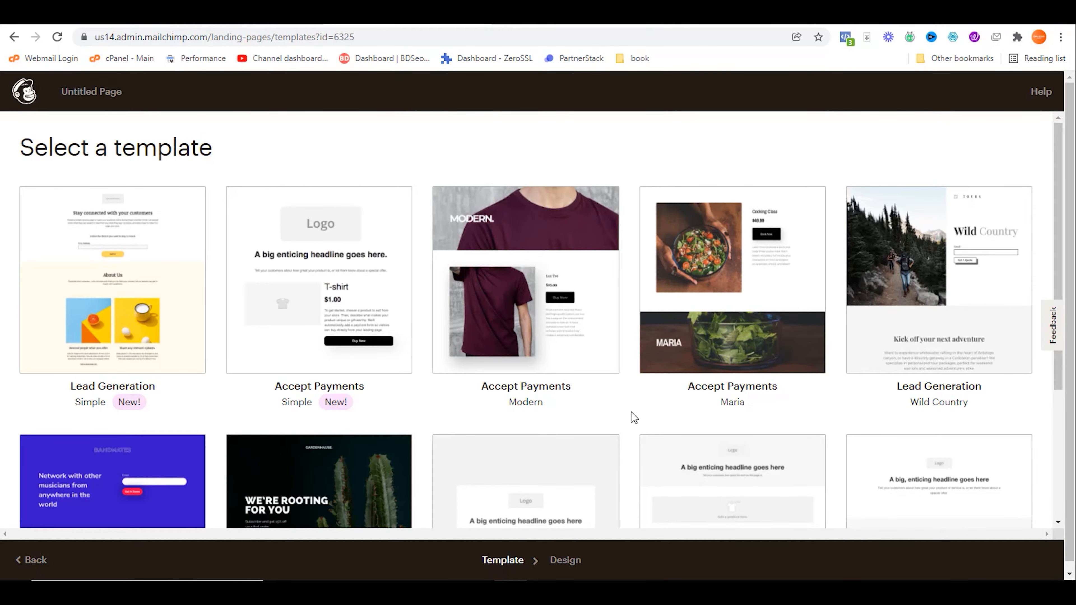
Step: Start from the Simple Lead Generation template, view its Style settings, then go to the content note
click(77, 267)
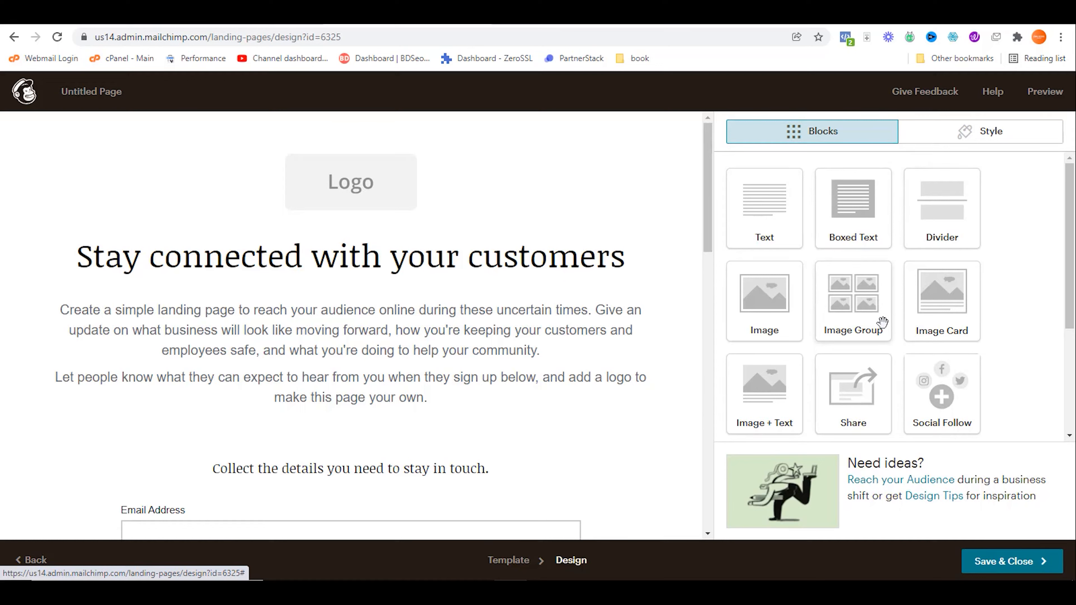
click(961, 132)
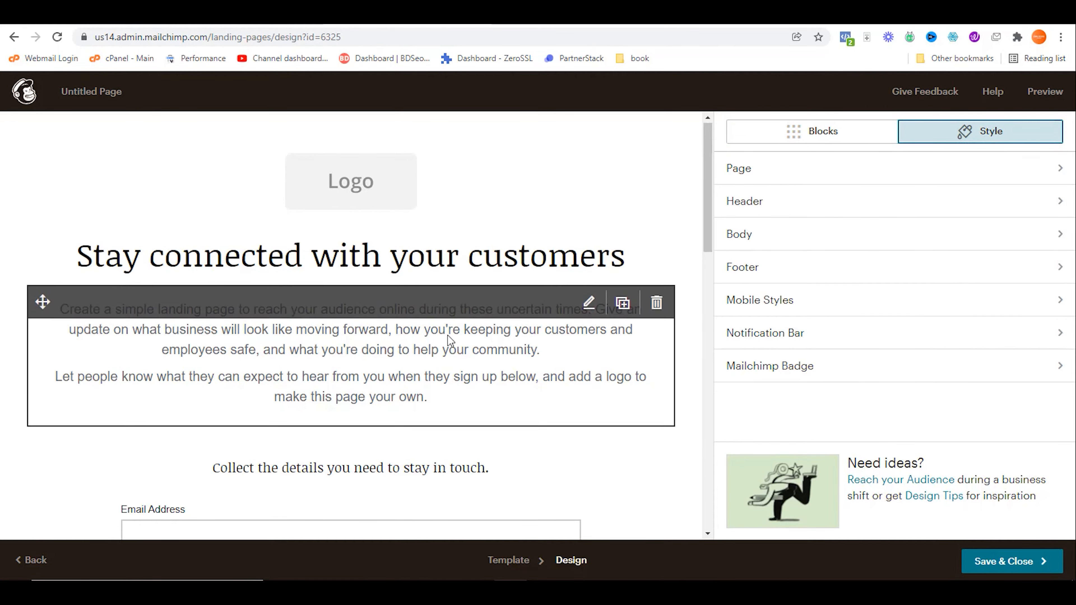
scroll(461, 349, down, 5)
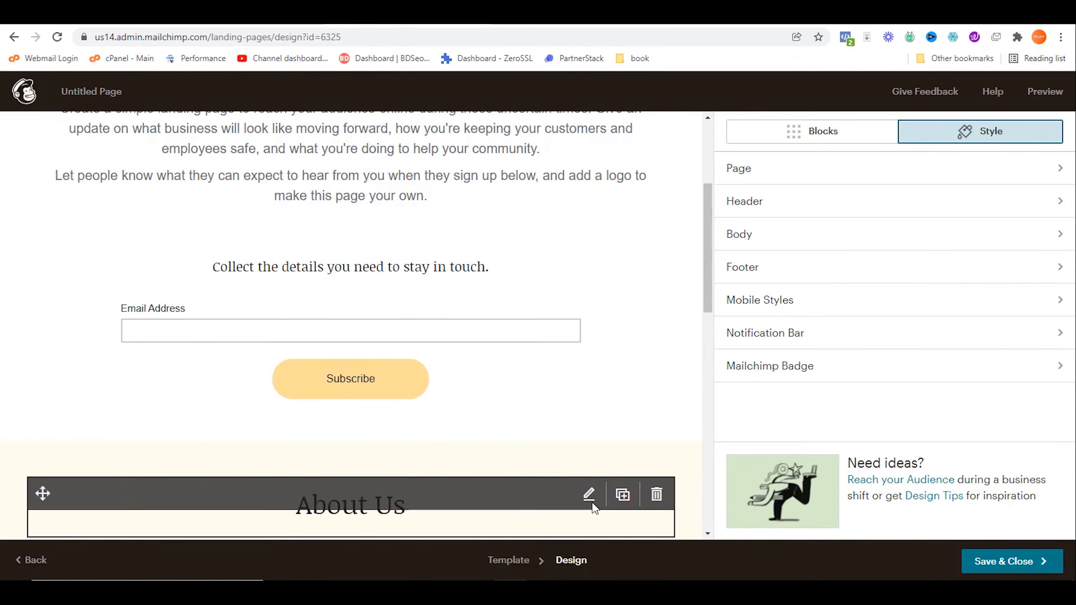
click(550, 15)
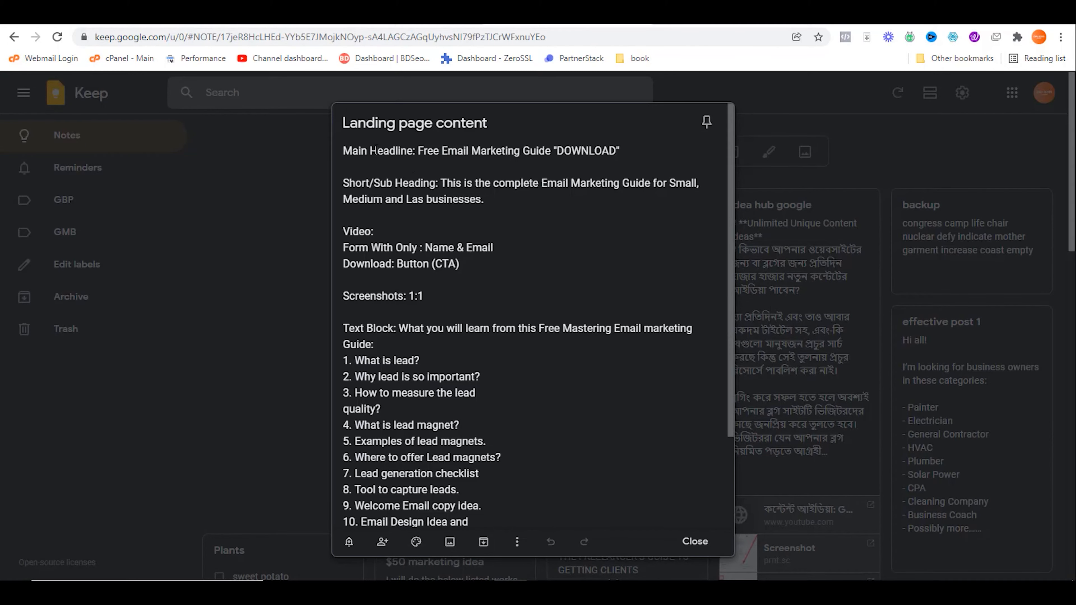
Step: Read the note's headline, sub-heading, form, 1:1 screenshot, text block and download button items
drag(376, 150, 453, 145)
drag(380, 183, 489, 193)
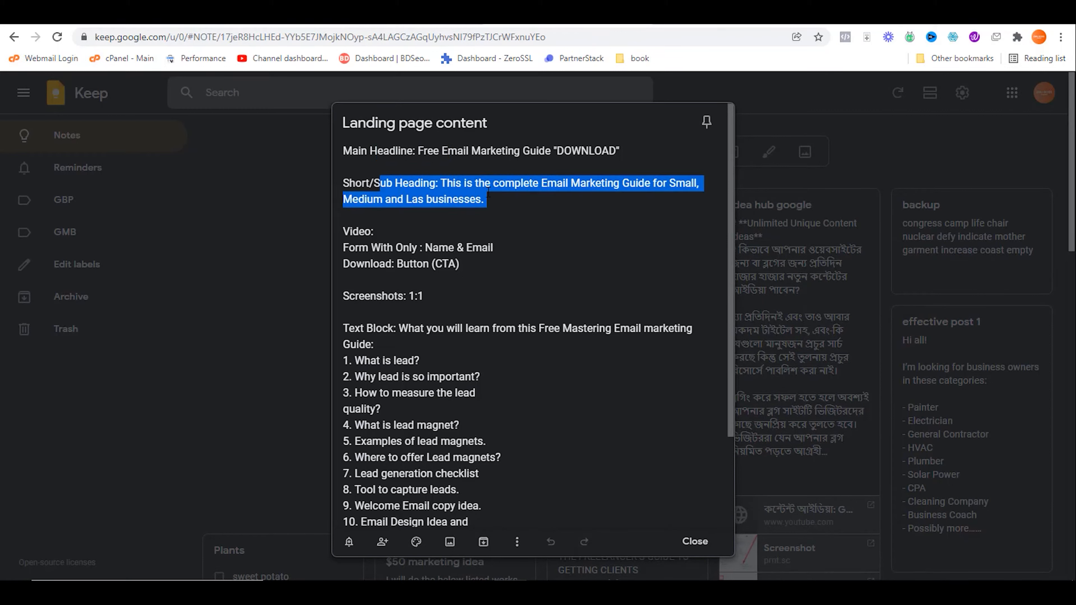
click(460, 234)
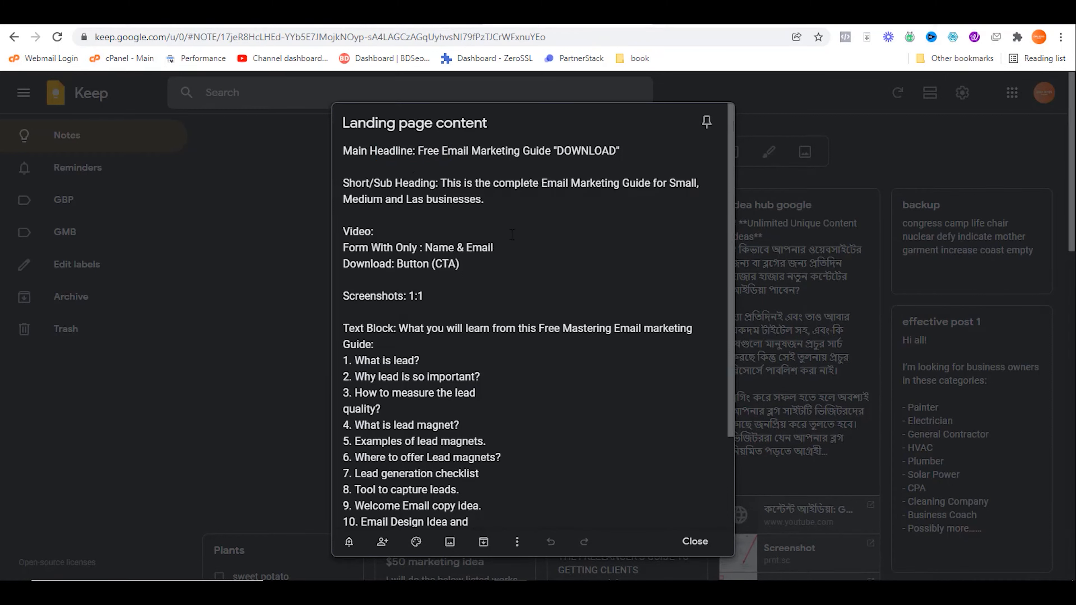
drag(348, 247, 459, 264)
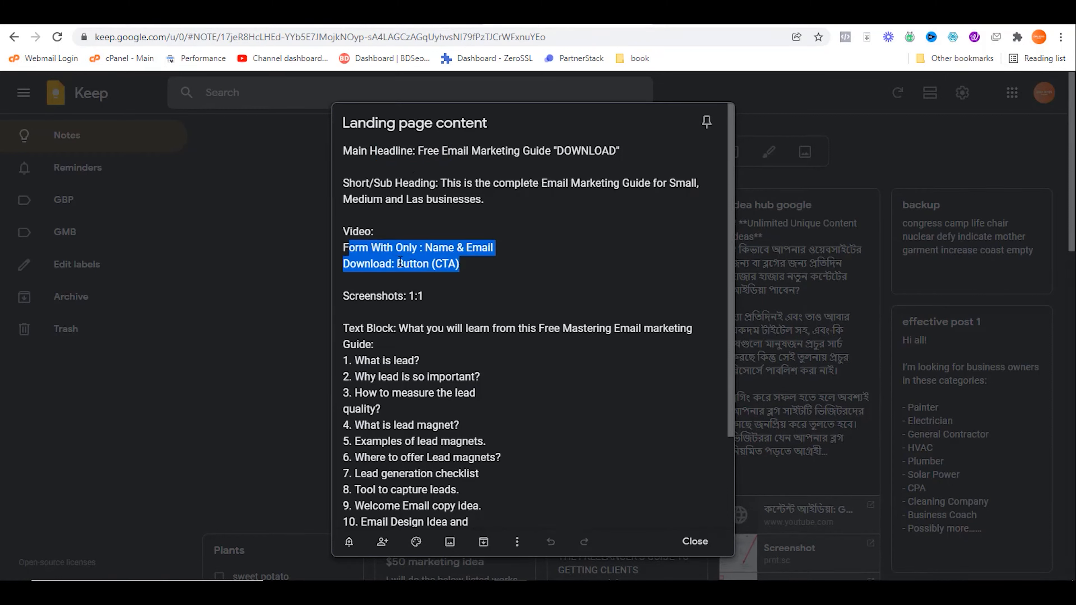
click(448, 264)
drag(408, 296, 443, 296)
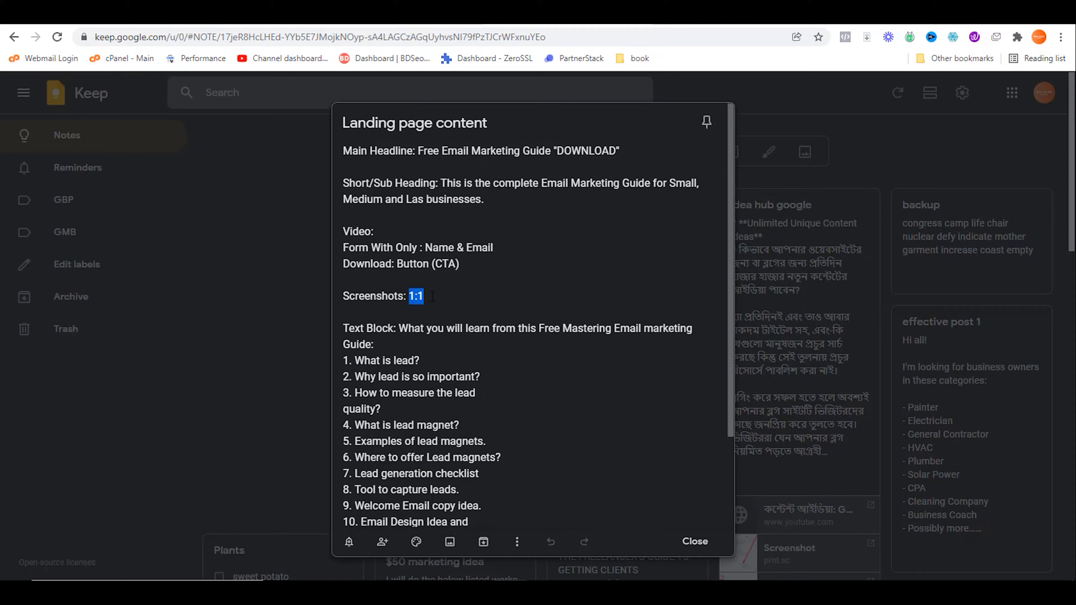
drag(399, 328, 475, 394)
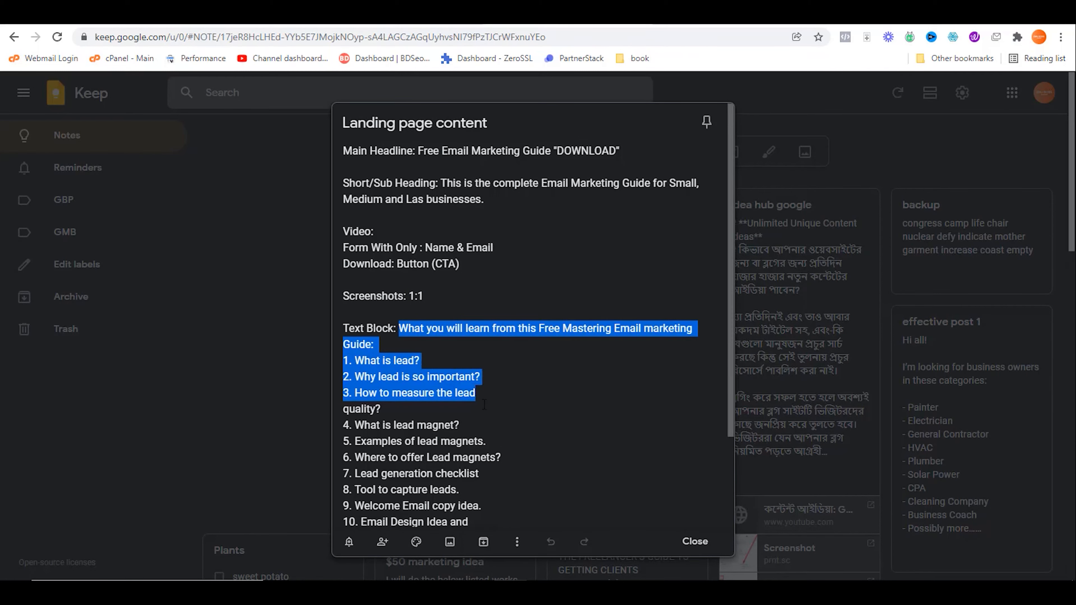
click(542, 405)
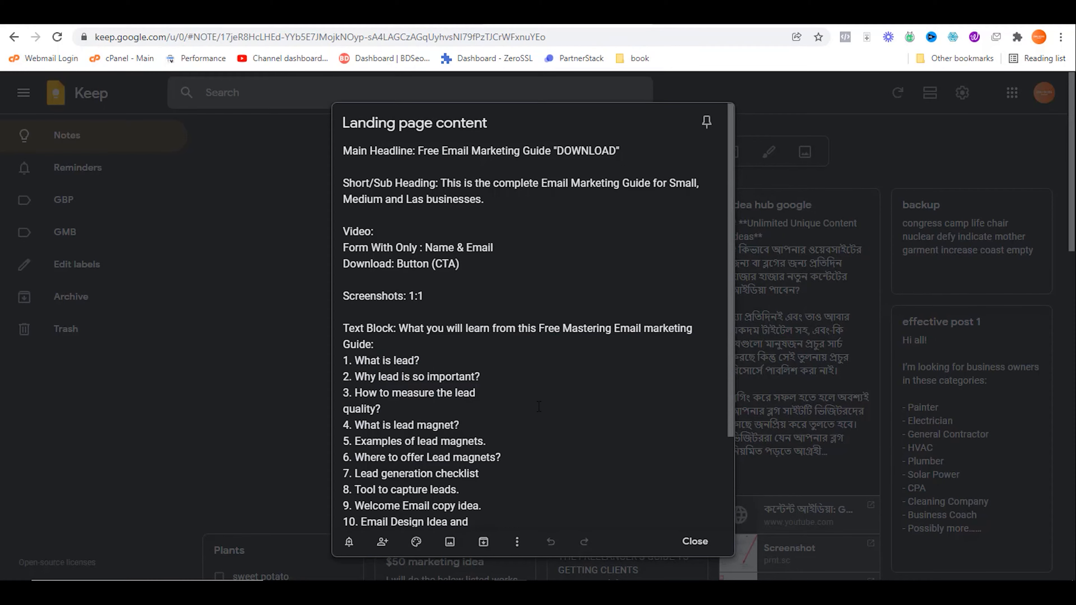
scroll(539, 411, down, 3)
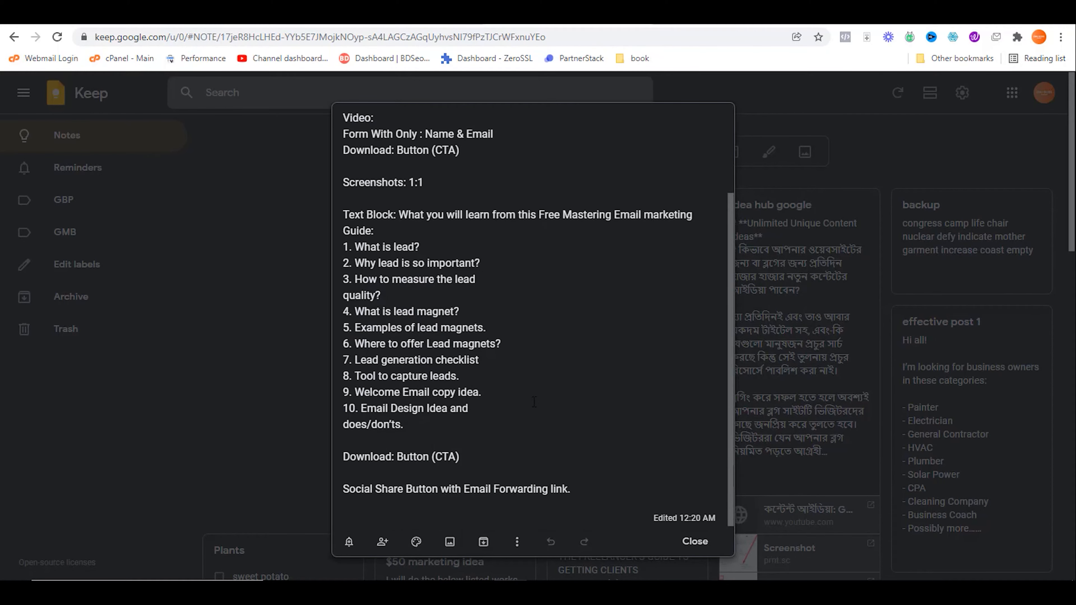
drag(404, 457, 488, 454)
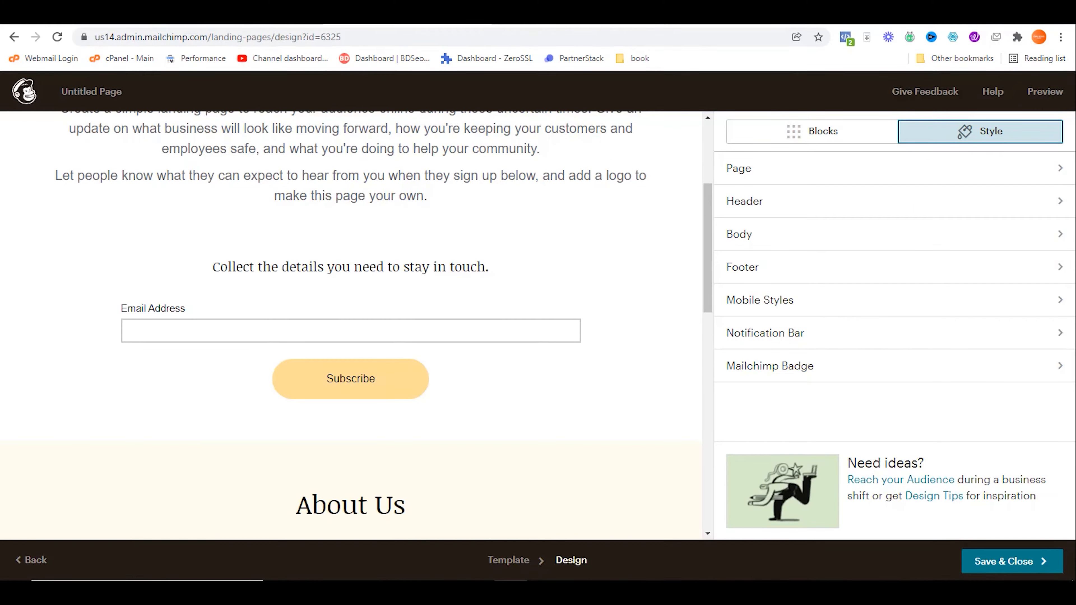
mouse_move(557, 300)
scroll(610, 325, up, 5)
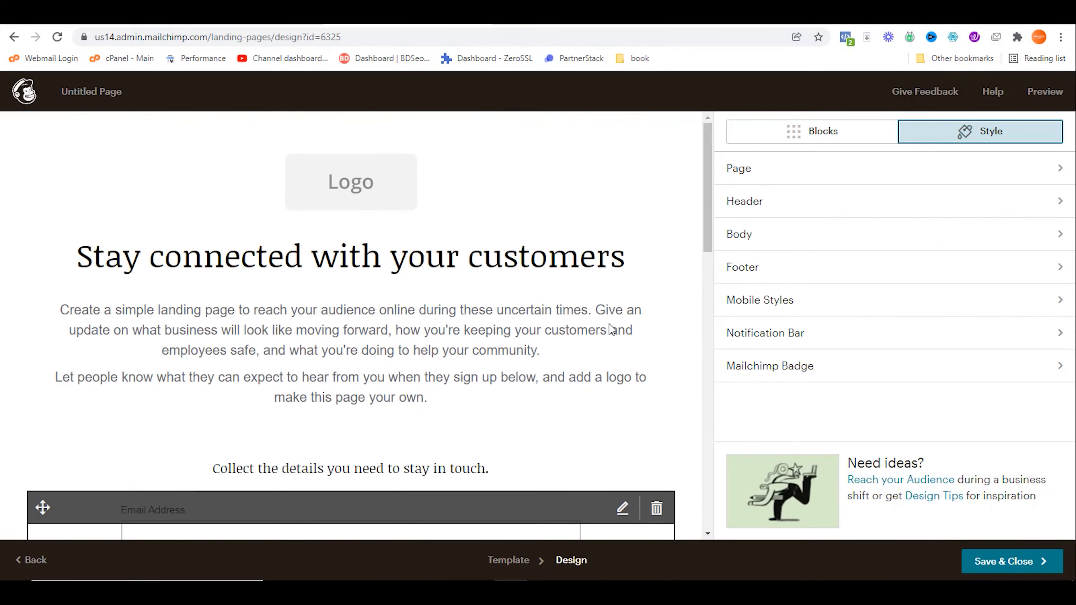
scroll(610, 325, down, 15)
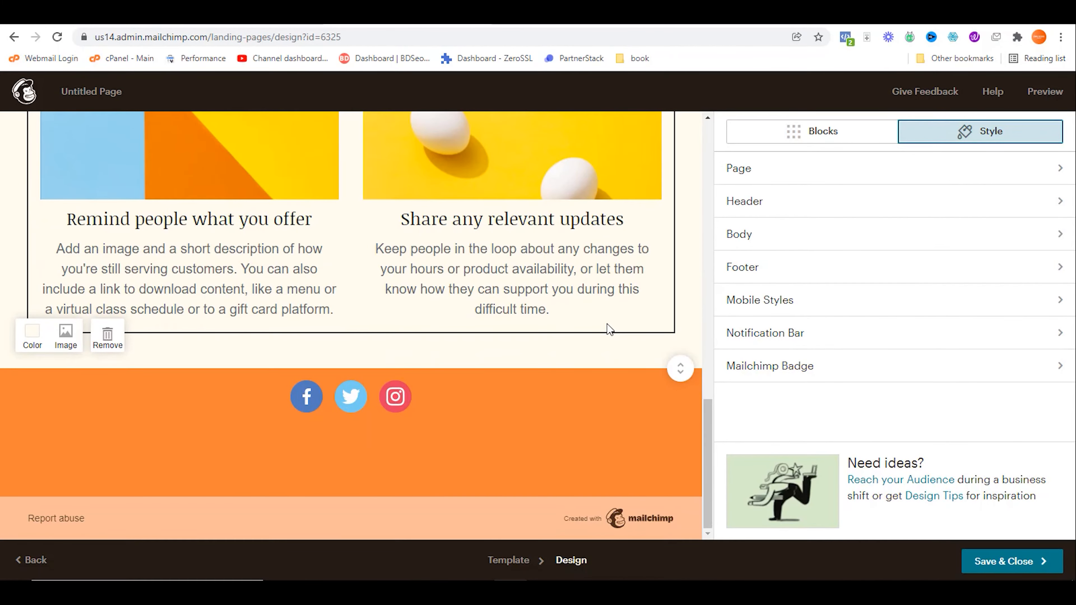
scroll(606, 324, up, 3)
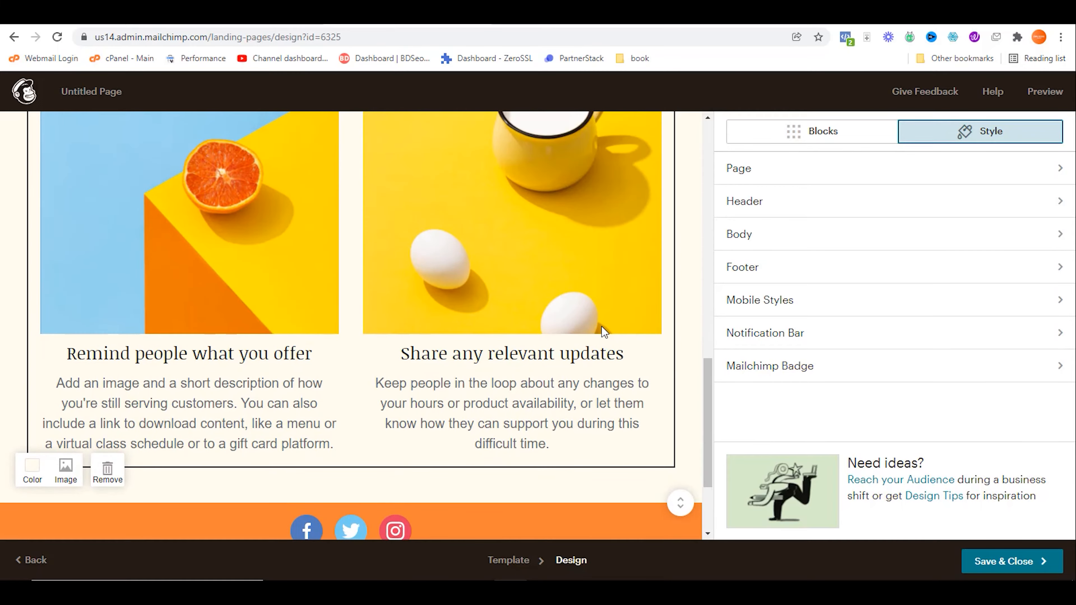
scroll(603, 331, up, 3)
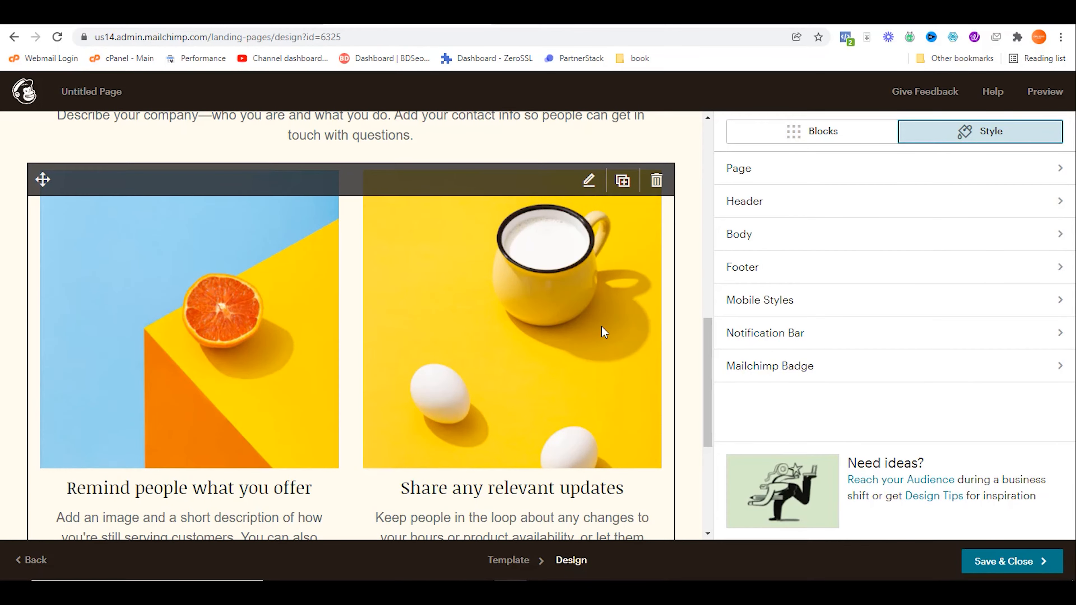
click(657, 181)
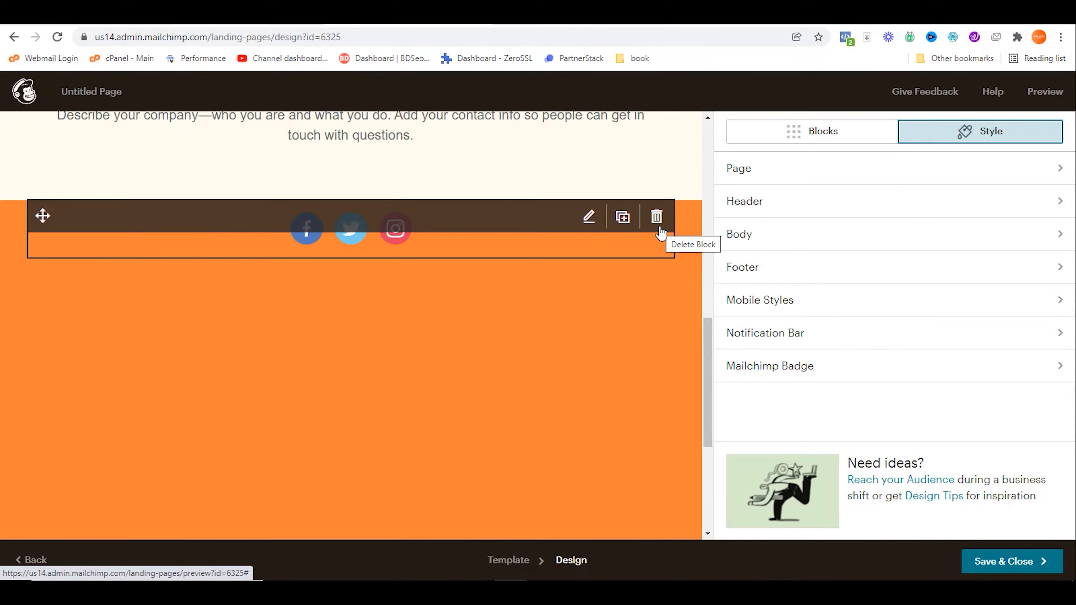
click(657, 221)
scroll(622, 223, up, 3)
click(657, 311)
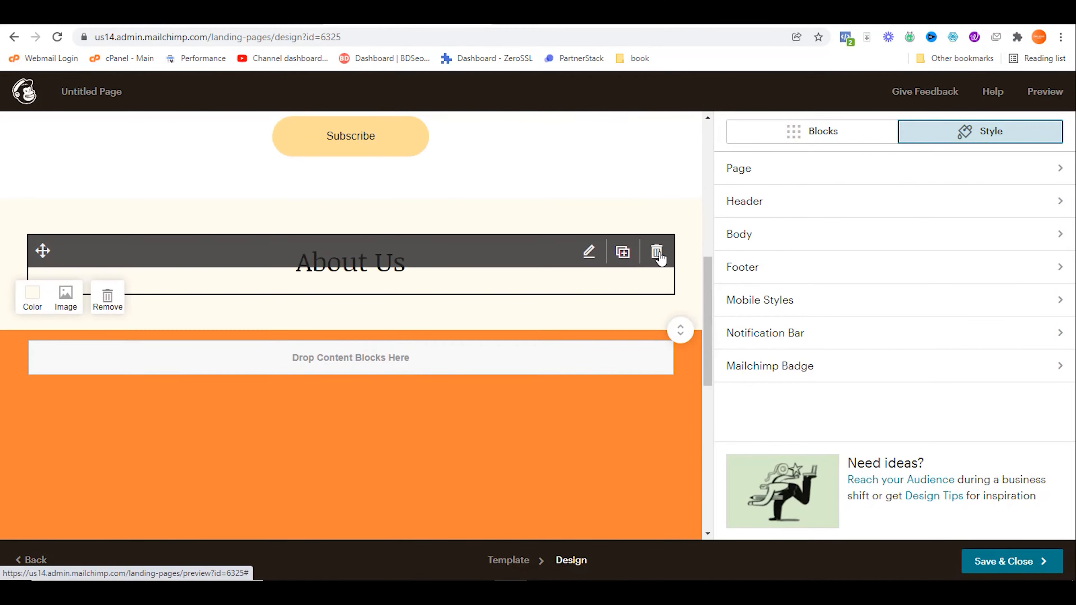
click(658, 254)
scroll(650, 255, up, 3)
click(656, 197)
click(656, 159)
scroll(651, 207, up, 3)
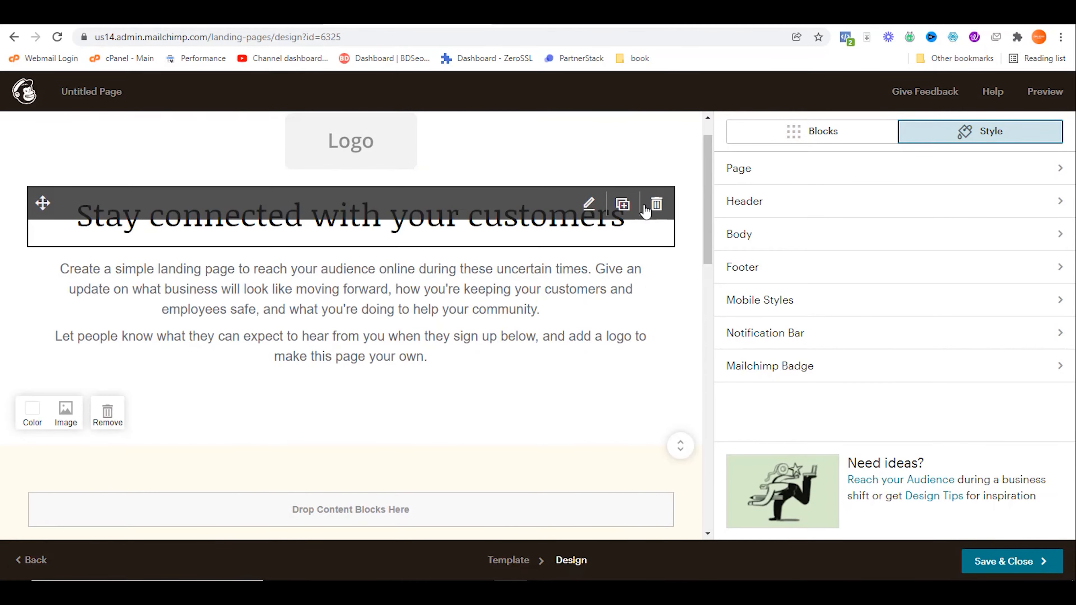
click(656, 207)
click(656, 343)
click(657, 203)
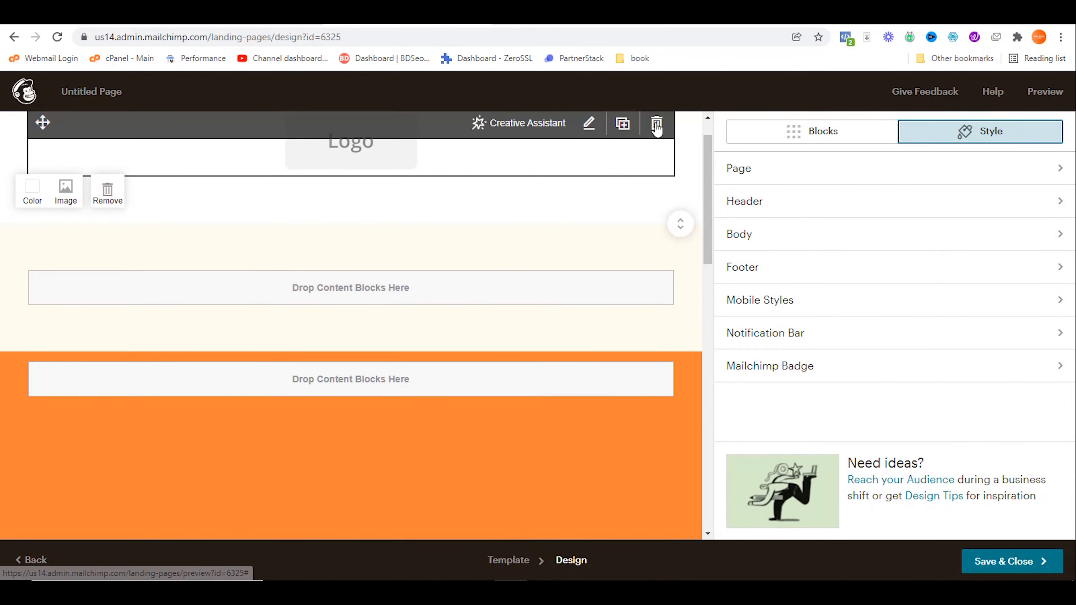
click(657, 123)
scroll(632, 254, down, 10)
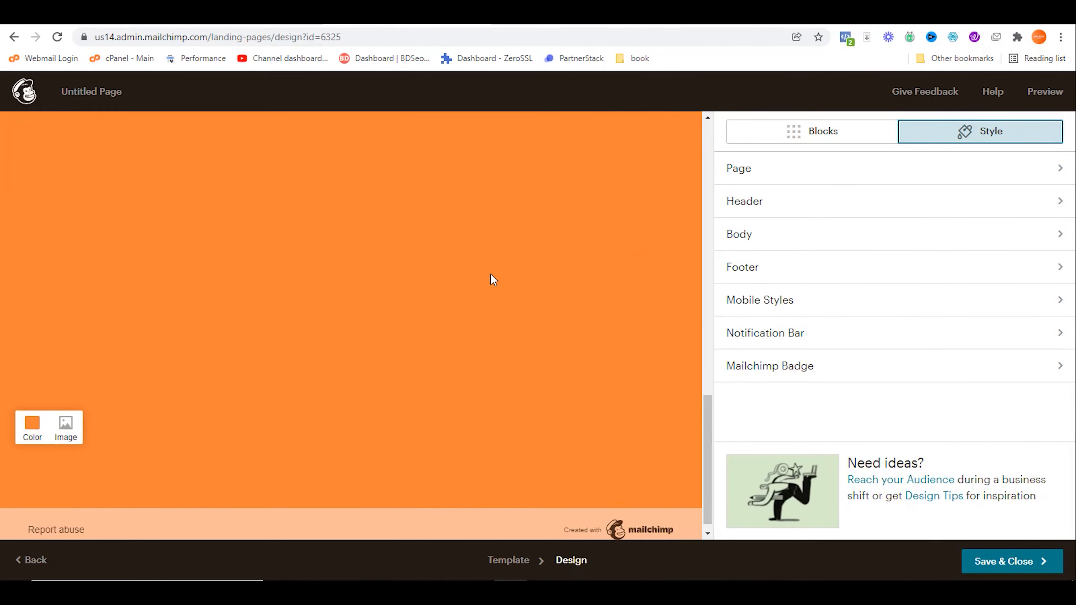
scroll(492, 278, up, 10)
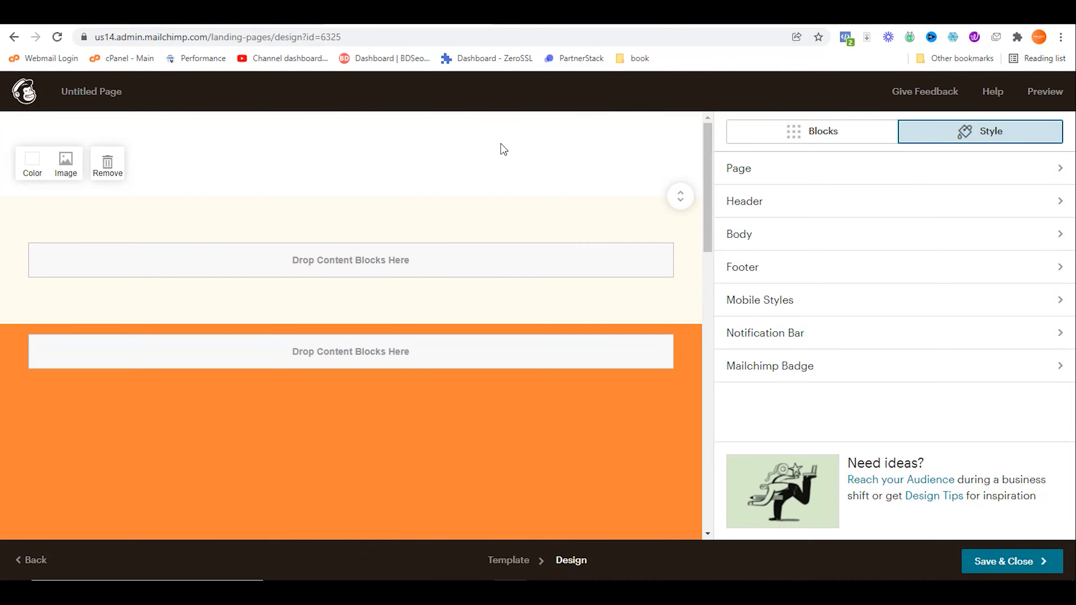
Step: Copy the Main Headline text from the Keep note and go back to the Mailchimp editor
click(550, 16)
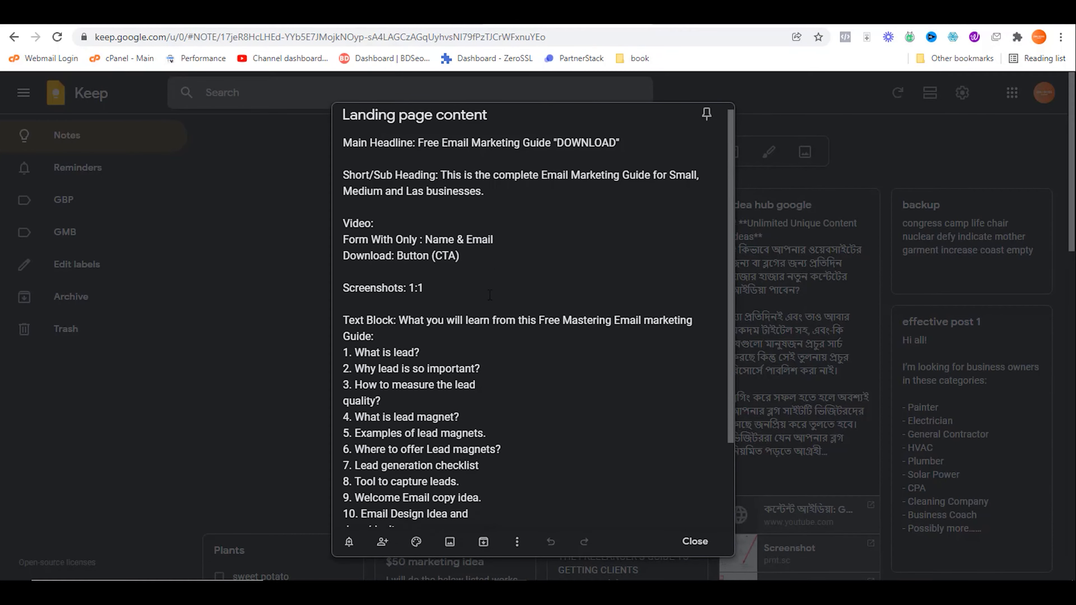
scroll(488, 291, down, 3)
scroll(489, 295, up, 3)
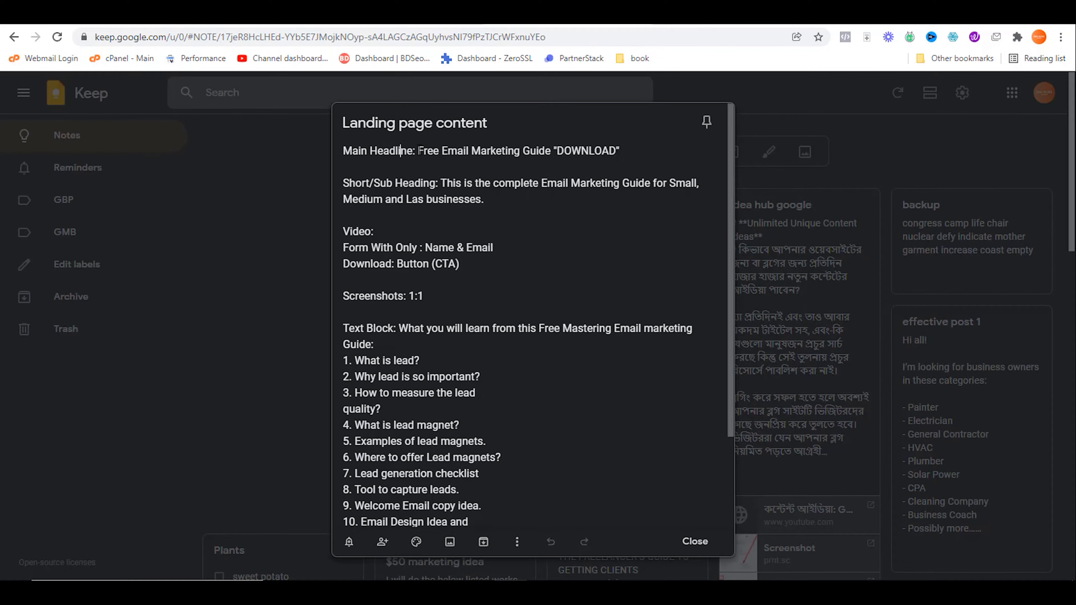
drag(419, 151, 619, 153)
key(ctrl+c)
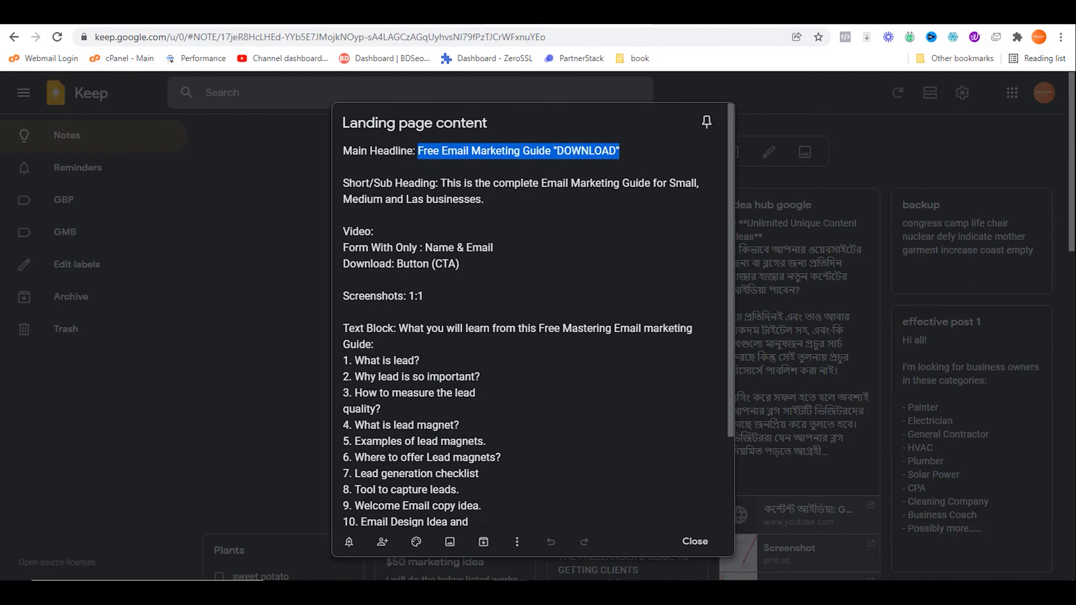
click(400, 18)
Step: Add a text block at the top with the pasted headline as a centred, bold Heading 1
click(809, 137)
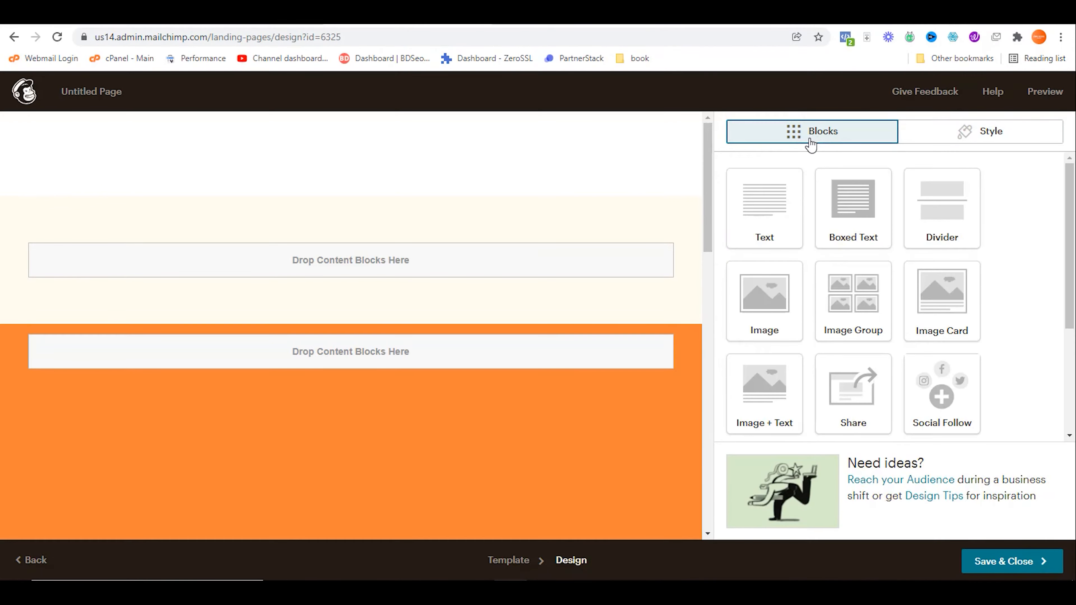
drag(763, 202, 388, 157)
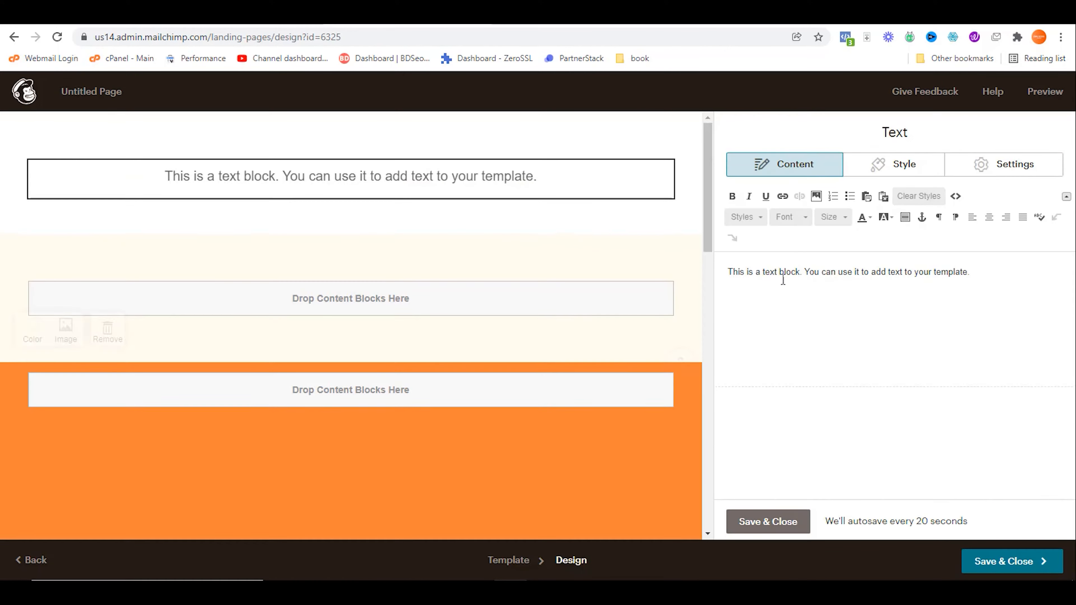
key(ctrl+a)
key(ctrl+v)
drag(916, 271, 705, 276)
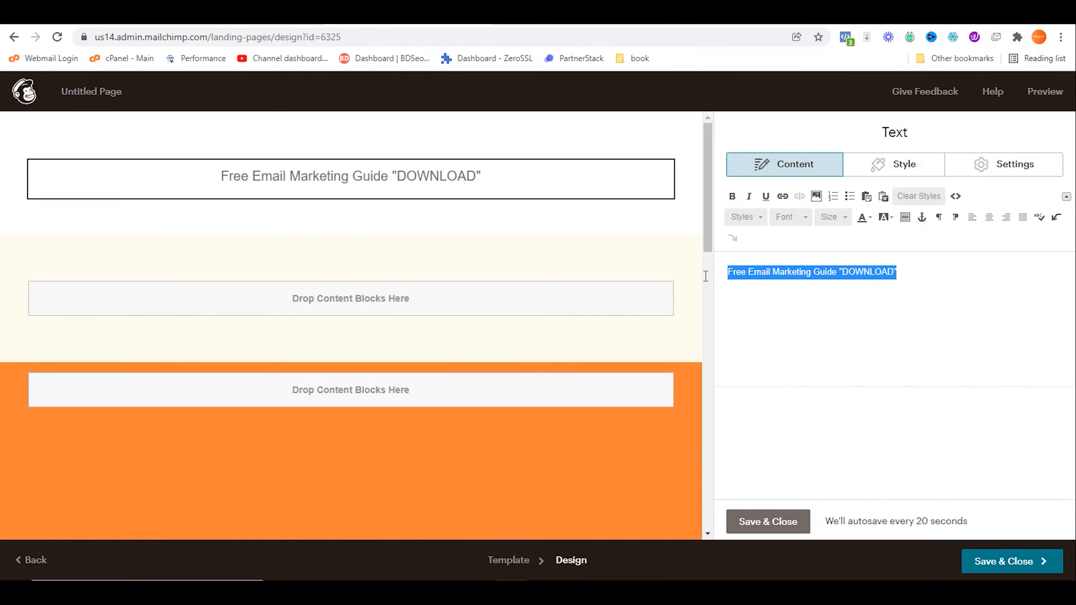
click(744, 218)
click(758, 258)
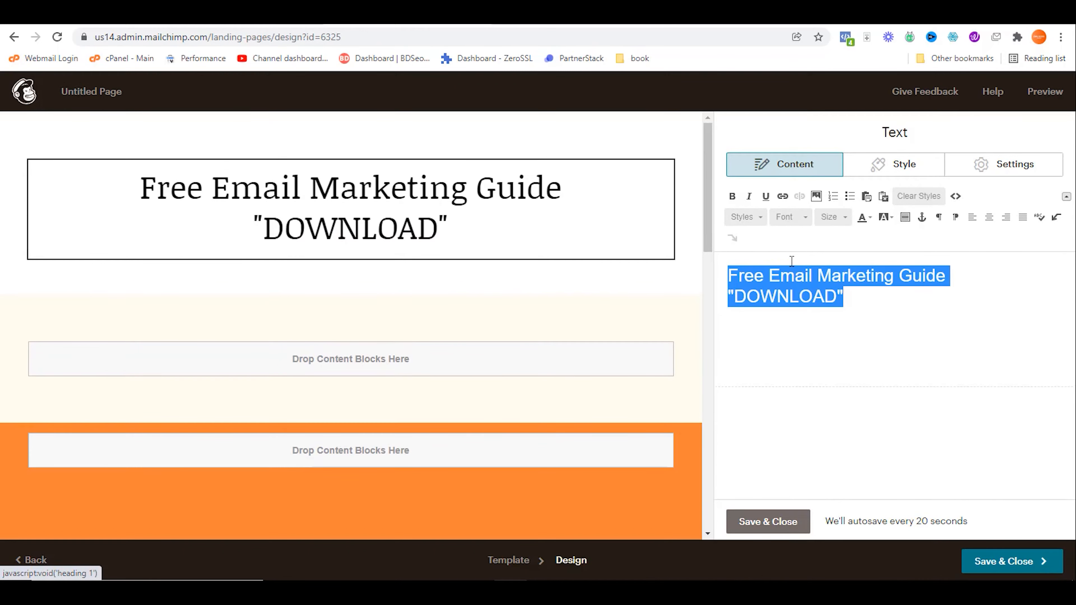
click(989, 217)
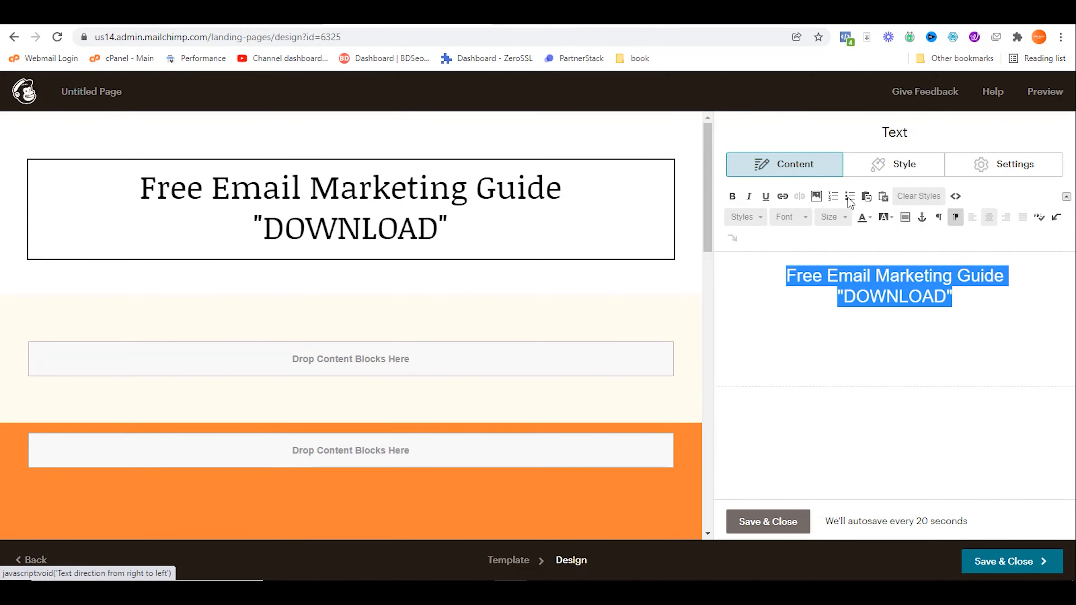
click(733, 196)
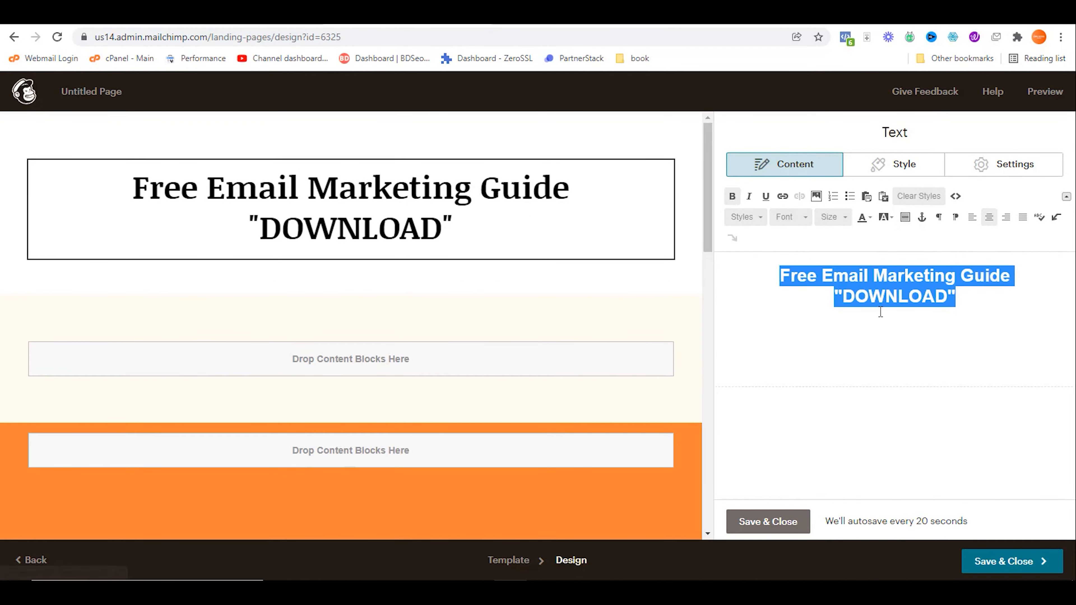
click(889, 316)
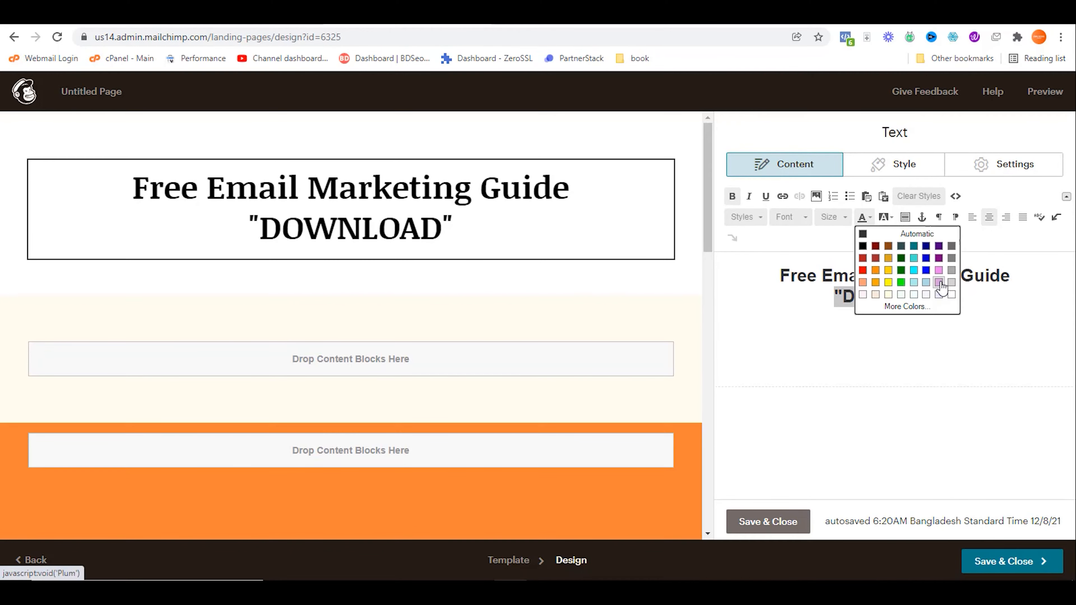
Step: Colour the word DOWNLOAD with a custom blue code and save the headline block
click(915, 307)
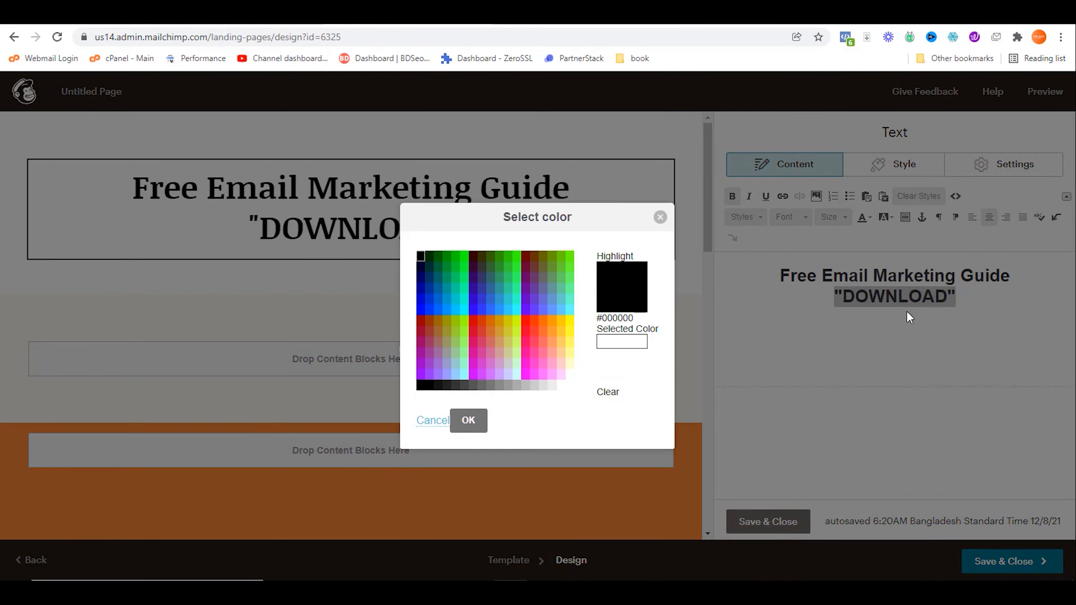
click(621, 360)
text(#0066FF)
click(468, 420)
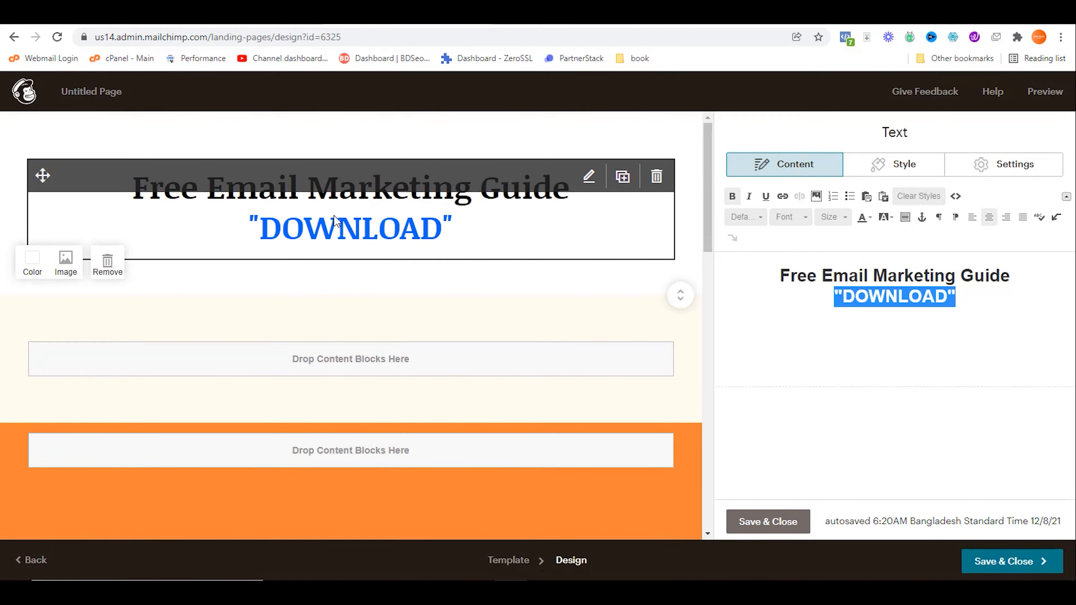
click(768, 522)
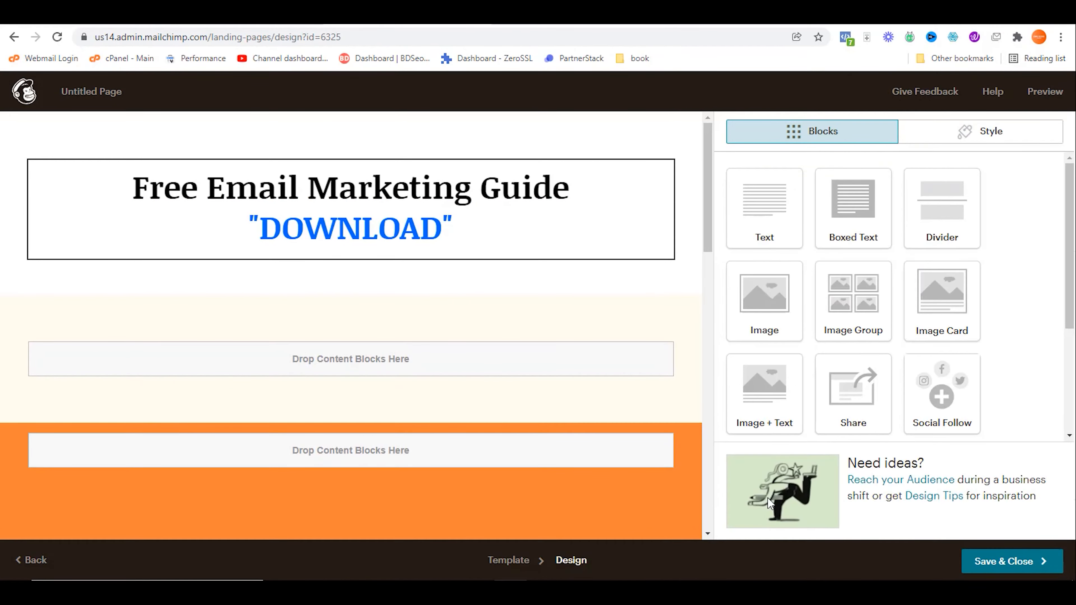
Step: Select the sub-heading sentence in the Keep note and return to Mailchimp
key(ctrl+Tab)
click(435, 183)
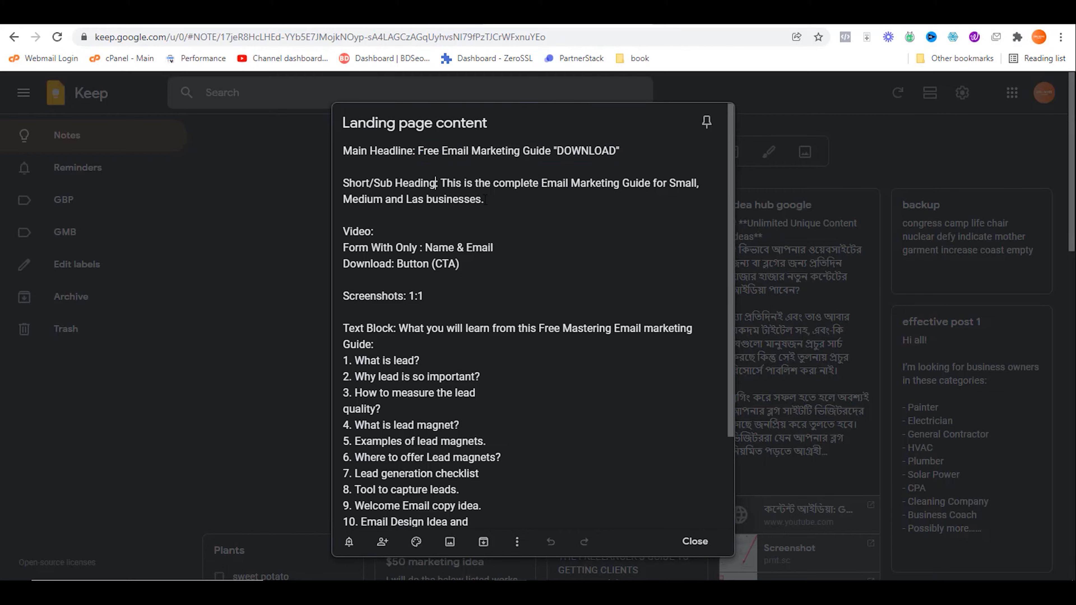
drag(441, 175, 497, 197)
key(ctrl+c)
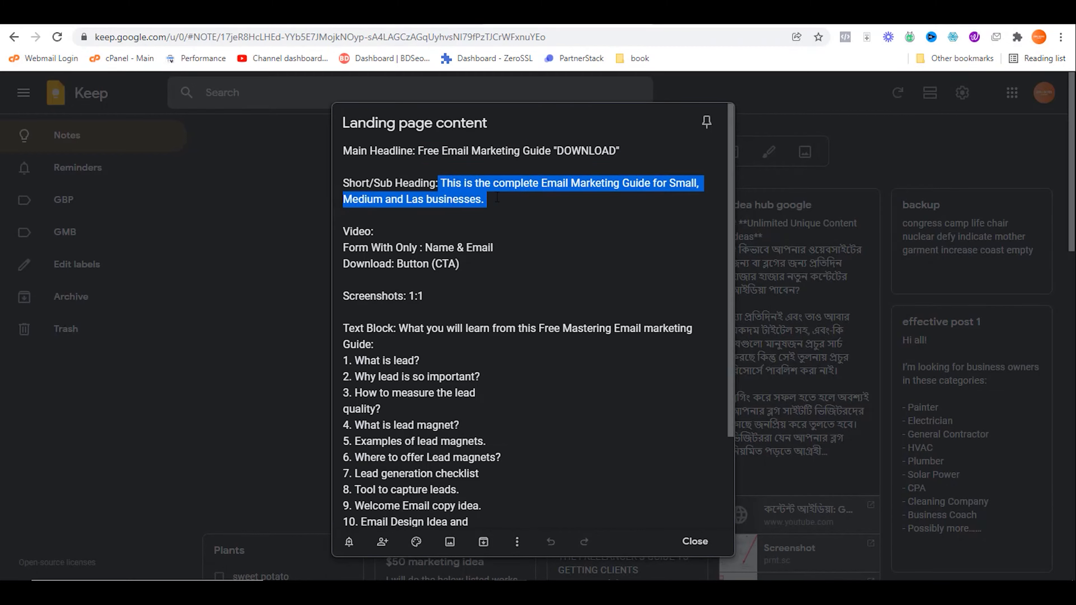
click(451, 13)
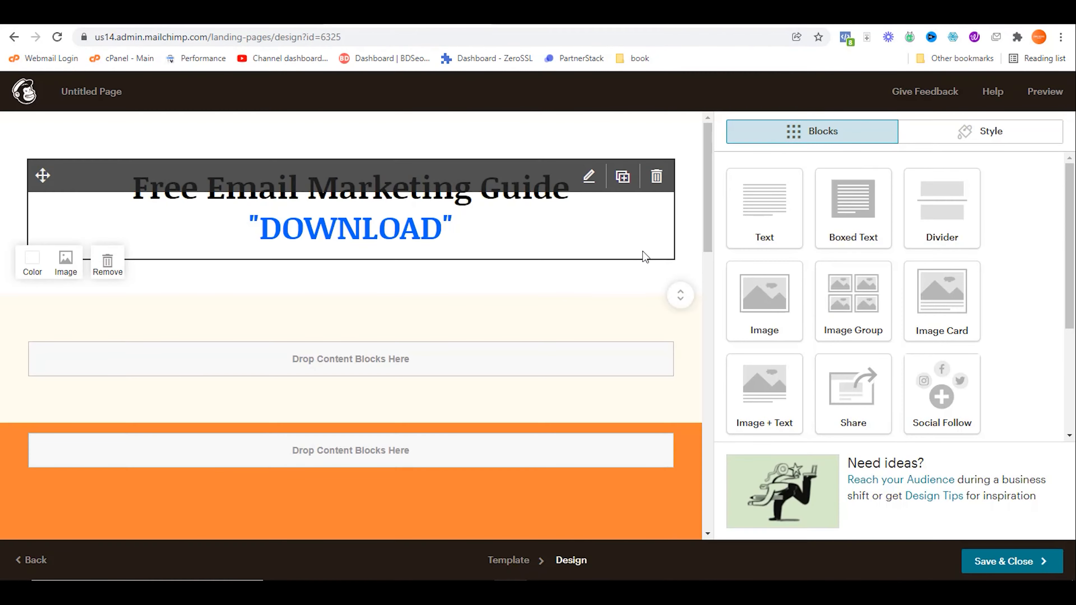
Step: Add a text block below the headline with the pasted sub-heading, bold and in a larger heading style
drag(758, 210, 509, 233)
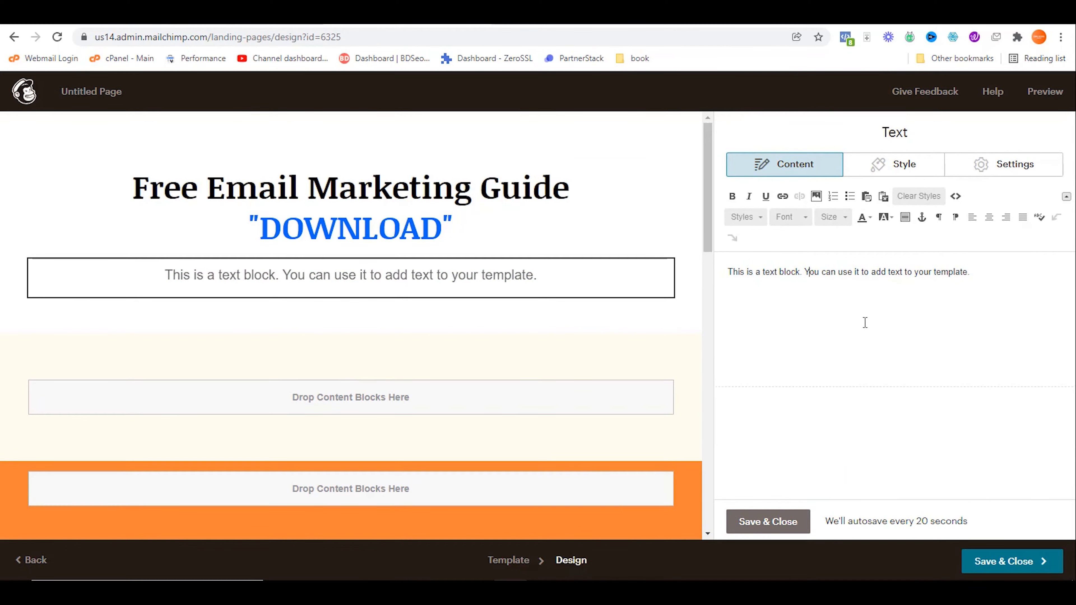
key(ctrl+a)
key(ctrl+v)
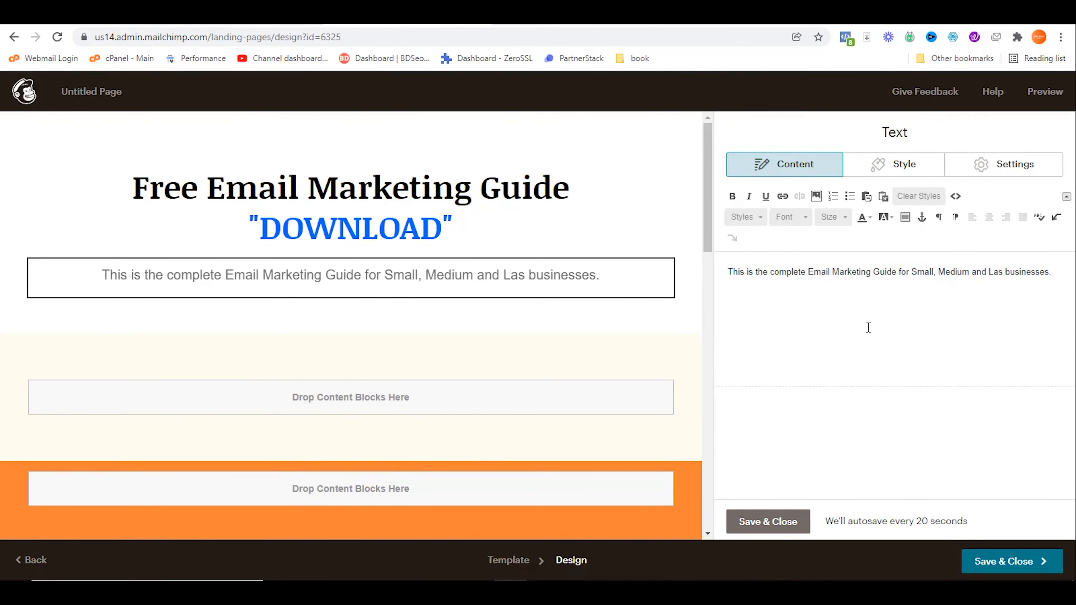
key(ctrl+a)
click(745, 216)
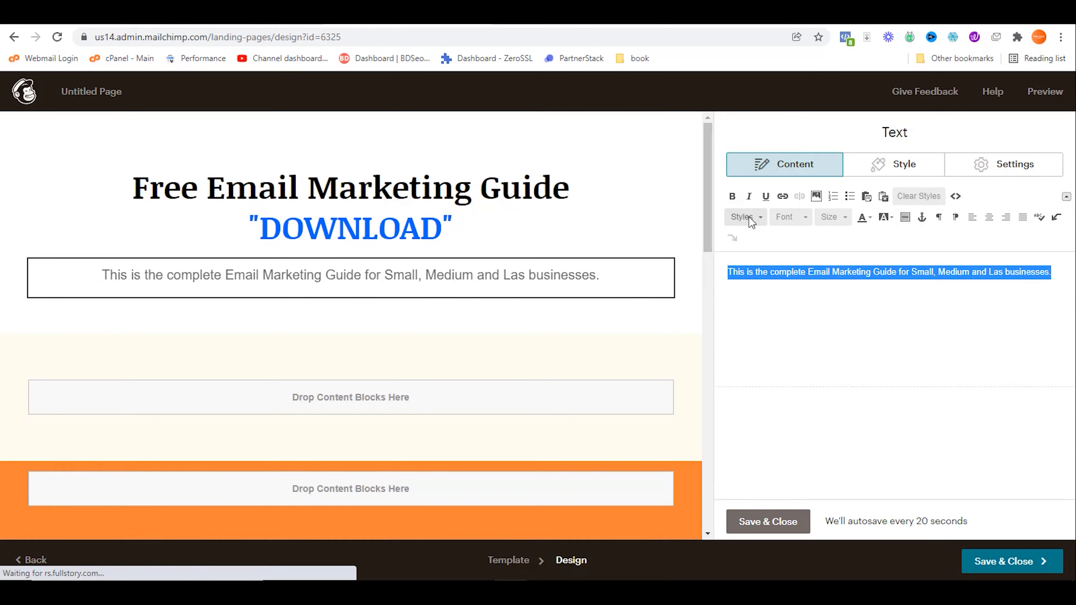
click(817, 312)
click(732, 196)
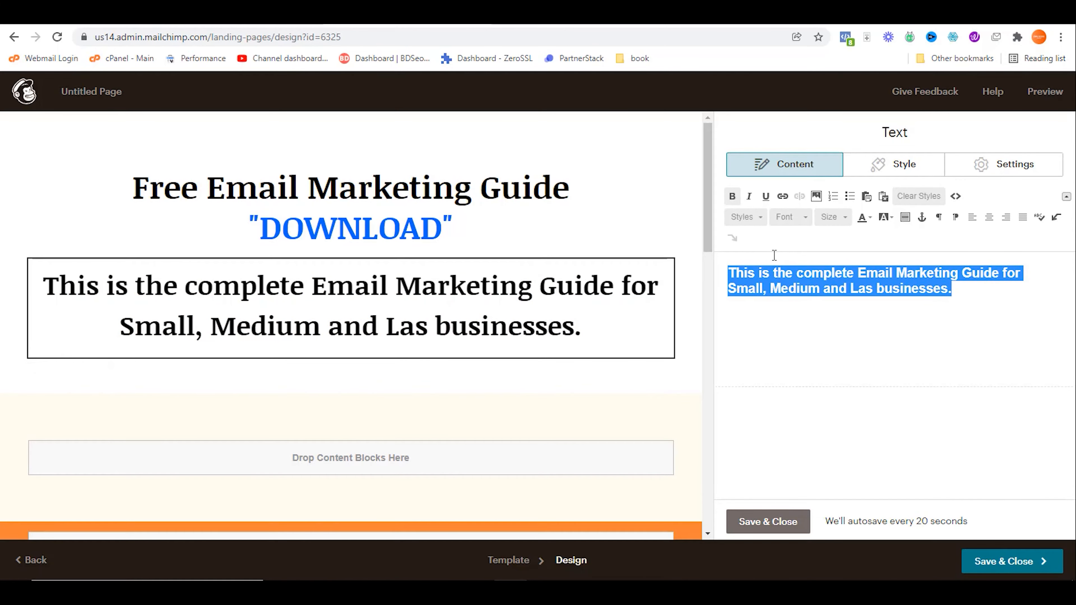
Step: Change the sub-heading's paragraph style to the smaller heading 4
click(493, 219)
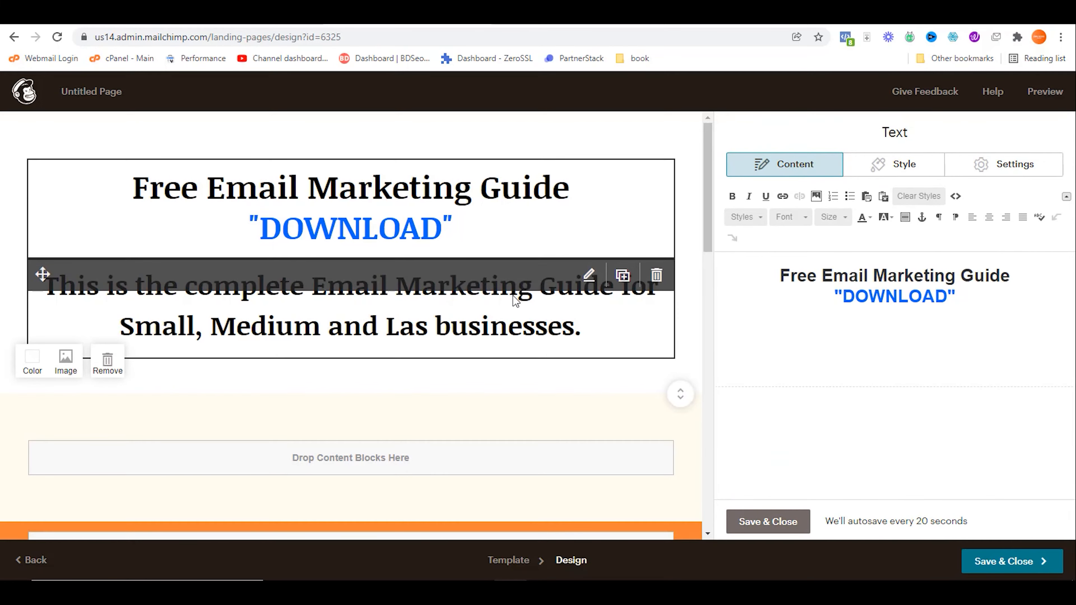
click(578, 296)
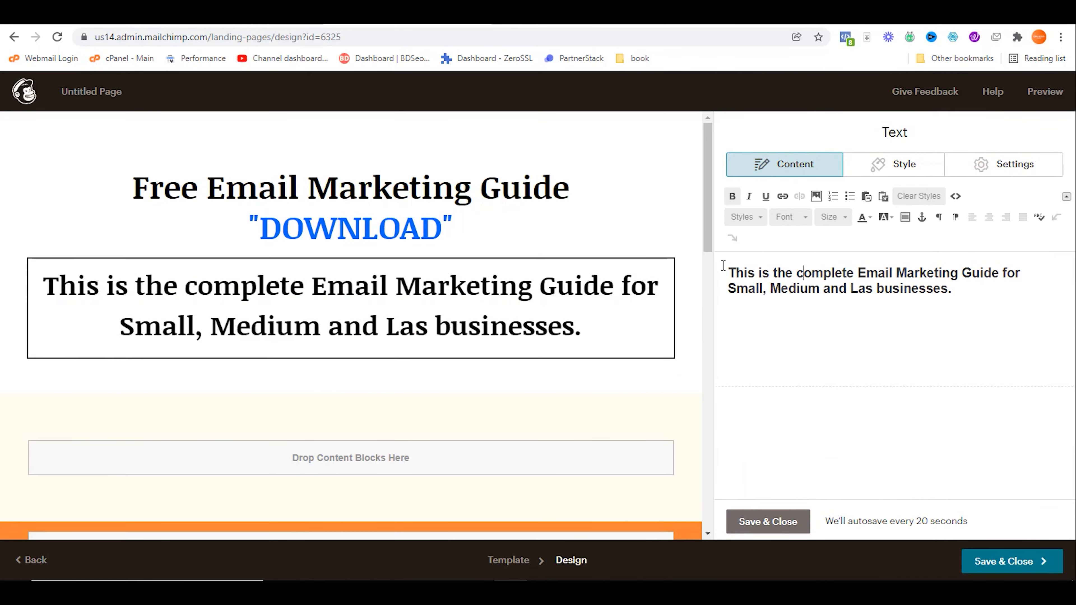
drag(725, 271, 982, 308)
click(746, 217)
scroll(769, 280, down, 3)
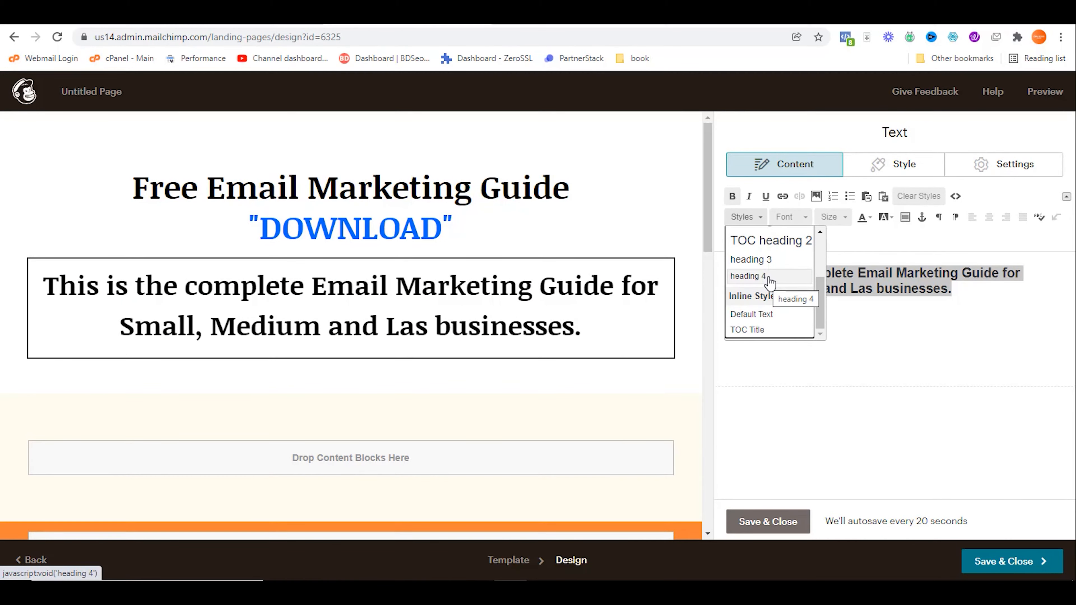
click(769, 278)
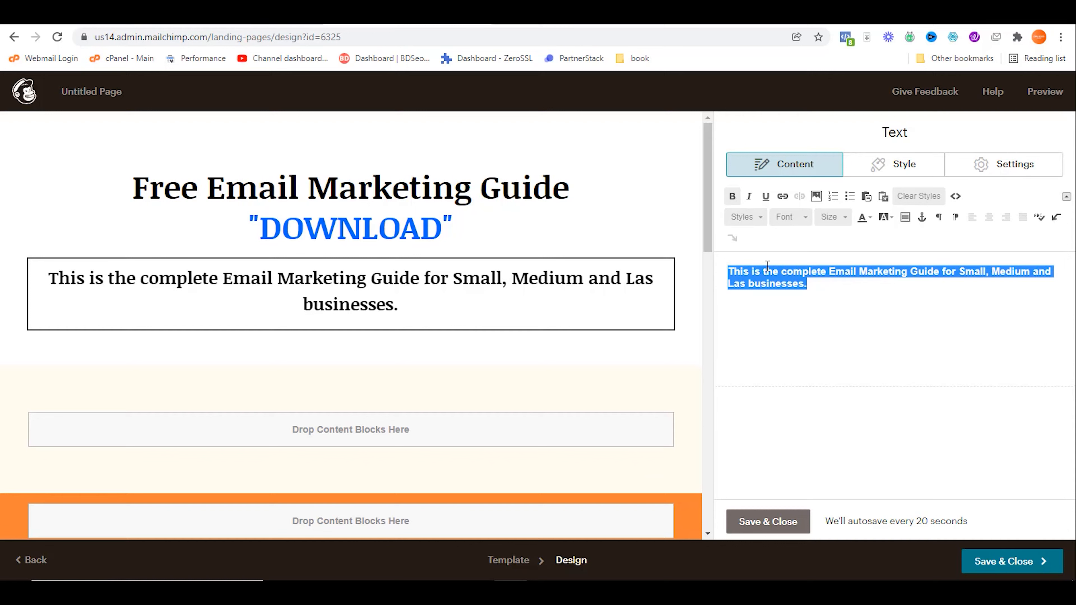
Step: Save the sub-heading block and check it against the Keep note before returning to Mailchimp
click(768, 521)
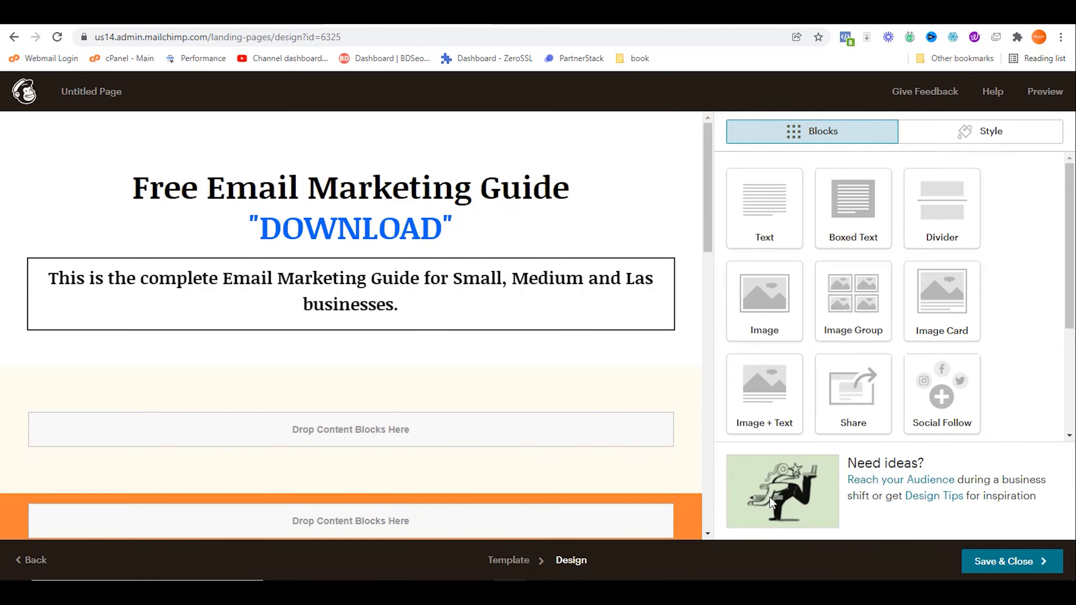
mouse_move(400, 291)
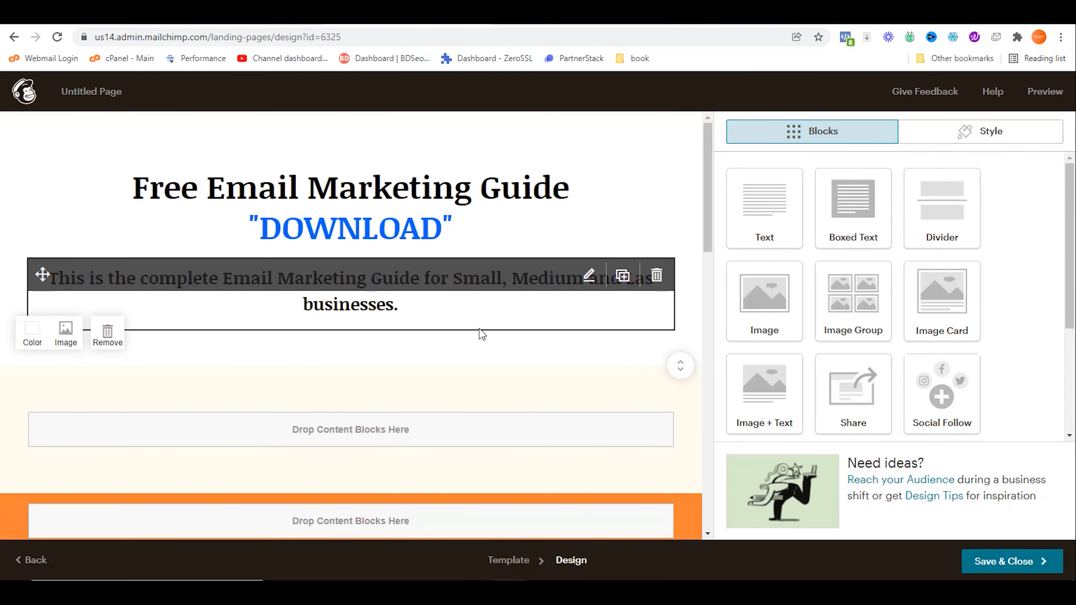
click(577, 15)
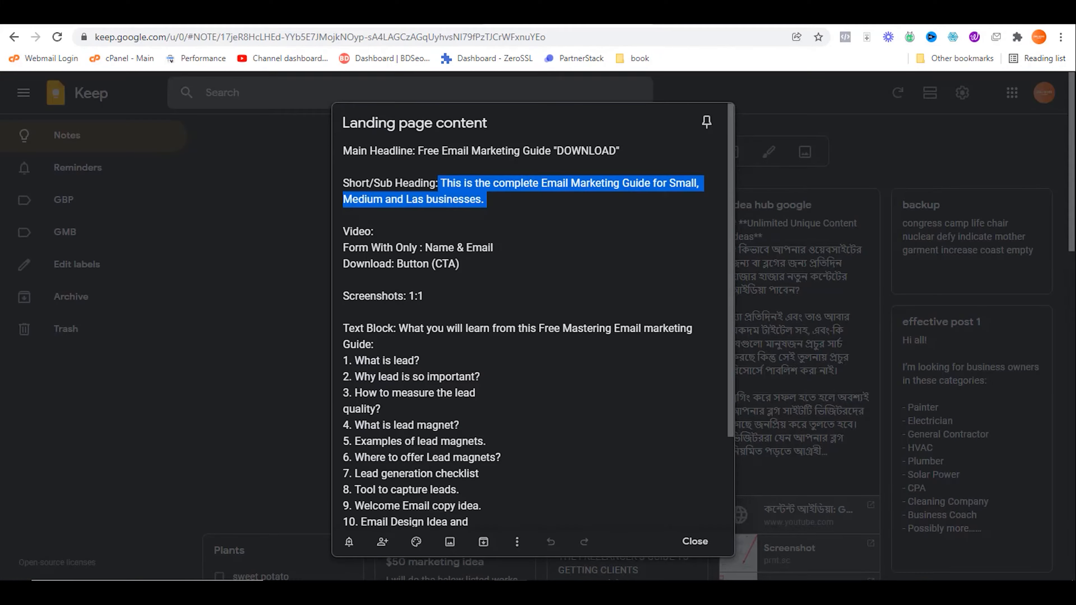
click(391, 230)
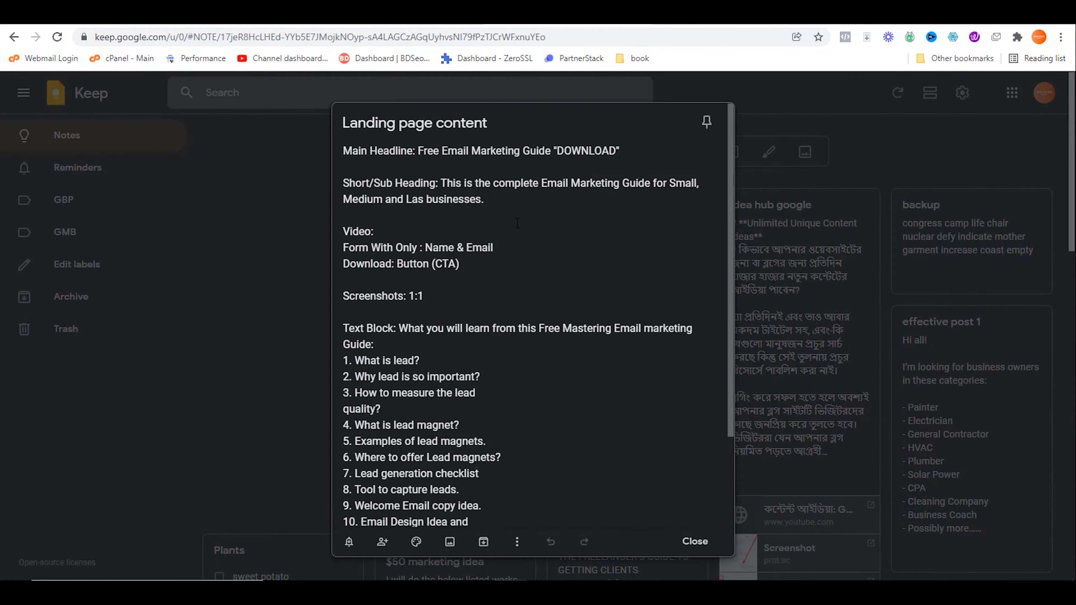
click(400, 15)
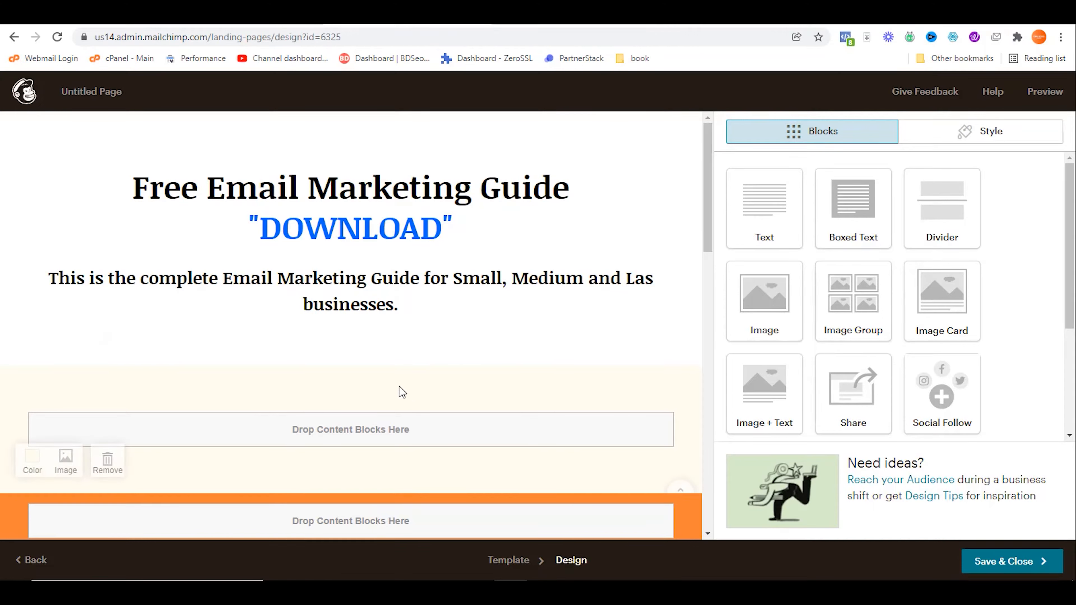
mouse_move(525, 306)
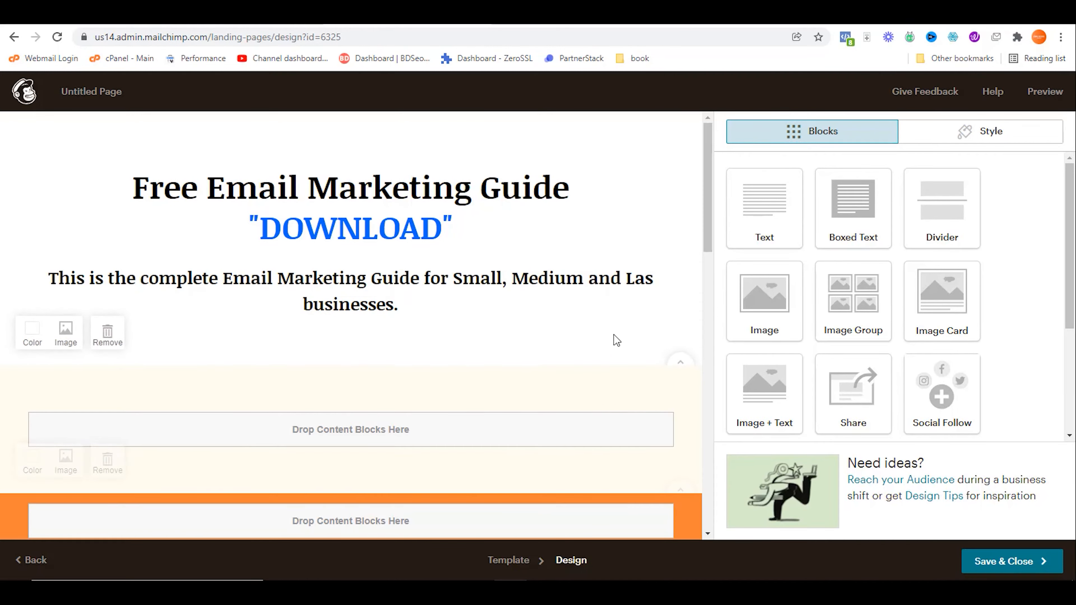
Step: In a new tab, load YouTube and open the 'What is Email Marketing and How Does It Work?' video
click(661, 14)
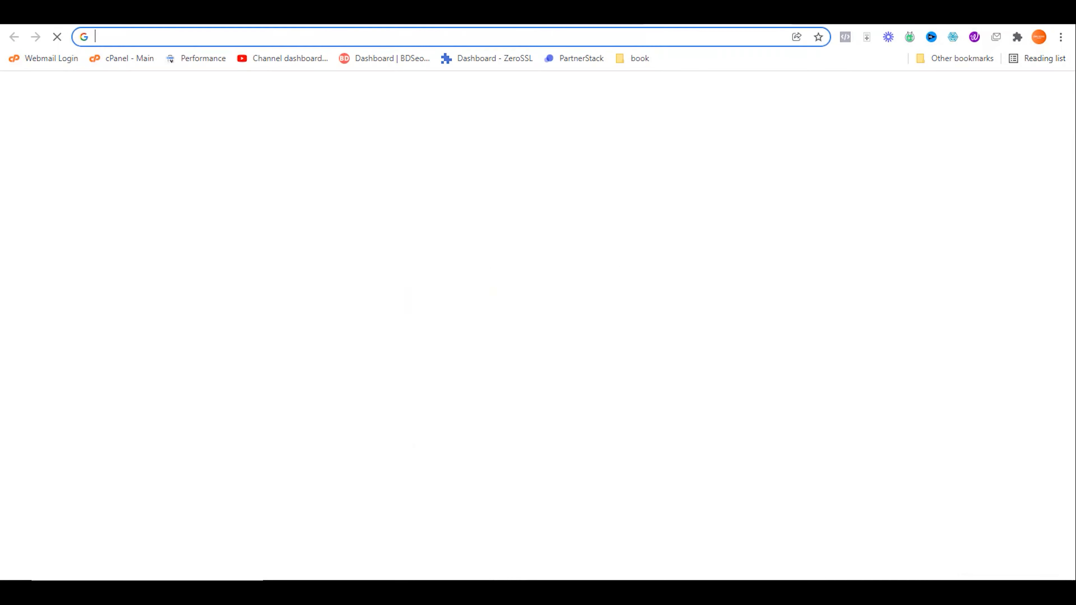
text(you)
key(Return)
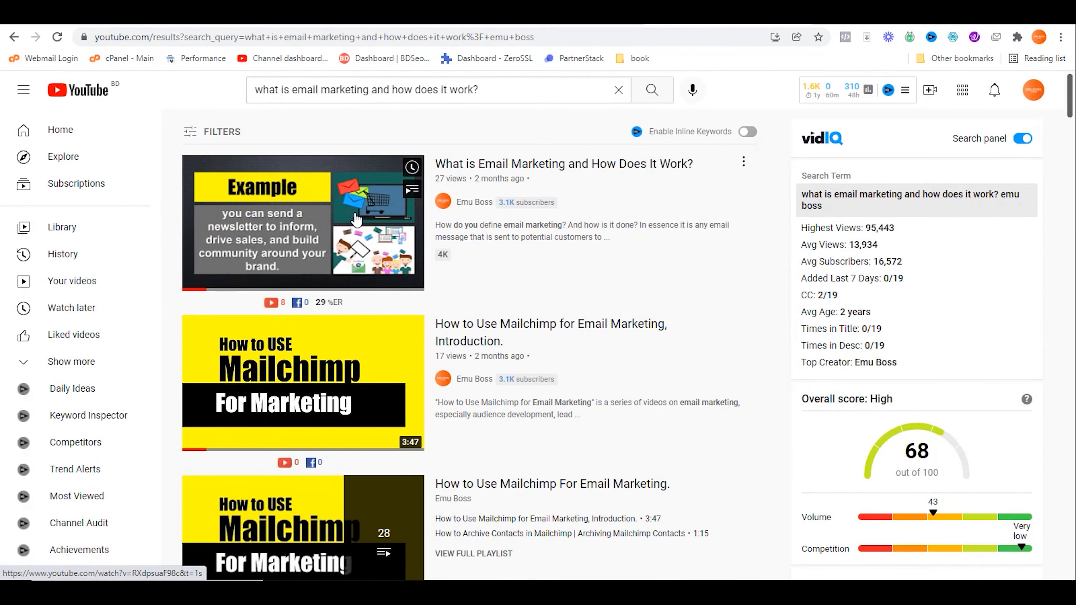
click(555, 181)
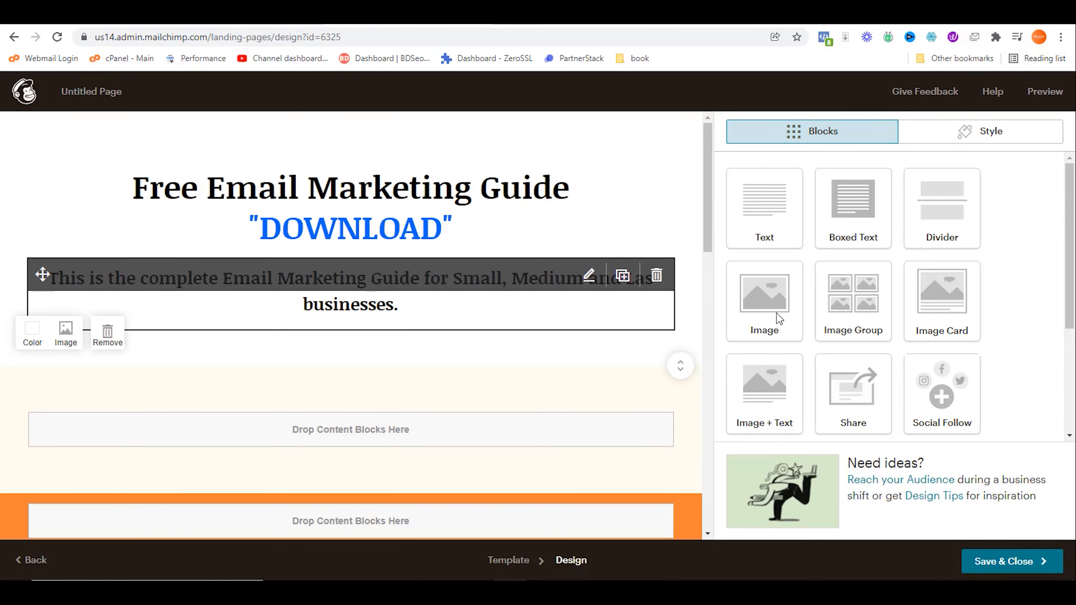
Step: Add a Video block below the sub-heading with the pasted YouTube video URL and save it
scroll(841, 182, down, 4)
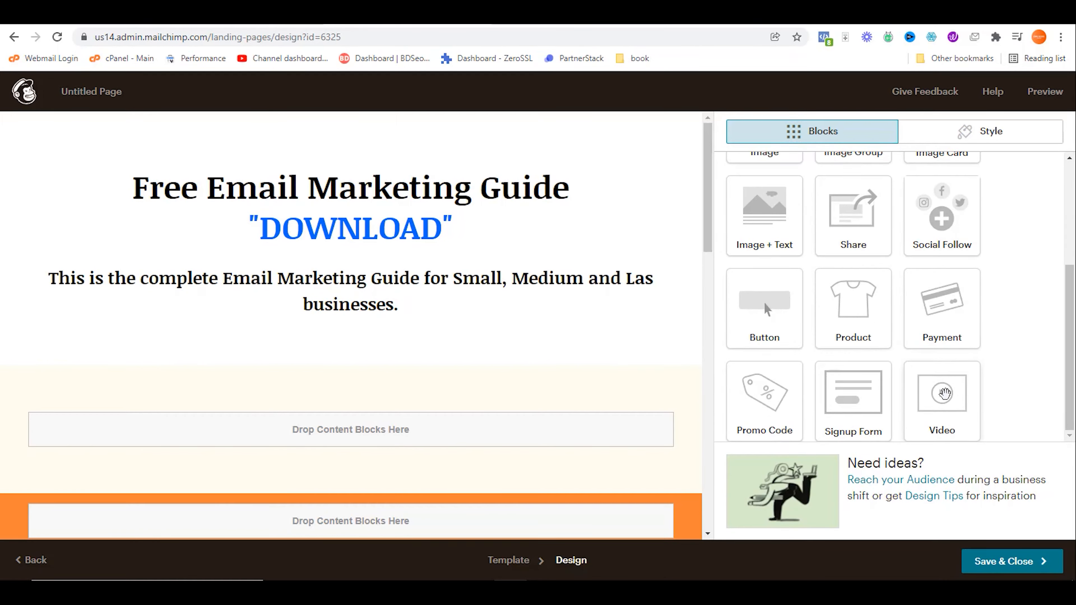
drag(935, 393, 391, 412)
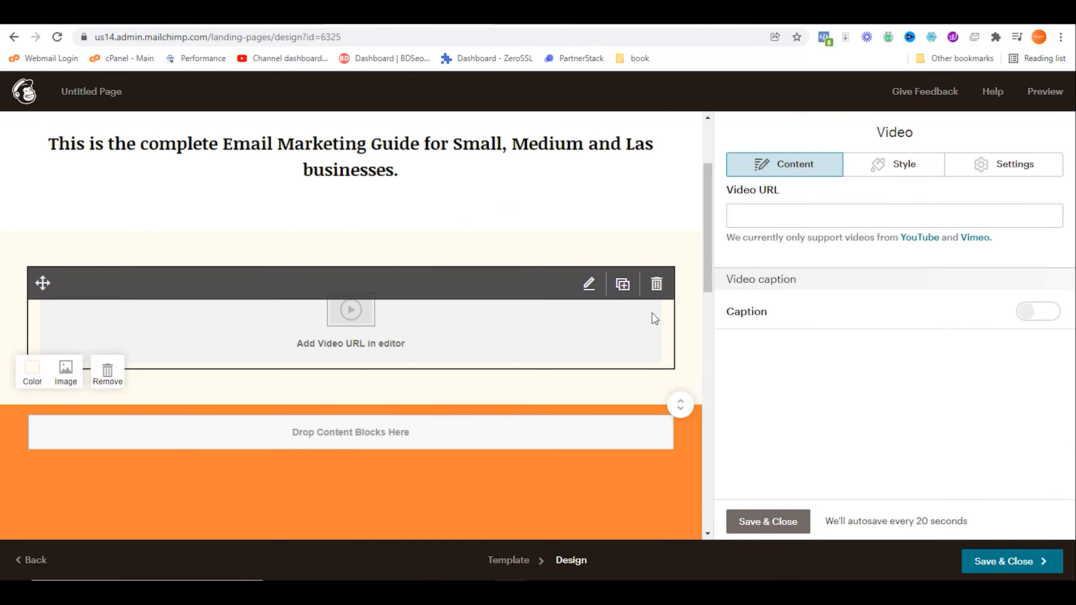
click(774, 217)
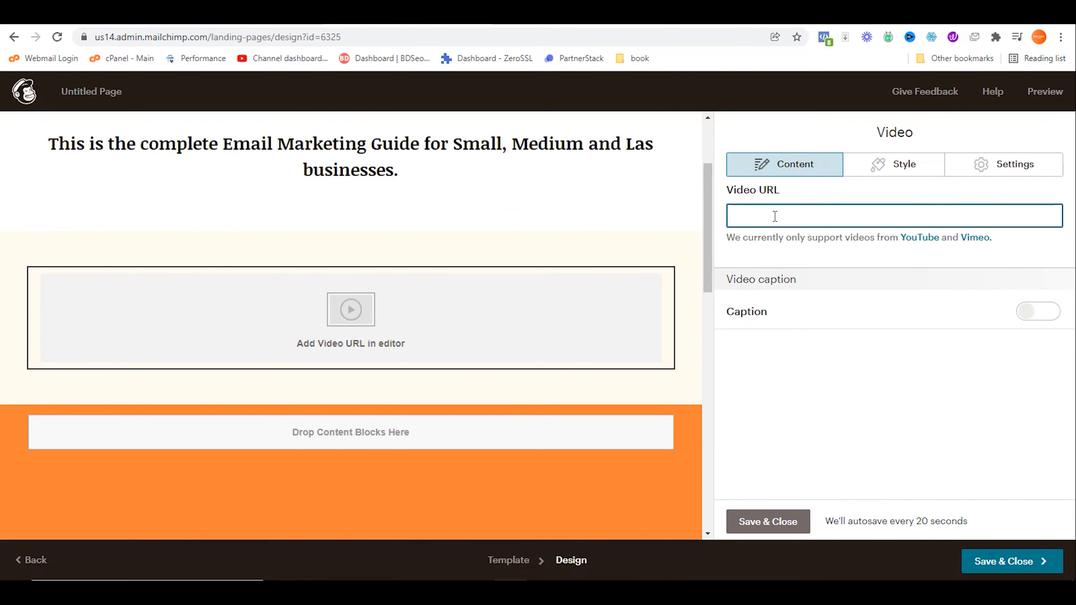
text(https://www.youtube.com/watch?v=RXdpsuaF98c&t=1s)
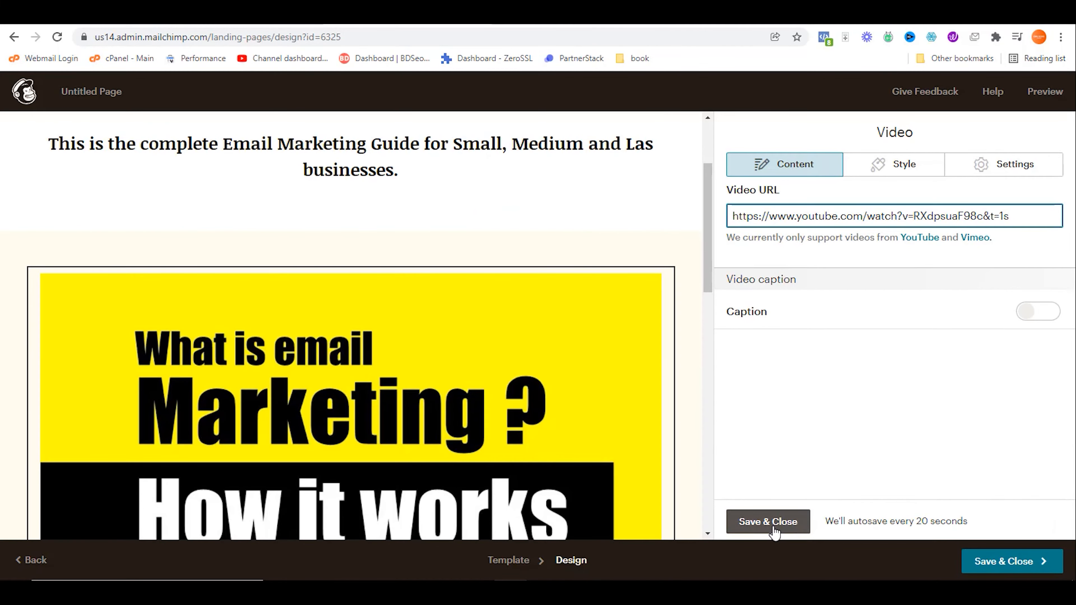
click(767, 522)
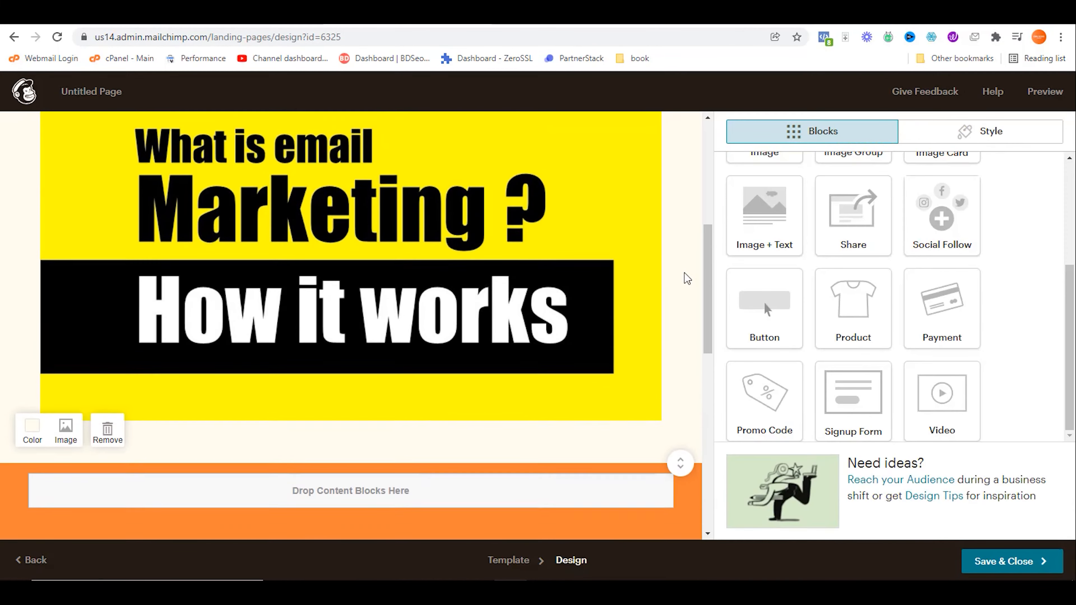
scroll(684, 279, up, 2)
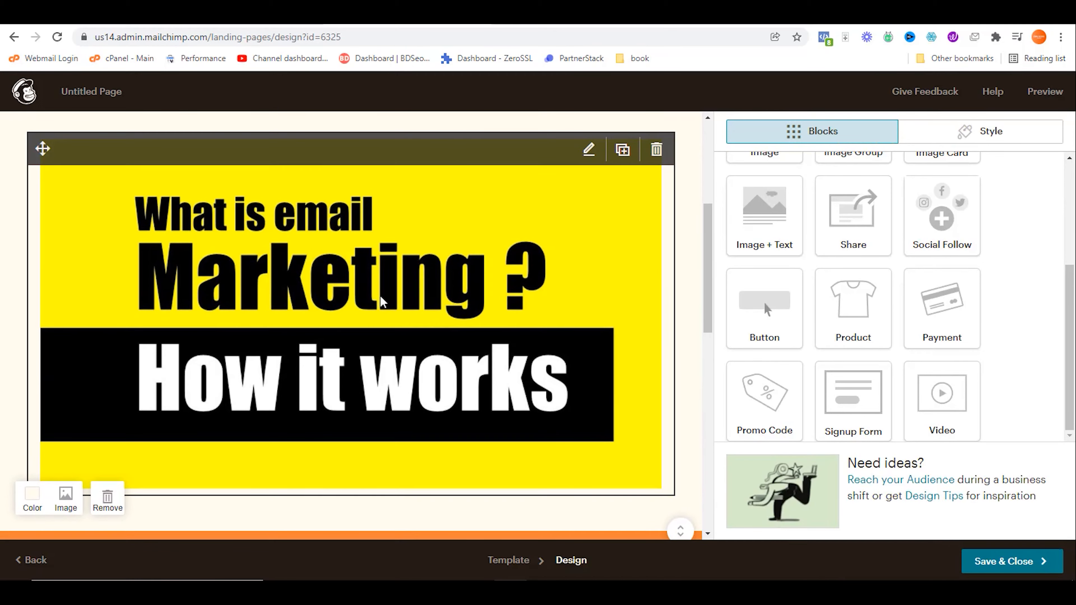
click(661, 11)
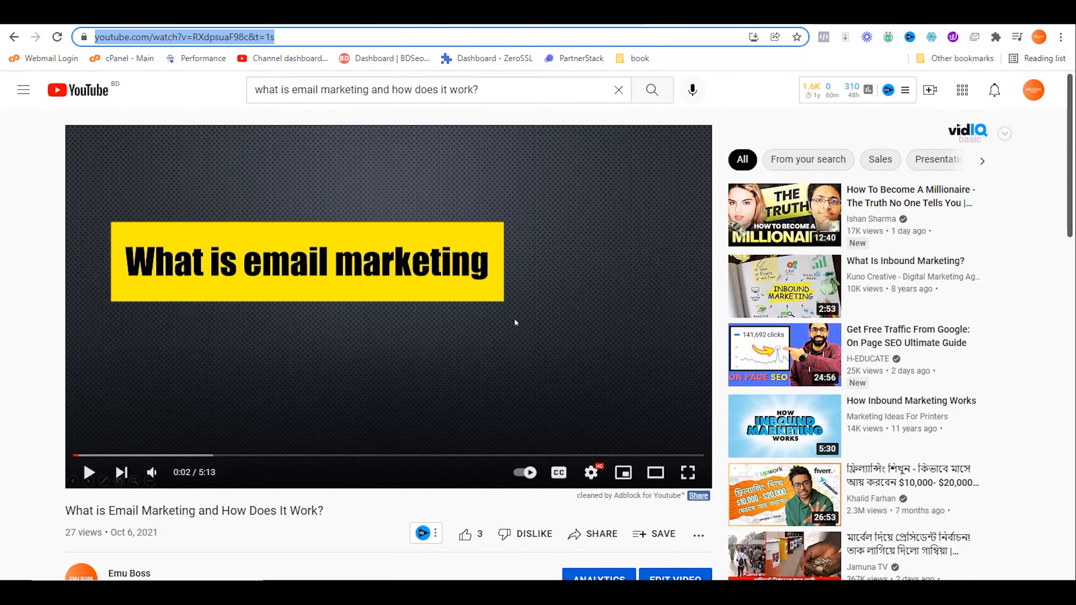
click(403, 13)
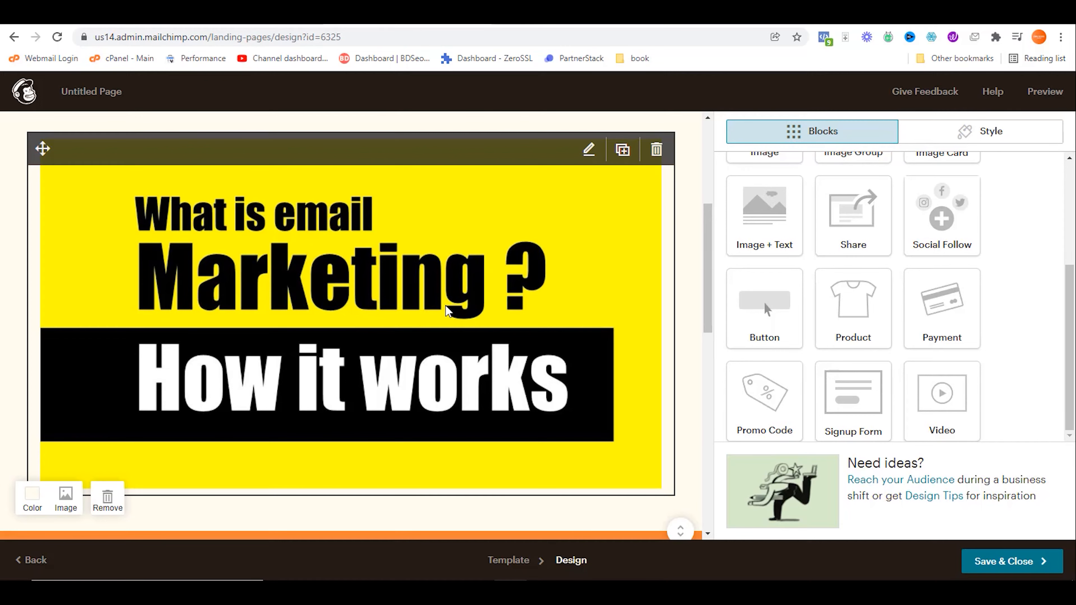
click(1049, 95)
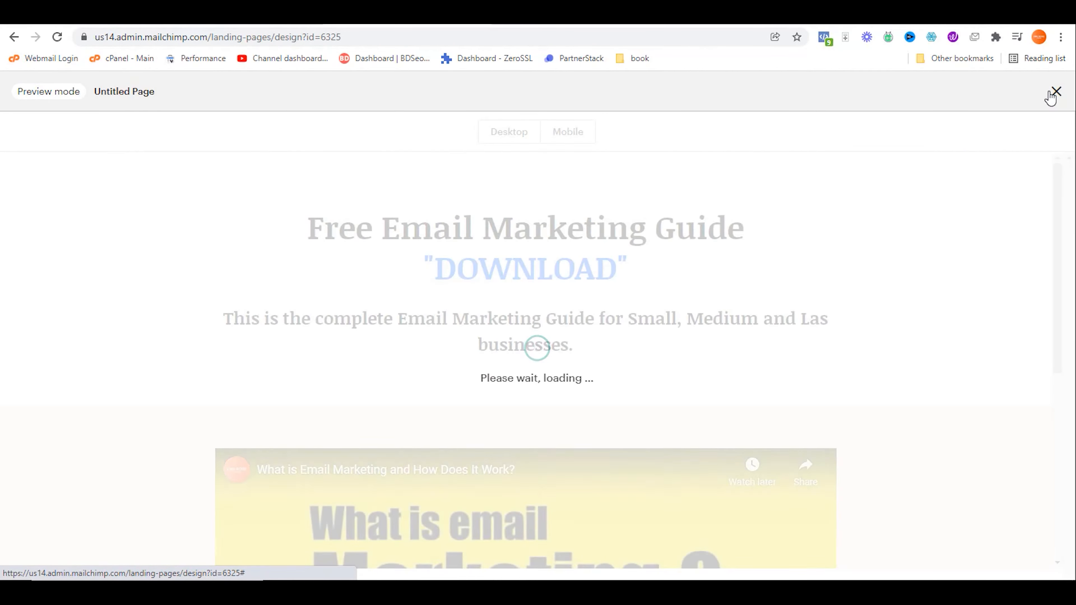
scroll(990, 269, down, 5)
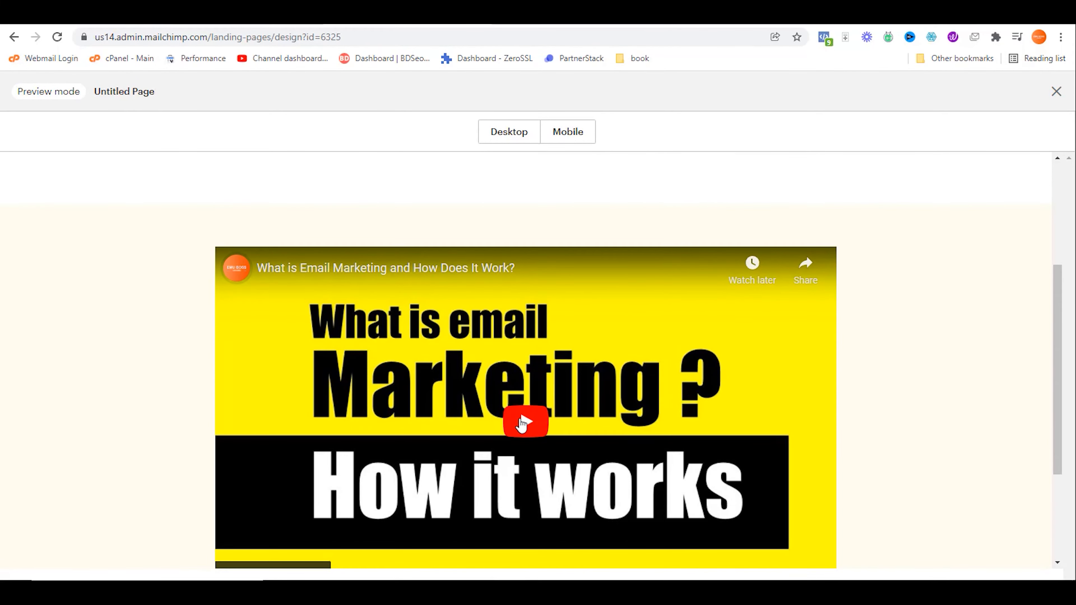
scroll(526, 428, down, 2)
click(536, 364)
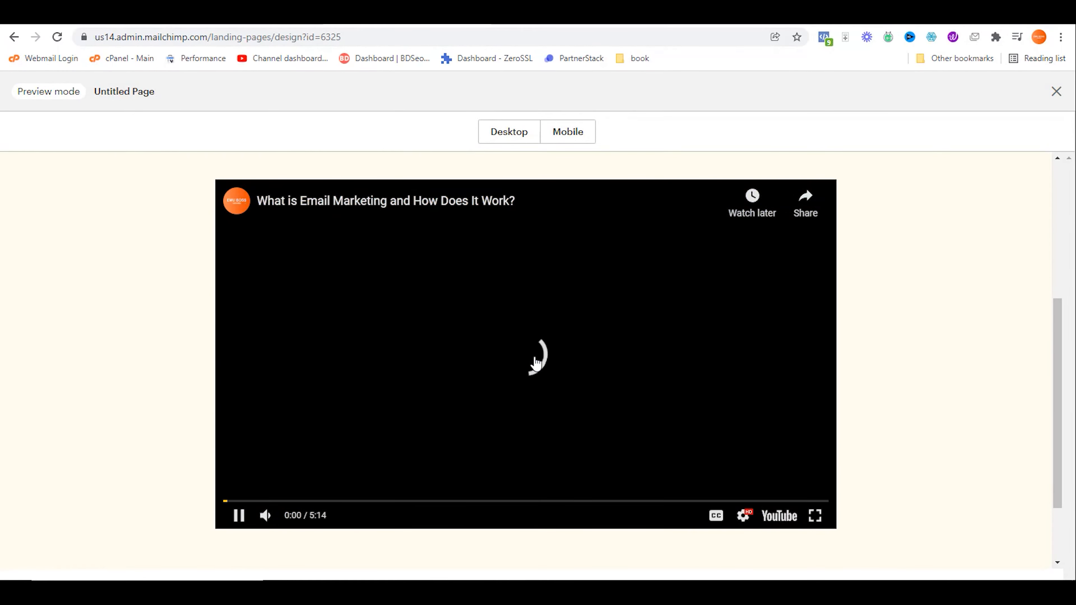
click(440, 443)
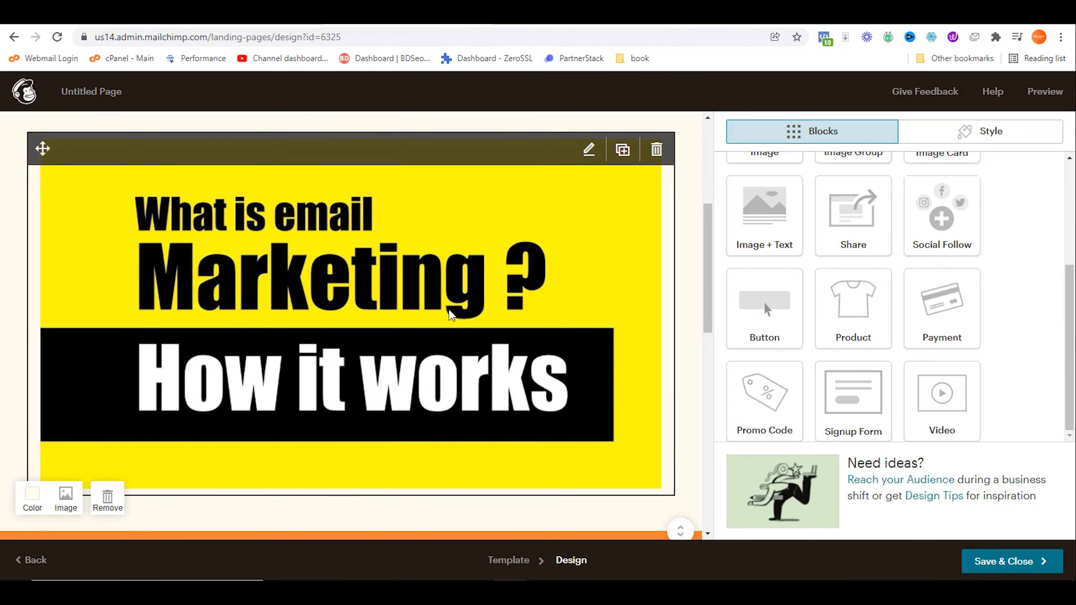
scroll(471, 321, up, 2)
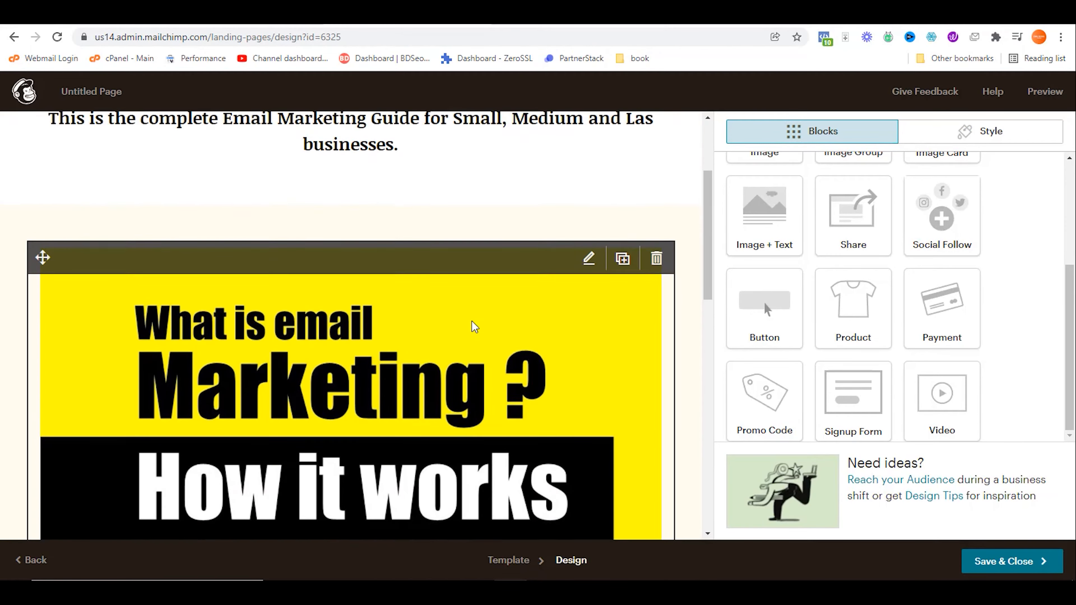
scroll(471, 321, down, 3)
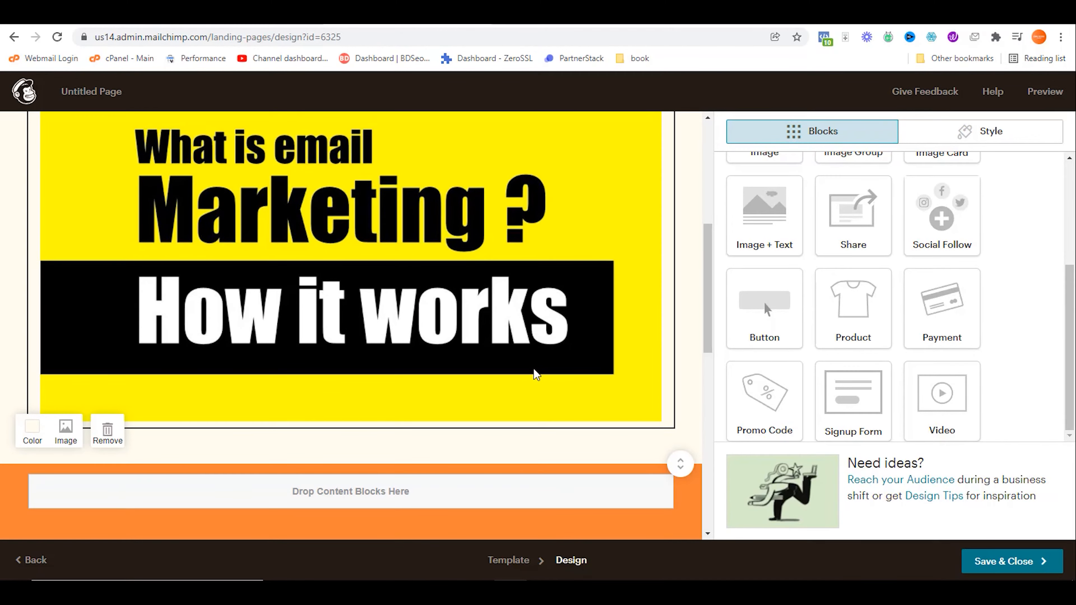
key(ctrl+Tab)
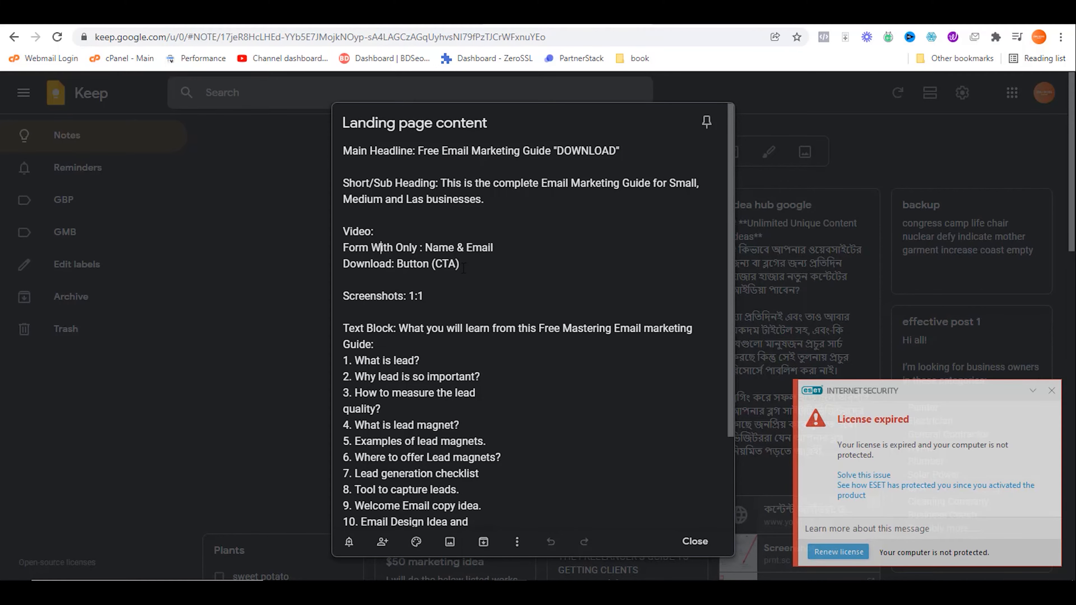
key(ctrl+shift+Tab)
scroll(814, 287, up, 2)
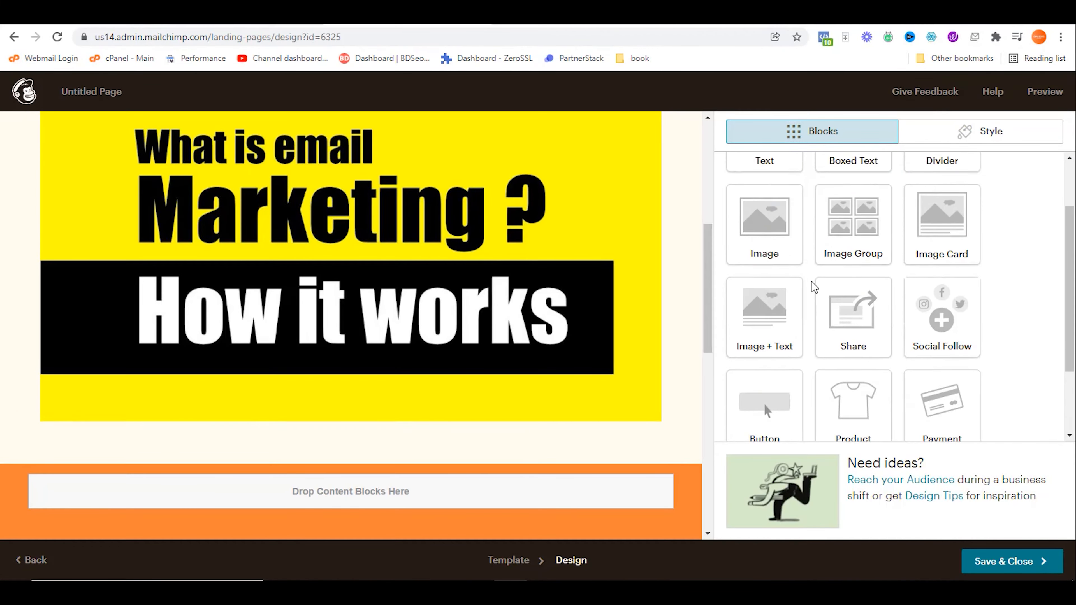
scroll(815, 280, up, 2)
scroll(840, 260, down, 5)
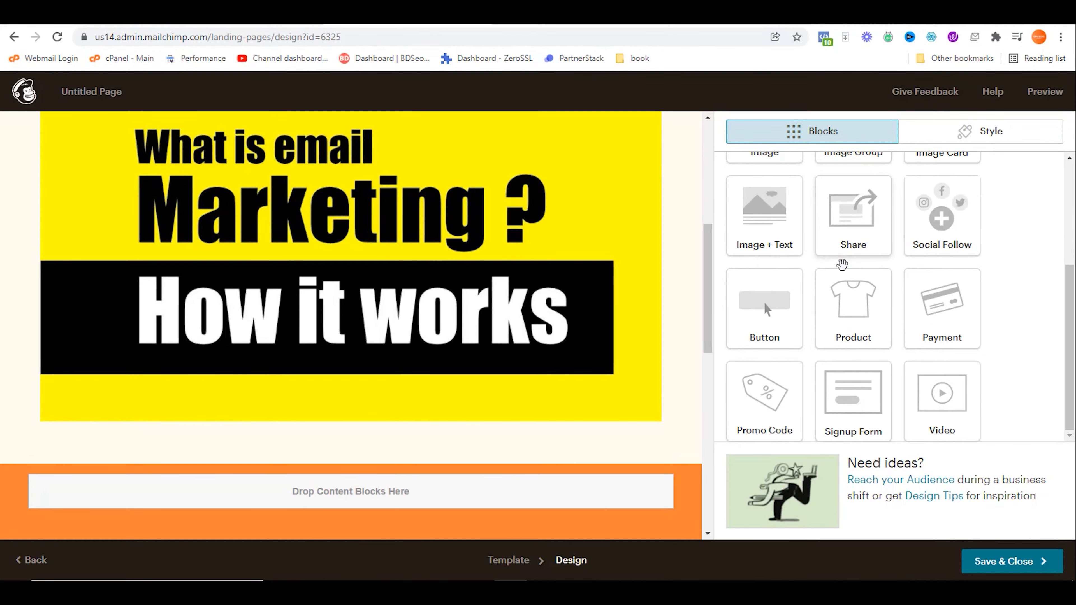
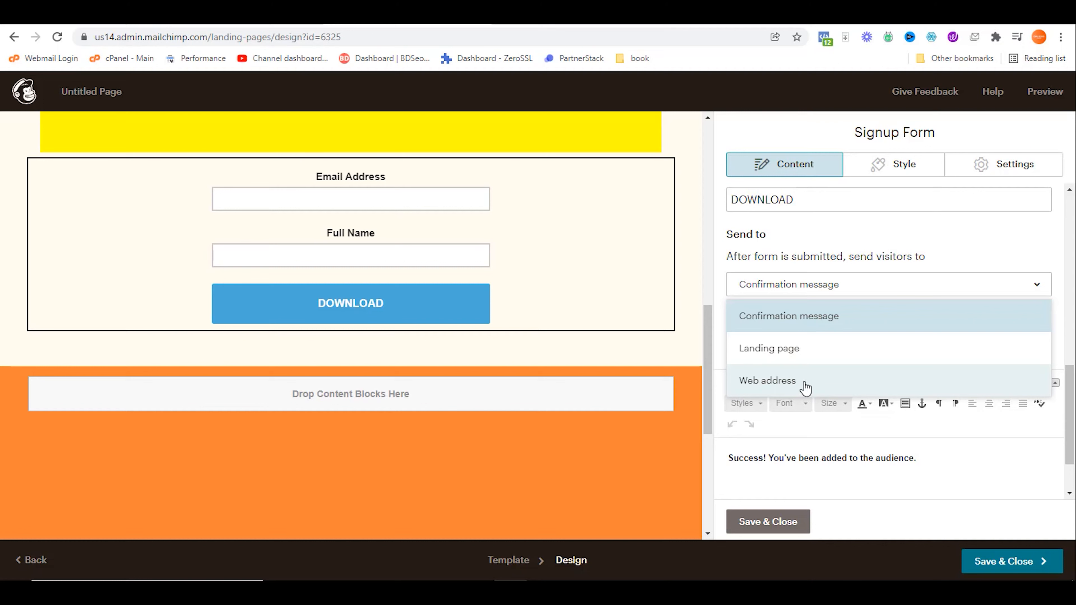
Step: Keep the confirmation message and change it to 'Success! your download link is here: DOWNLOAD', selecting DOWNLOAD
click(844, 322)
drag(949, 465, 726, 465)
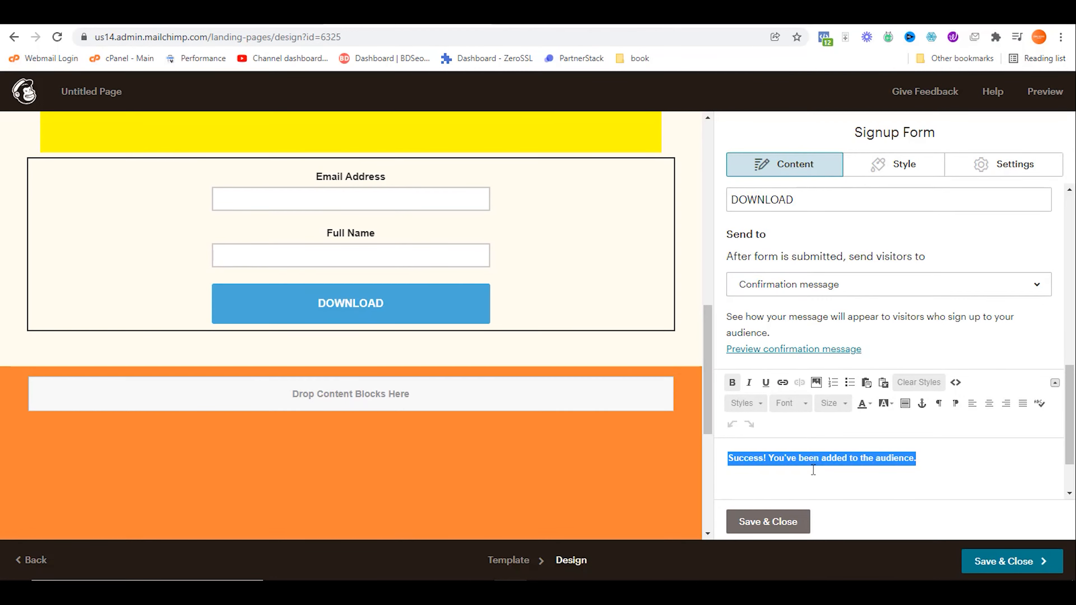
click(774, 460)
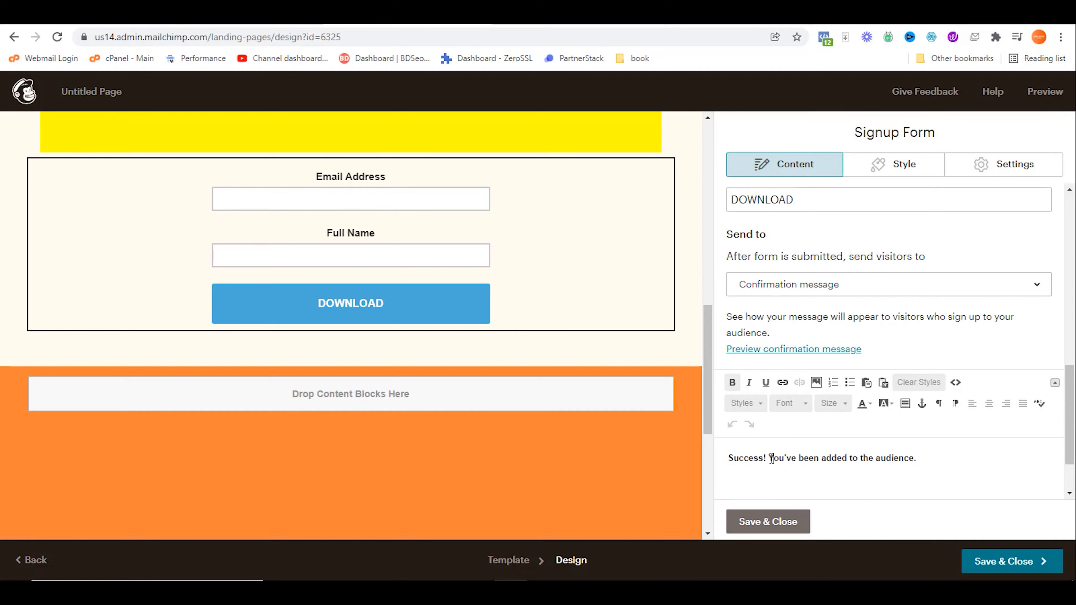
drag(769, 460, 945, 458)
text(your )
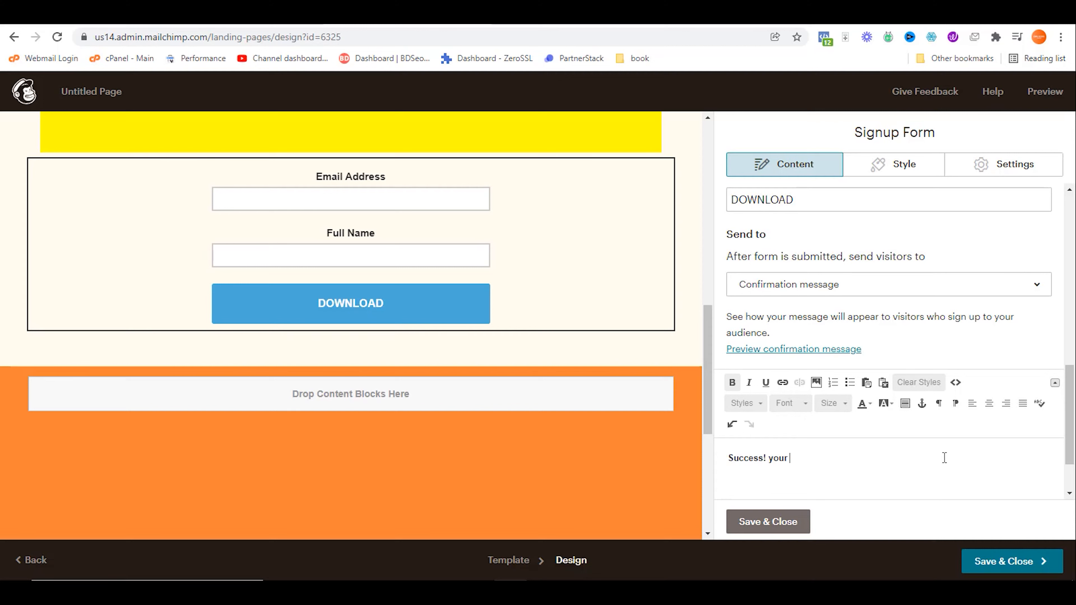
text(download link is here: DOWNLOAD)
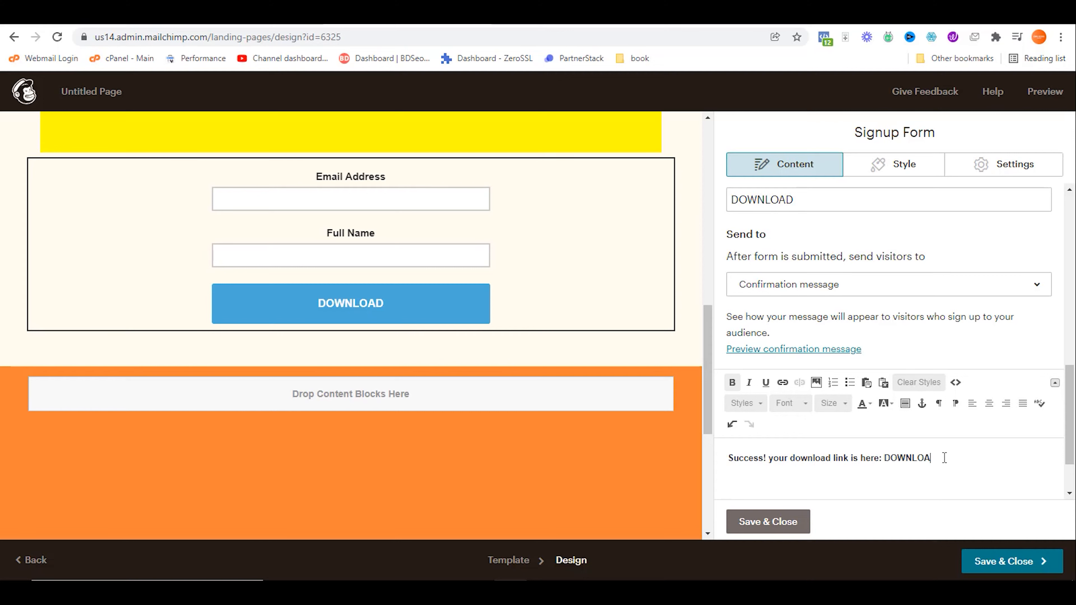
key(shift+Left)
key(shift+Left)
key(shift+Left)
key(shift+Left)
key(shift+Left)
key(shift+Left)
key(shift+Left)
key(shift+Left)
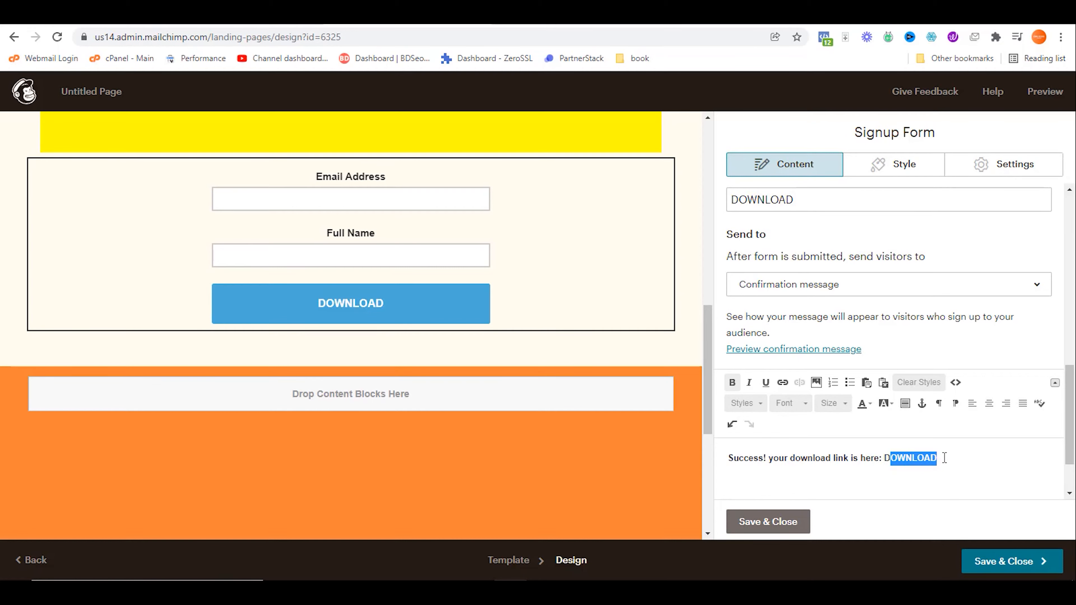
Step: Start a File link on DOWNLOAD and upload Email Marketing Guide.pdf in Content Studio
click(783, 383)
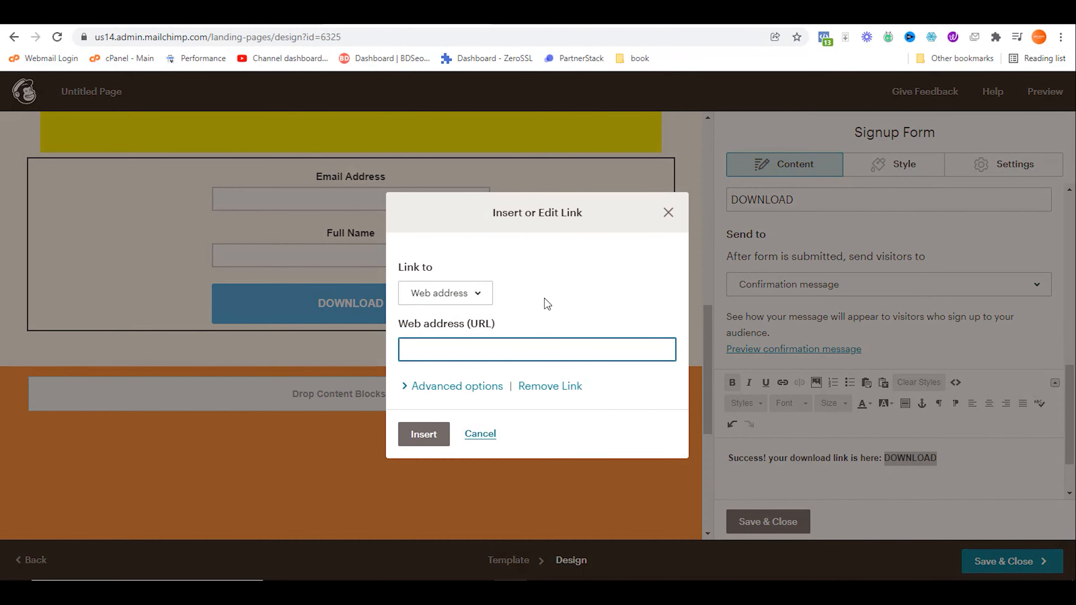
click(462, 299)
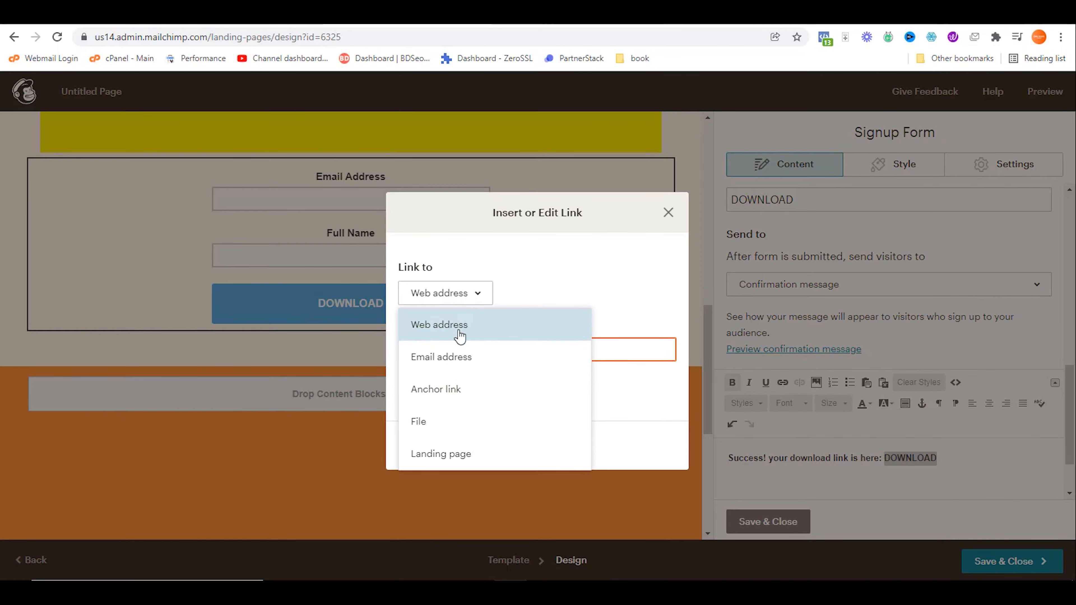
click(454, 431)
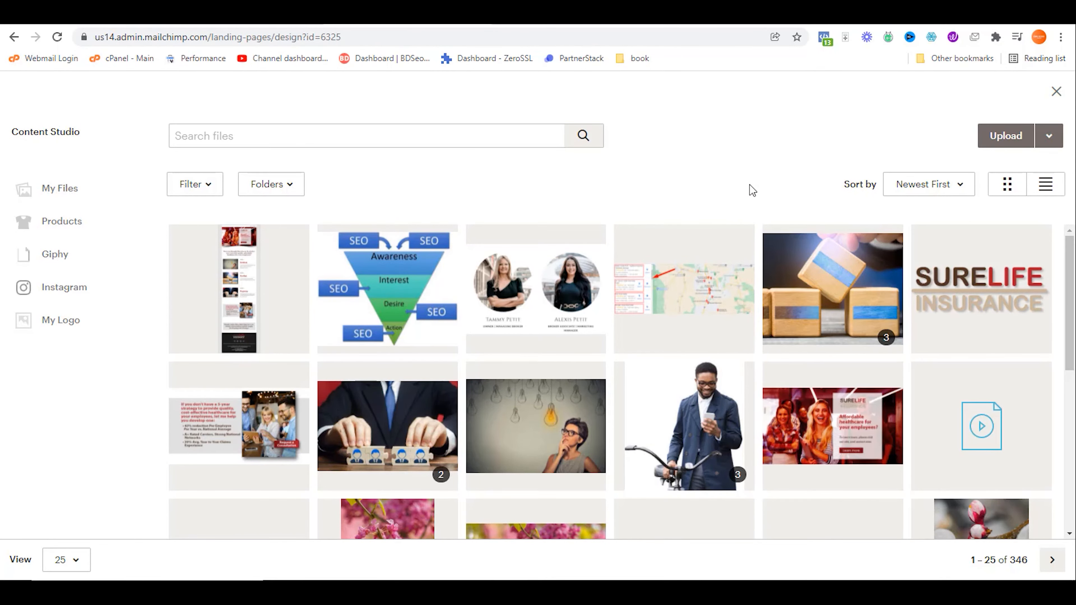
scroll(727, 334, down, 5)
scroll(728, 334, up, 5)
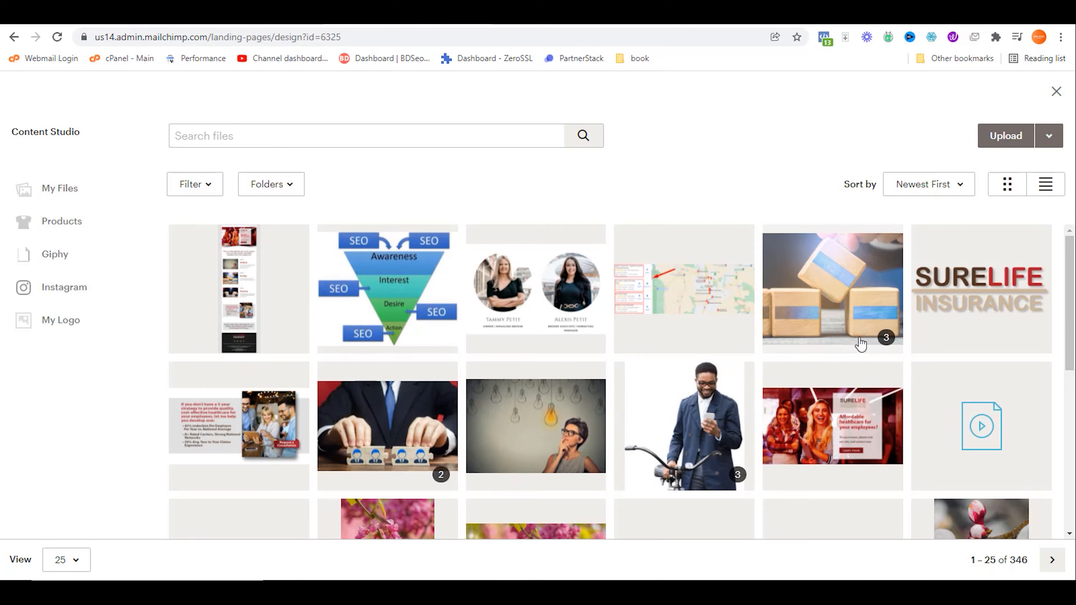
click(996, 149)
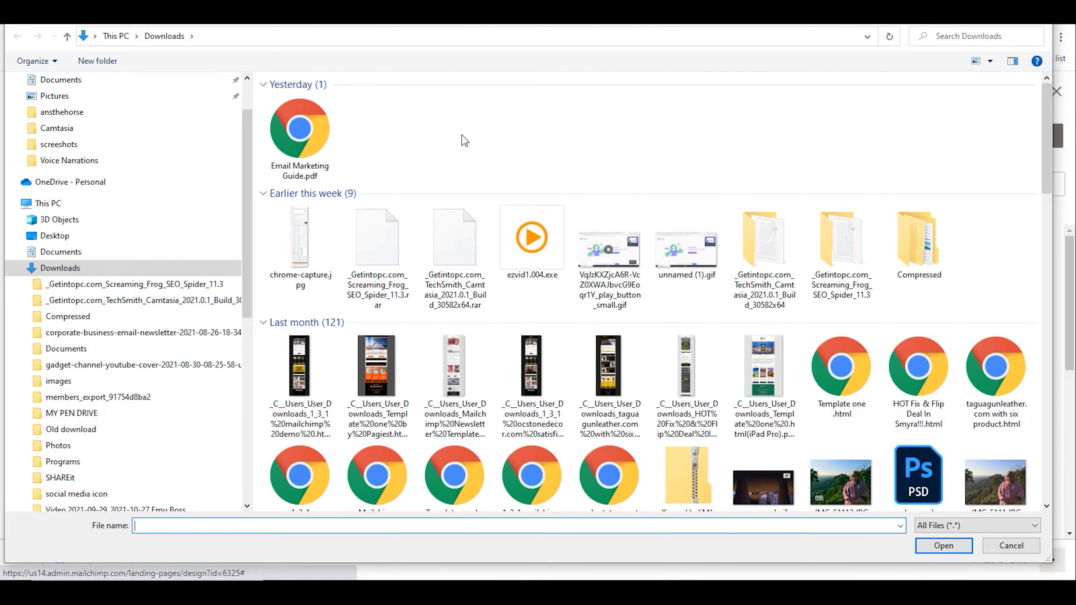
click(316, 126)
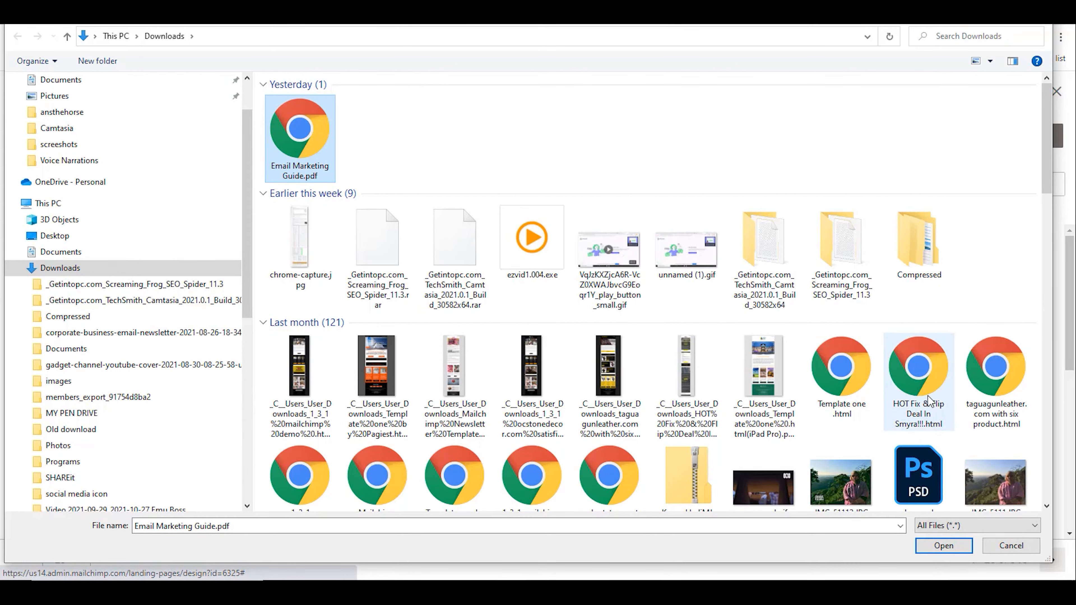
click(948, 547)
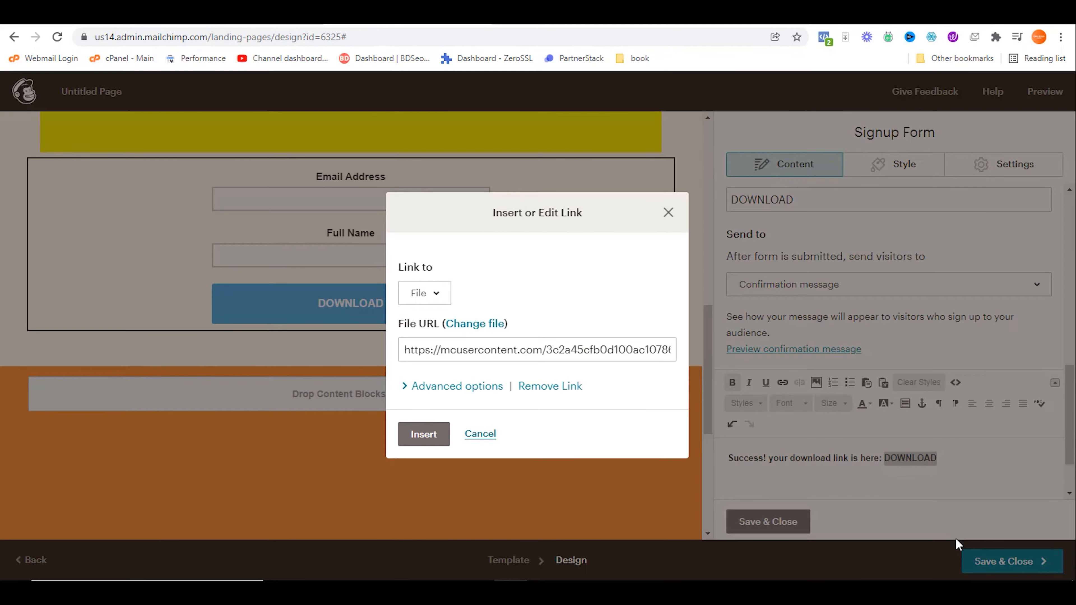
Step: Insert the PDF link on DOWNLOAD and save the signup form settings
click(560, 350)
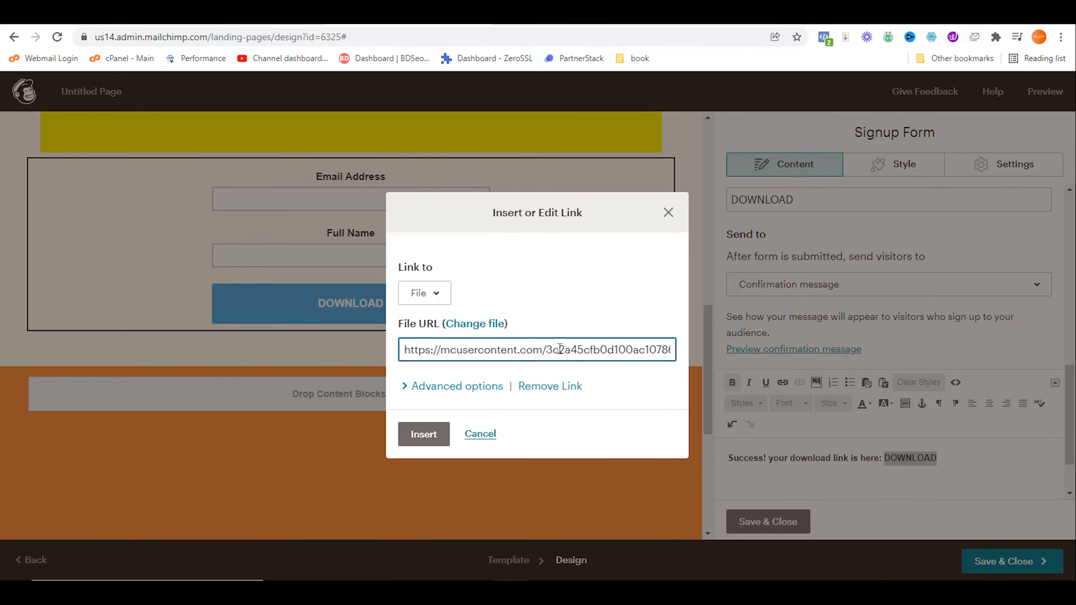
key(End)
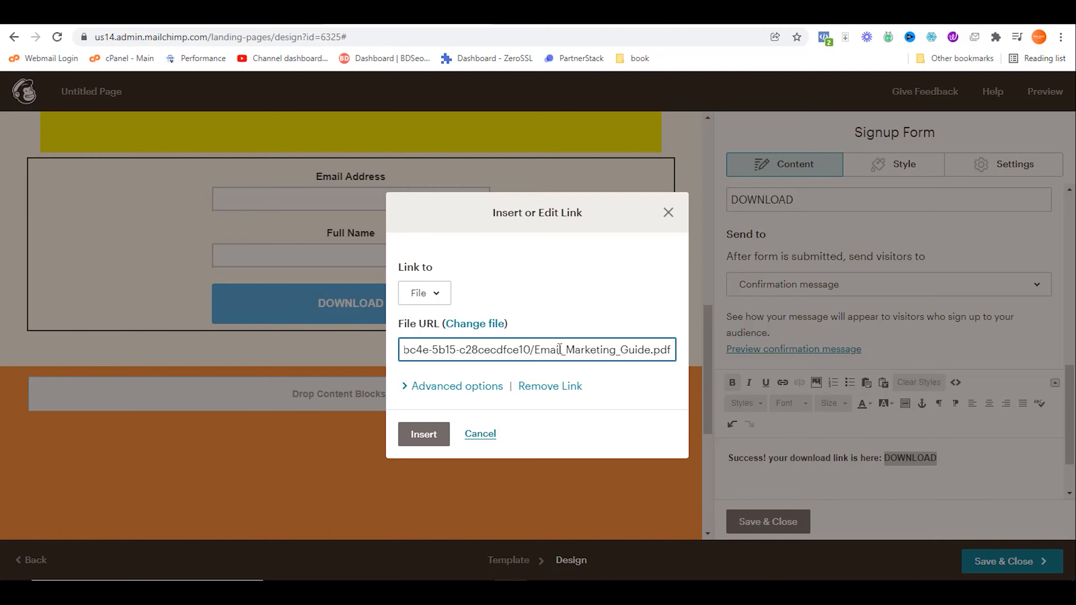
click(435, 439)
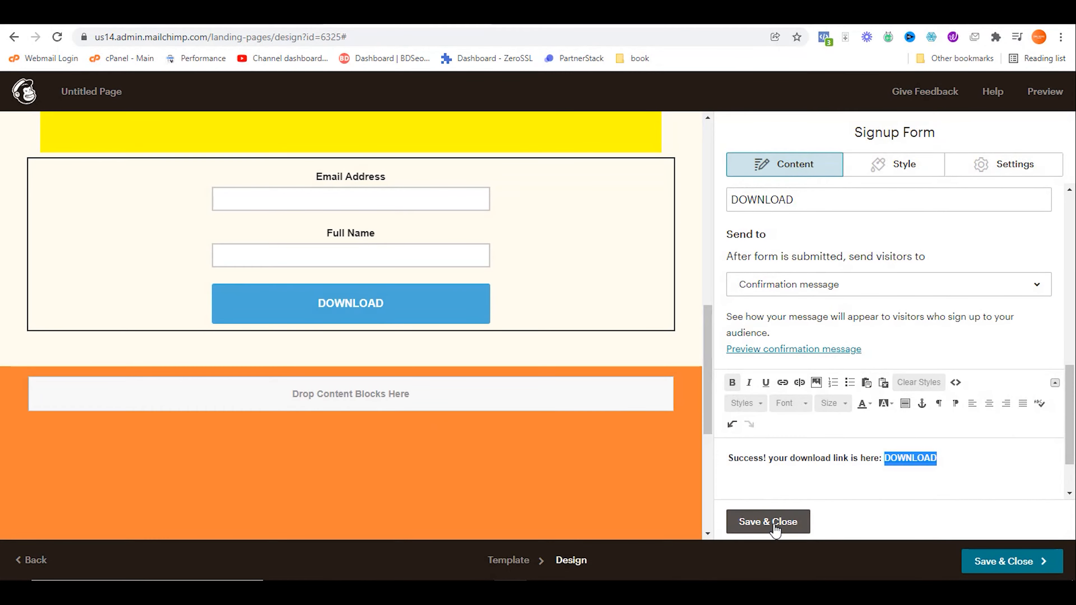
click(772, 524)
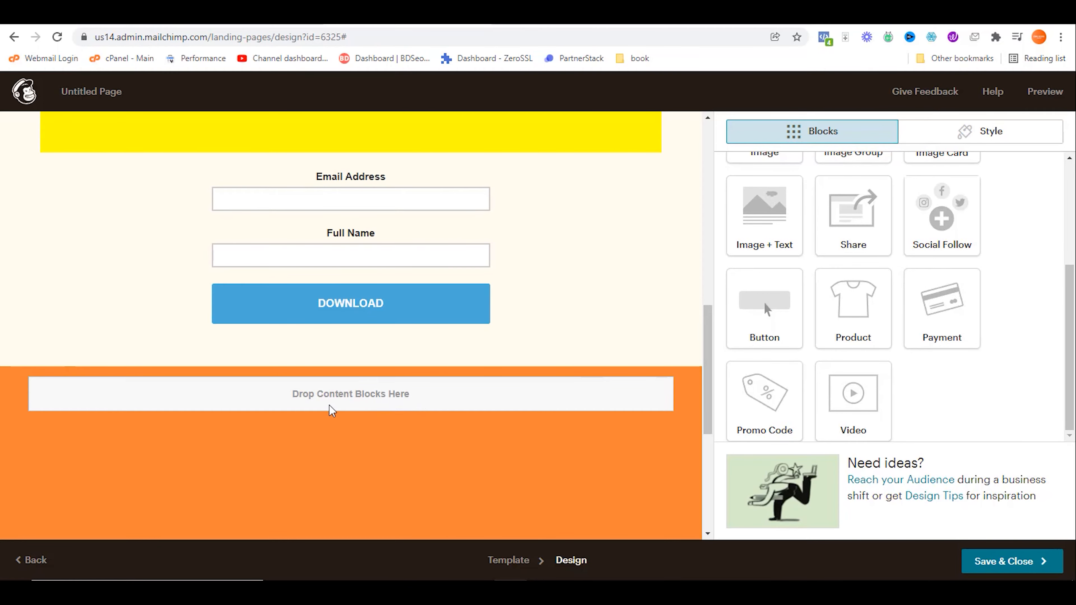
Step: Highlight 'Screenshots: 1:1' in the Keep note as the next item, then go back to Mailchimp
click(537, 15)
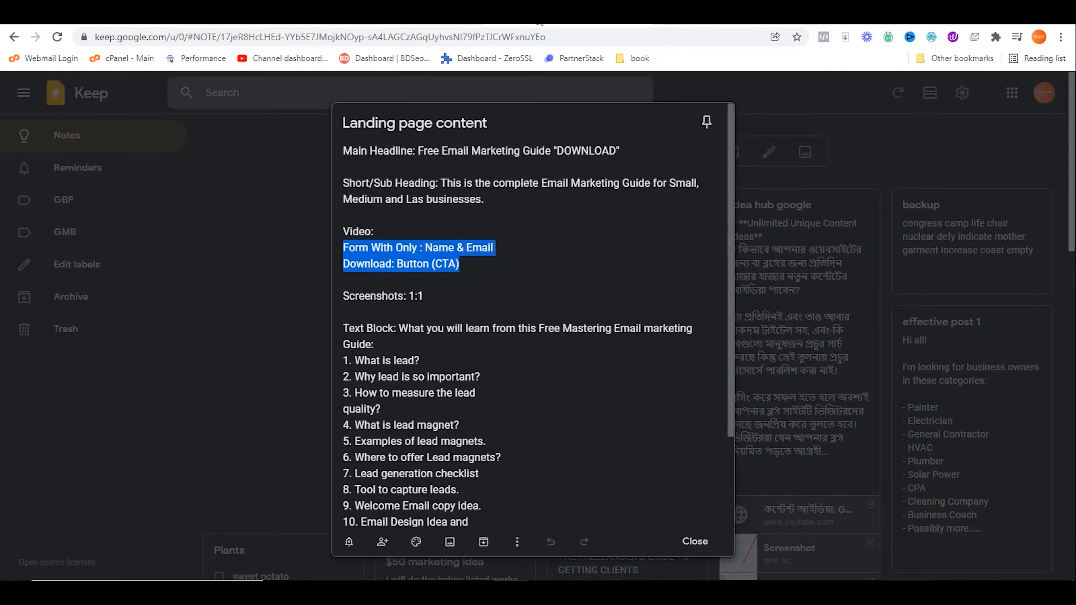
click(493, 296)
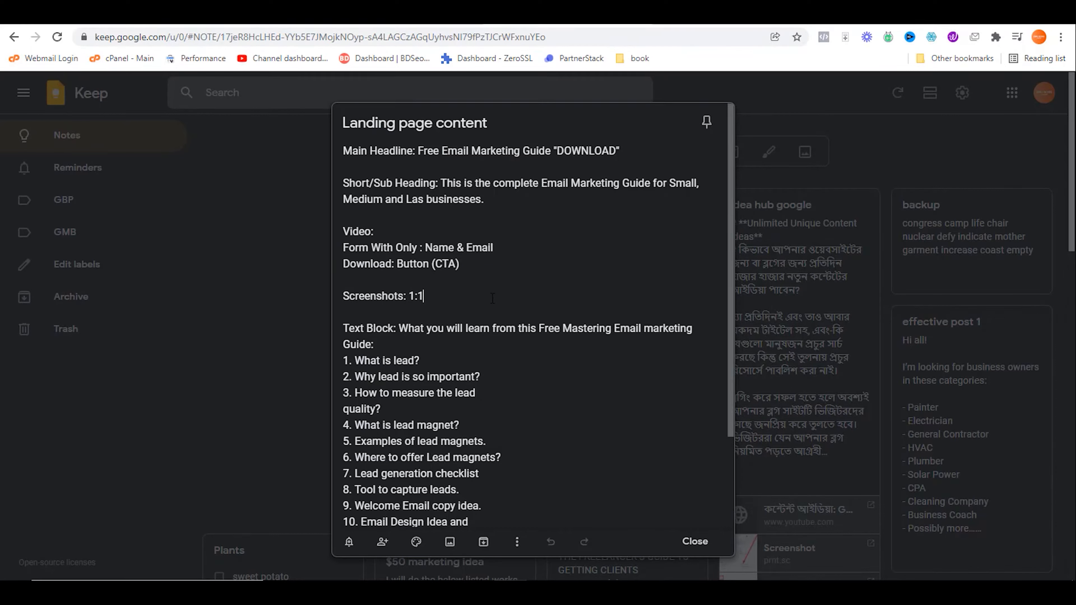
drag(406, 296, 441, 296)
click(391, 18)
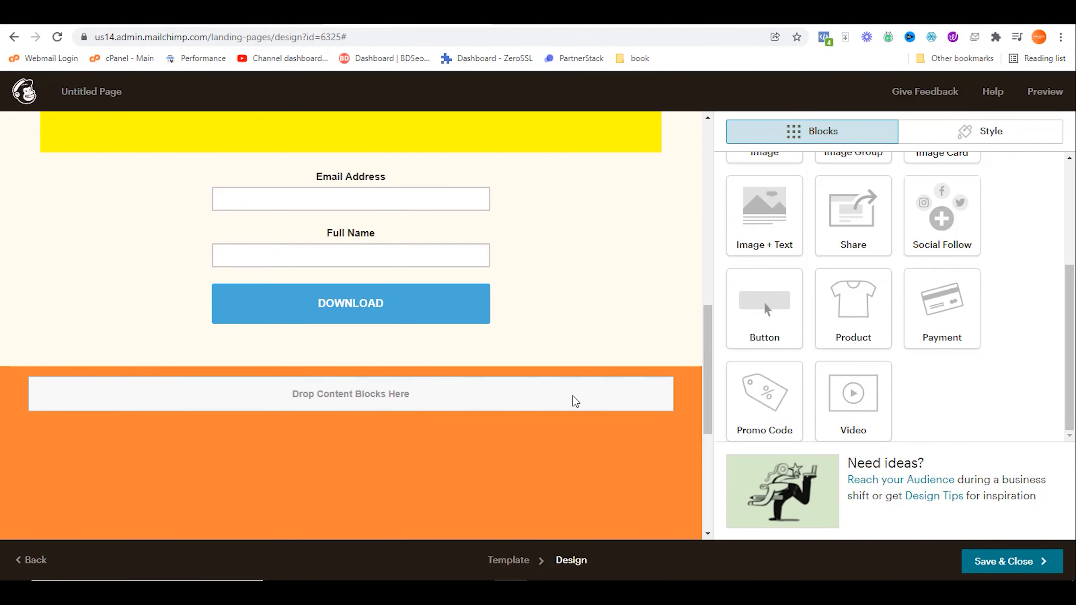
Step: Drop an Image + Text block below the signup form, set it to 2 images, and edit Column 1
scroll(847, 296, up, 3)
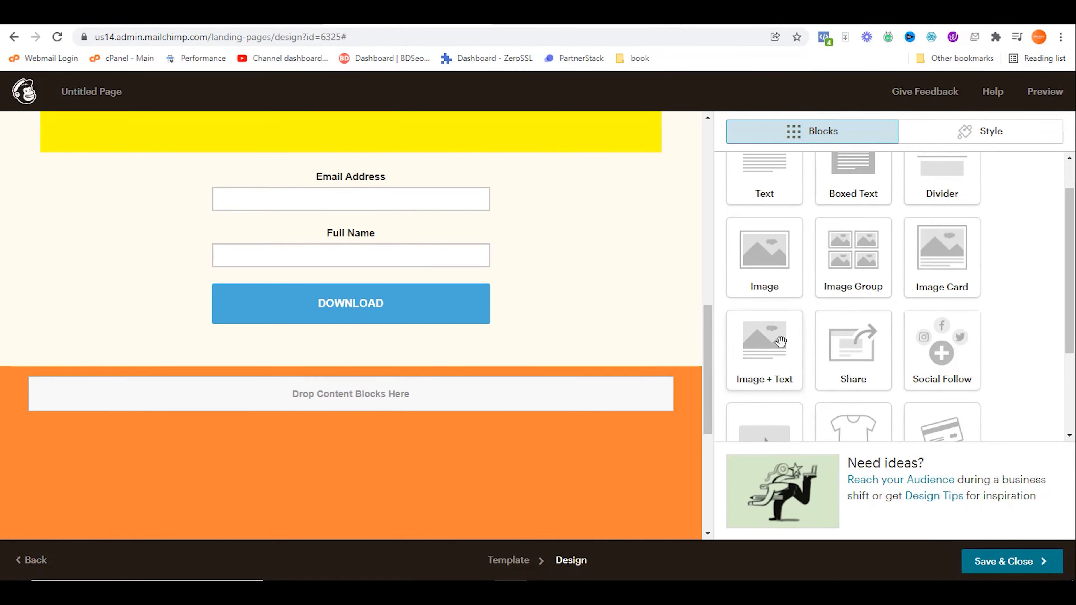
drag(774, 340, 407, 325)
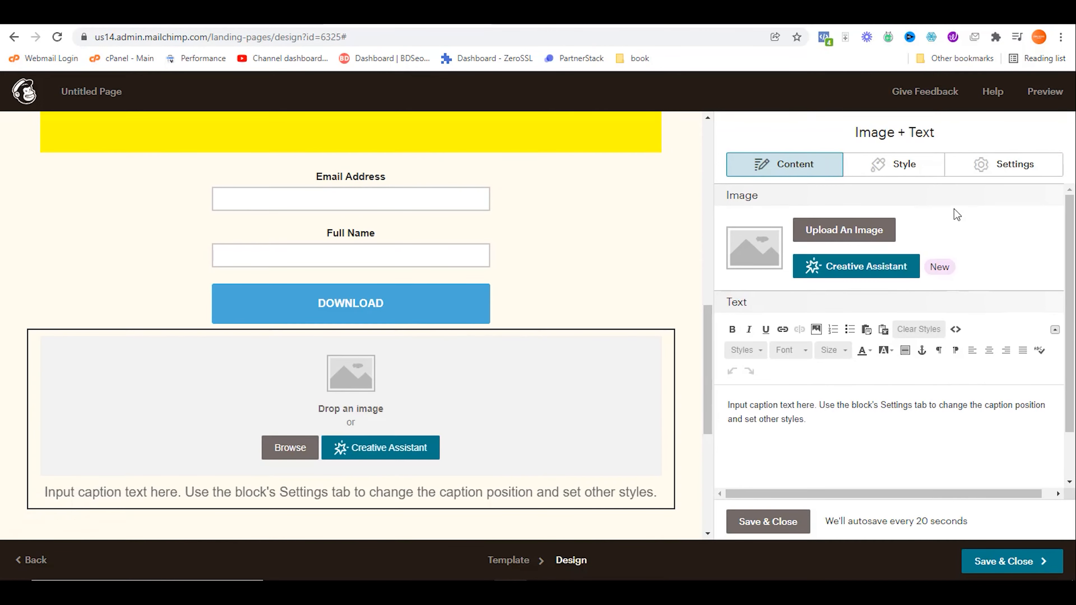
click(984, 175)
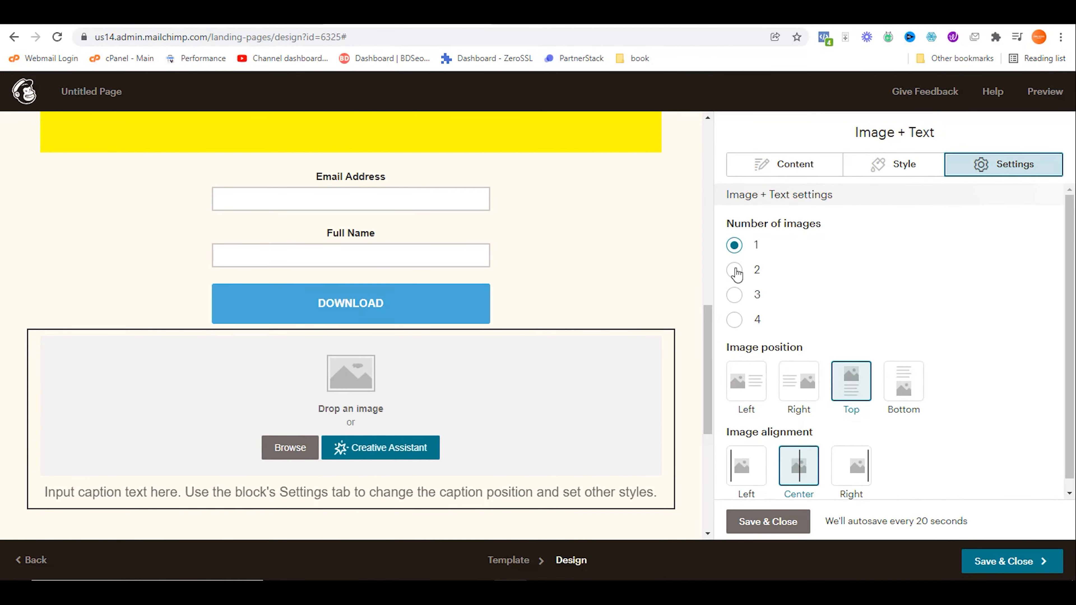
click(734, 270)
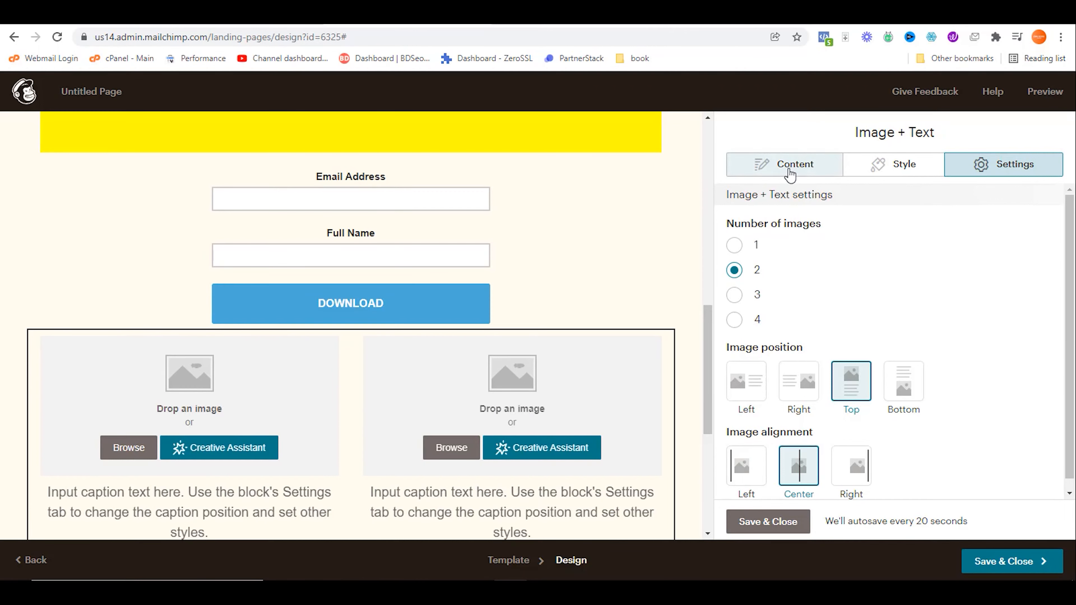
click(790, 174)
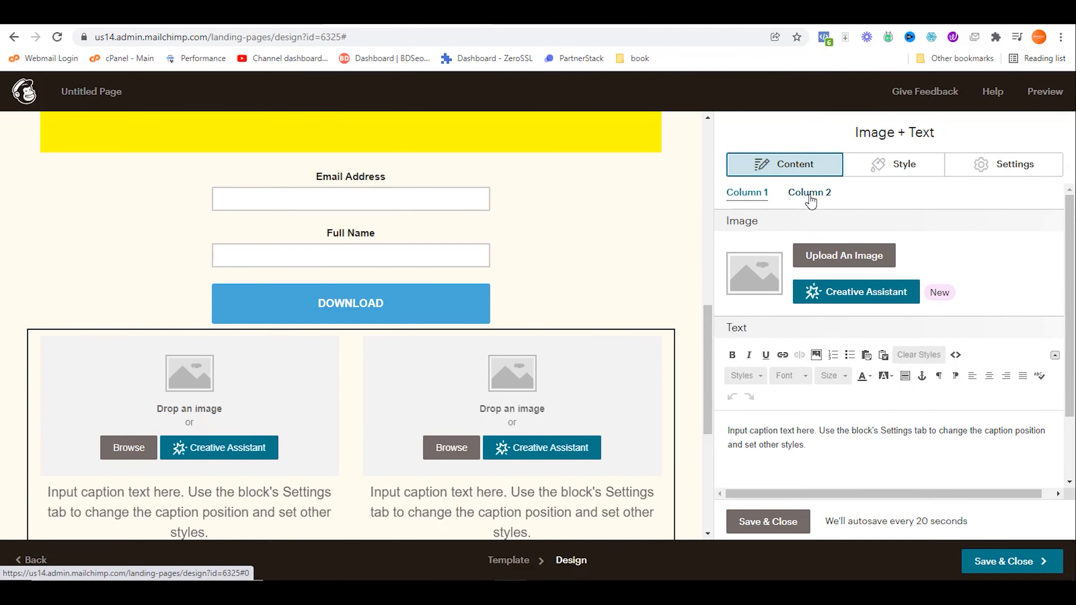
click(810, 204)
click(1016, 178)
click(785, 165)
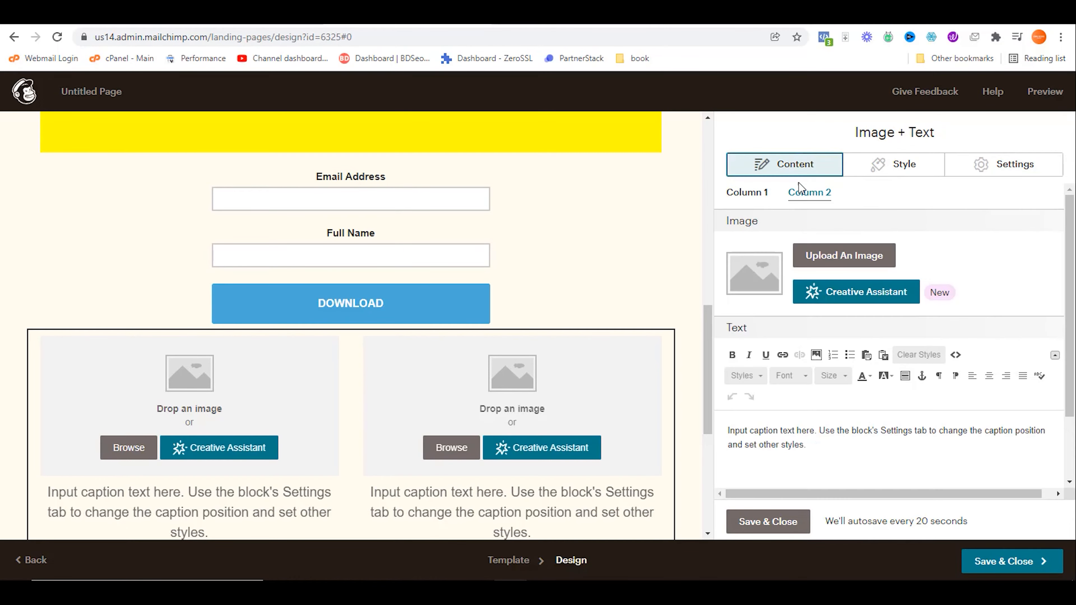
click(752, 199)
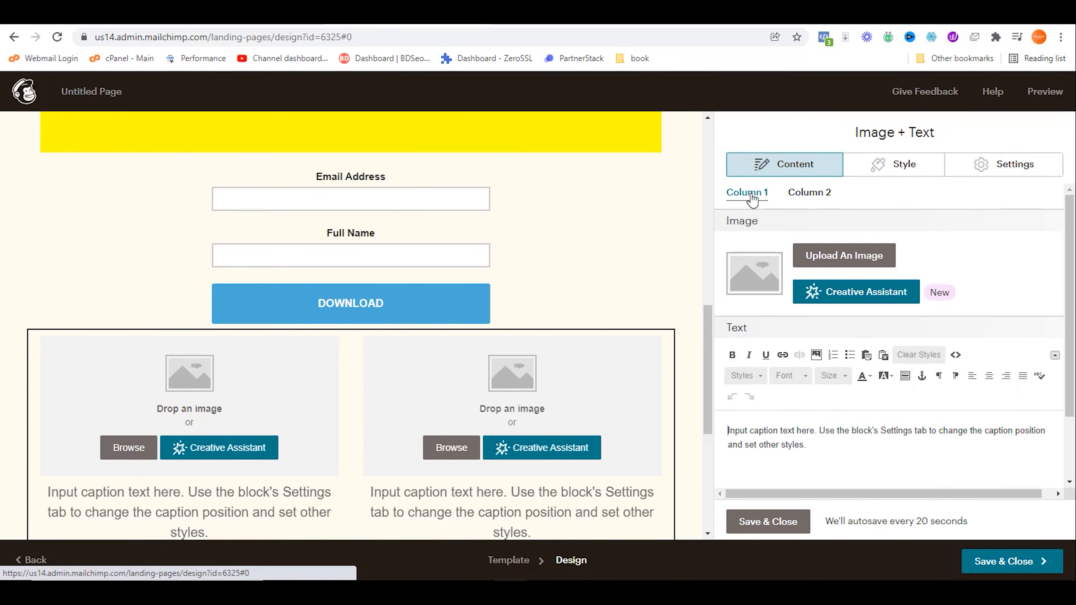
Step: Upload Email Marketing guide 1.png and 2.png, placing guide 2 in the first column
click(826, 256)
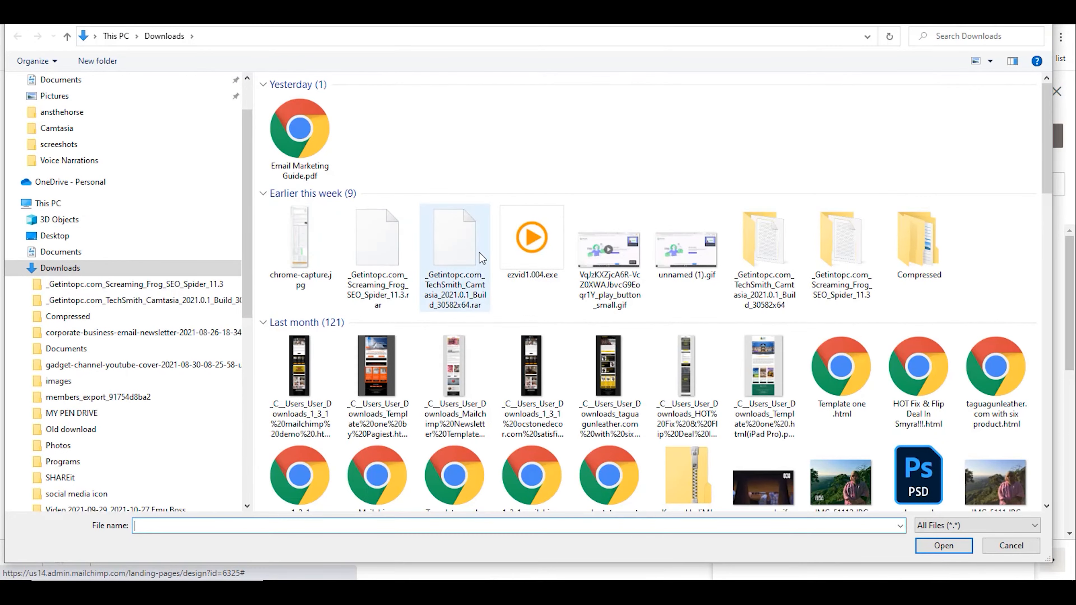
click(82, 146)
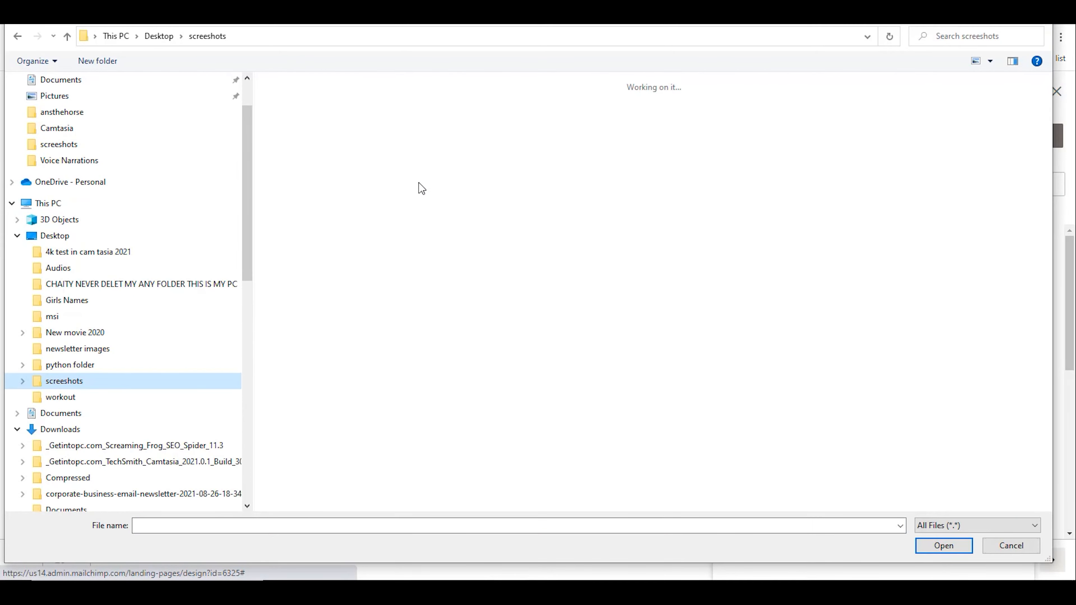
double_click(301, 114)
click(727, 123)
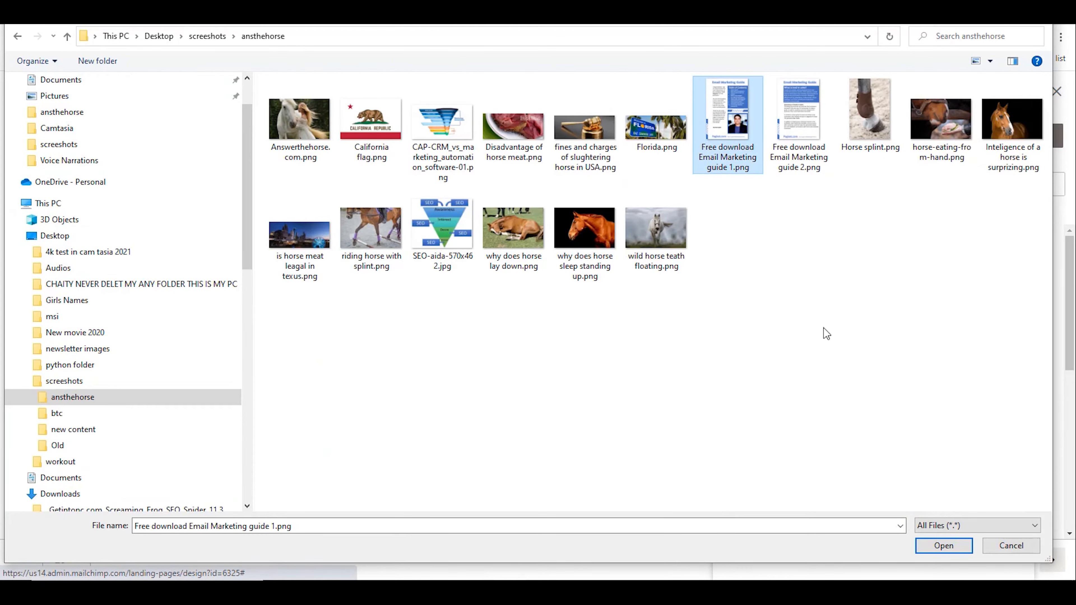
click(937, 550)
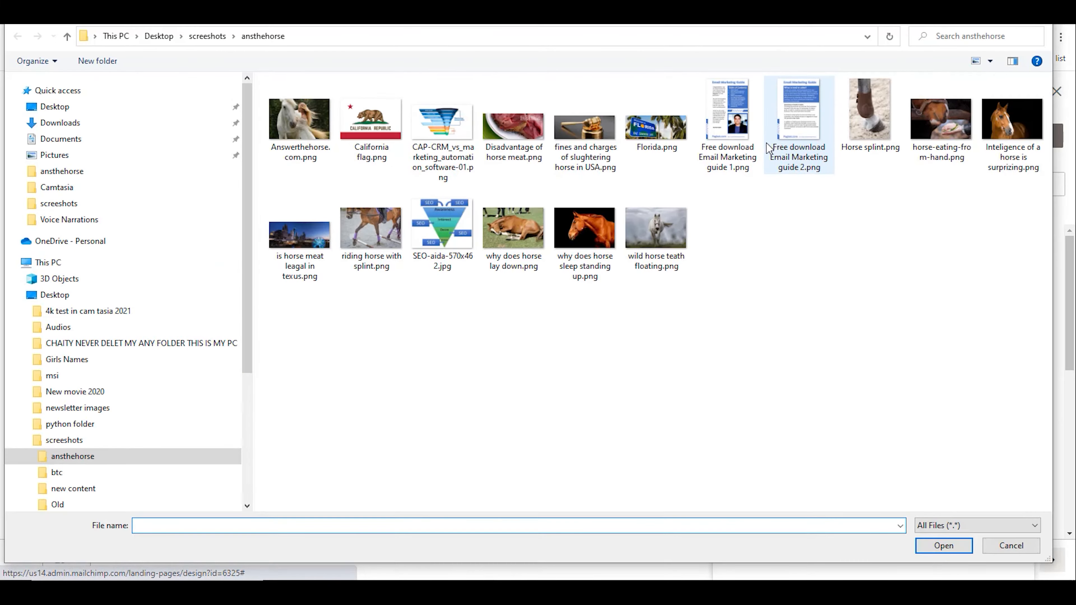
click(815, 157)
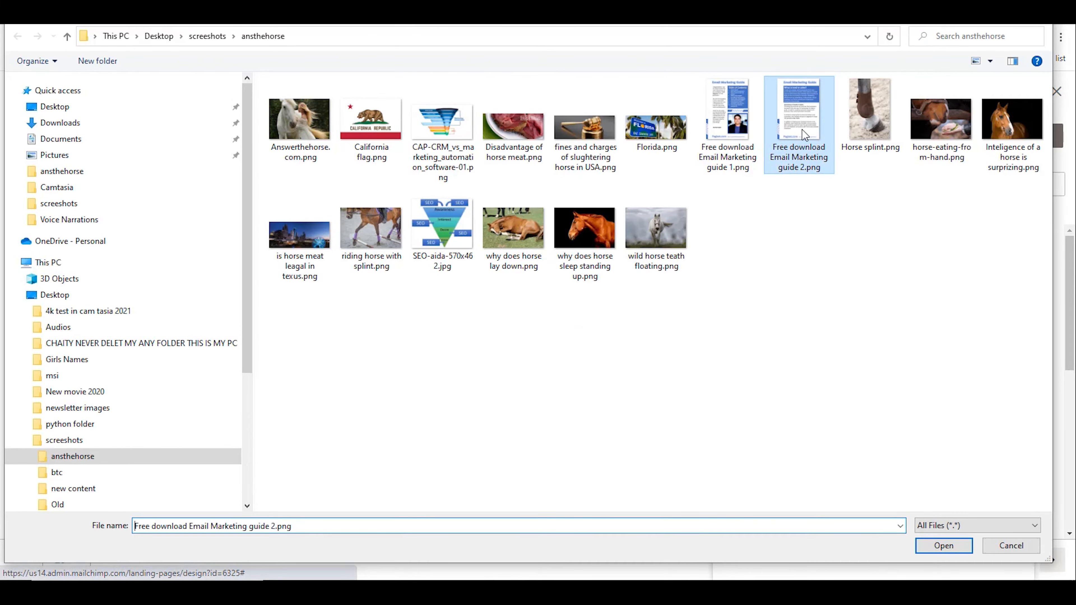
click(944, 546)
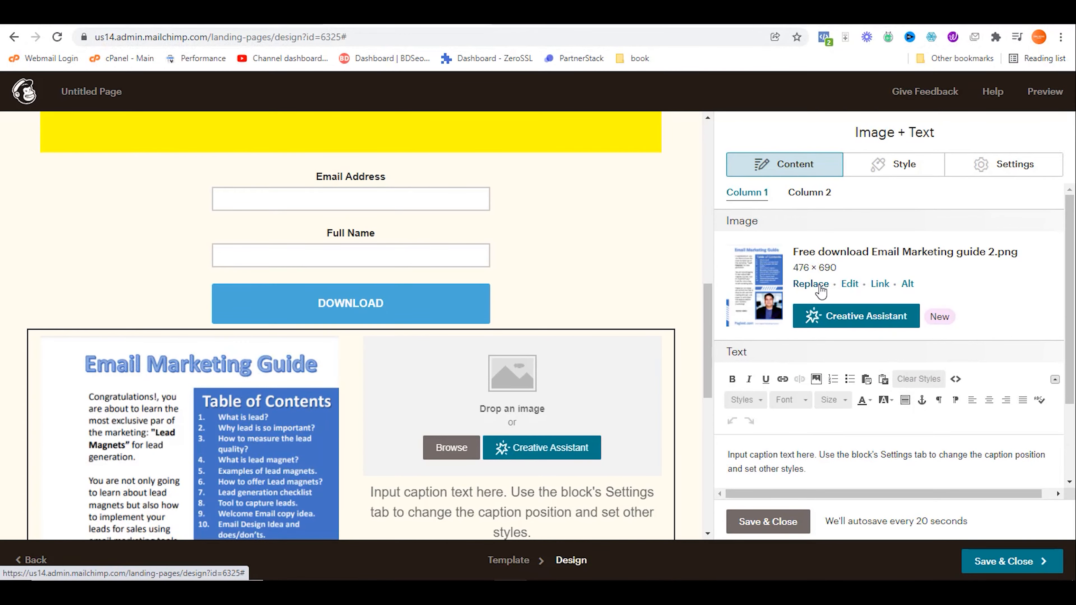
click(811, 284)
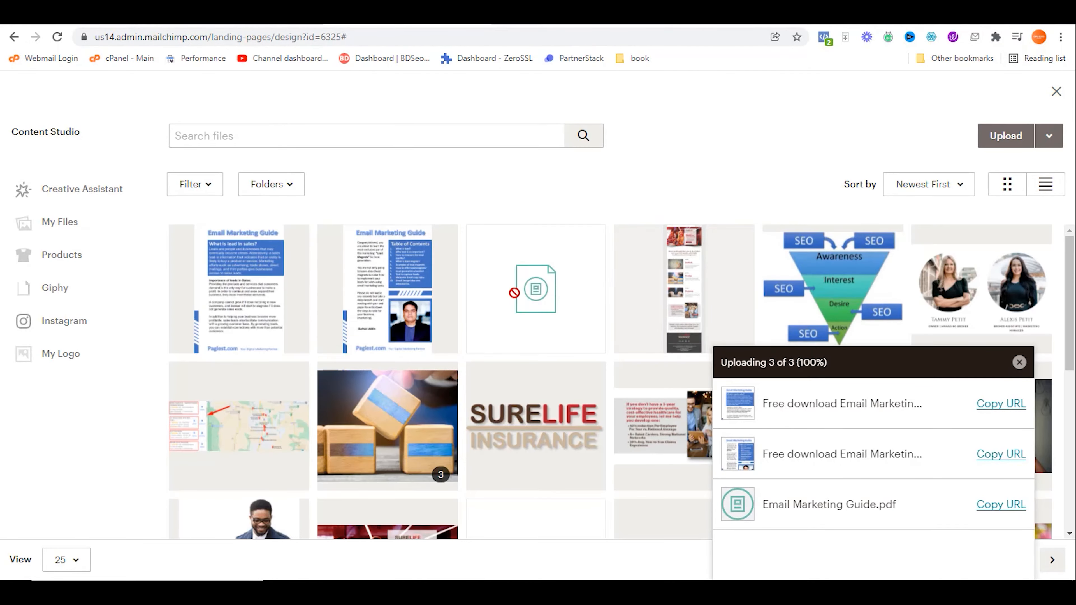
click(1037, 136)
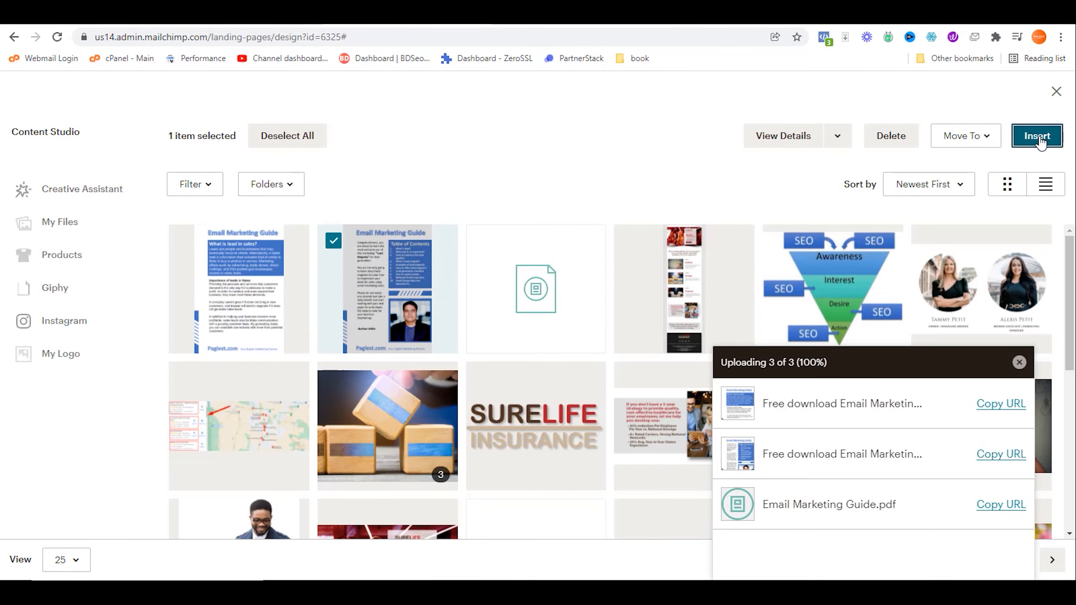
Step: Fill the second column with the 'What is lead in sales' guide page image
click(808, 196)
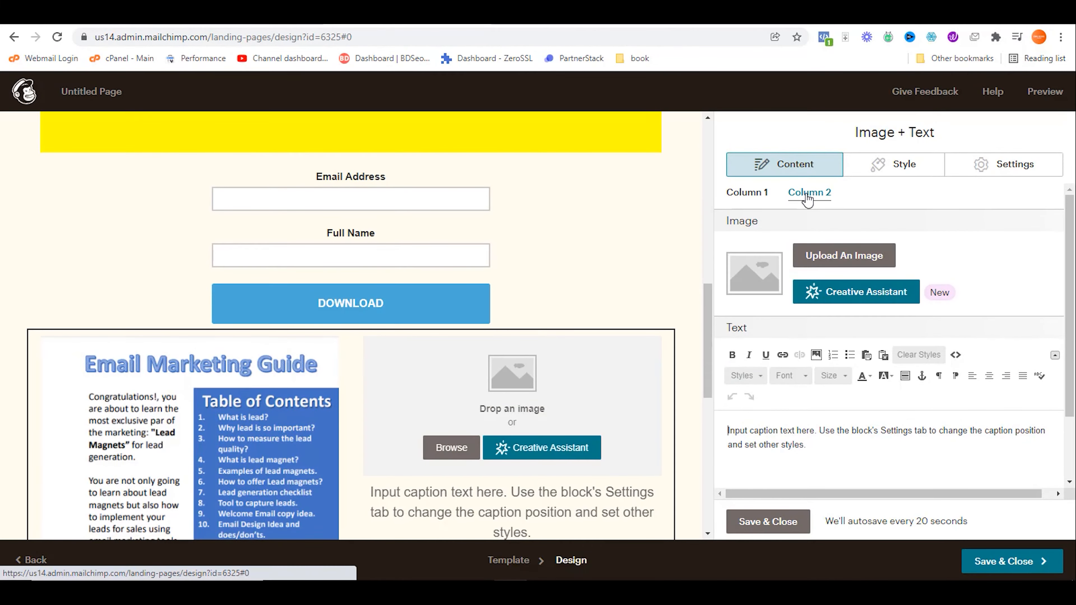
click(833, 257)
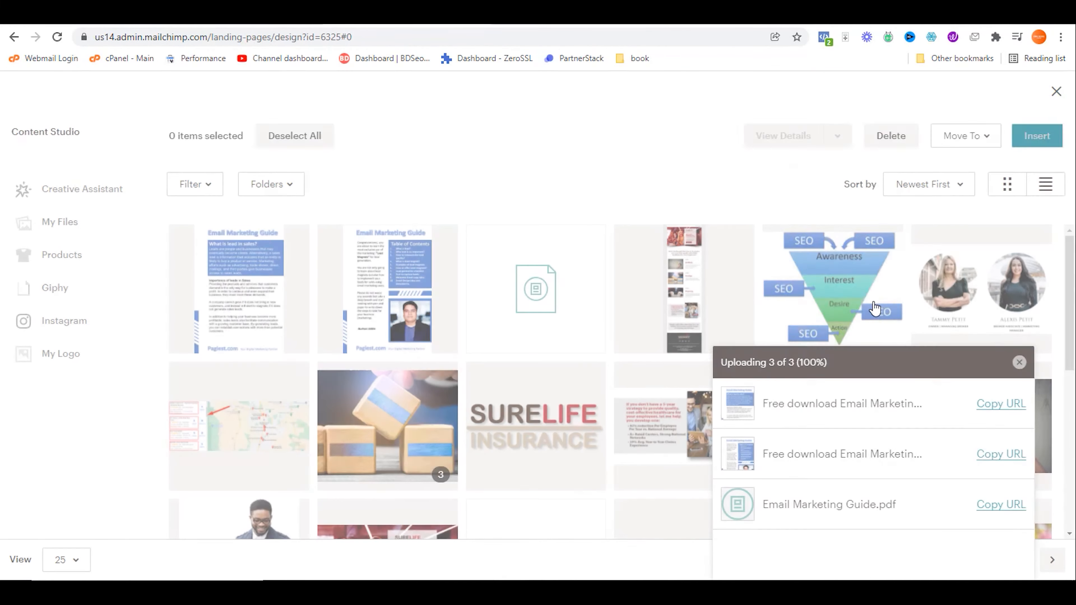
click(256, 293)
click(1034, 138)
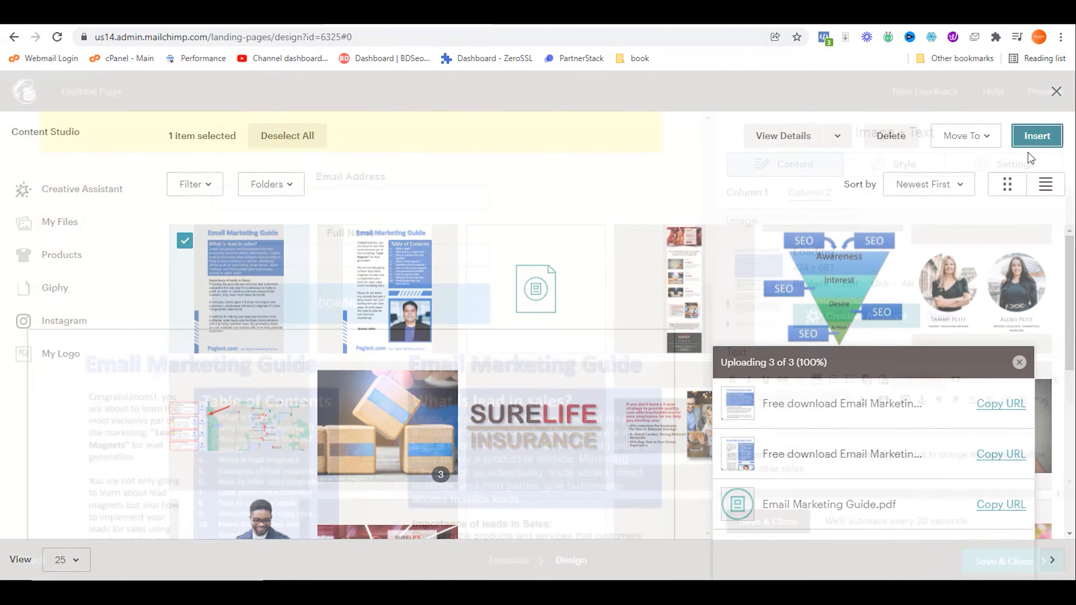
scroll(479, 375, down, 5)
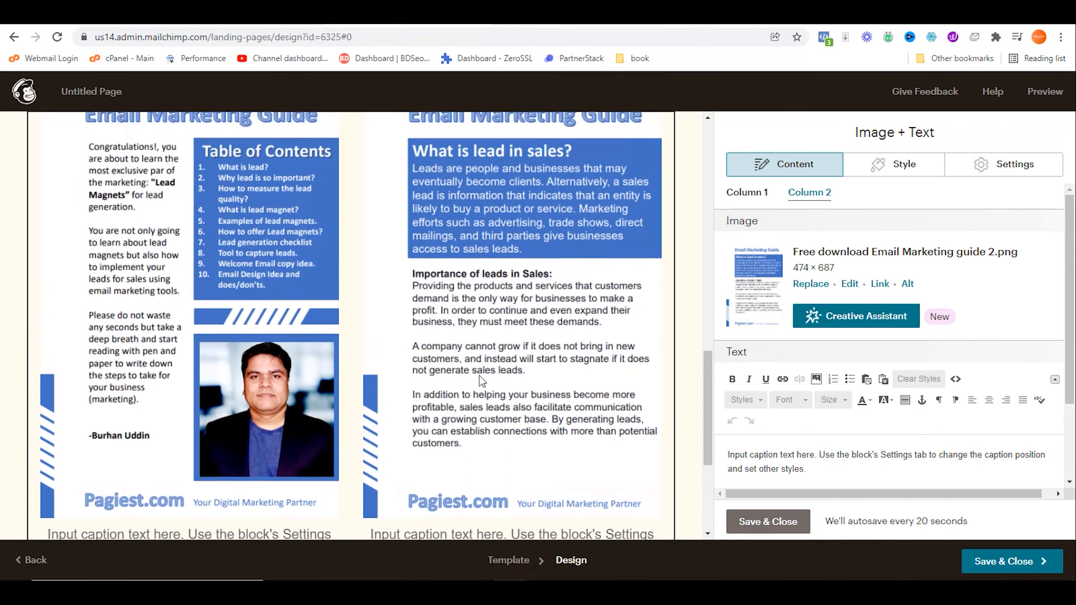
scroll(479, 375, up, 3)
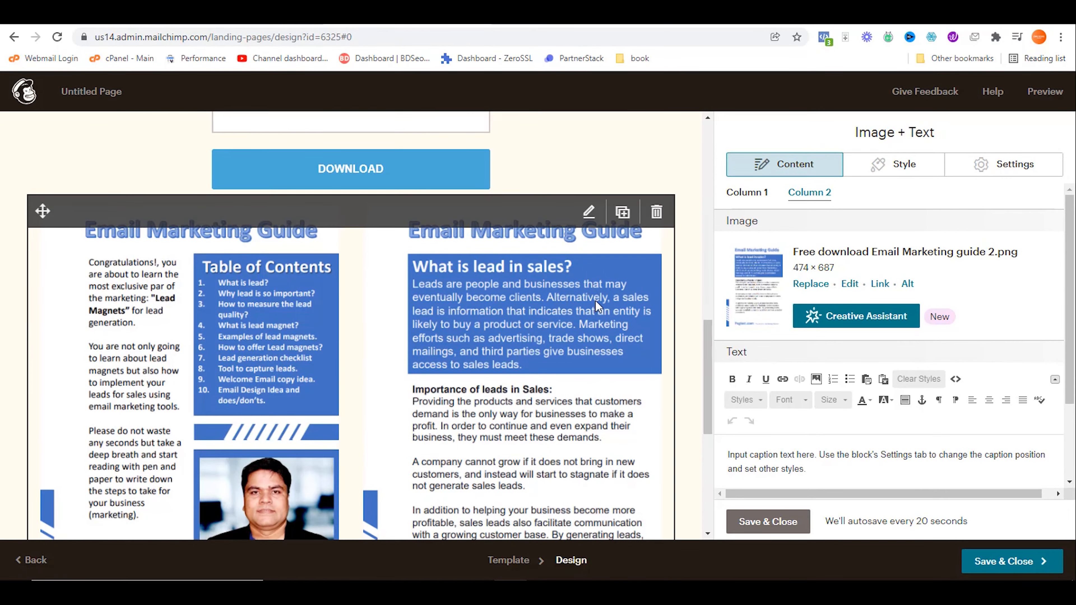
scroll(681, 328, up, 2)
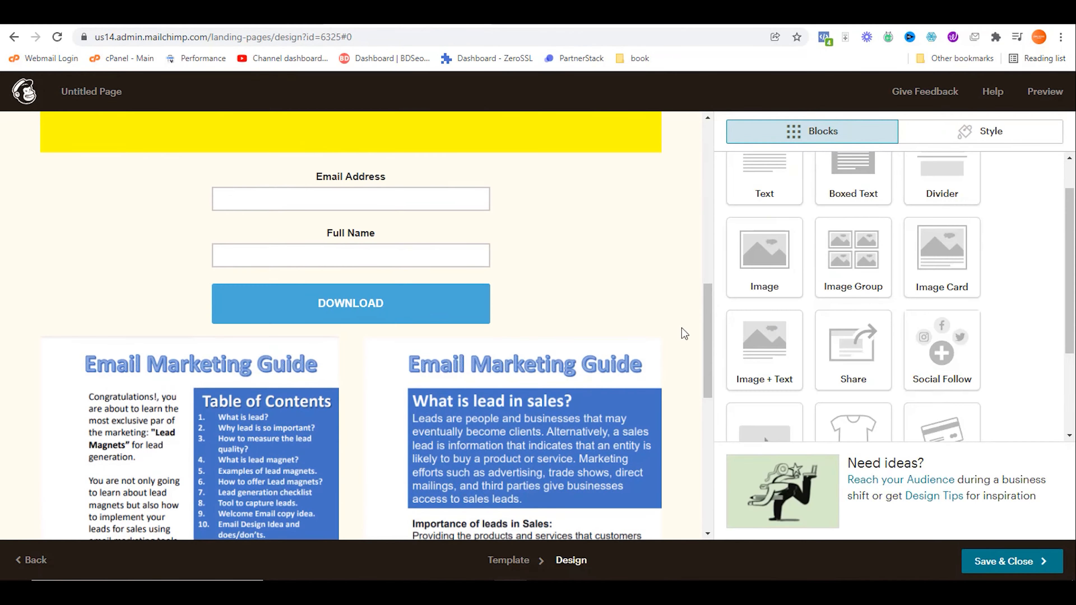
scroll(680, 327, down, 3)
Step: Add a Boxed Text block below DOWNLOAD reading 'Here is the sample of the PDF/E-book' as a heading
scroll(678, 339, up, 3)
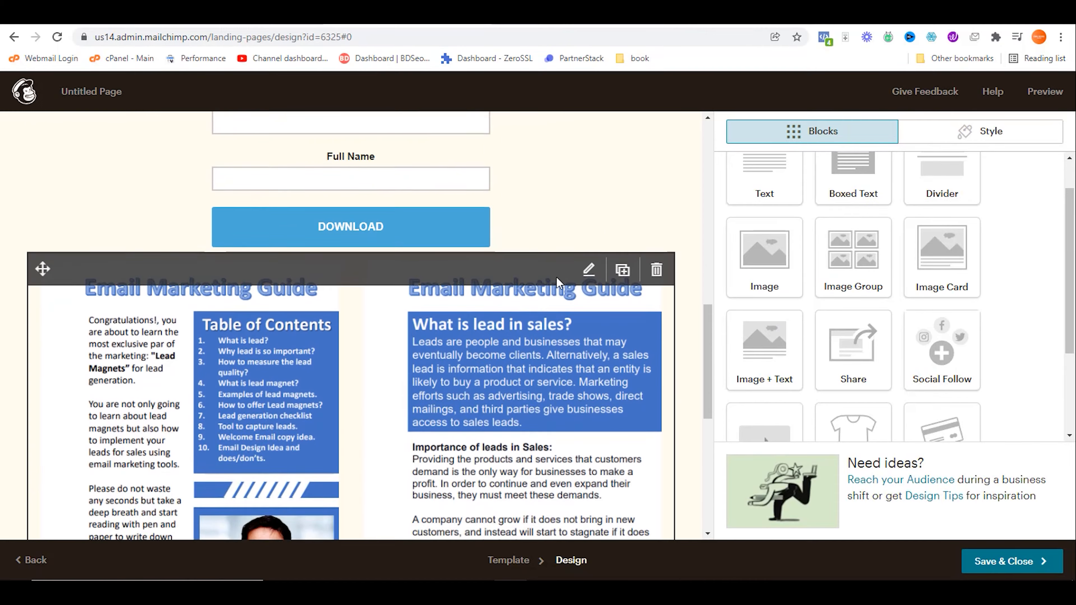
drag(852, 187, 420, 357)
triple_click(875, 283)
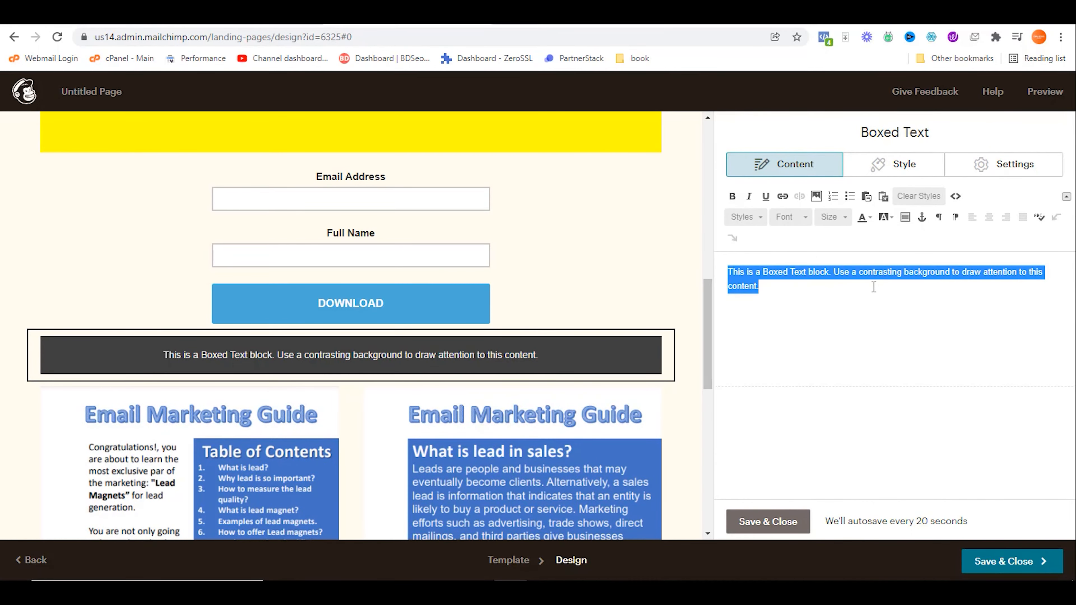
text(Here is the sample of the PDF/E-book)
drag(887, 276, 710, 275)
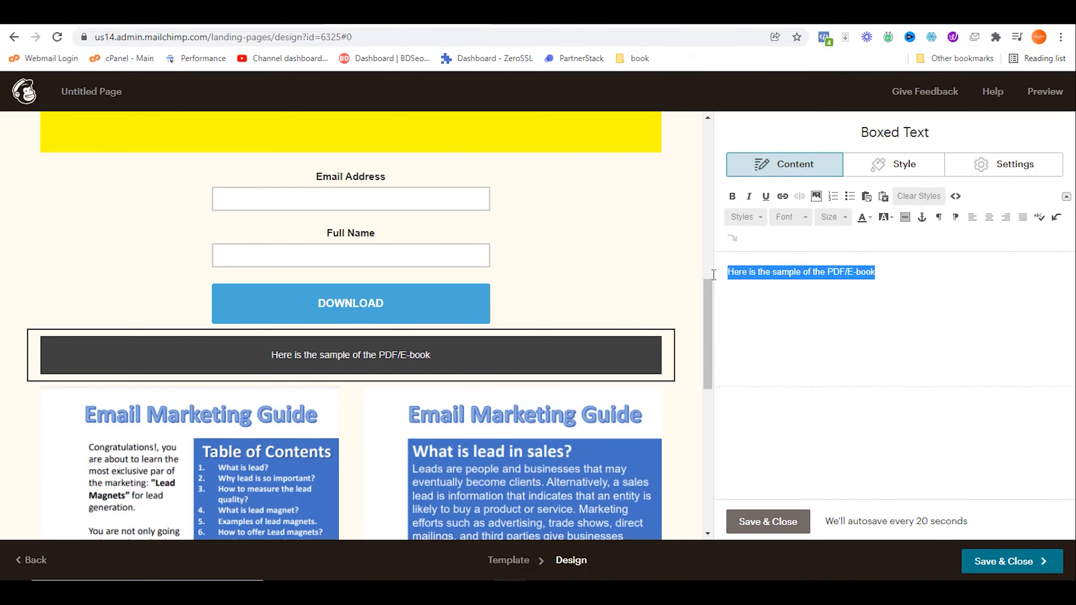
click(751, 217)
click(751, 280)
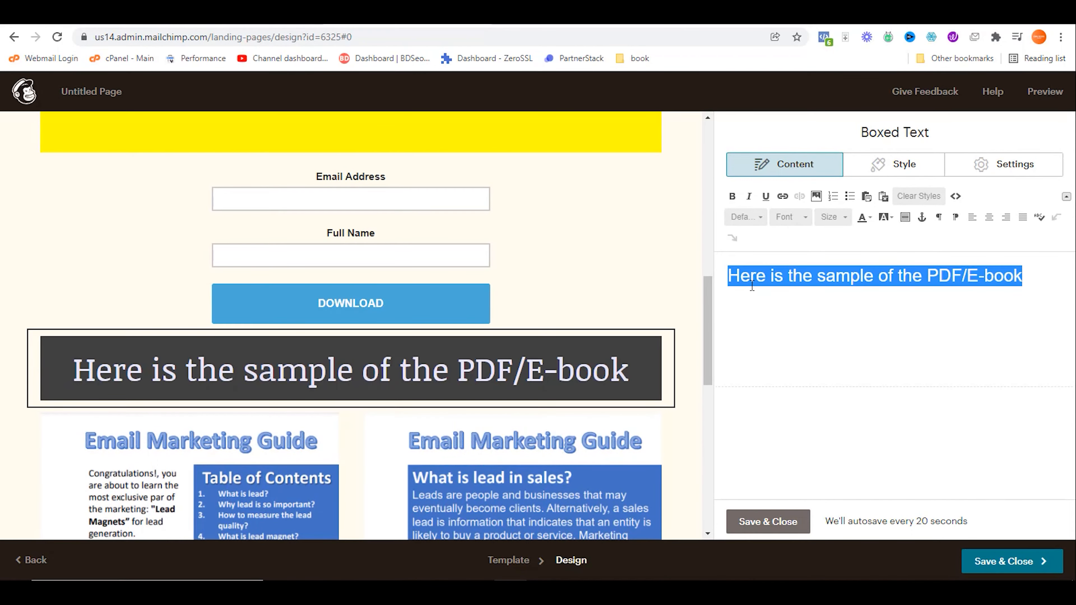
click(767, 521)
scroll(671, 332, down, 10)
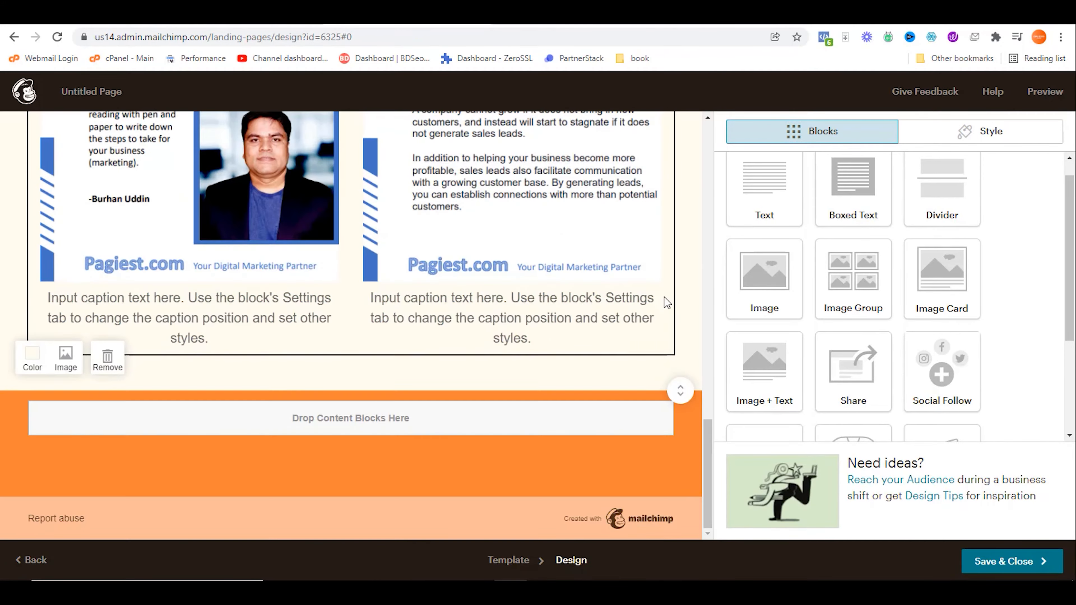
Step: Copy the 'What you will learn' headline from the Keep content note
click(563, 15)
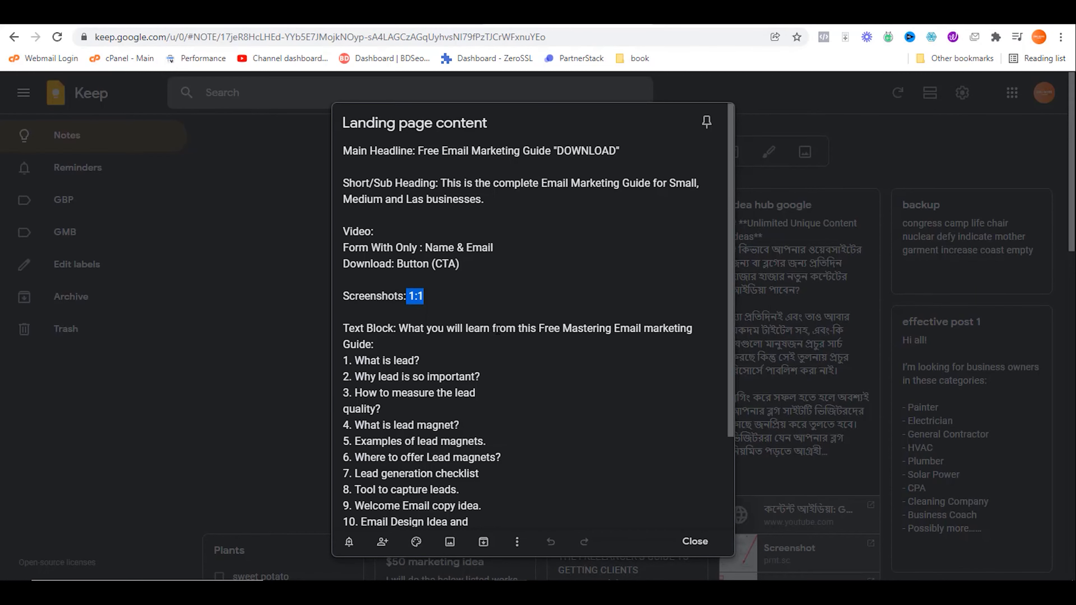
click(496, 328)
drag(399, 330, 376, 345)
drag(355, 247, 492, 414)
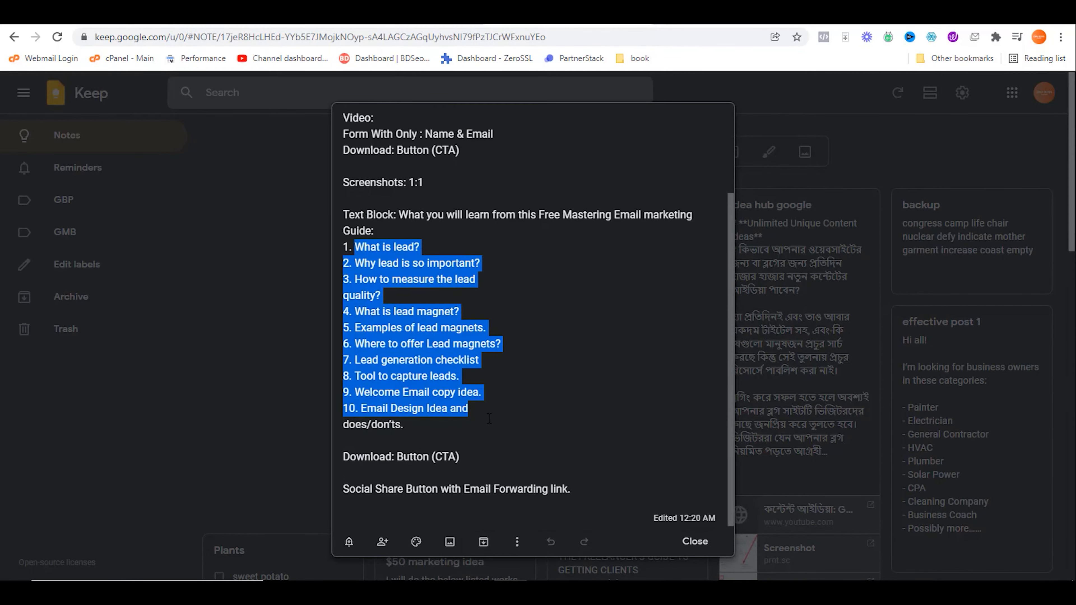
click(489, 417)
click(428, 15)
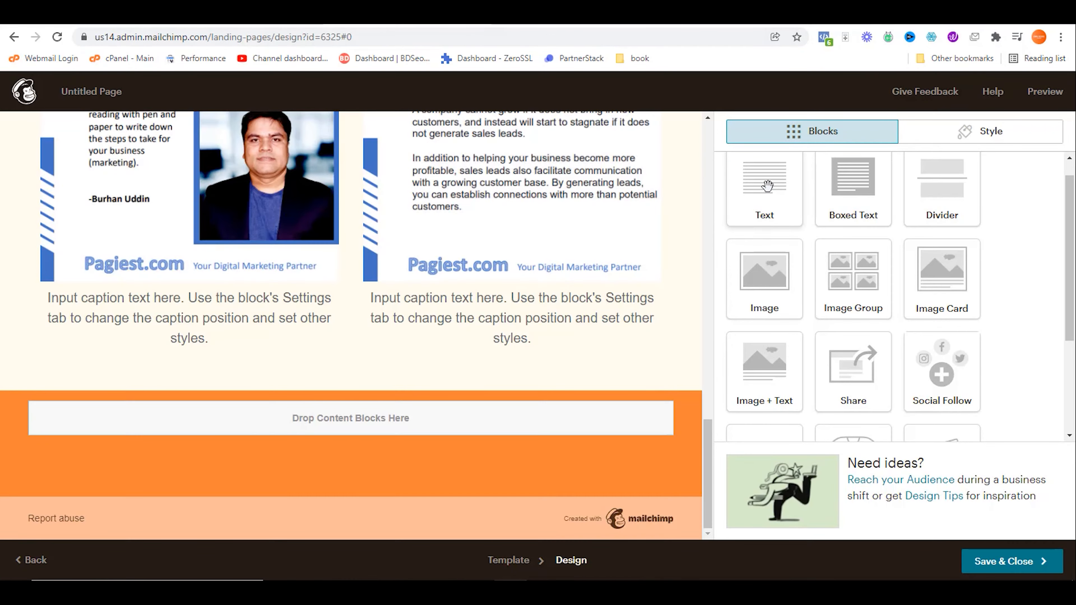
Step: Add a Text block below the guide images with the headline as bold Heading 1
drag(767, 186, 503, 337)
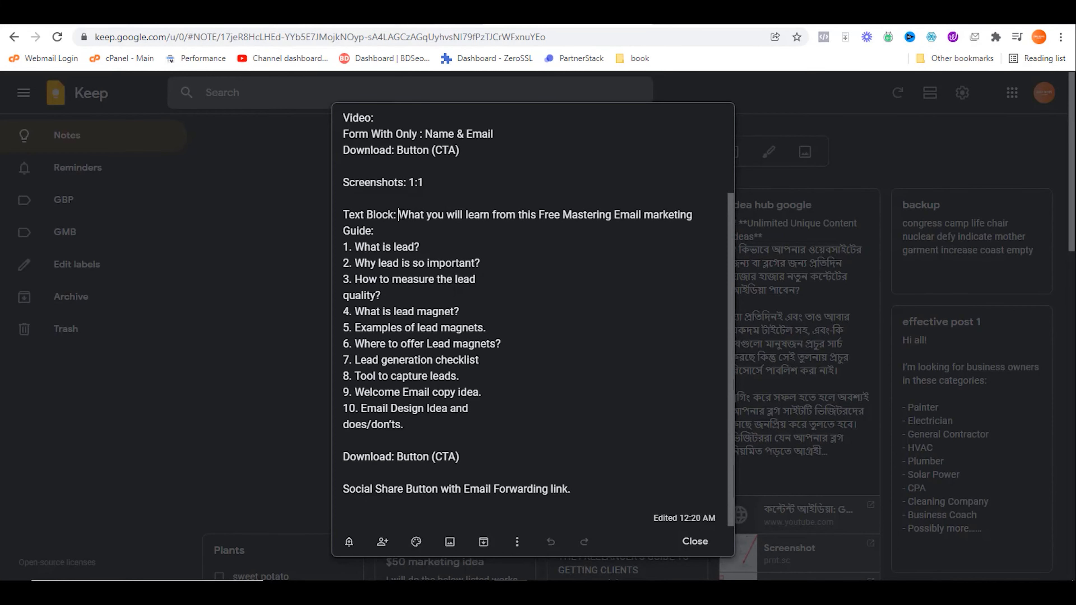
drag(398, 214, 405, 228)
key(ctrl+c)
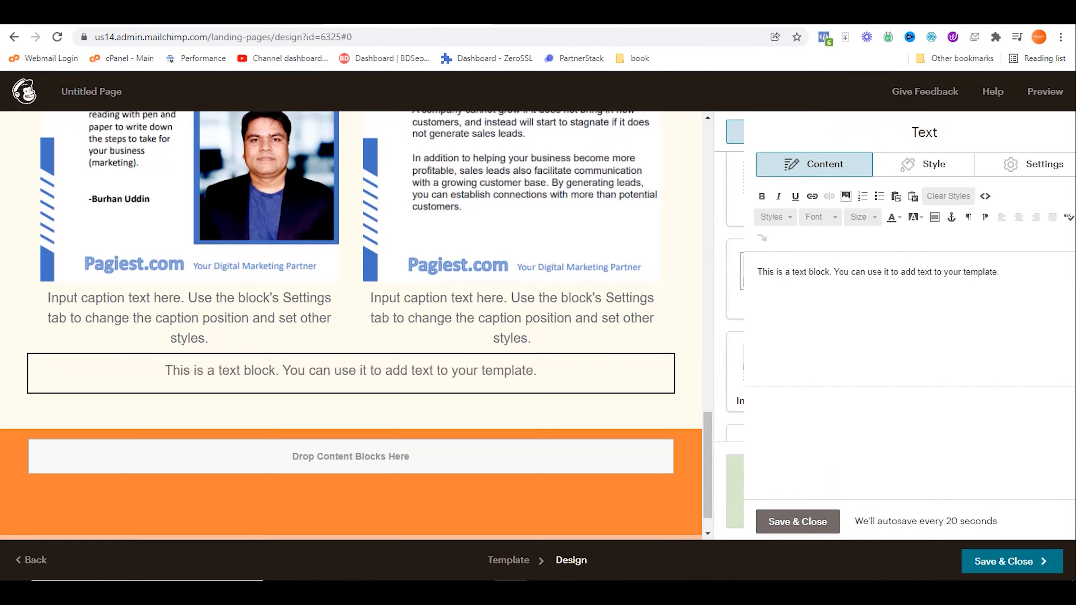
click(797, 267)
key(ctrl+a)
key(ctrl+v)
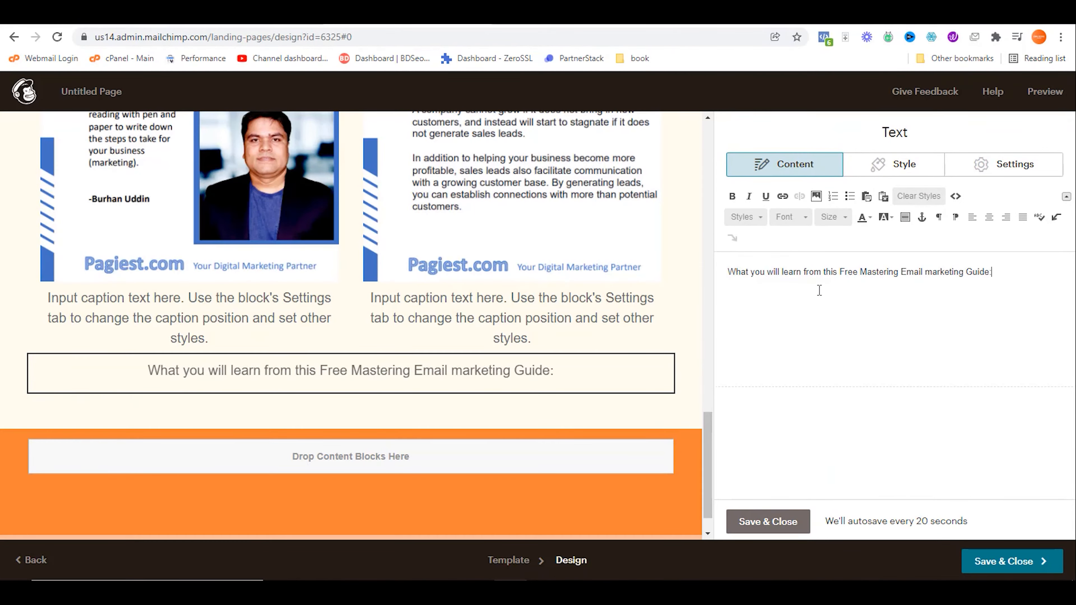
key(ctrl+a)
click(745, 216)
click(767, 258)
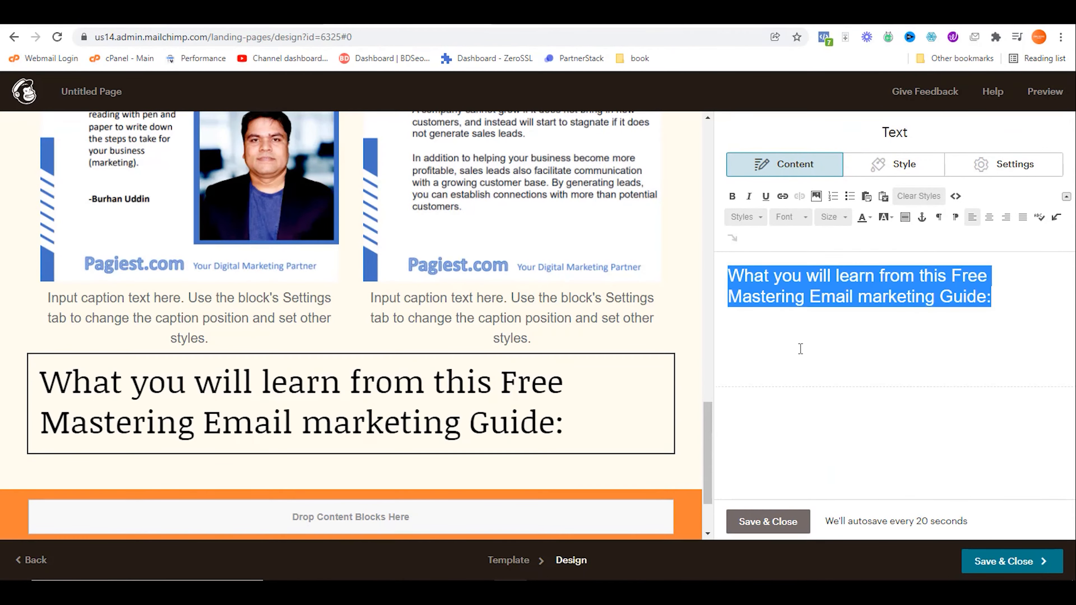
click(732, 197)
click(758, 521)
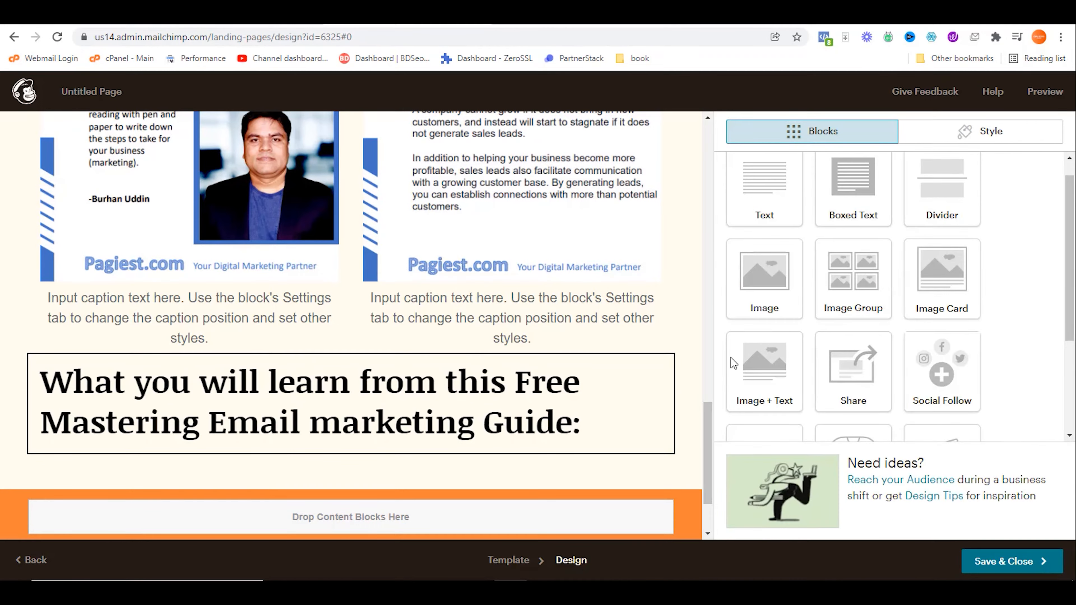
Step: Copy the ten guide topics from Keep and paste them into a new Text block
key(ctrl+Tab)
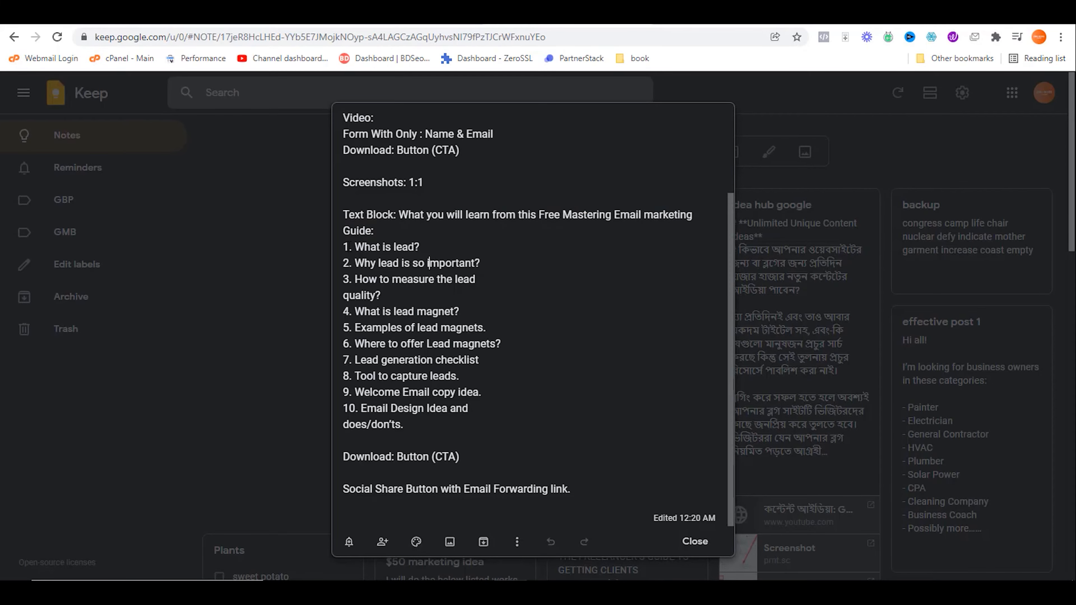
drag(342, 245, 403, 424)
key(ctrl+c)
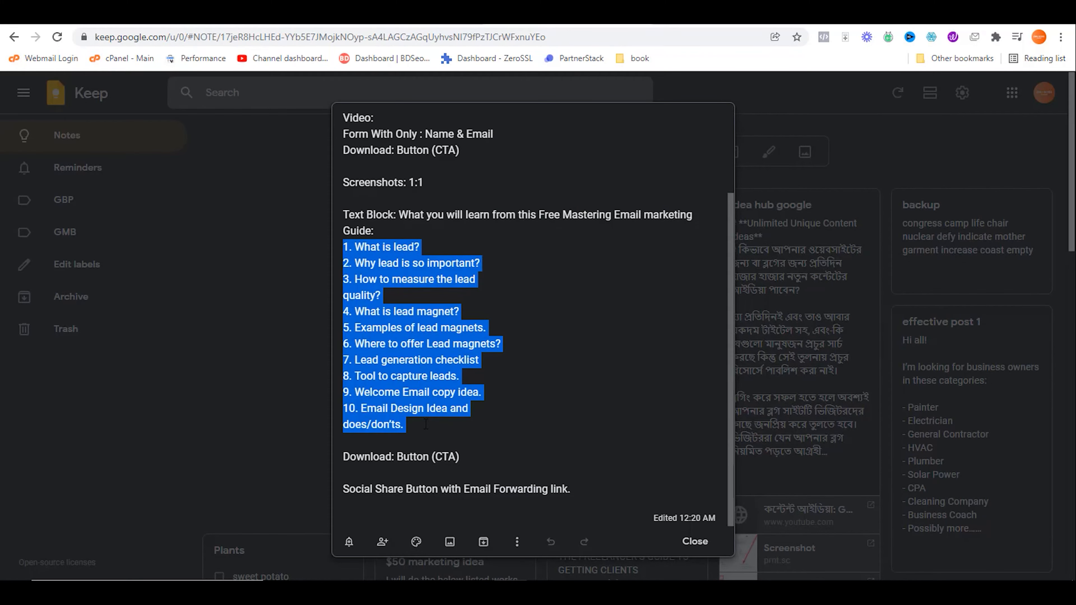
key(ctrl+Tab)
scroll(604, 394, down, 2)
drag(764, 186, 553, 404)
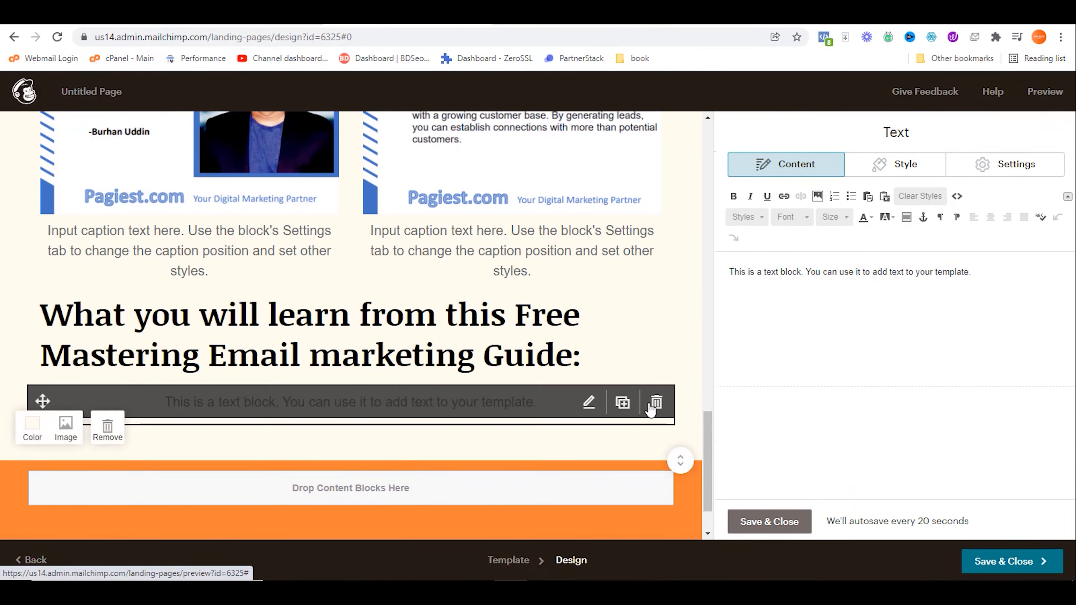
key(ctrl+a)
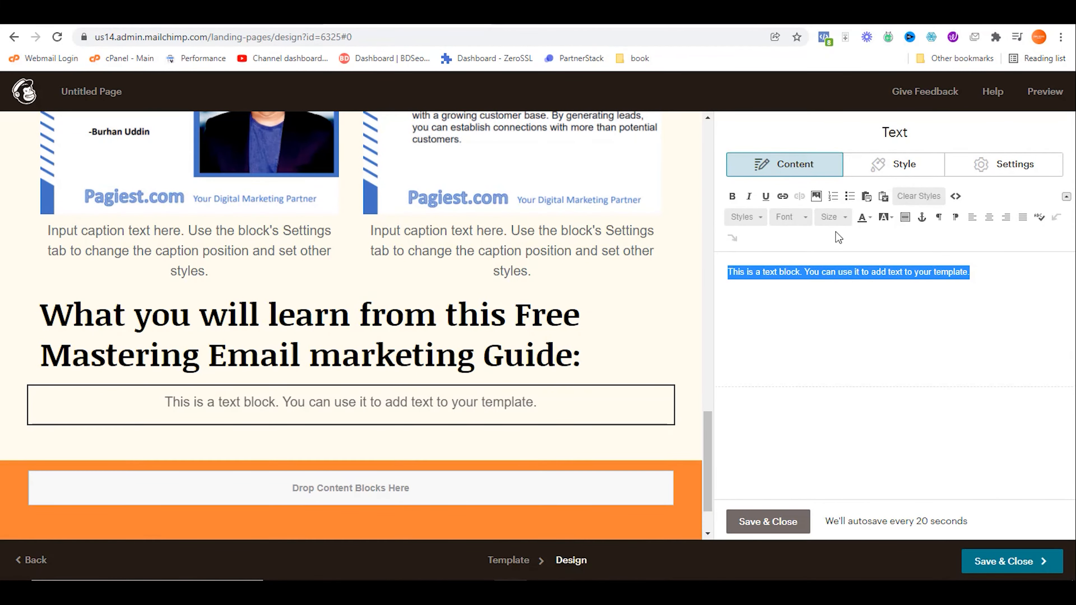
key(ctrl+v)
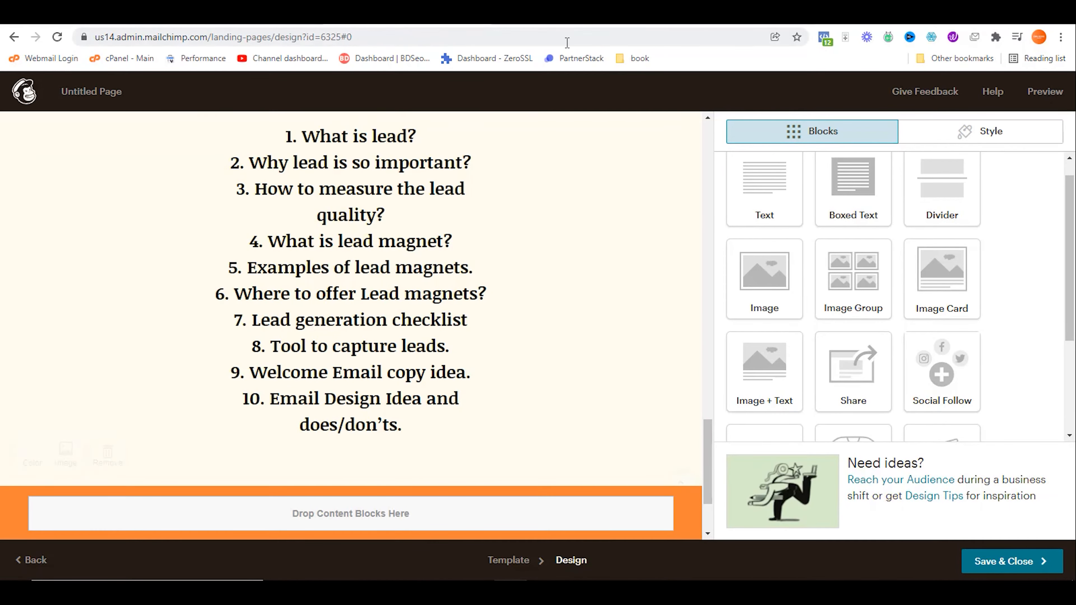
Step: Mark the Button (CTA) item in the Keep note as the next item
click(571, 12)
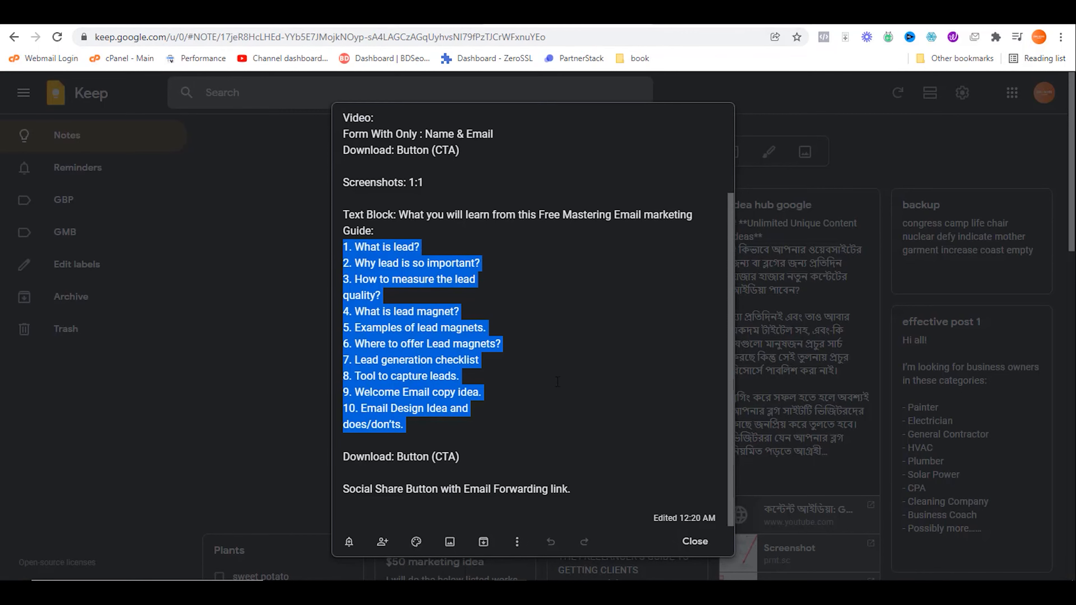
drag(394, 456, 519, 455)
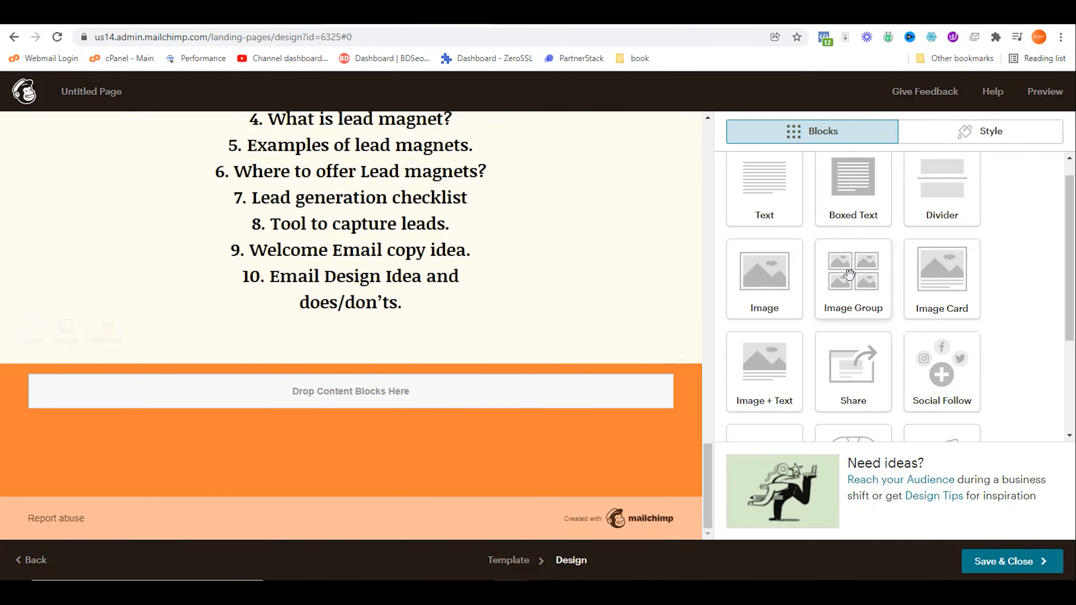
scroll(852, 274, down, 3)
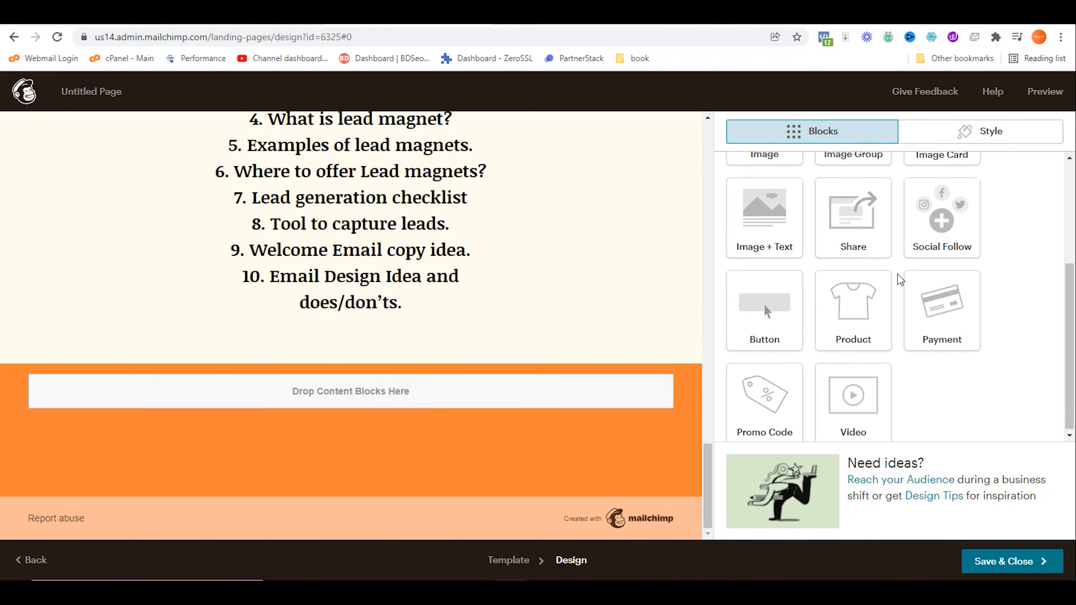
drag(759, 303, 511, 344)
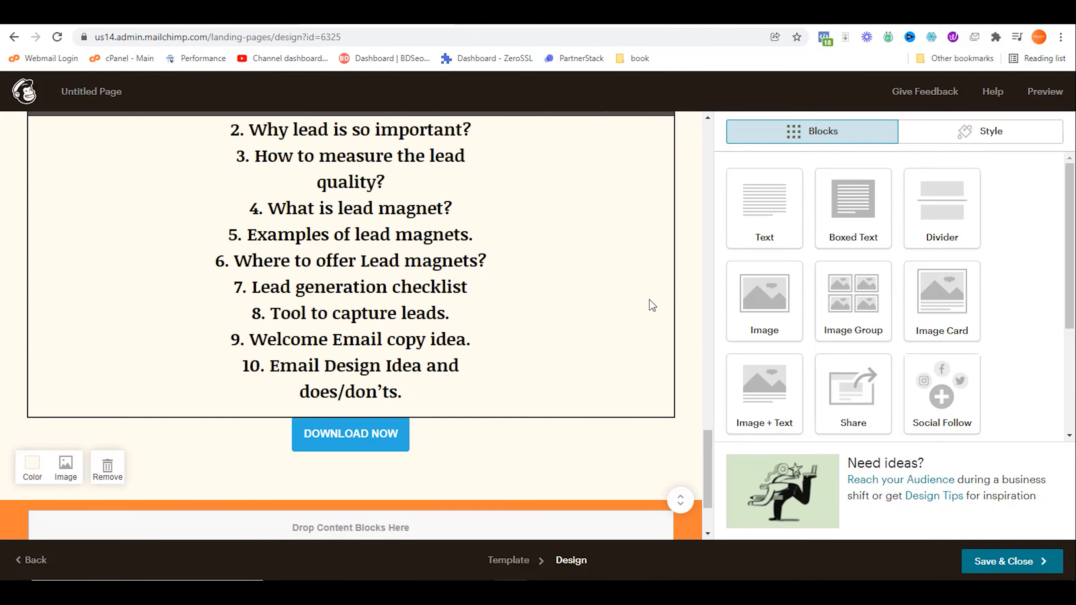
mouse_move(533, 434)
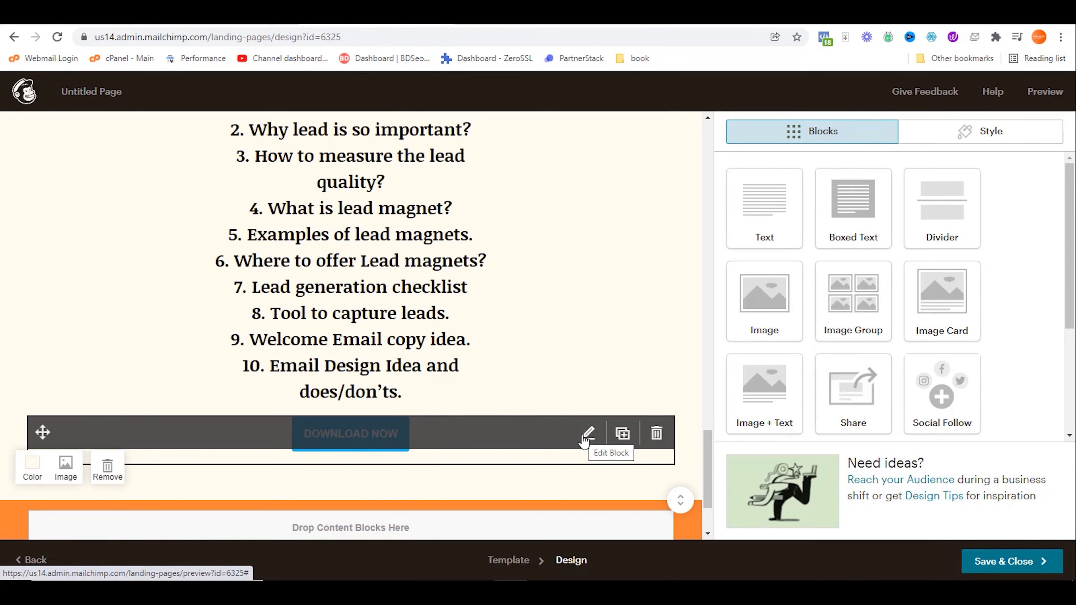
scroll(595, 376, up, 20)
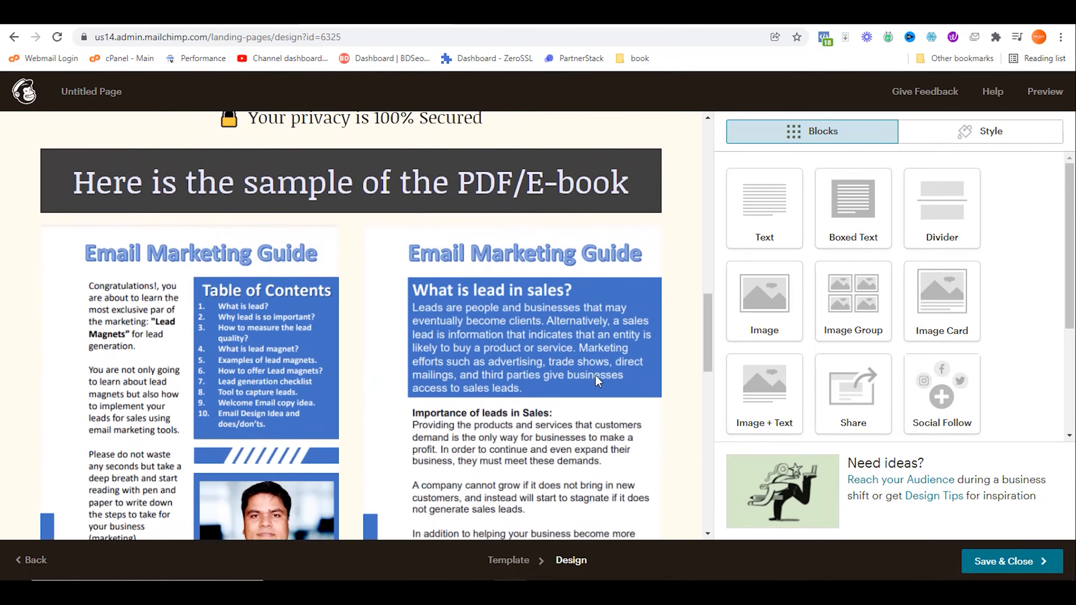
mouse_move(373, 207)
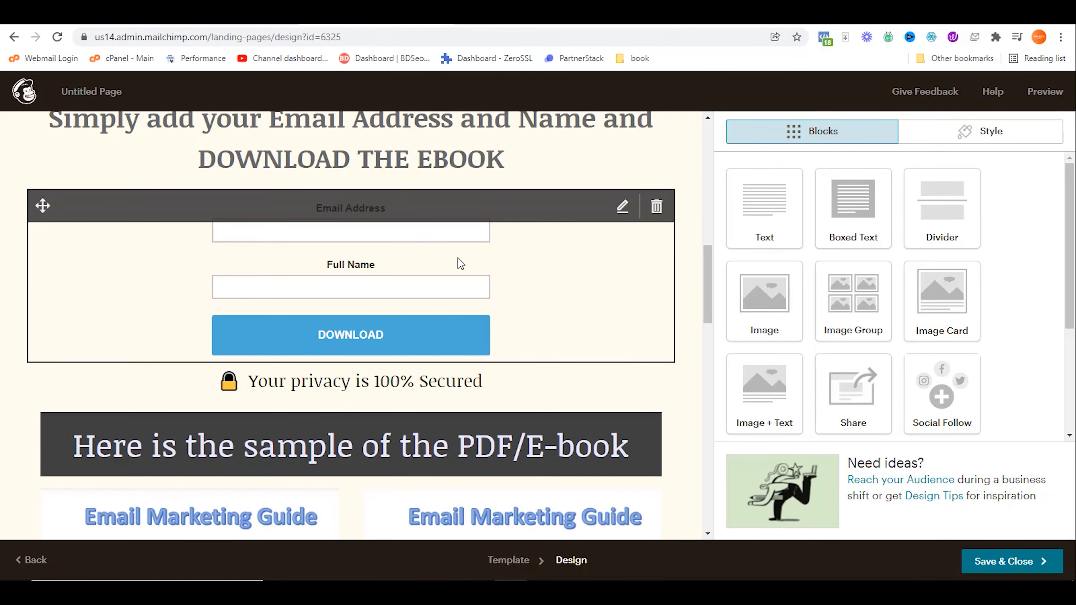
scroll(461, 263, up, 2)
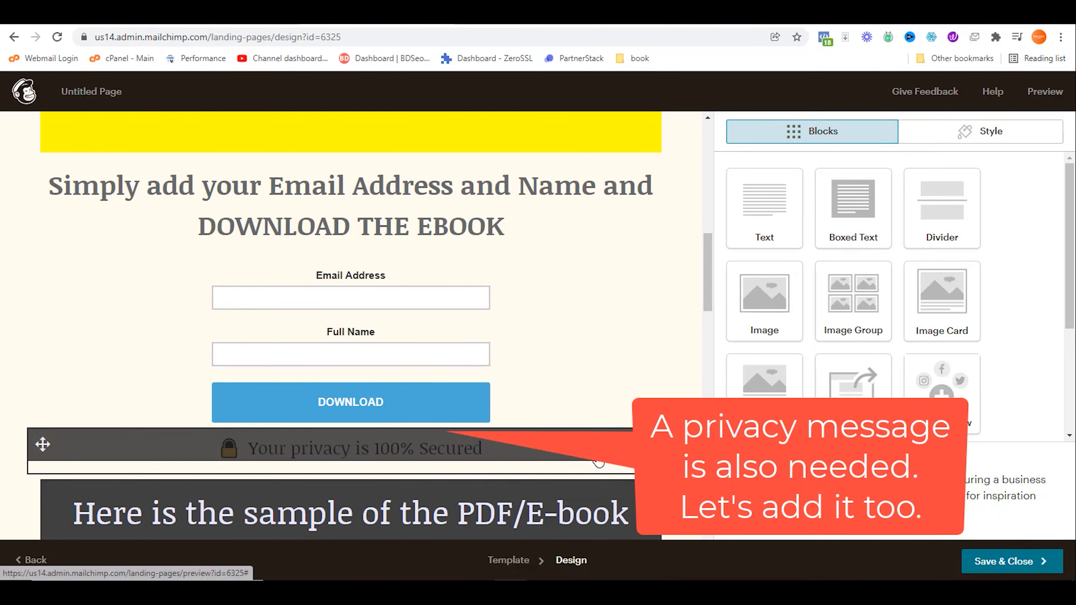
Step: Set id="signupform" on the privacy message's h3 in the HTML source and save the block
click(364, 448)
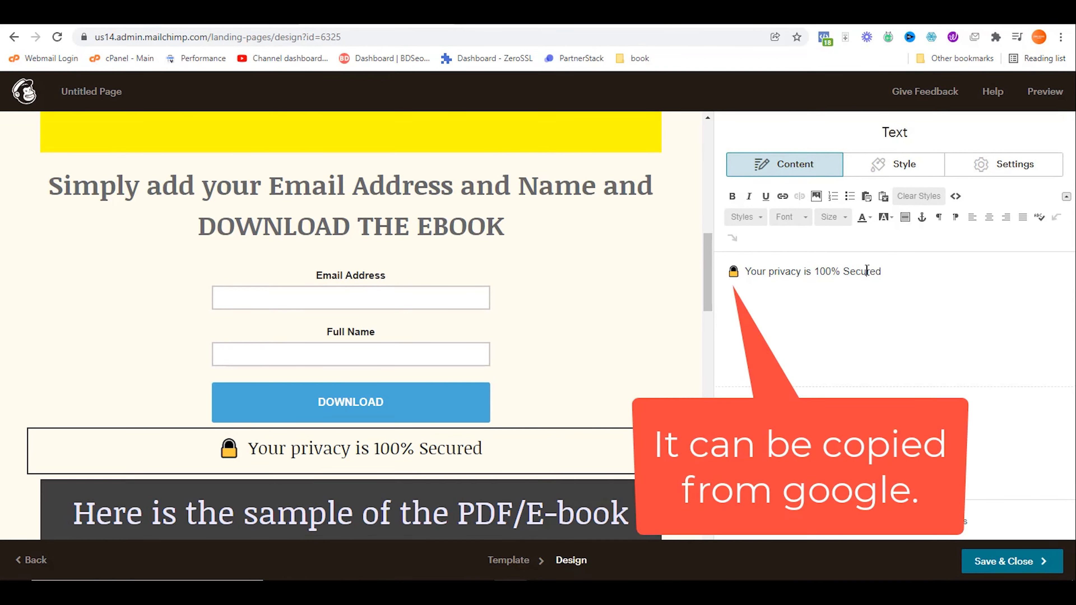
click(955, 196)
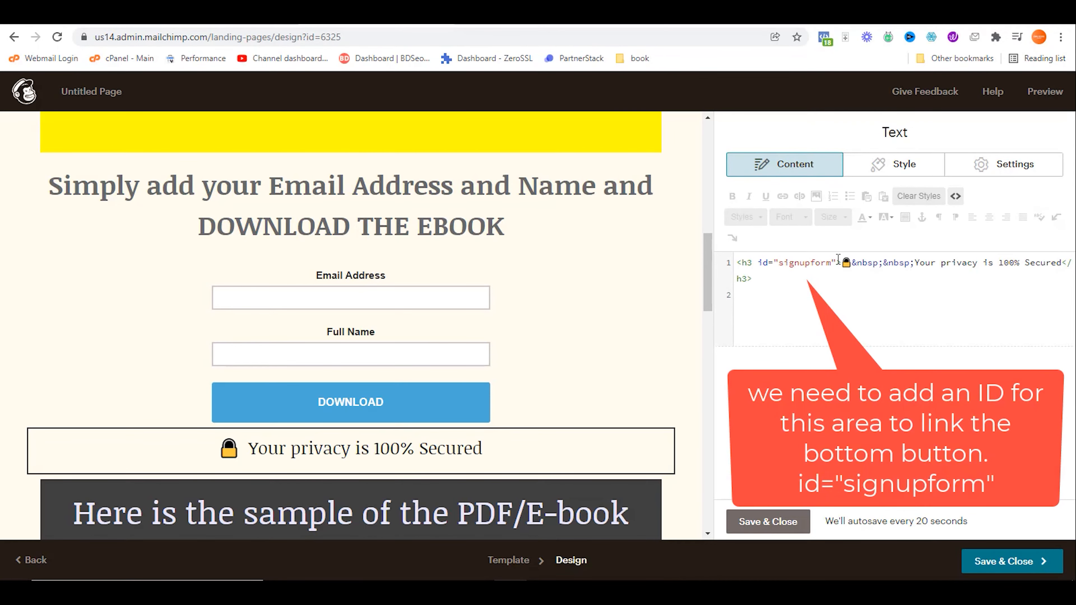
drag(838, 259, 760, 264)
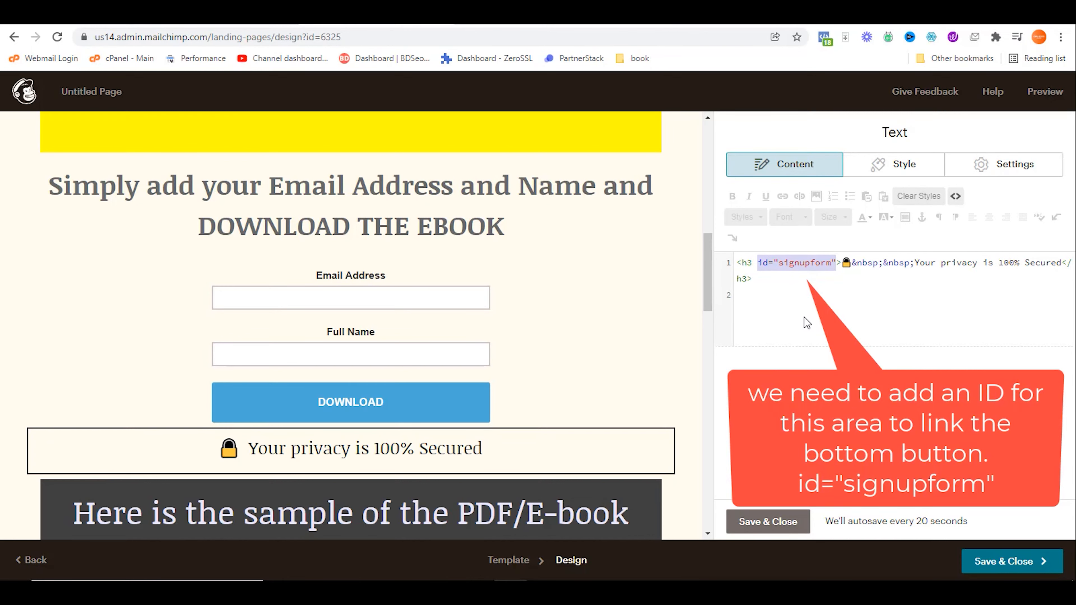
scroll(380, 452, down, 15)
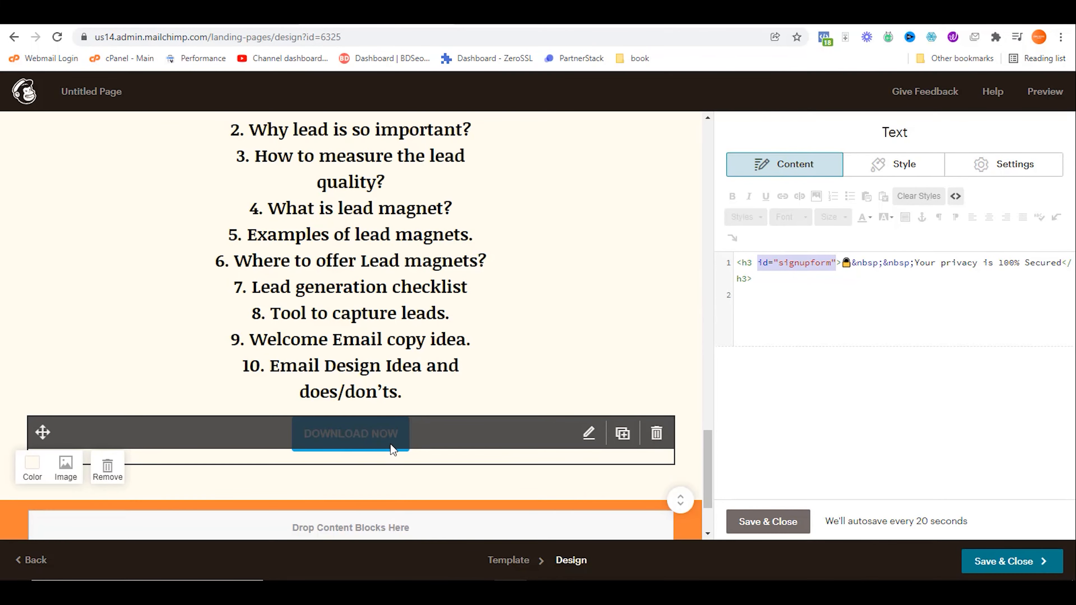
click(767, 263)
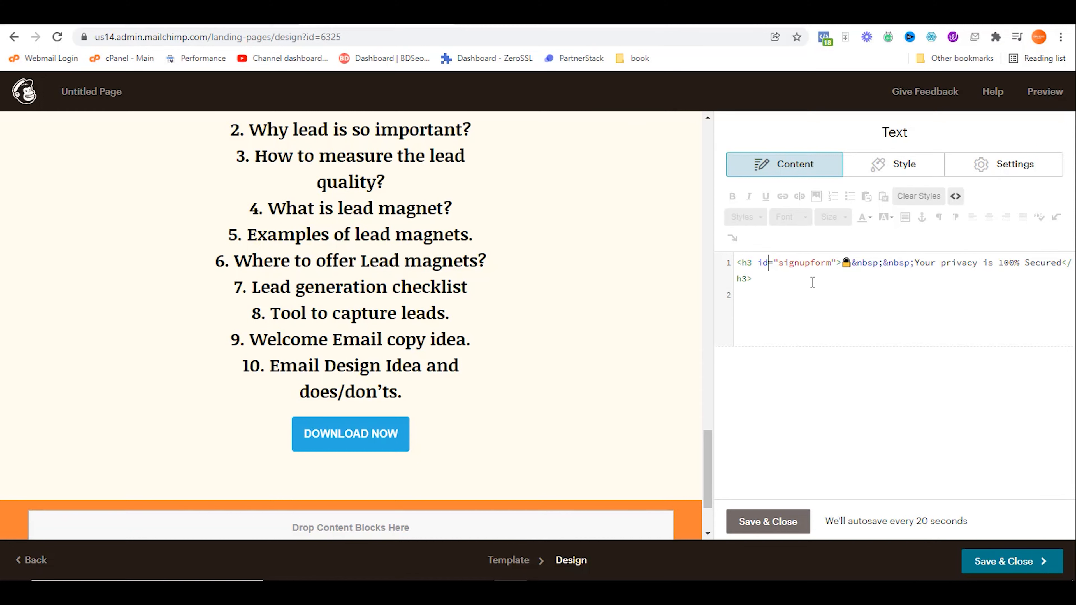
click(766, 522)
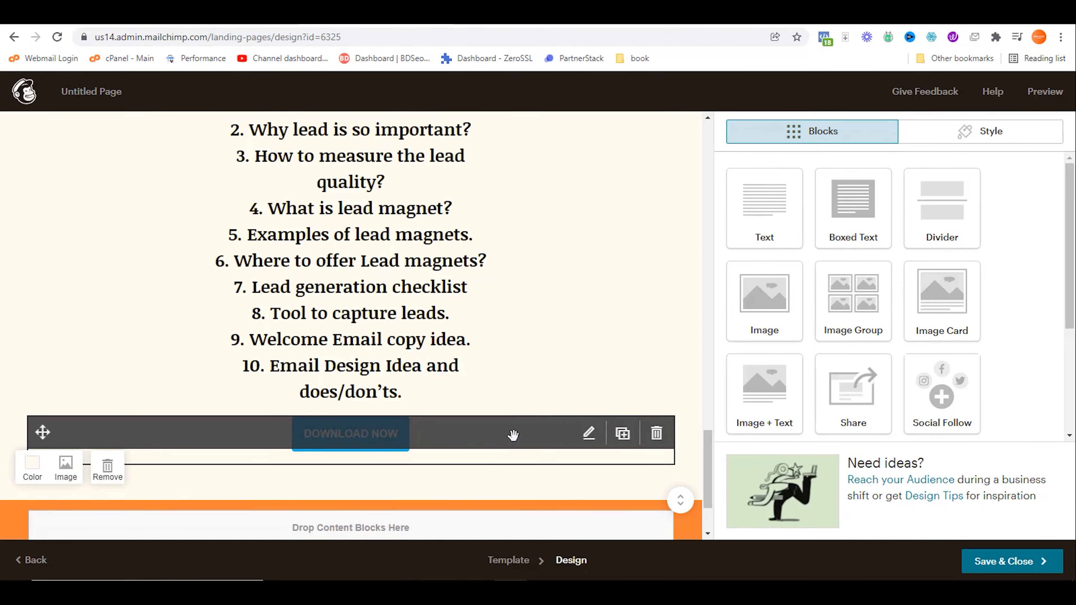
Step: Point the DOWNLOAD NOW button's web address link to '#signupform' and save the button
click(588, 436)
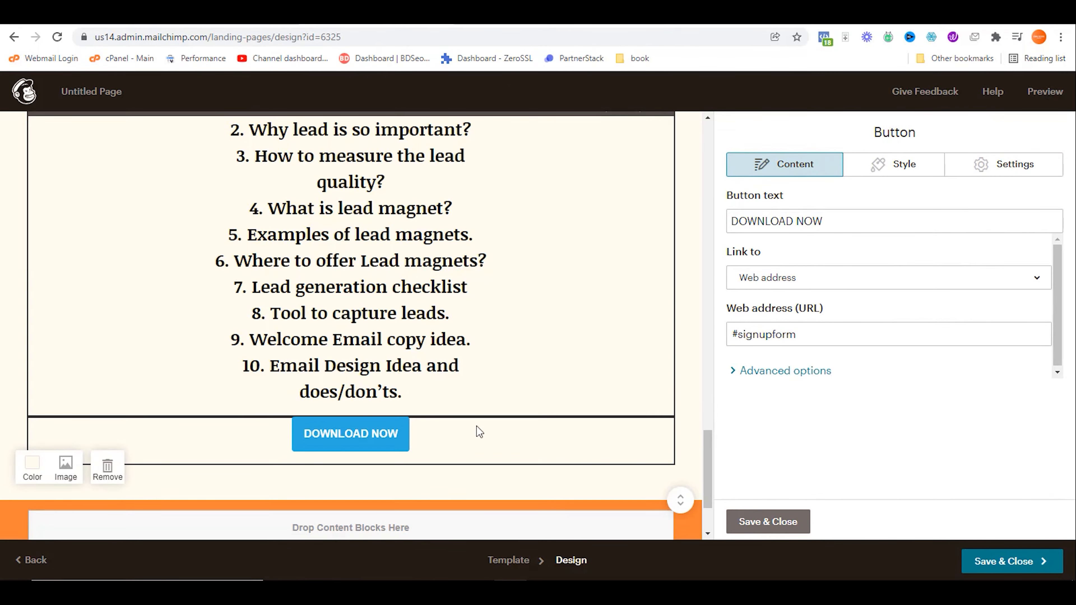
scroll(513, 267, up, 10)
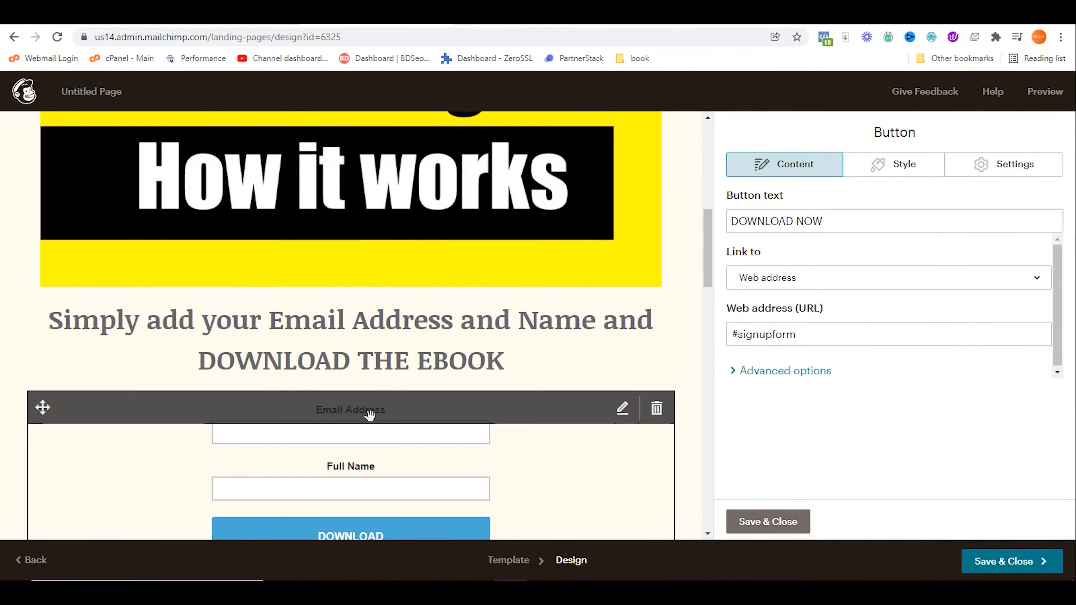
scroll(356, 420, down, 2)
scroll(439, 346, down, 10)
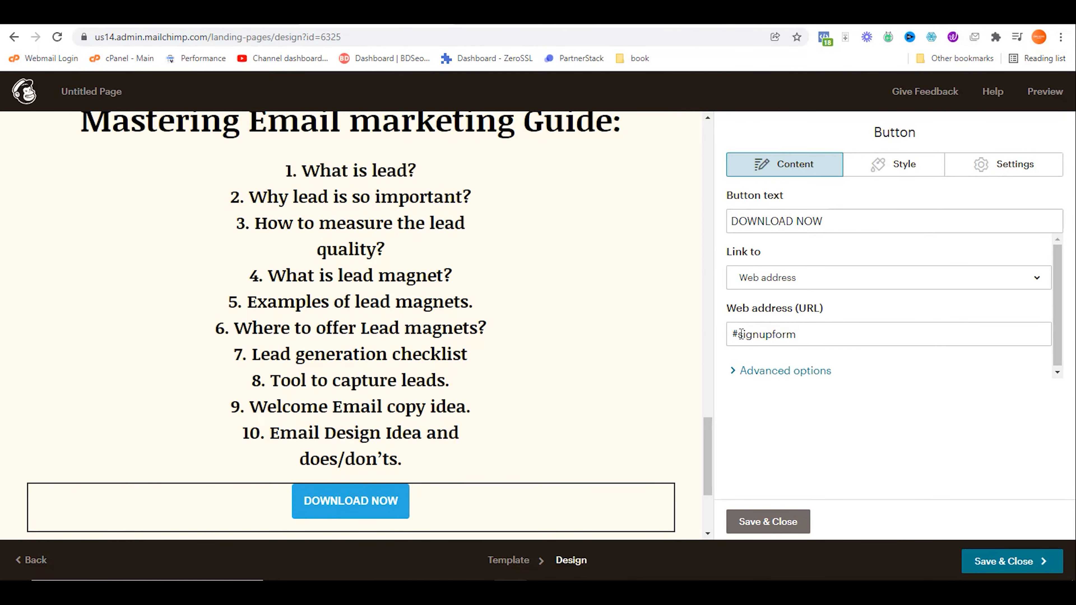
drag(742, 335, 833, 334)
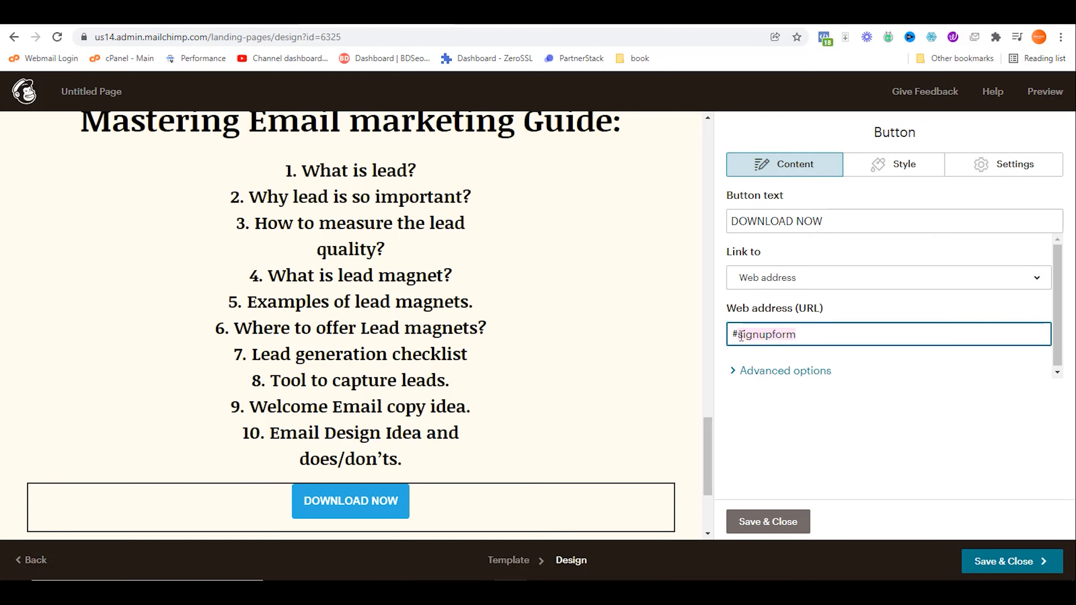
click(769, 523)
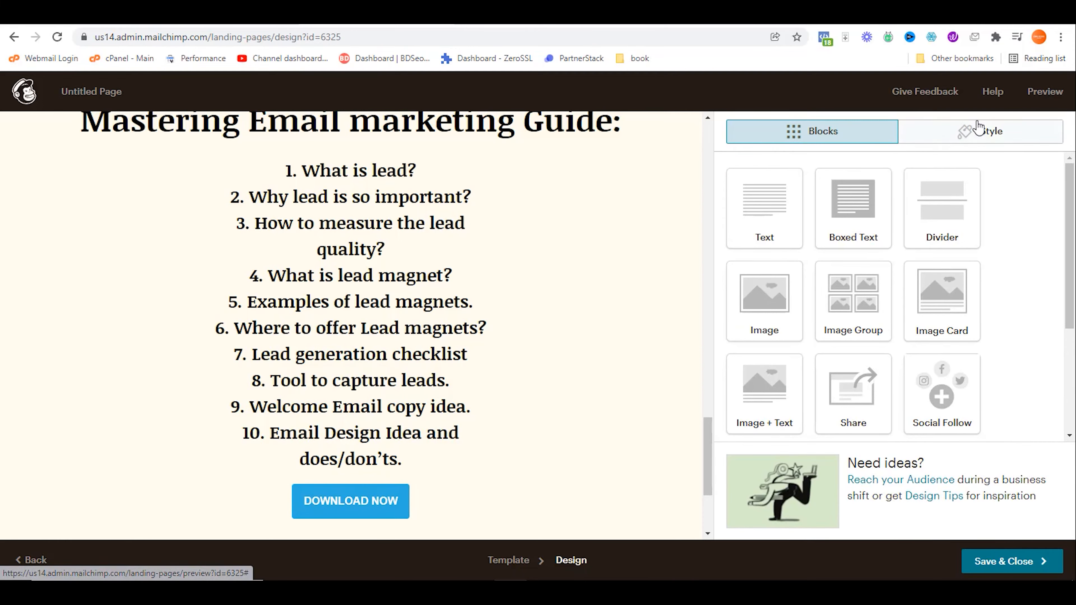
click(1042, 93)
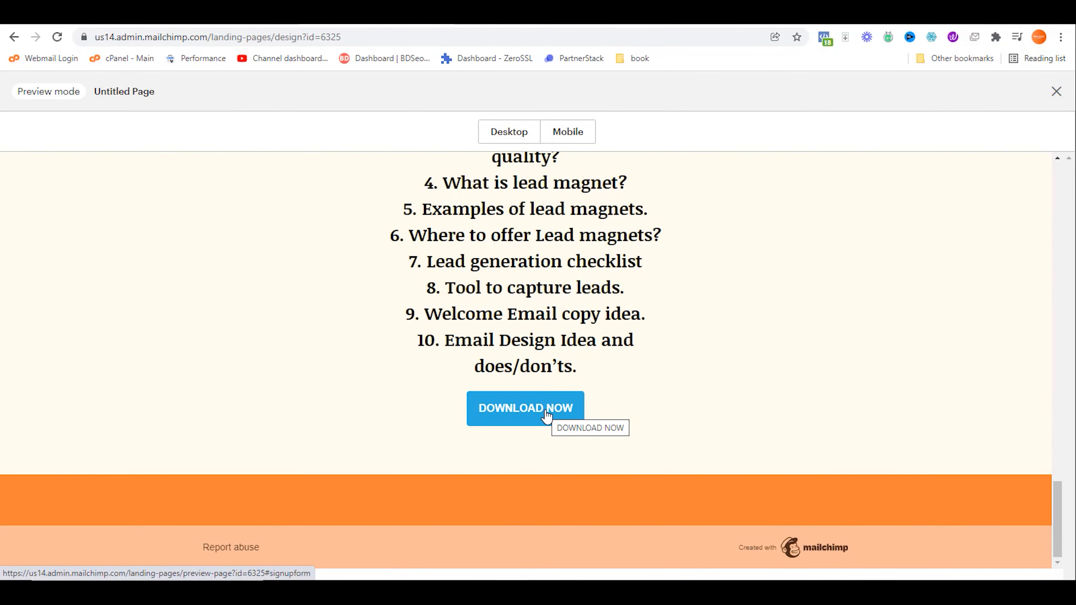
click(546, 416)
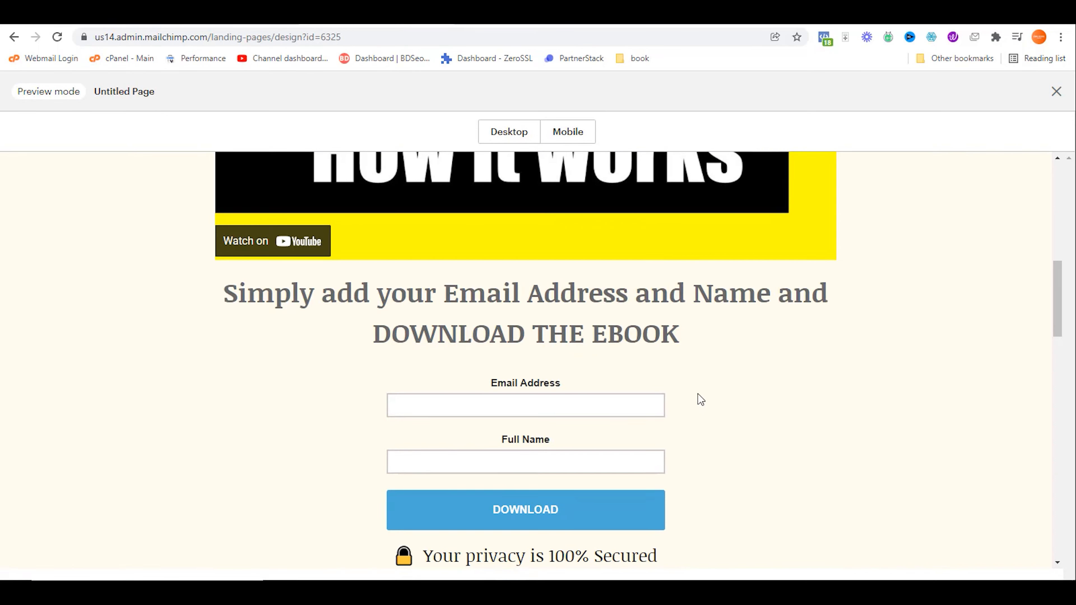
scroll(669, 356, up, 2)
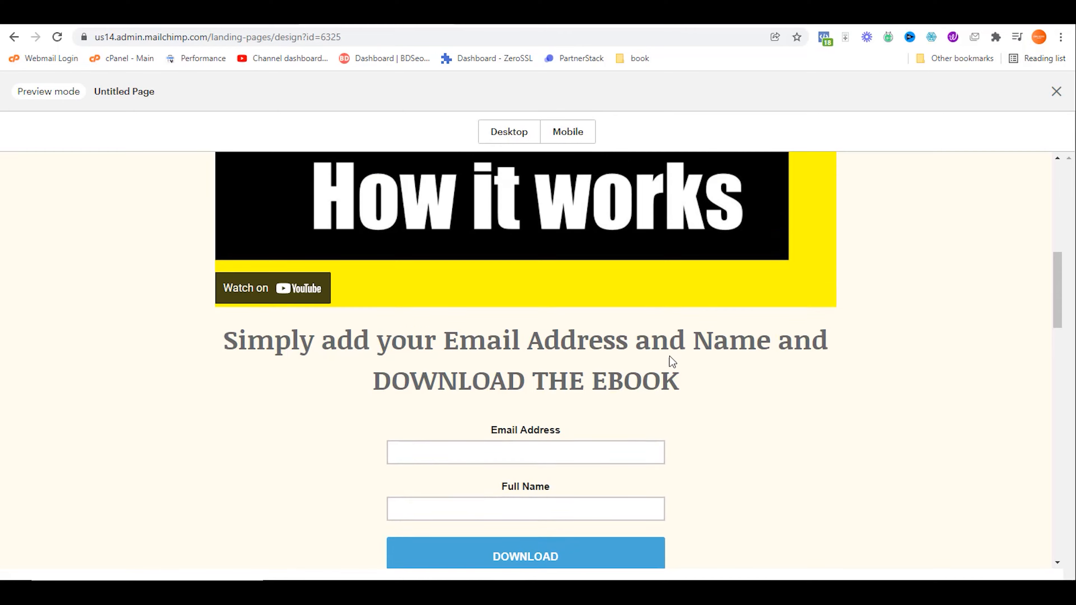
scroll(669, 356, up, 8)
scroll(669, 357, down, 8)
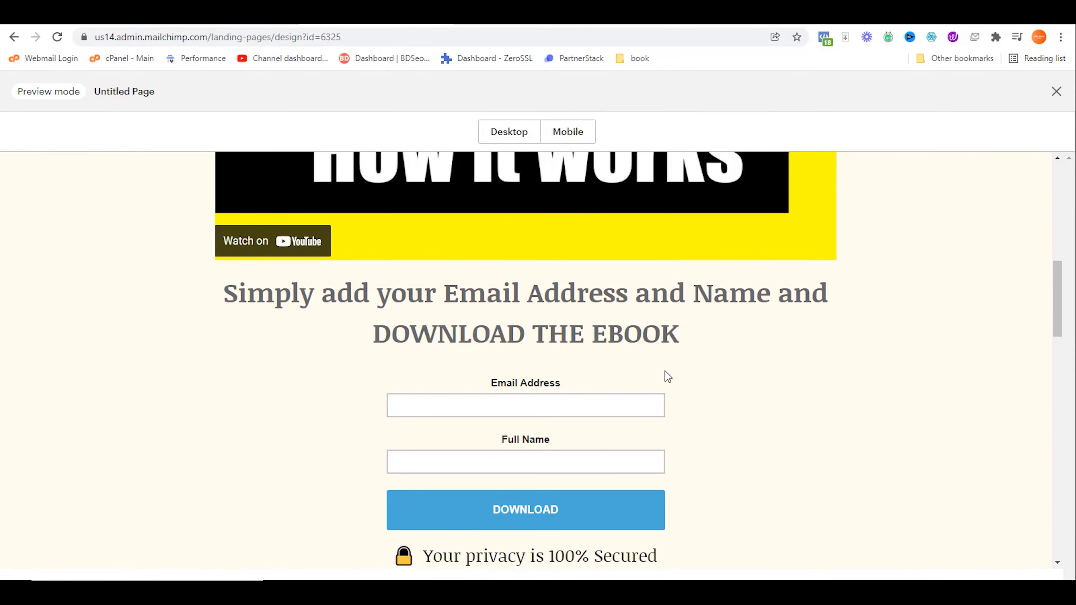
scroll(668, 377, down, 2)
click(1057, 91)
scroll(481, 293, down, 4)
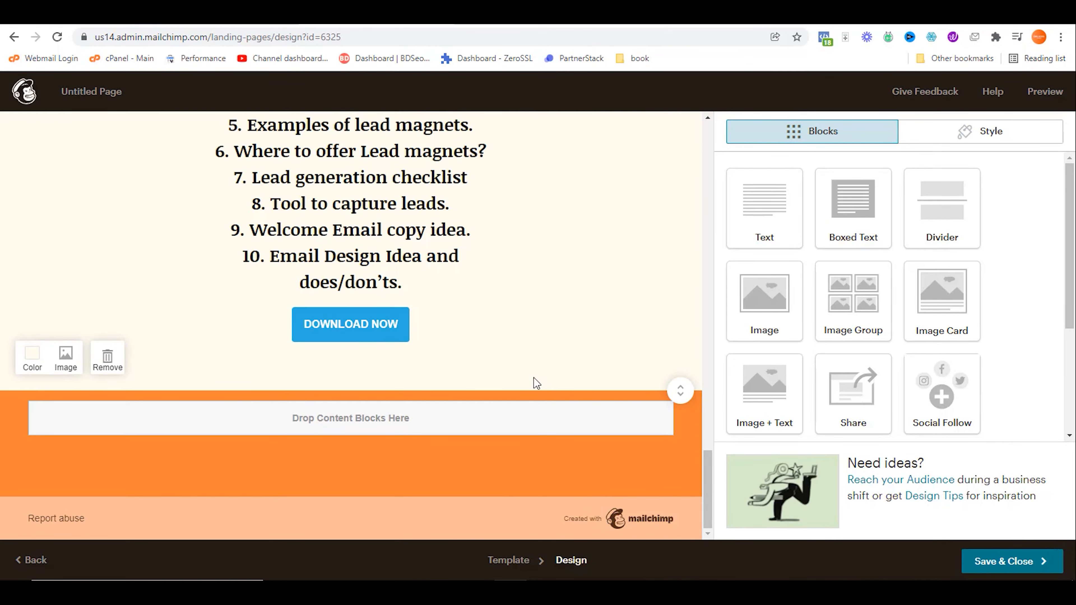
Step: Add a Share block to the footer with extra sharing services such as +1 and Read Later
drag(853, 387, 364, 417)
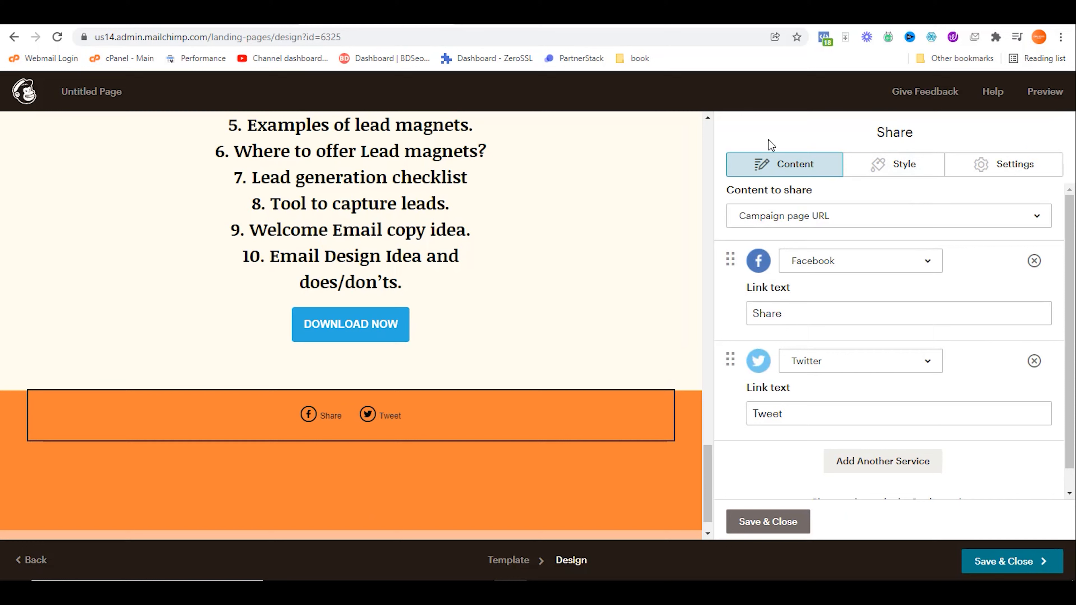
mouse_move(382, 409)
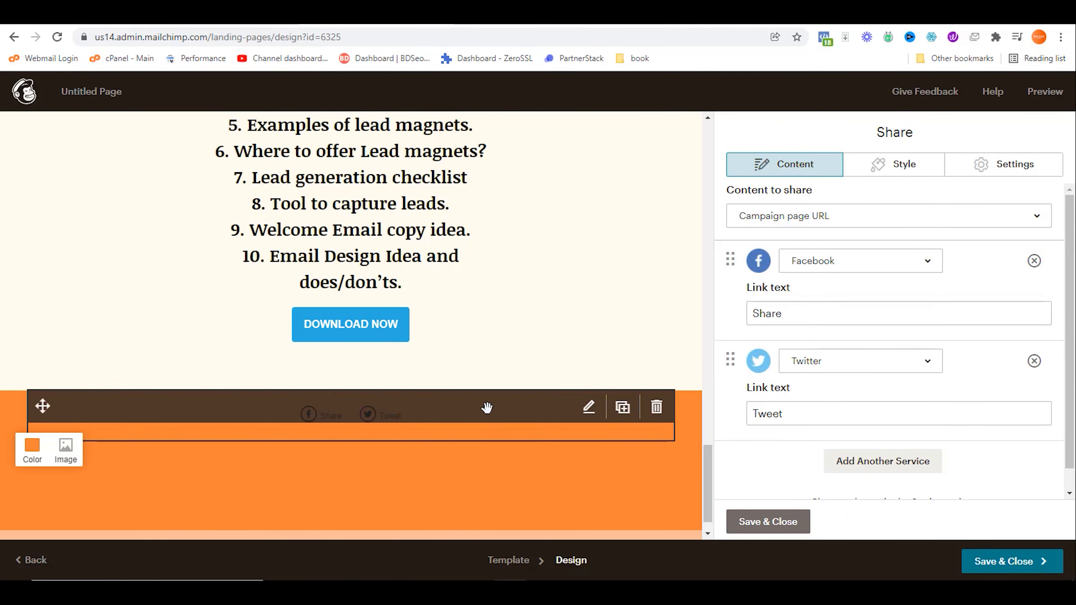
click(886, 465)
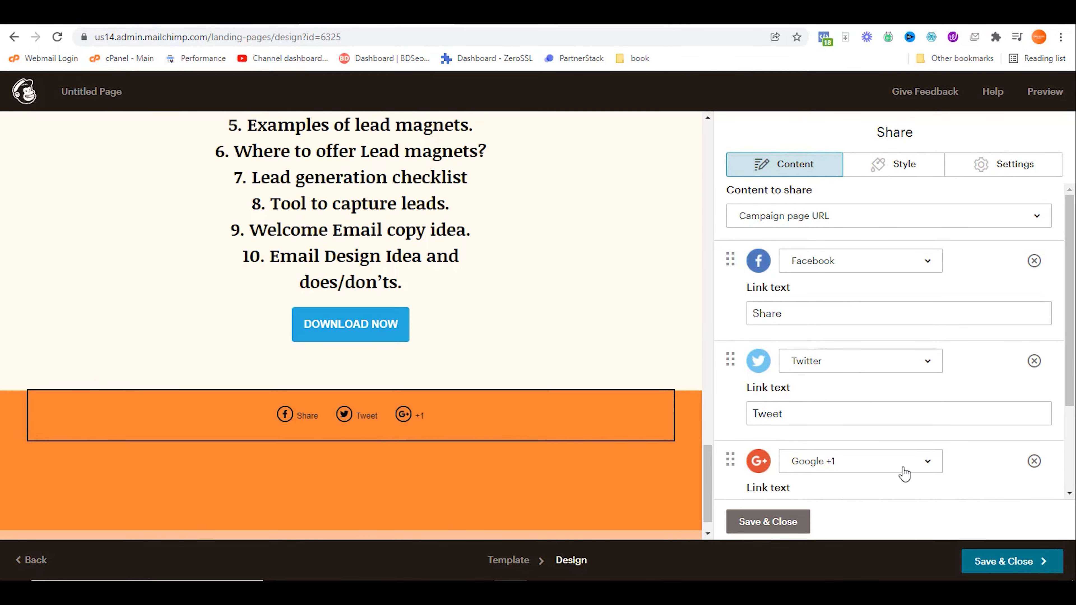
scroll(901, 458, down, 3)
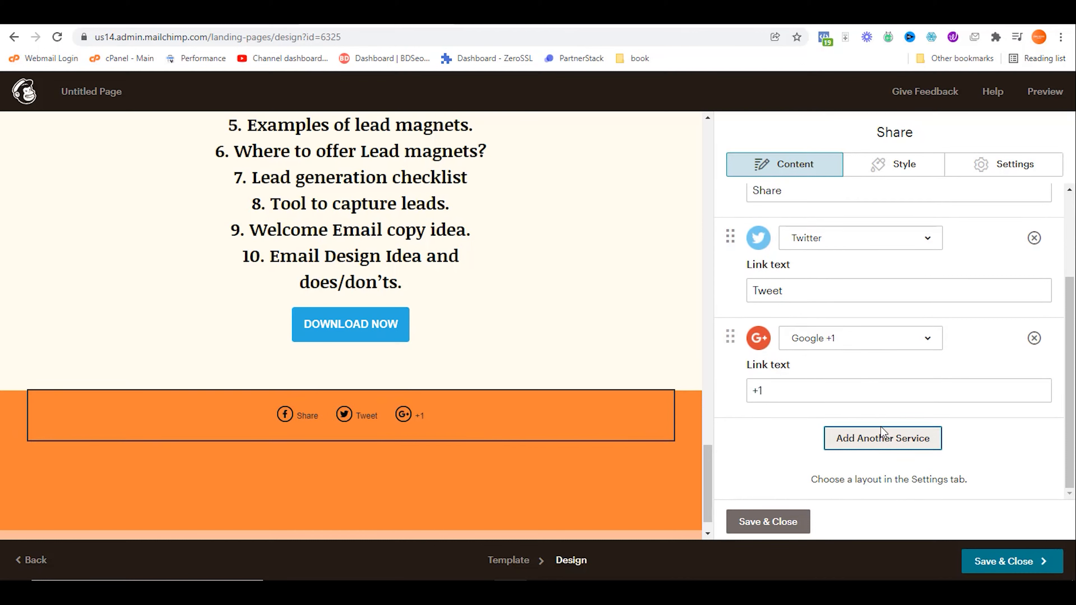
click(881, 432)
scroll(880, 439, down, 3)
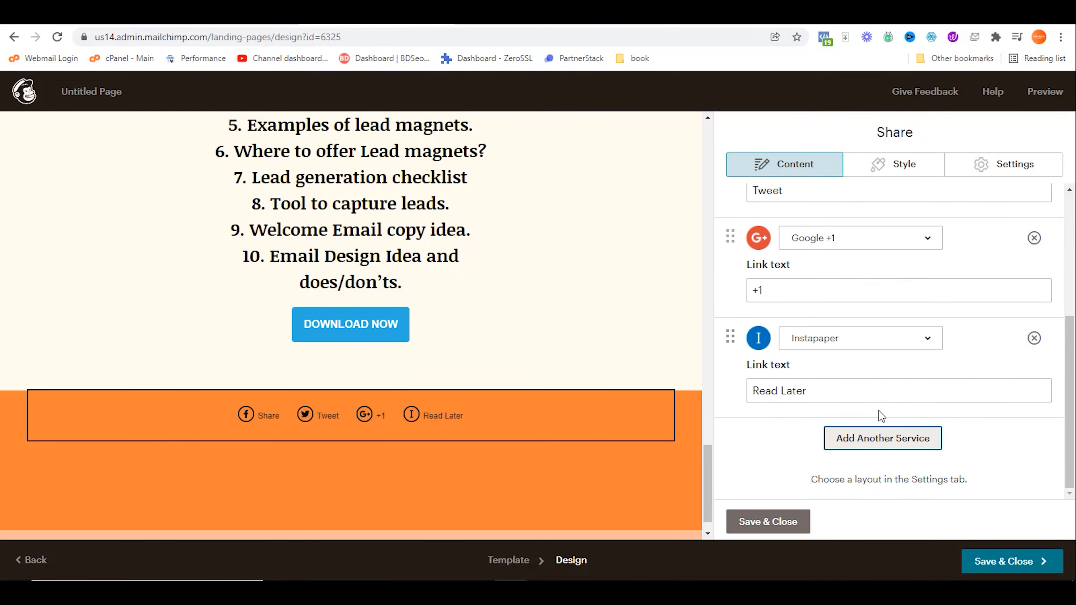
click(881, 440)
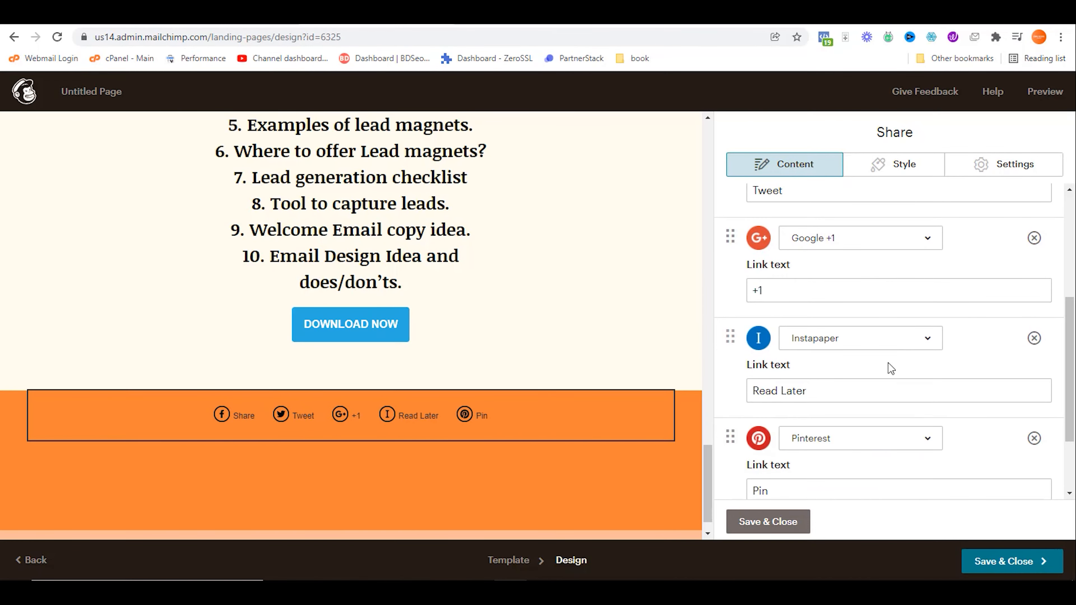
Step: Set the share block's icon style to Solid and save it
click(913, 181)
scroll(881, 313, down, 5)
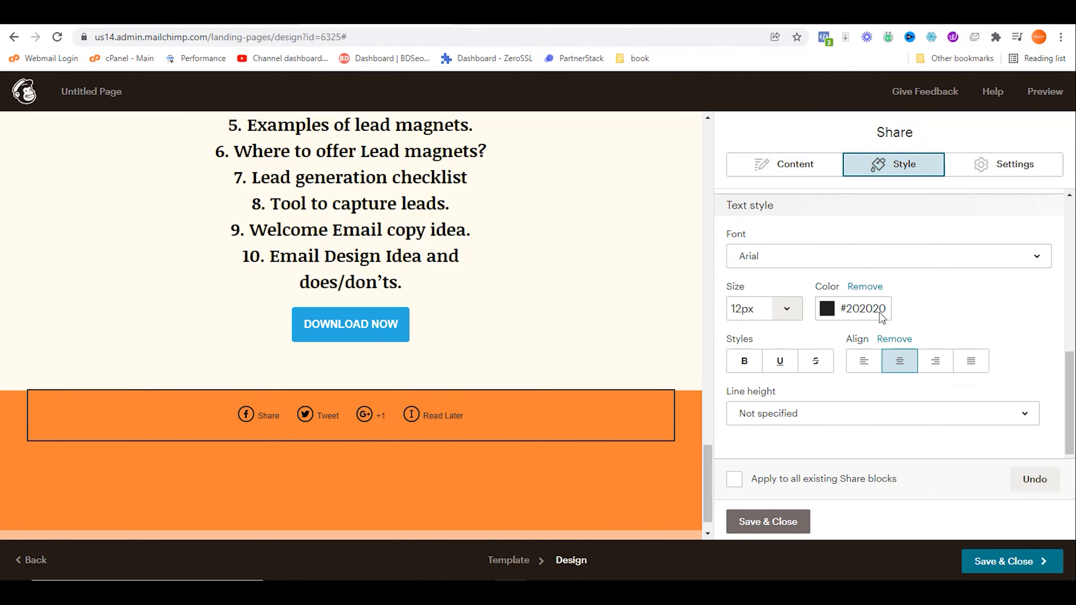
click(995, 169)
scroll(877, 362, down, 2)
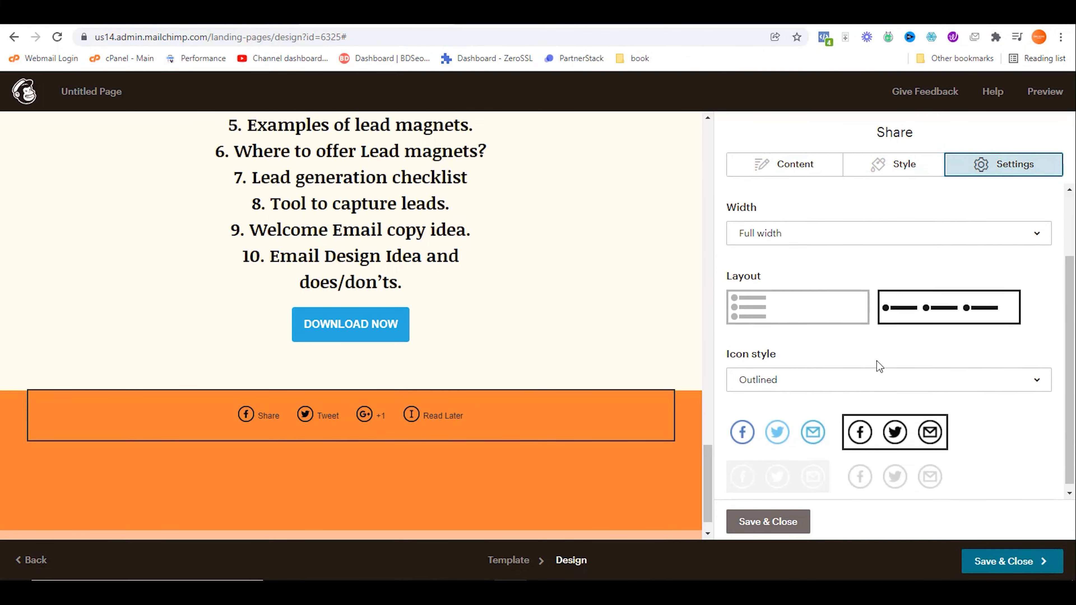
click(787, 429)
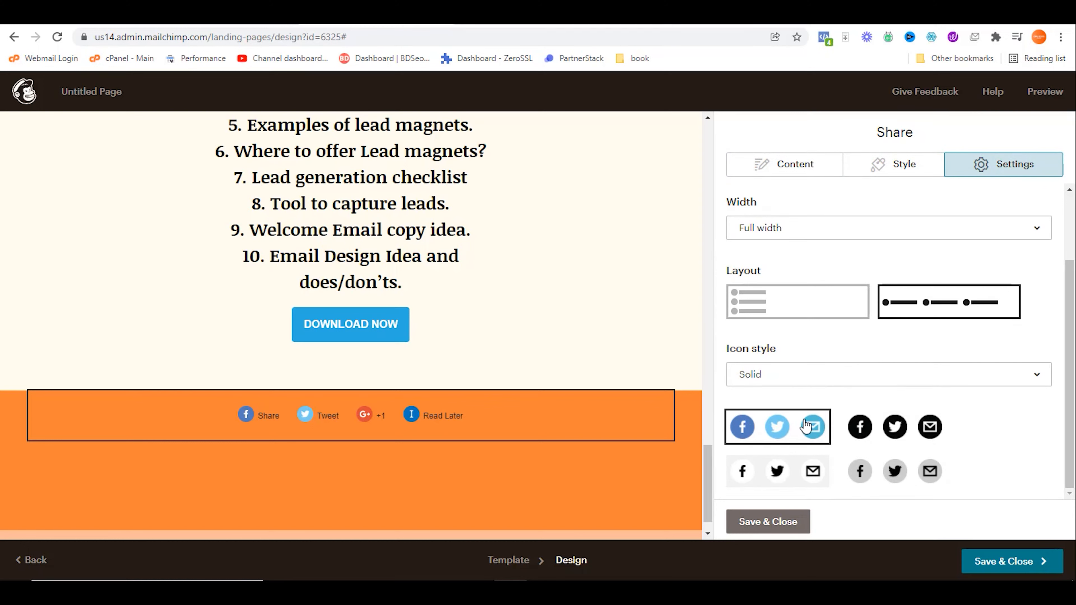
click(770, 525)
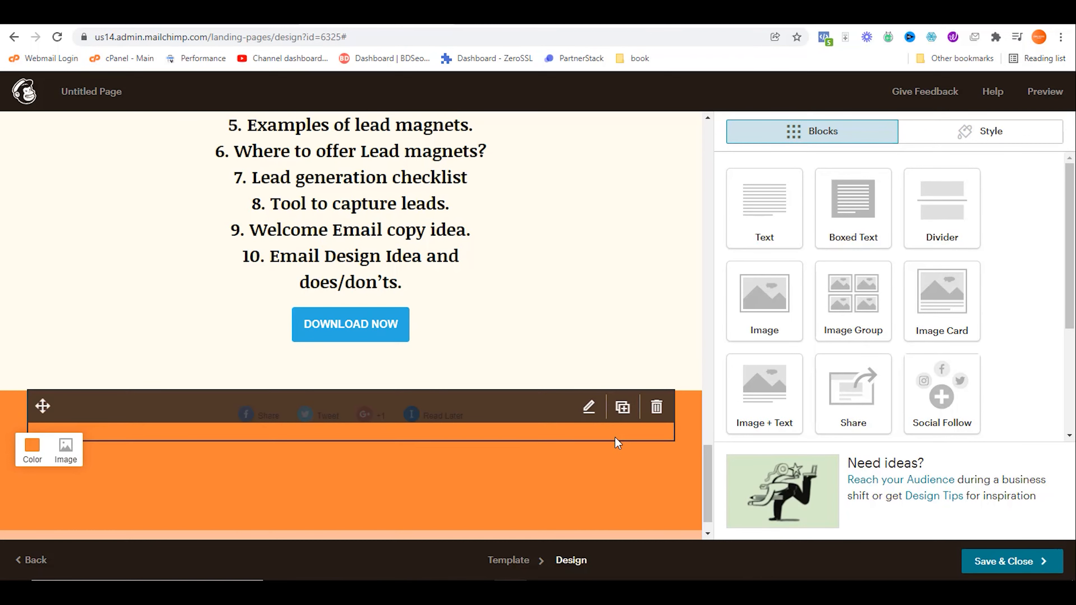
Step: Add a text block to the footer and replace its placeholder with 'Share with your friends'
drag(758, 206, 531, 456)
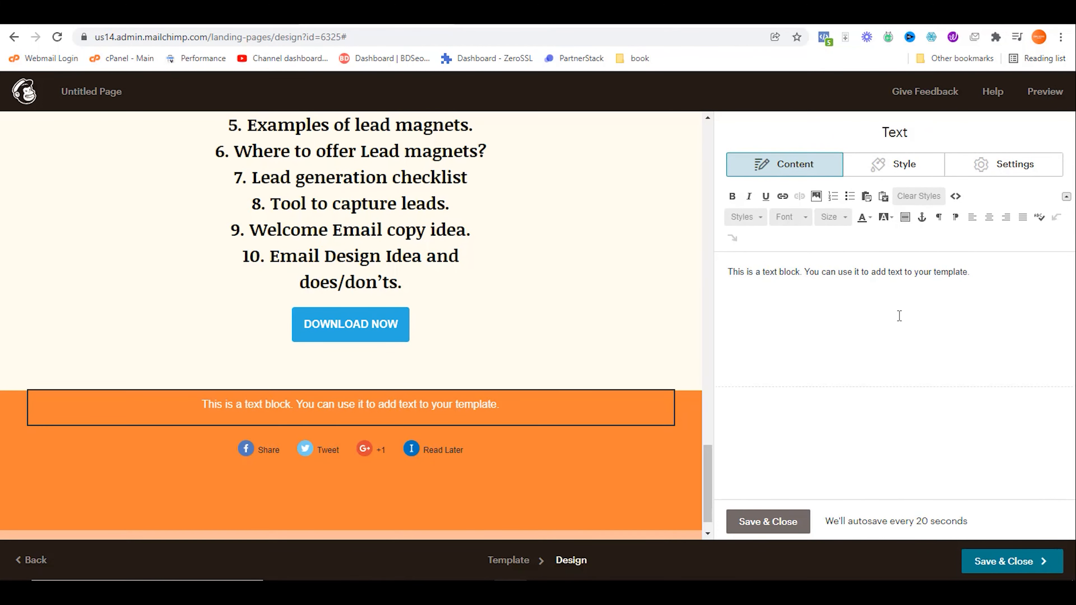
key(ctrl+a)
text(SHA)
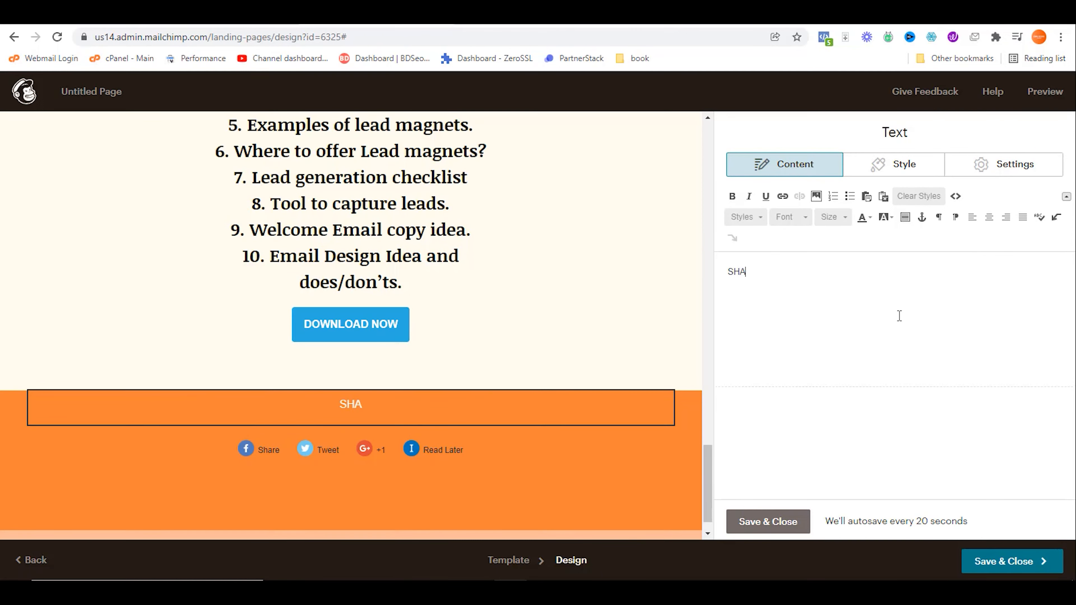
text(RE with your friends)
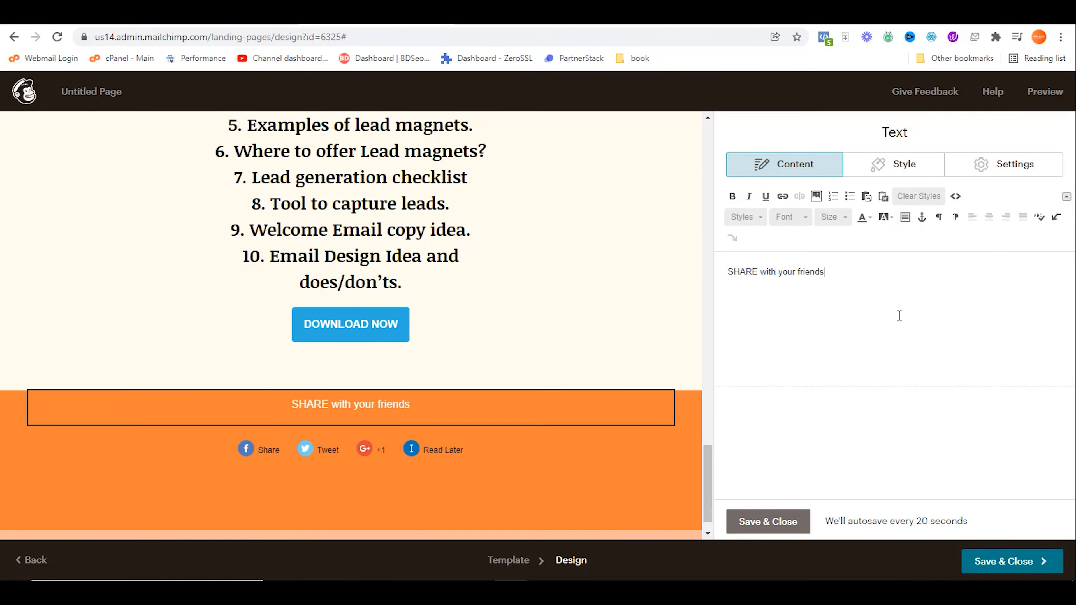
drag(758, 272, 701, 272)
text(Share)
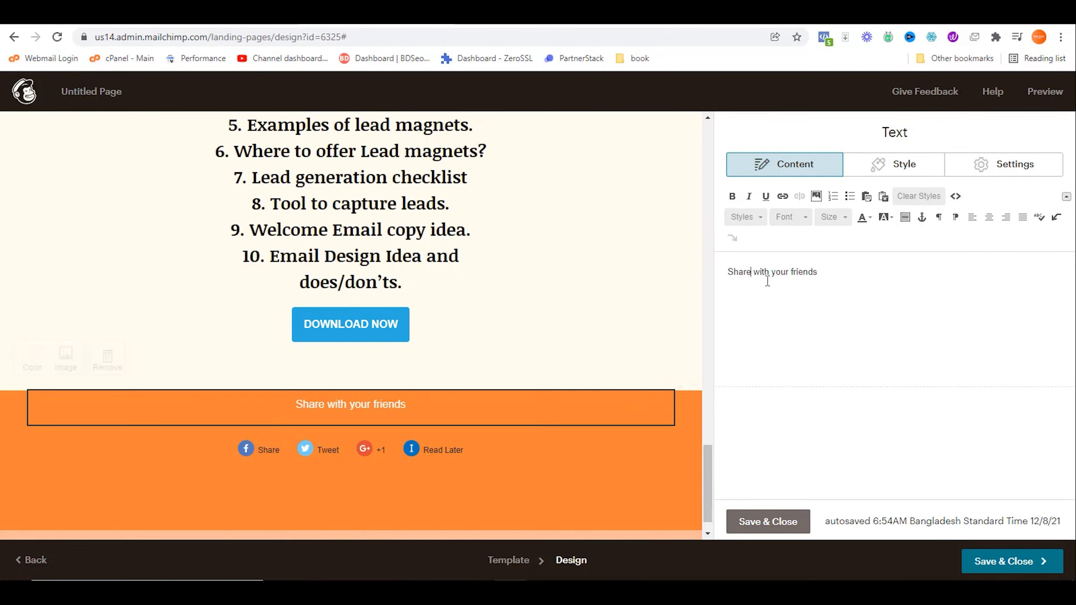
key(ctrl+a)
Step: Make the text a bold, centred Heading 2, save it, and place a divider above it
click(745, 217)
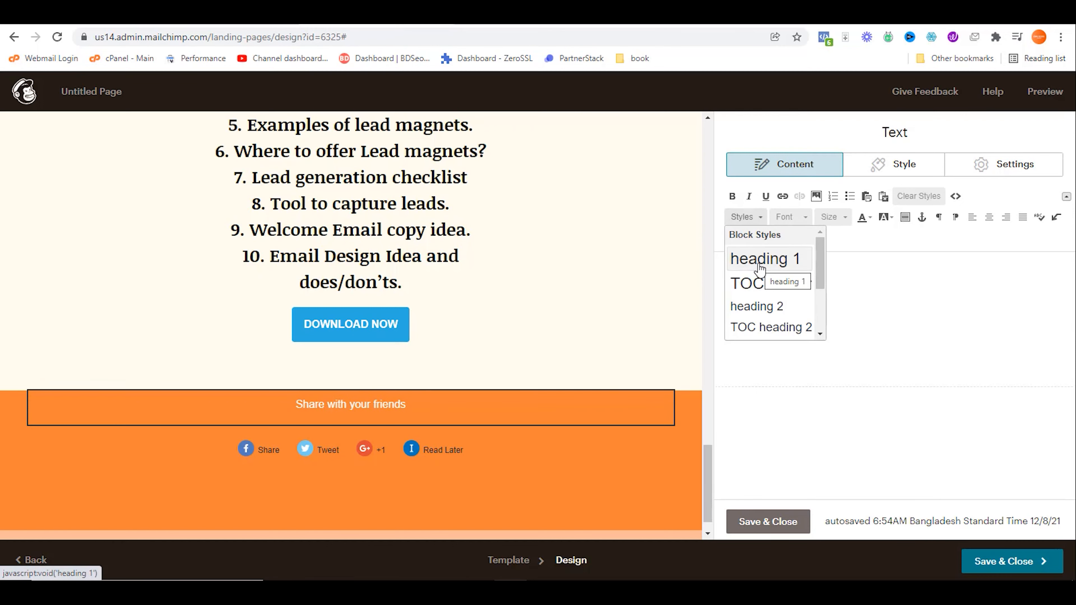
click(774, 306)
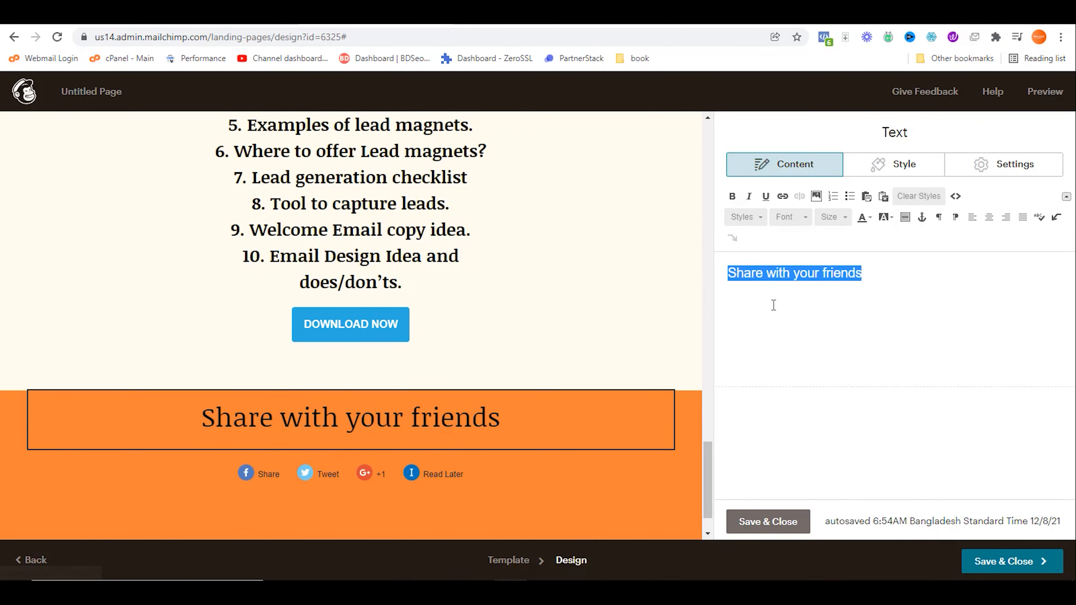
click(732, 197)
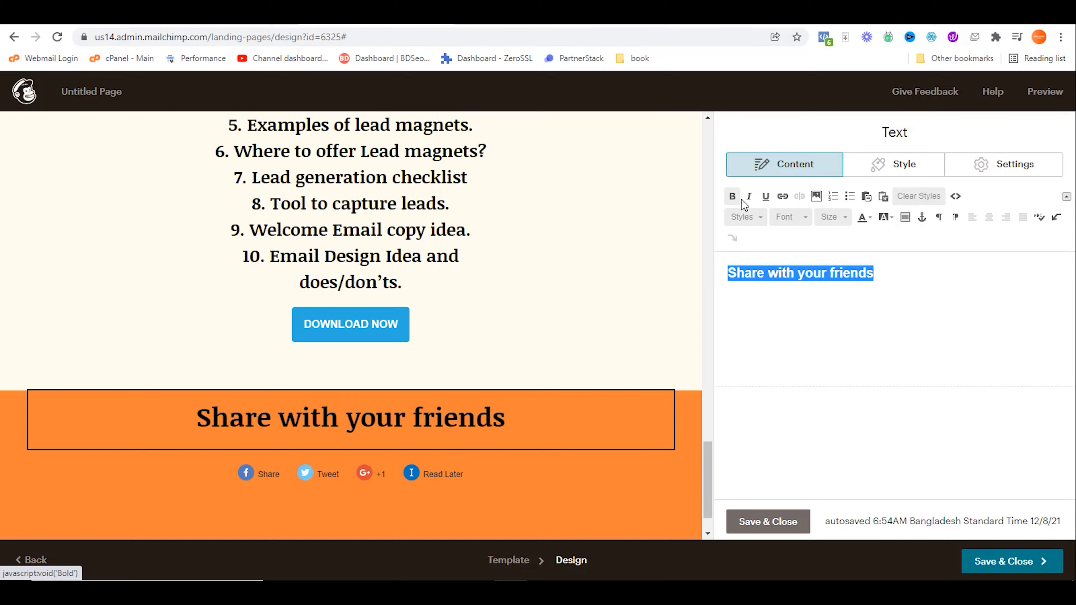
click(988, 217)
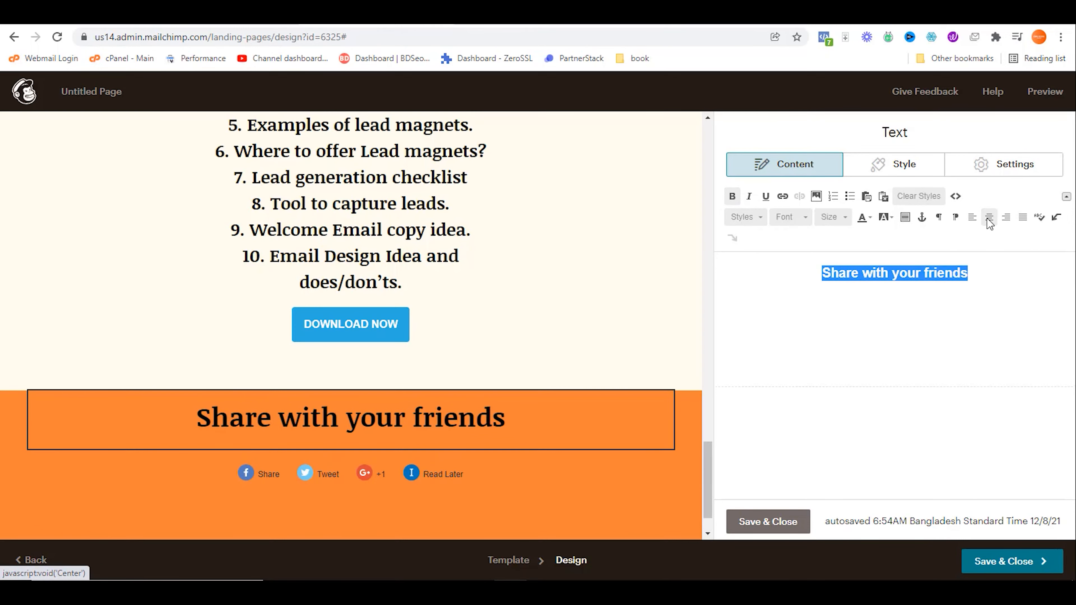
click(763, 523)
drag(938, 203, 655, 381)
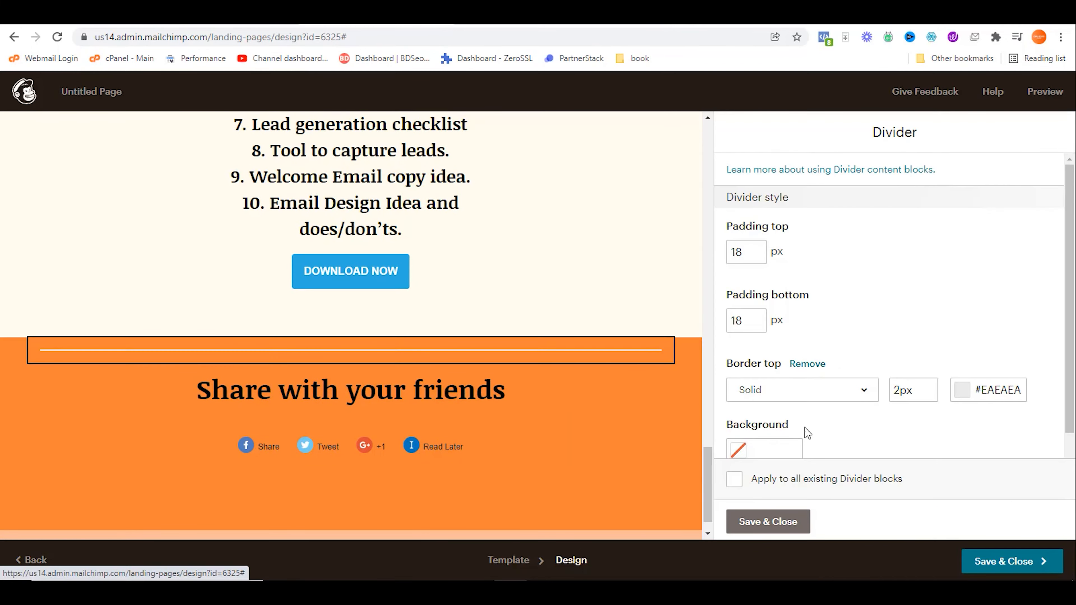
Step: Remove the divider's top border, save it, and scroll down to review the footer
click(807, 364)
click(767, 521)
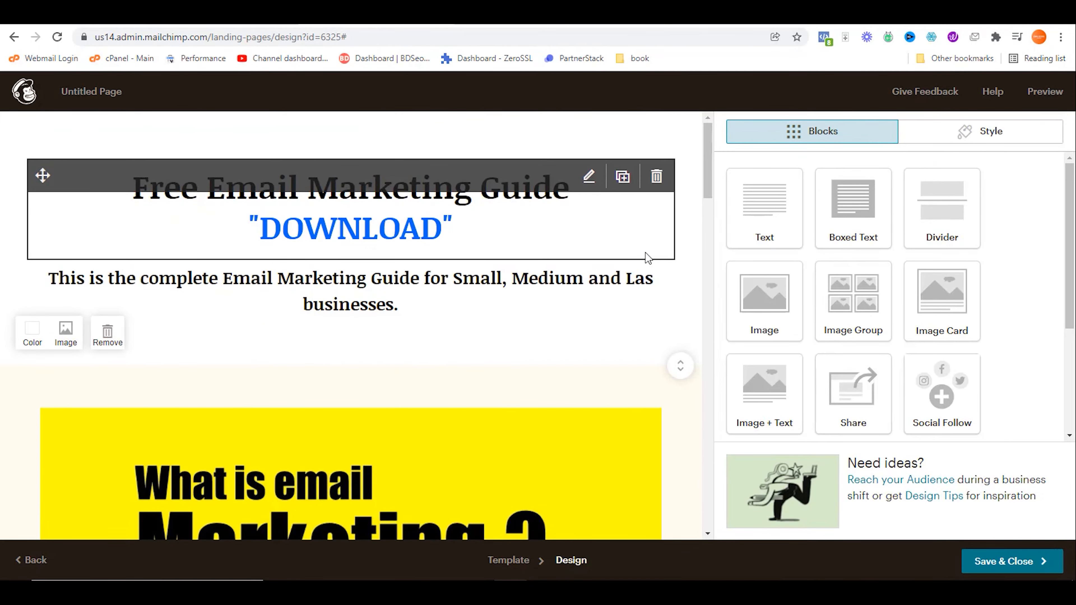
scroll(681, 276, down, 4)
scroll(671, 283, down, 15)
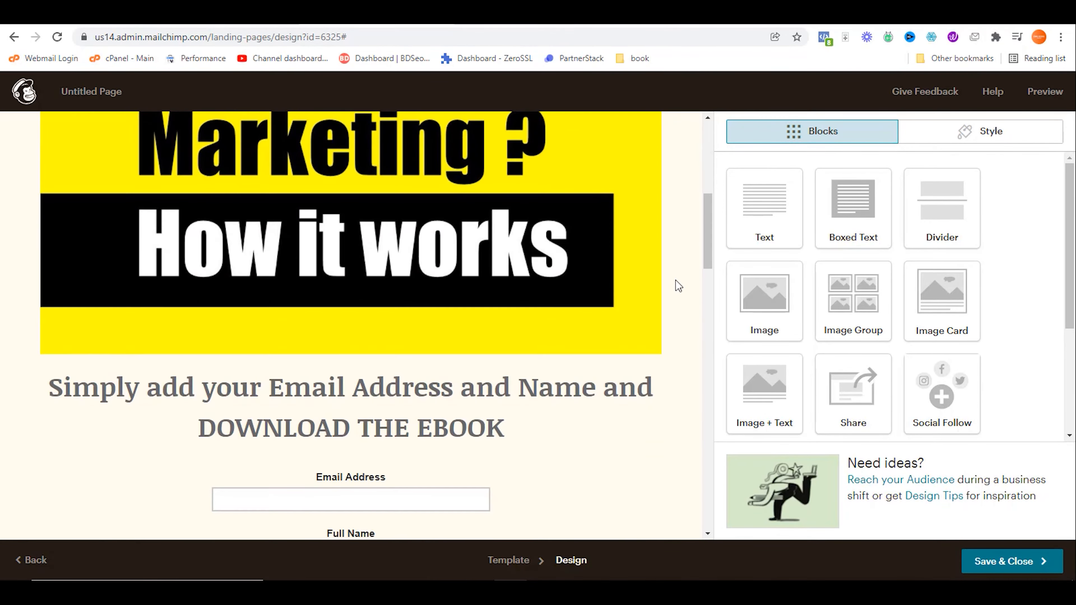
scroll(675, 292, down, 7)
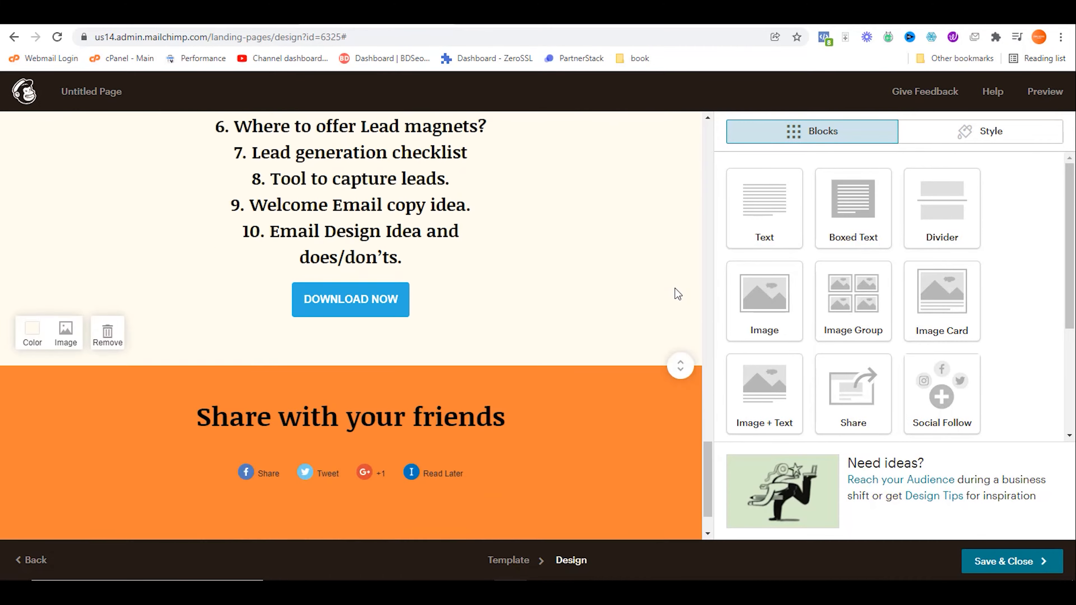
mouse_move(668, 412)
scroll(661, 346, up, 20)
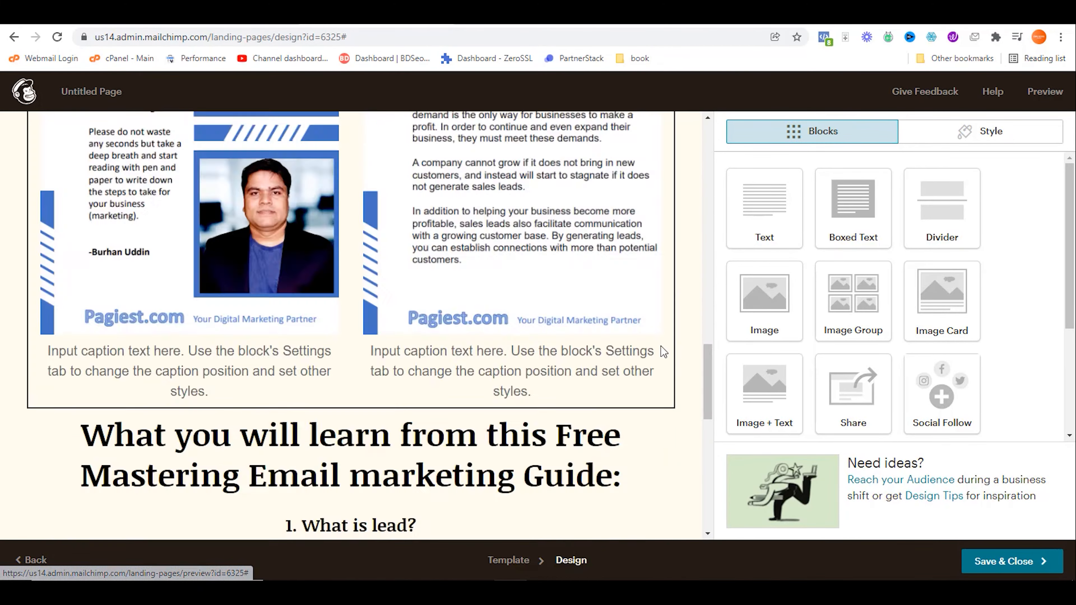
scroll(660, 334, down, 5)
scroll(655, 312, down, 8)
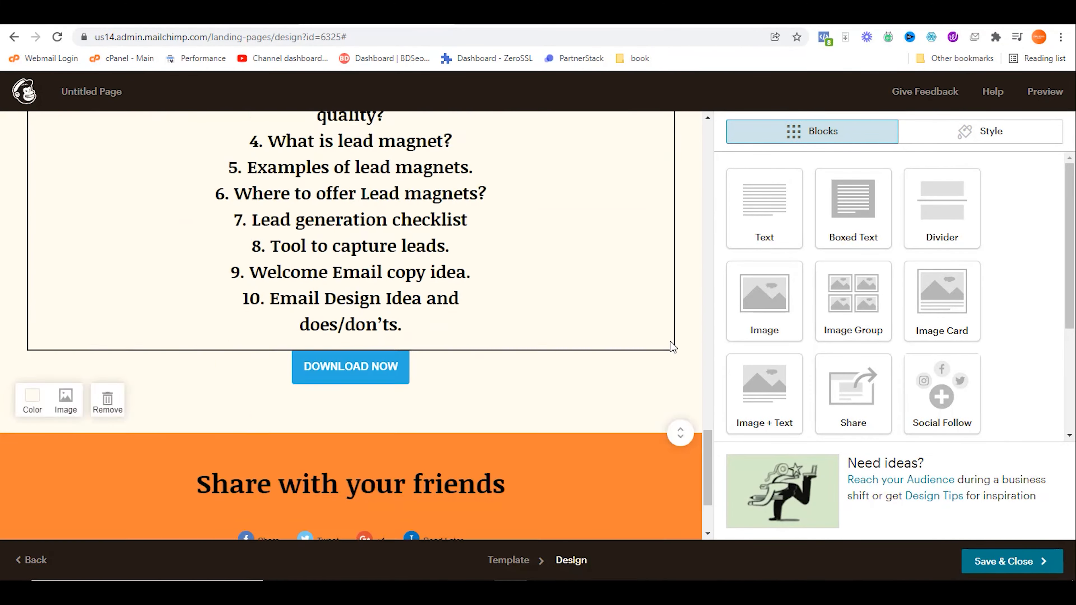
mouse_move(595, 392)
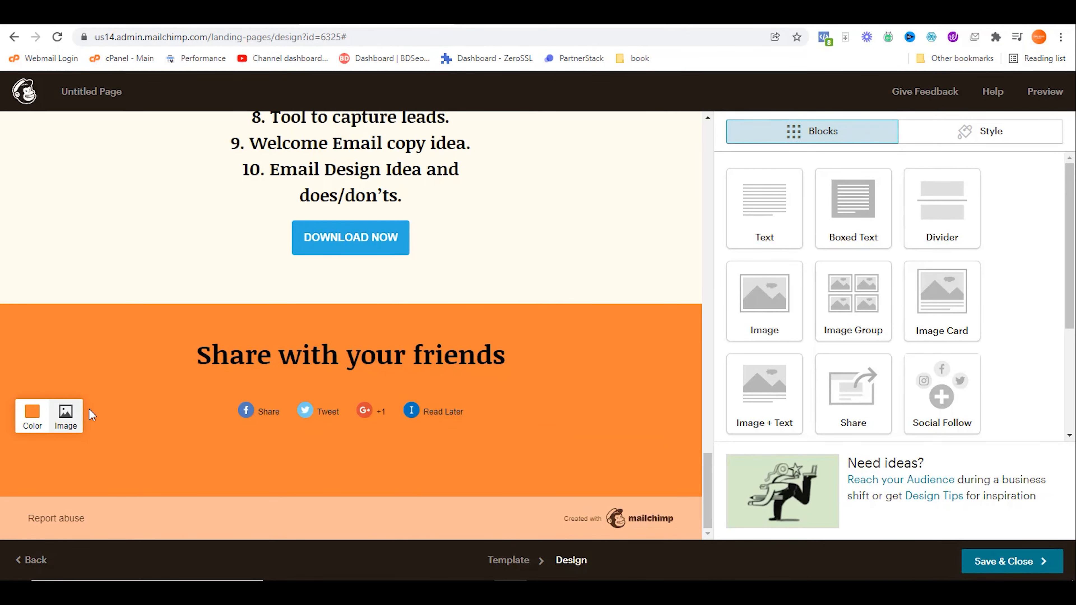
Step: Make the footer background near-black and the 'Share with your friends' heading white
click(33, 422)
click(12, 358)
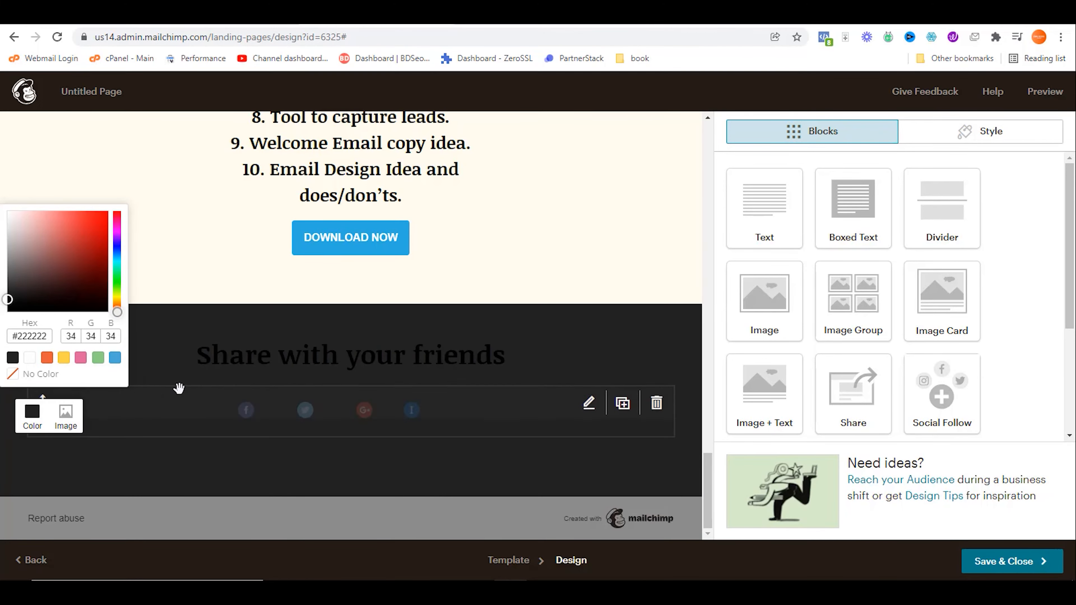
click(295, 364)
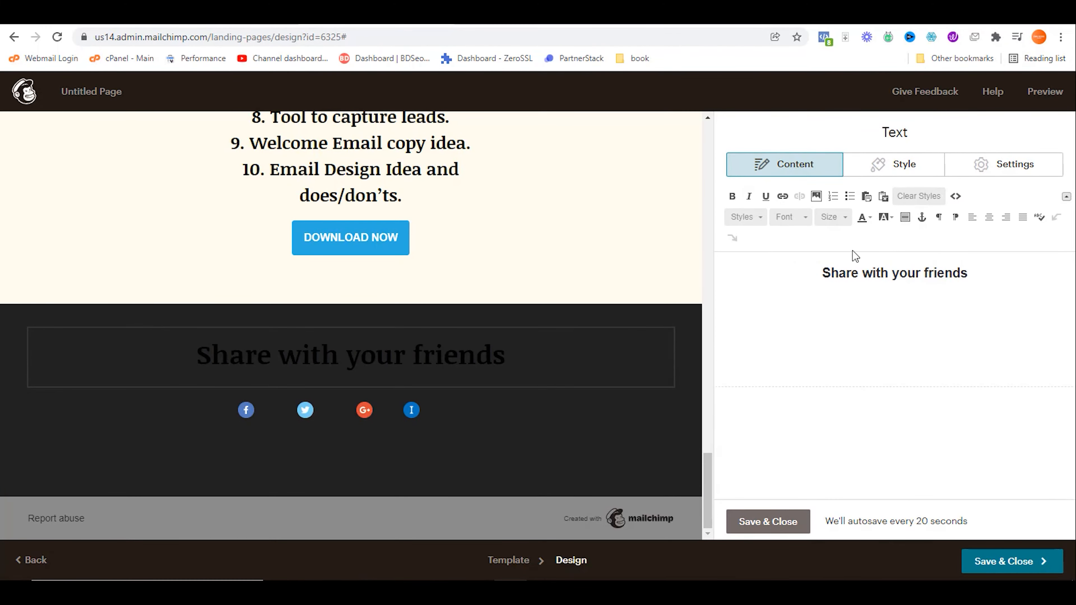
drag(823, 273, 1037, 253)
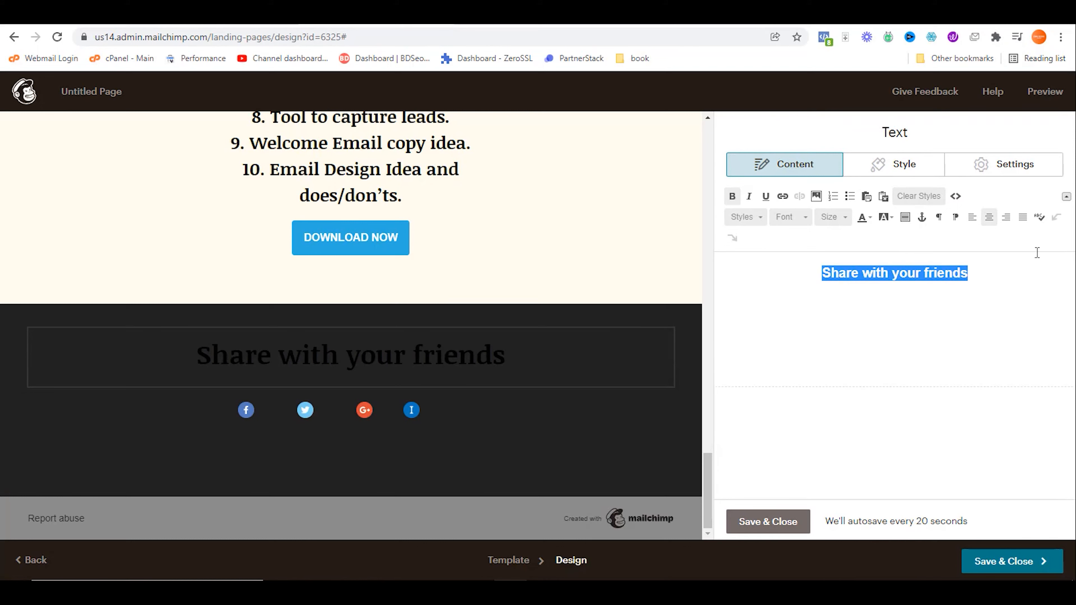
click(863, 217)
click(938, 295)
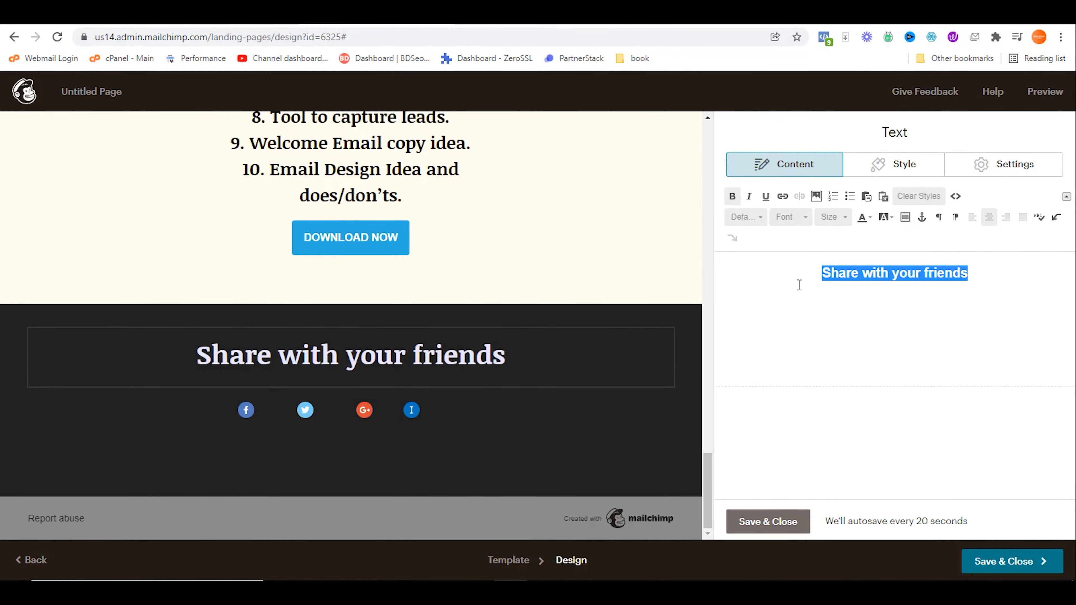
click(592, 406)
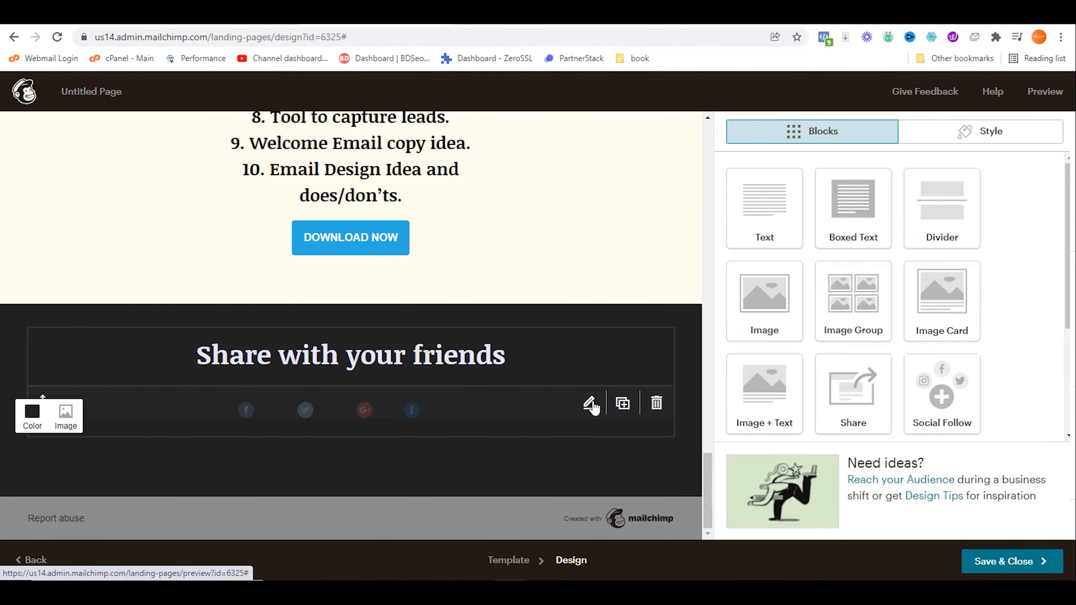
Step: Give the share block's buttons a white #ffffff background and save
click(896, 181)
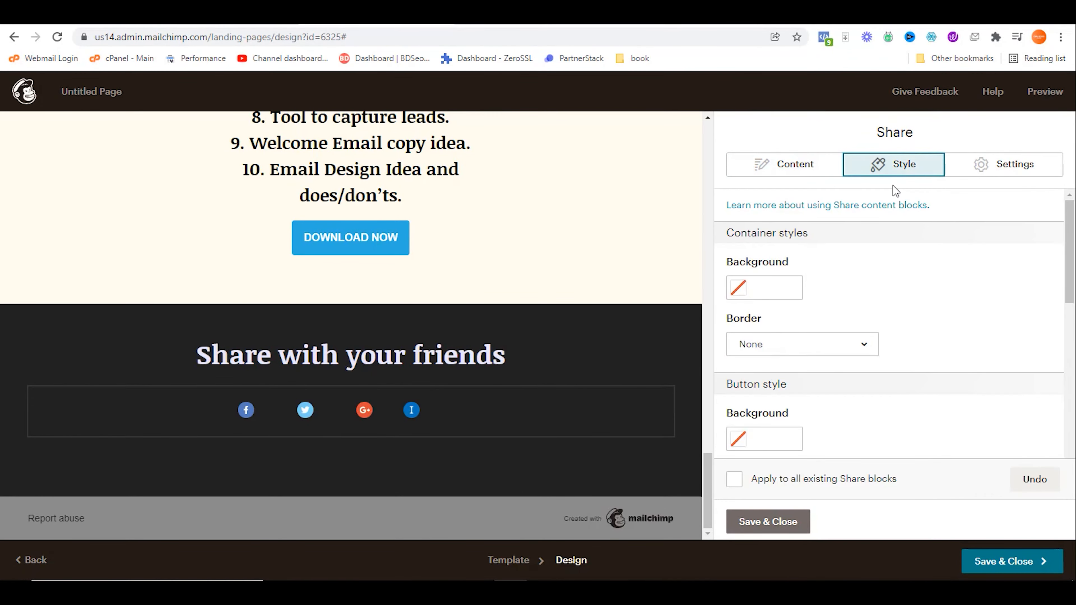
scroll(796, 296, down, 2)
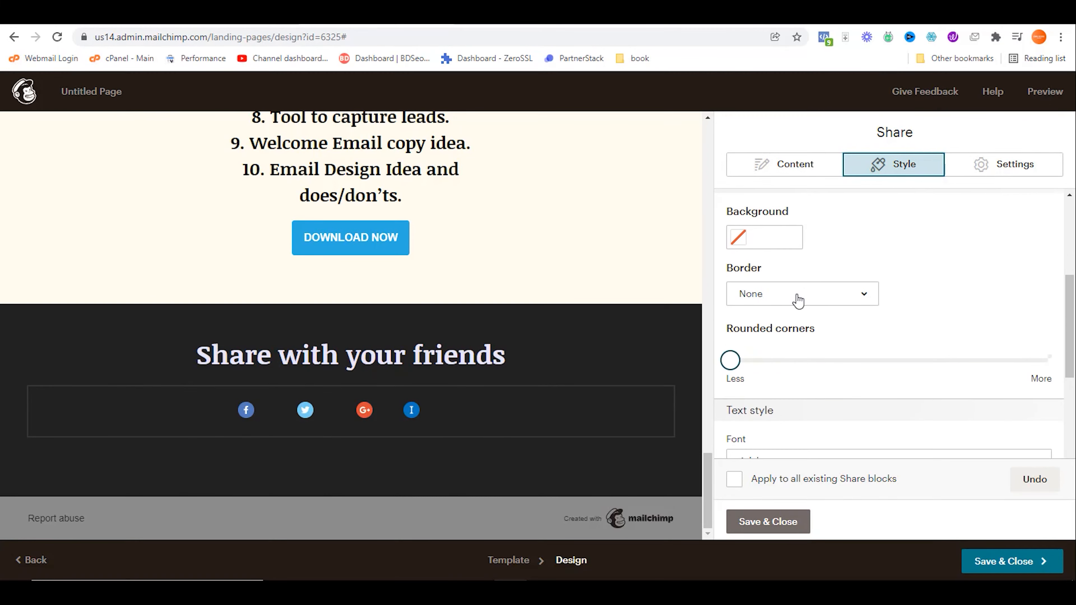
scroll(798, 301, up, 3)
click(766, 370)
scroll(917, 349, down, 2)
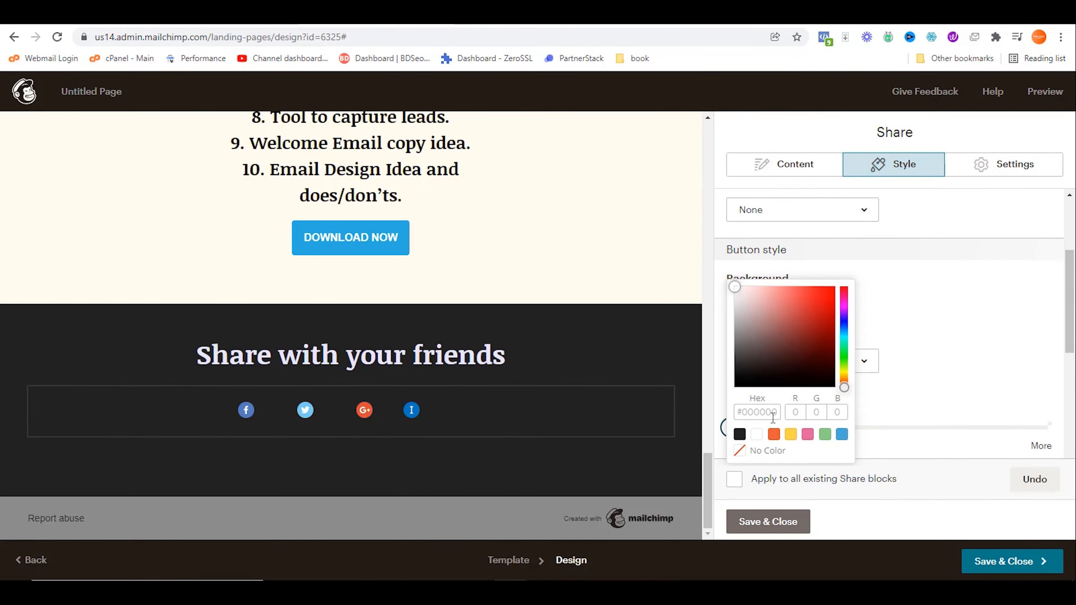
click(758, 441)
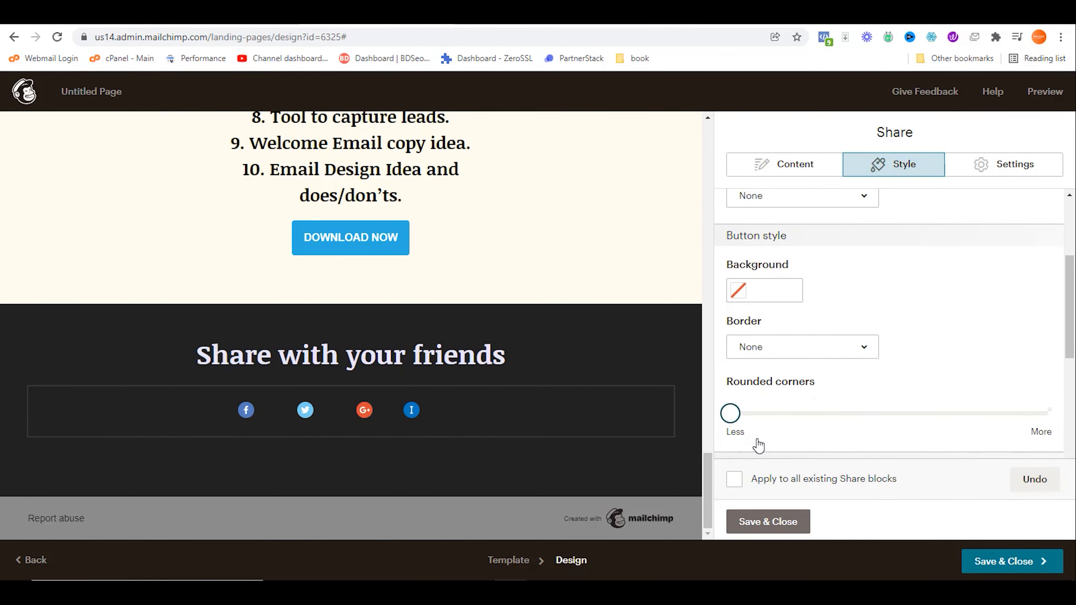
click(772, 290)
click(944, 329)
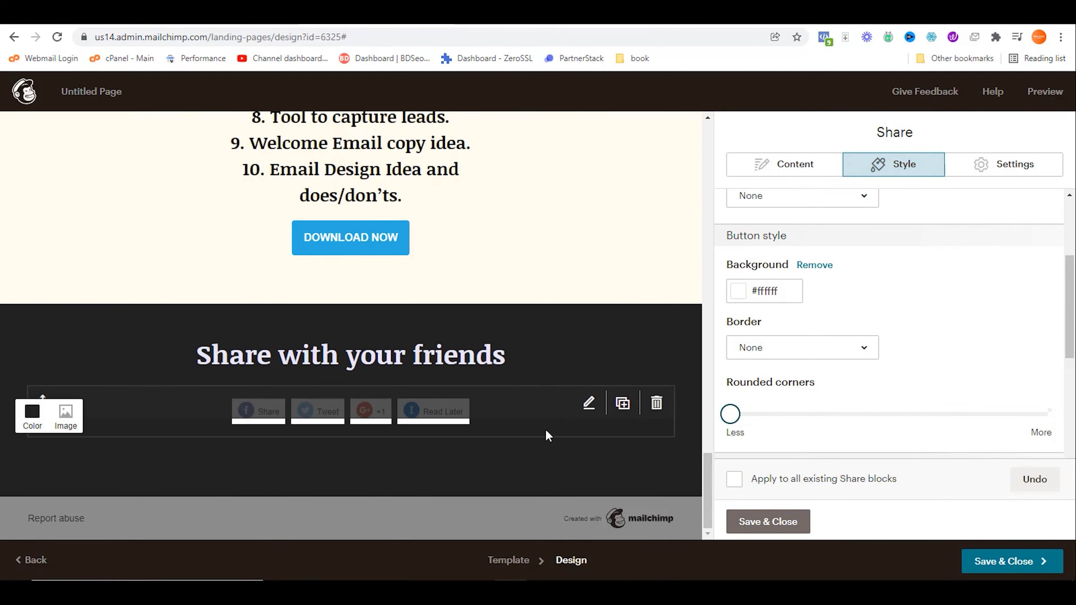
click(744, 523)
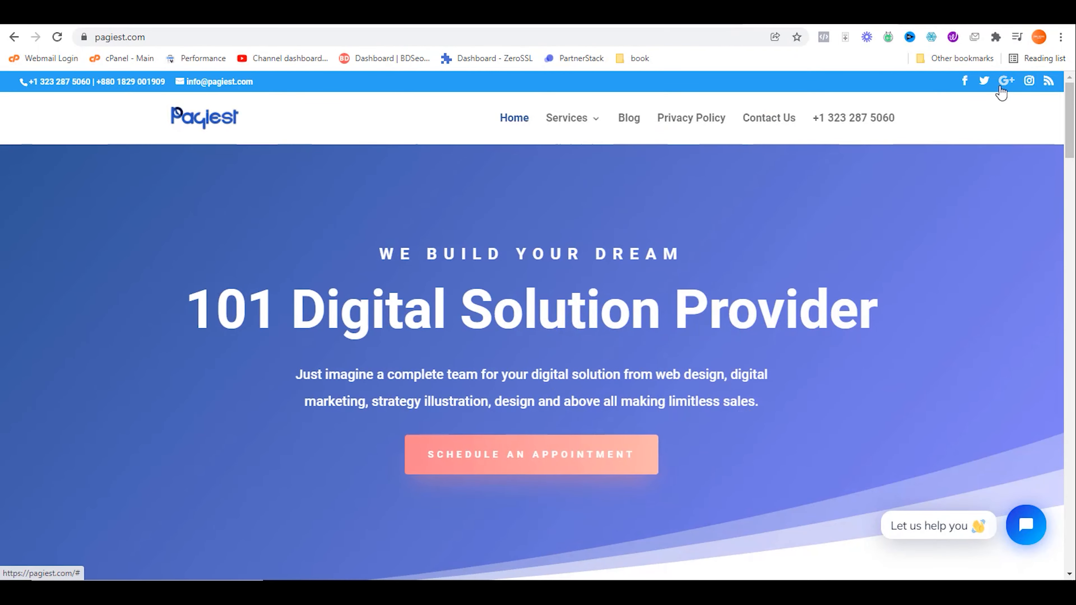
Step: Sample pagiest.com's top-bar blue #2ea3f2 with the DevTools colour eyedropper
key(ctrl+shift+i)
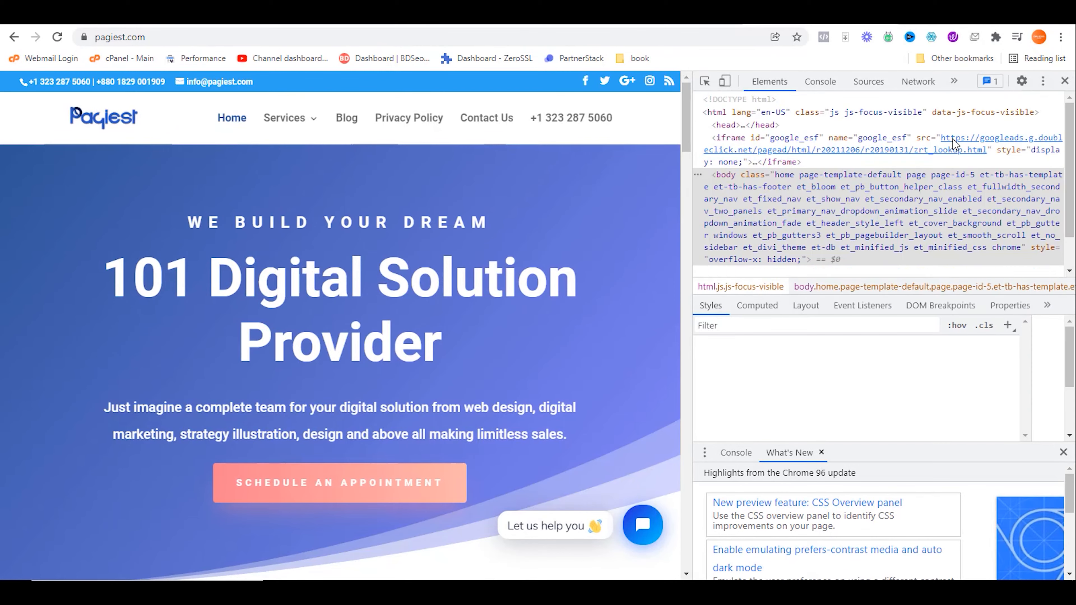
scroll(843, 393, down, 5)
click(748, 382)
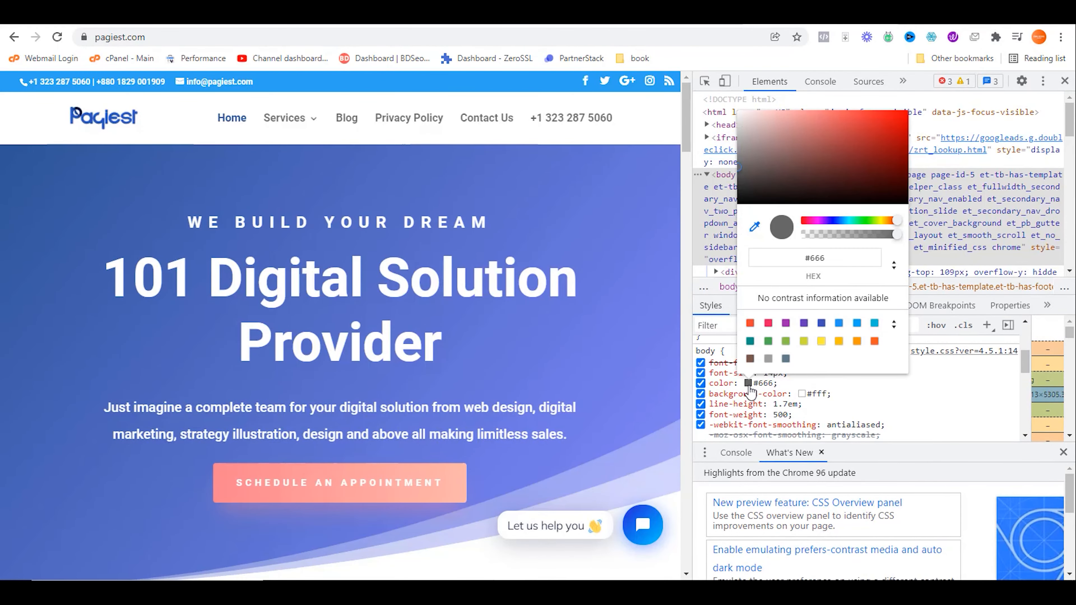
click(323, 76)
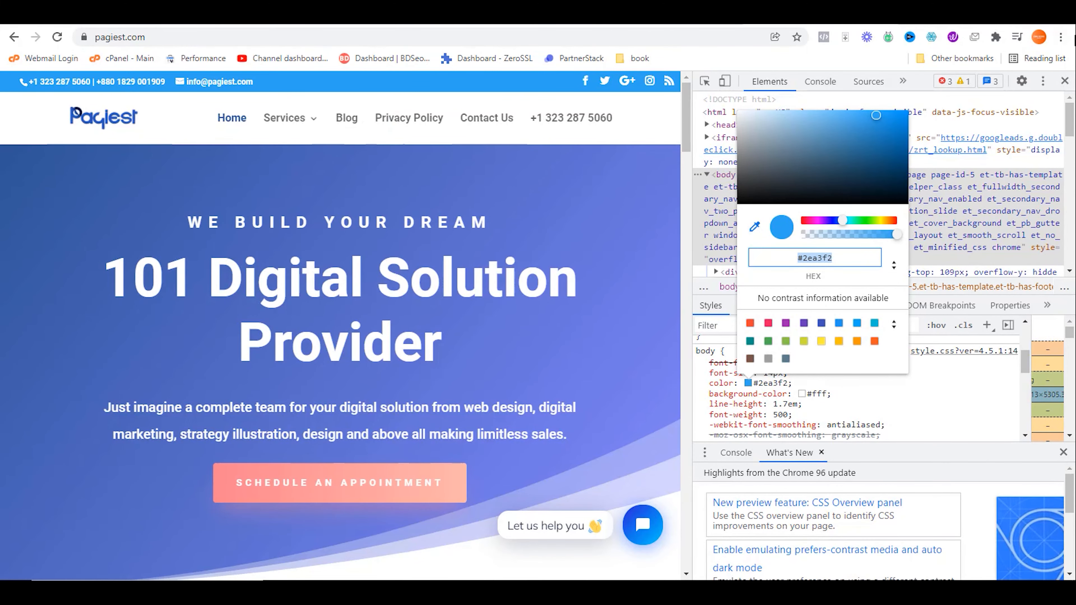
Step: Close DevTools, return to Mailchimp and open the DOWNLOAD NOW button's settings
click(1064, 81)
click(399, 16)
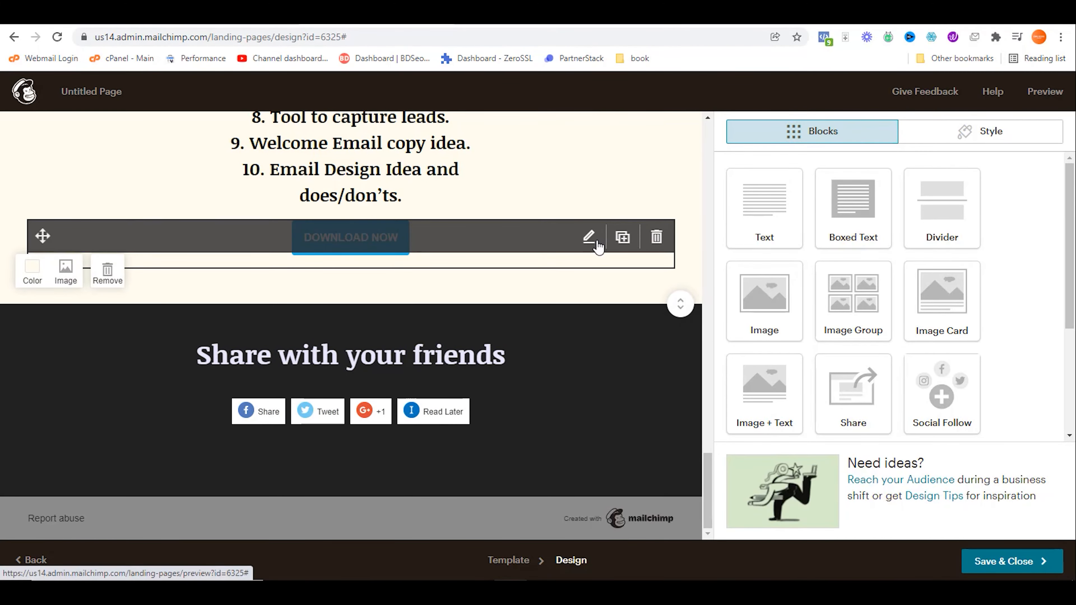
click(590, 242)
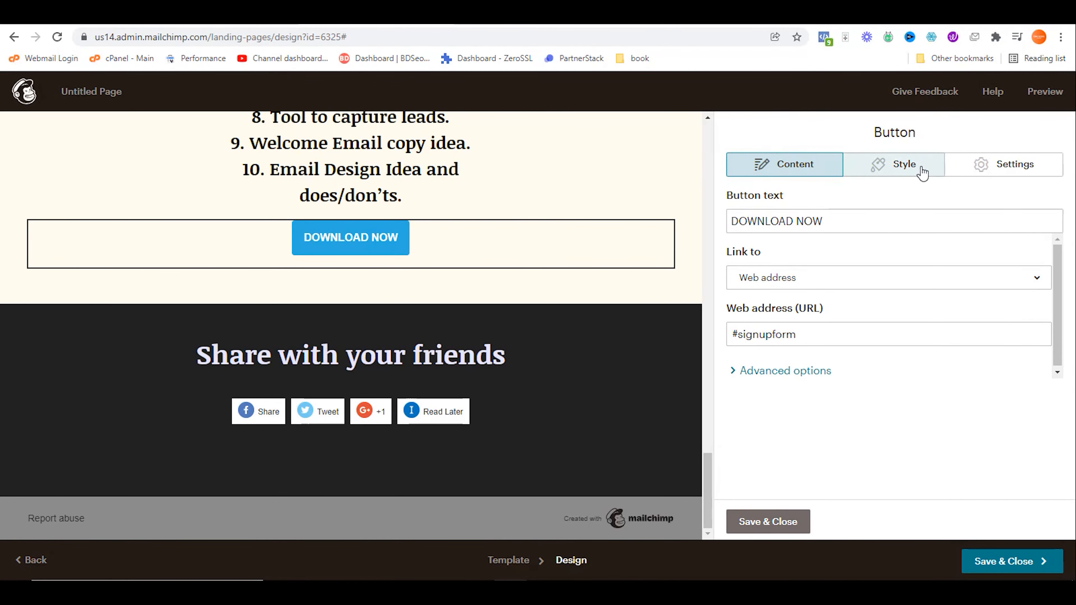
Step: Set the DOWNLOAD NOW button's background to #2ea3f2 and save it
click(917, 167)
scroll(847, 297, down, 5)
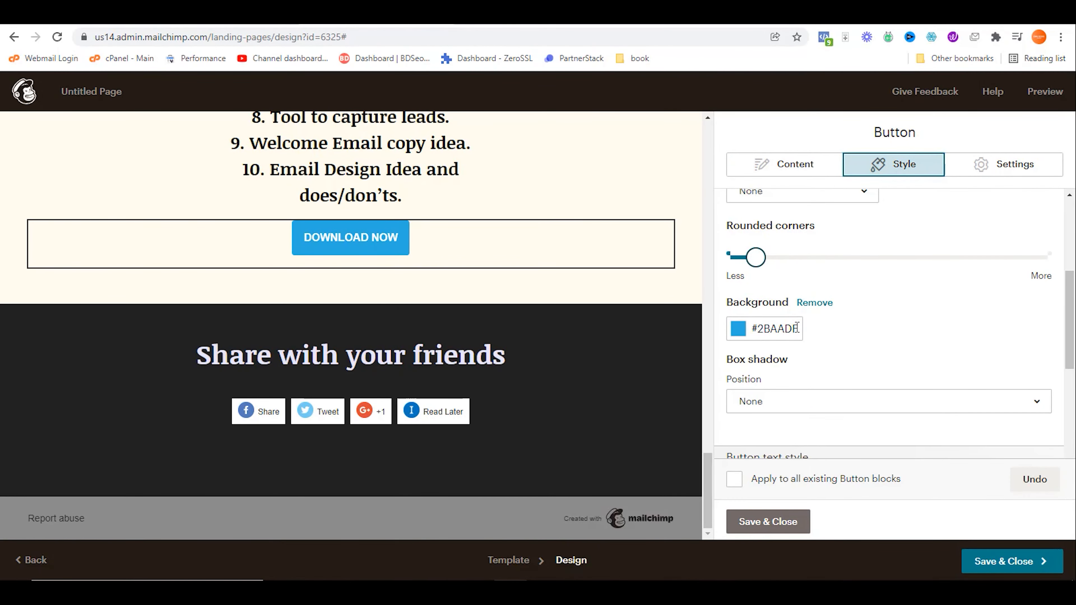
drag(797, 327, 751, 338)
text(#2ea3f2)
click(932, 328)
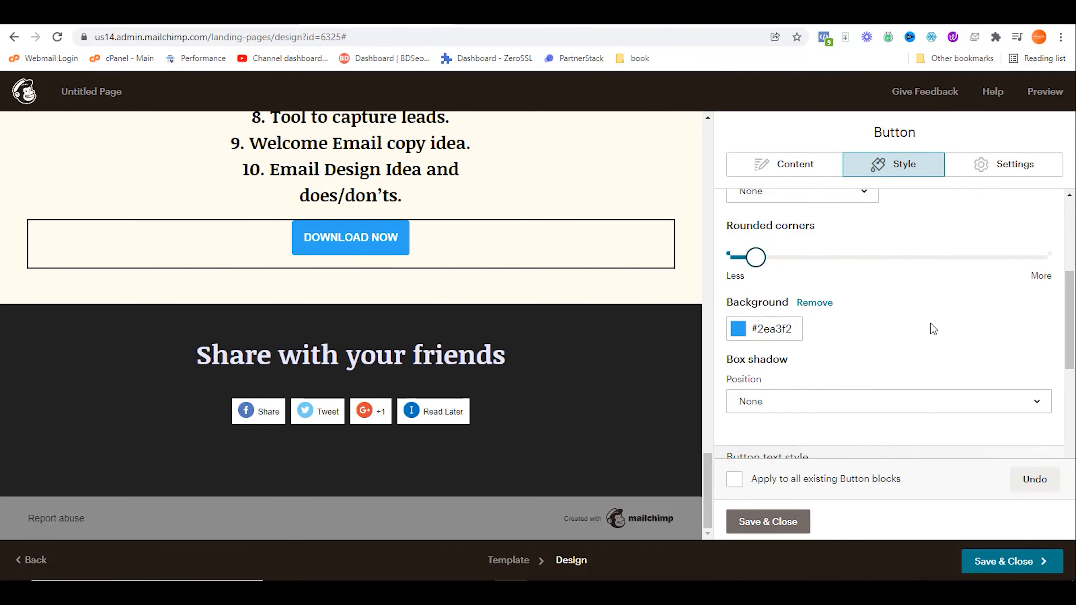
click(758, 522)
Step: Open the 'What you will learn' heading editor and close it without changes
scroll(627, 410, up, 4)
scroll(629, 408, up, 5)
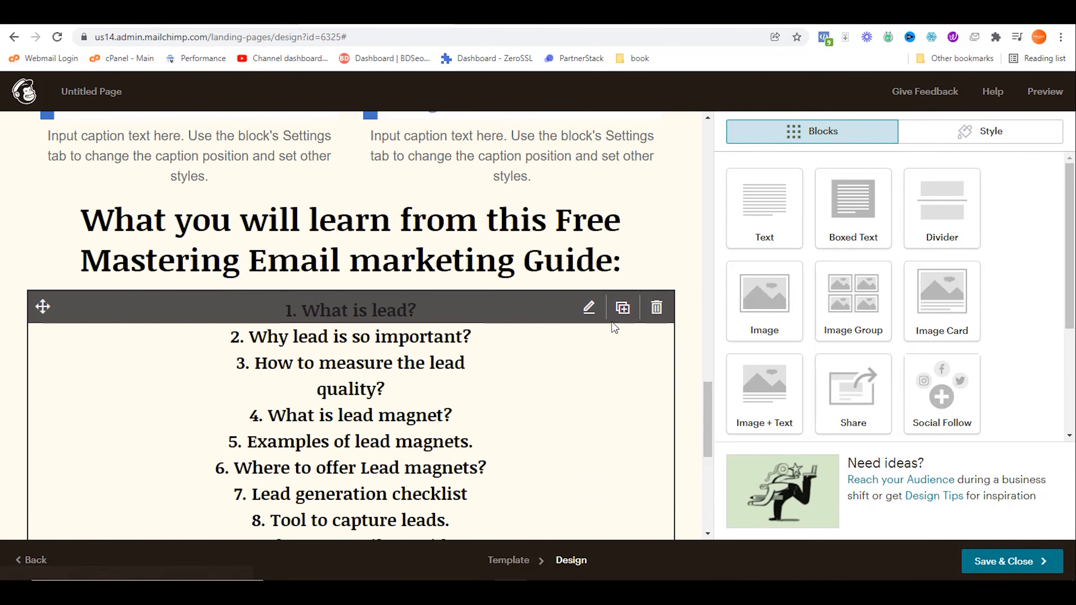
click(585, 237)
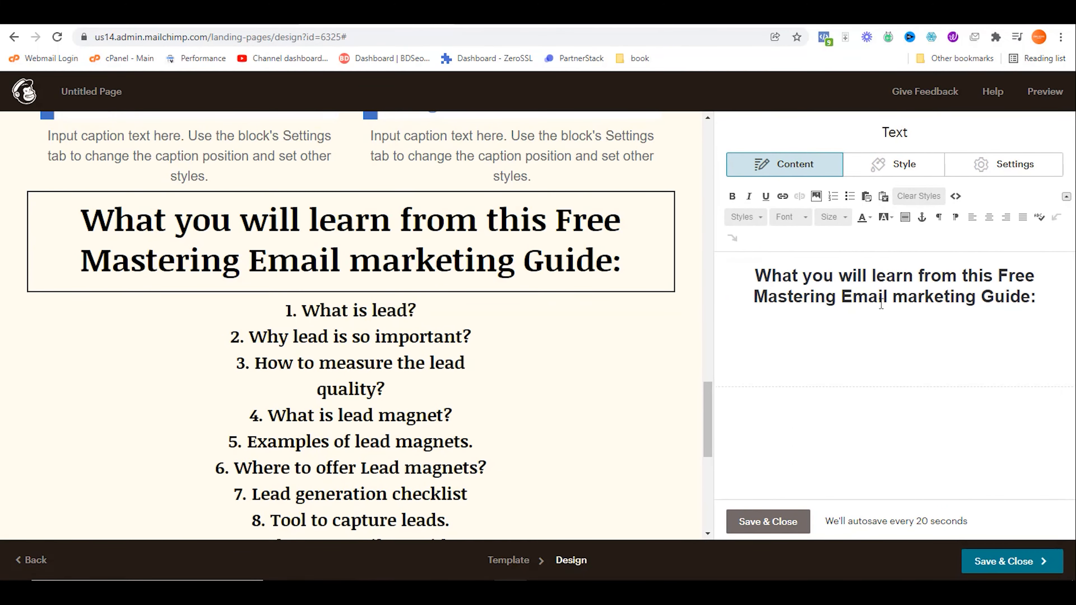
click(759, 524)
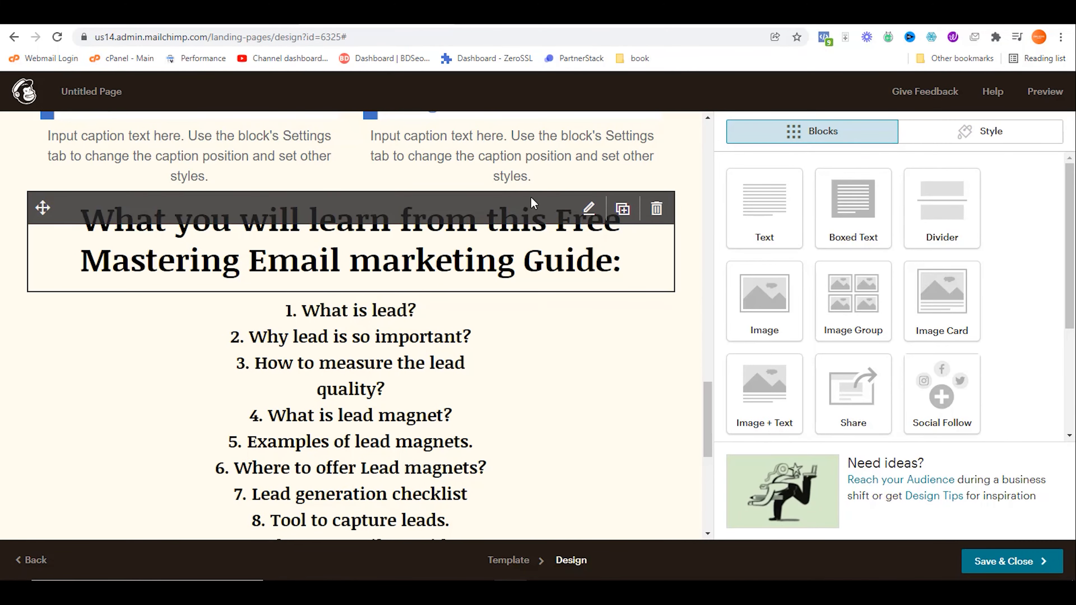
scroll(597, 286, up, 10)
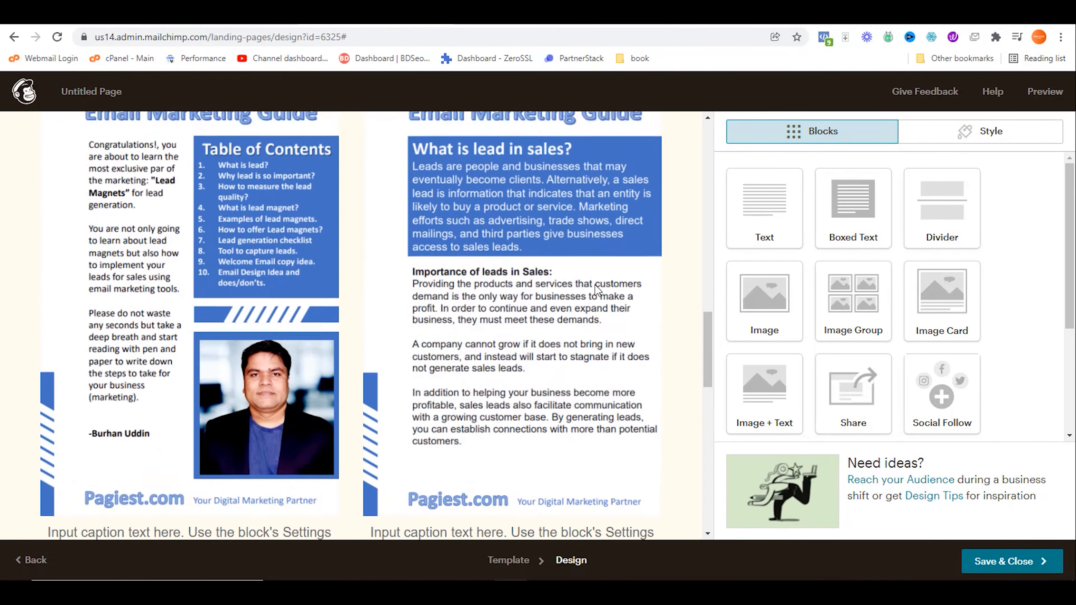
scroll(595, 285, up, 3)
Step: Open the Page style settings and set Heading 1's colour to #2ea3f2
click(1000, 140)
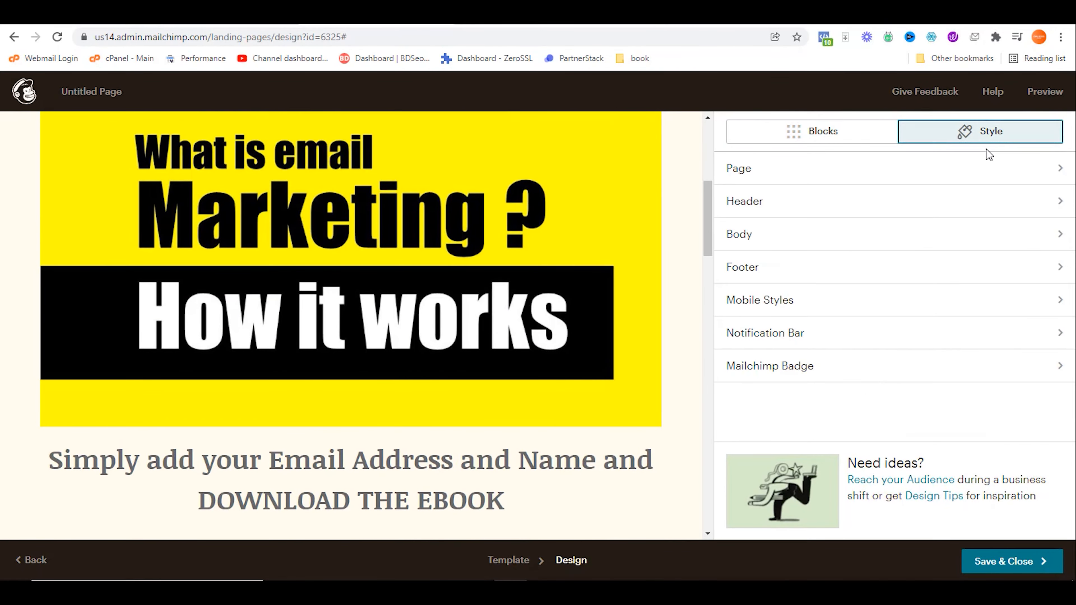
click(780, 172)
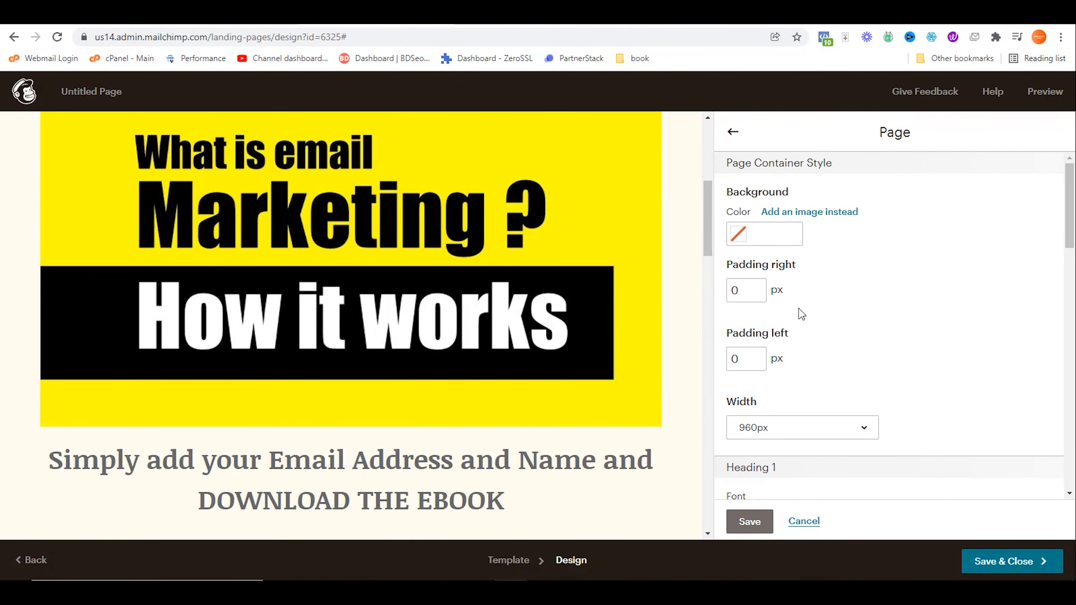
scroll(801, 318, down, 5)
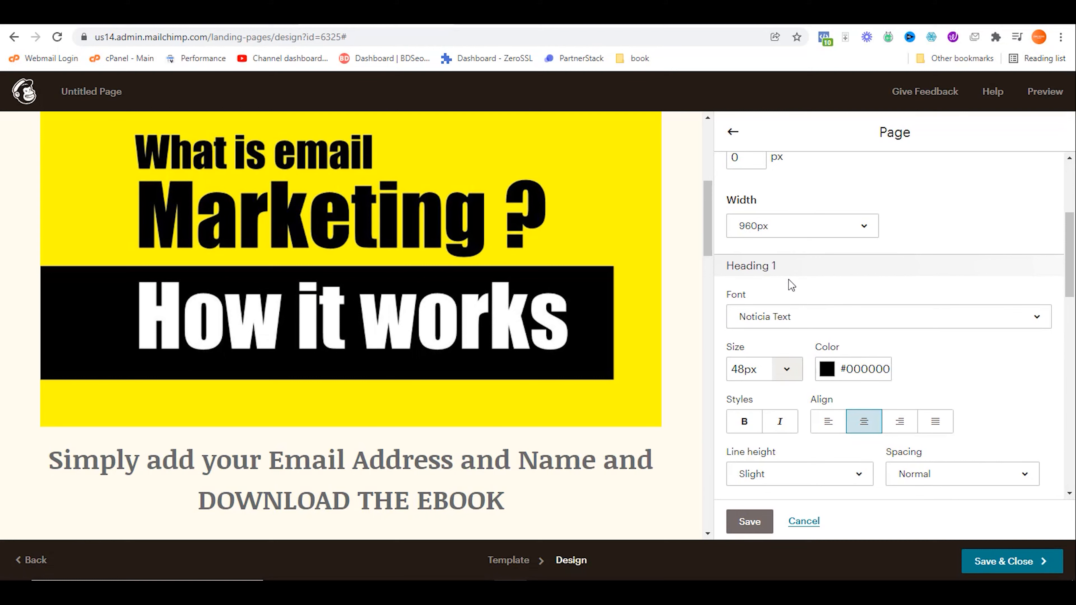
click(889, 370)
click(826, 369)
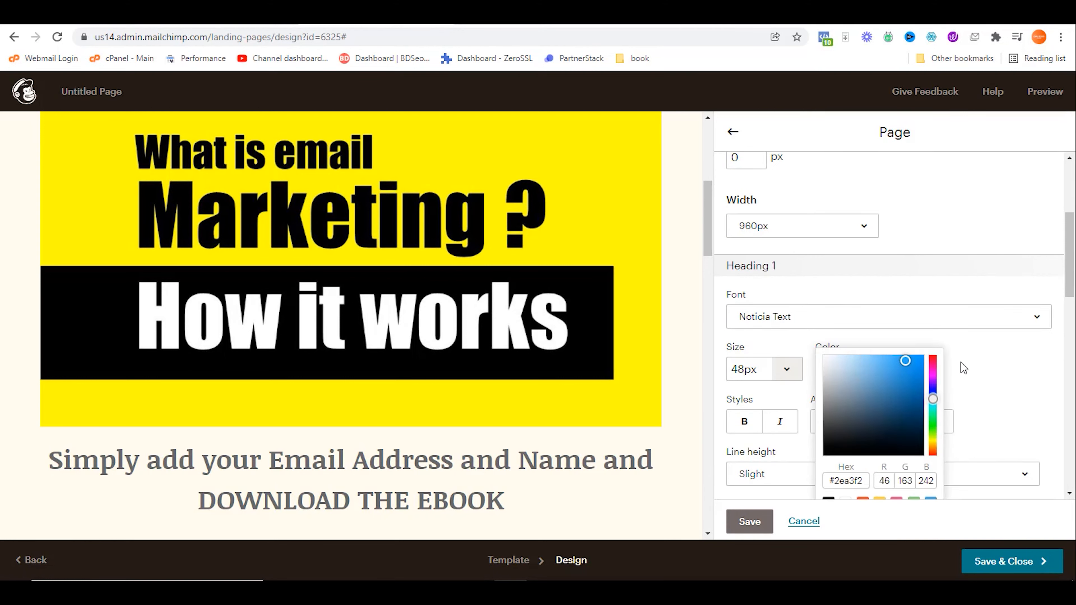
click(975, 367)
Step: Set Heading 2's colour to #2ea3f2
scroll(550, 432, down, 10)
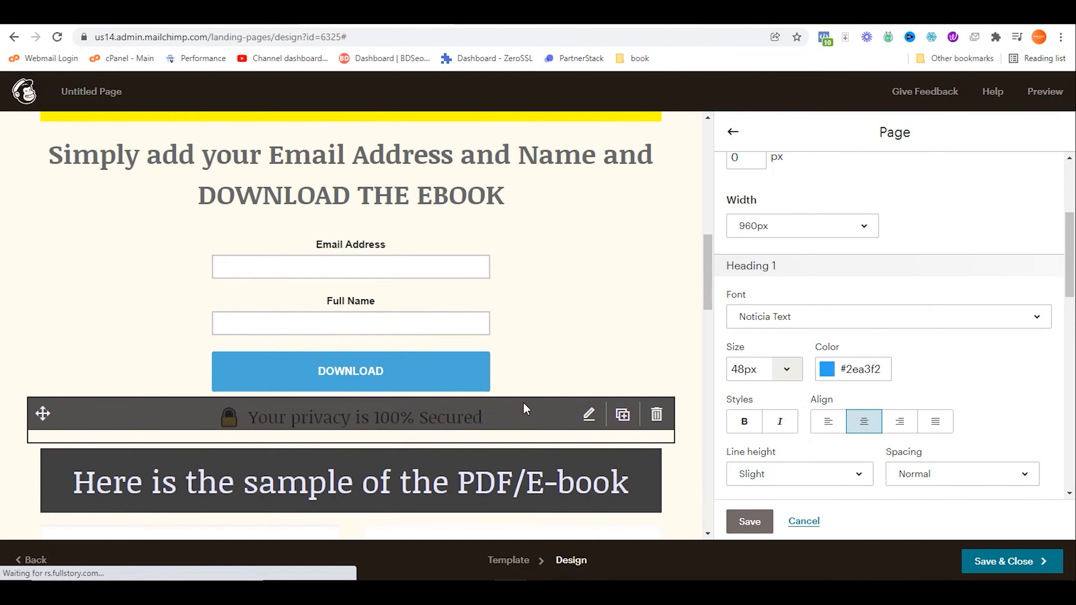
scroll(534, 422, down, 8)
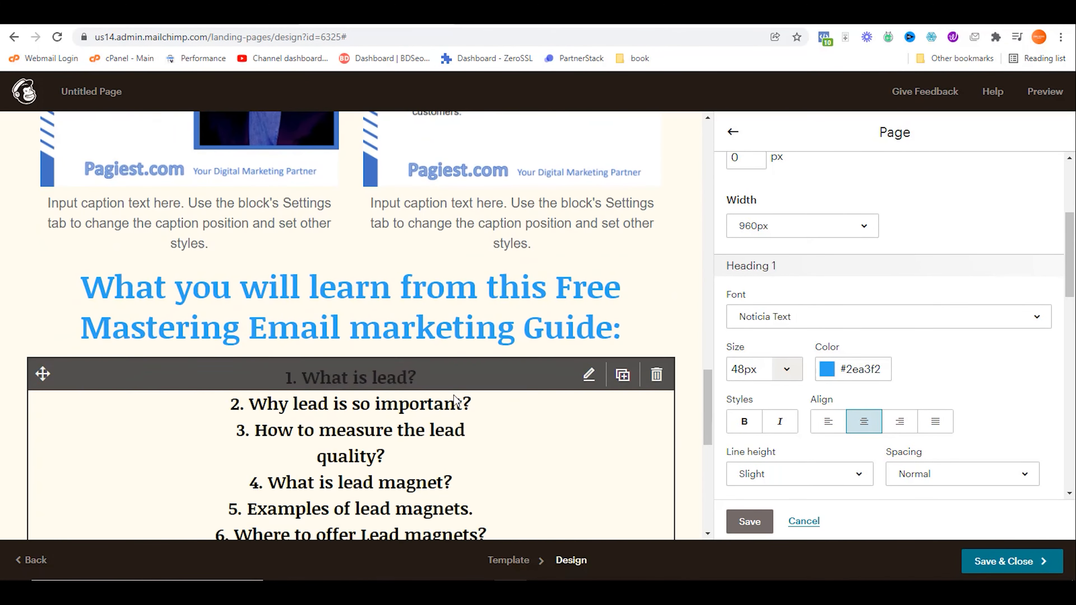
scroll(909, 369, down, 4)
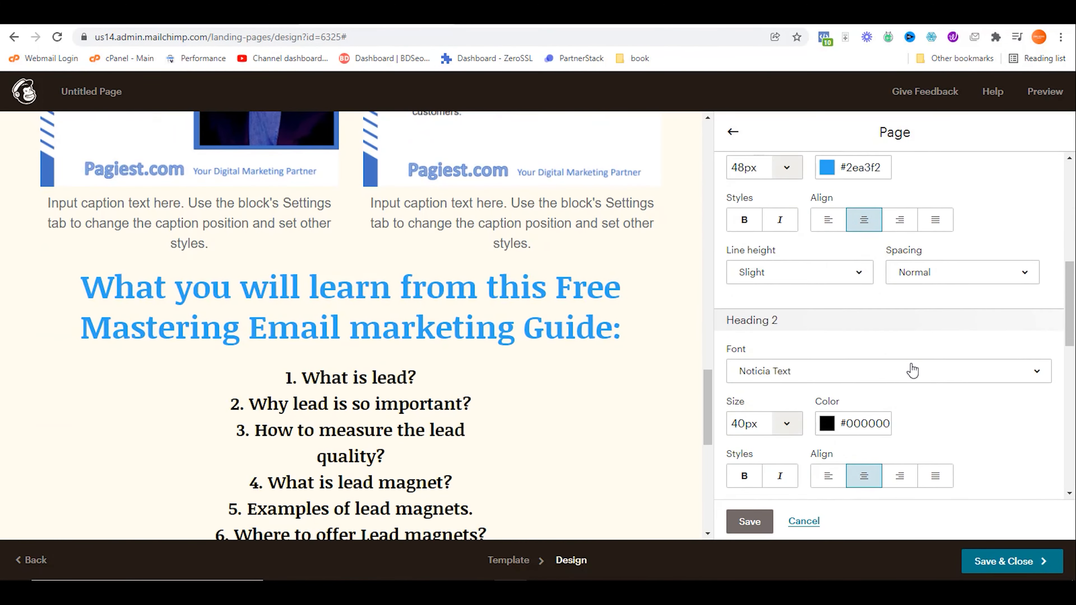
scroll(909, 374, down, 1)
click(839, 356)
key(ctrl+a)
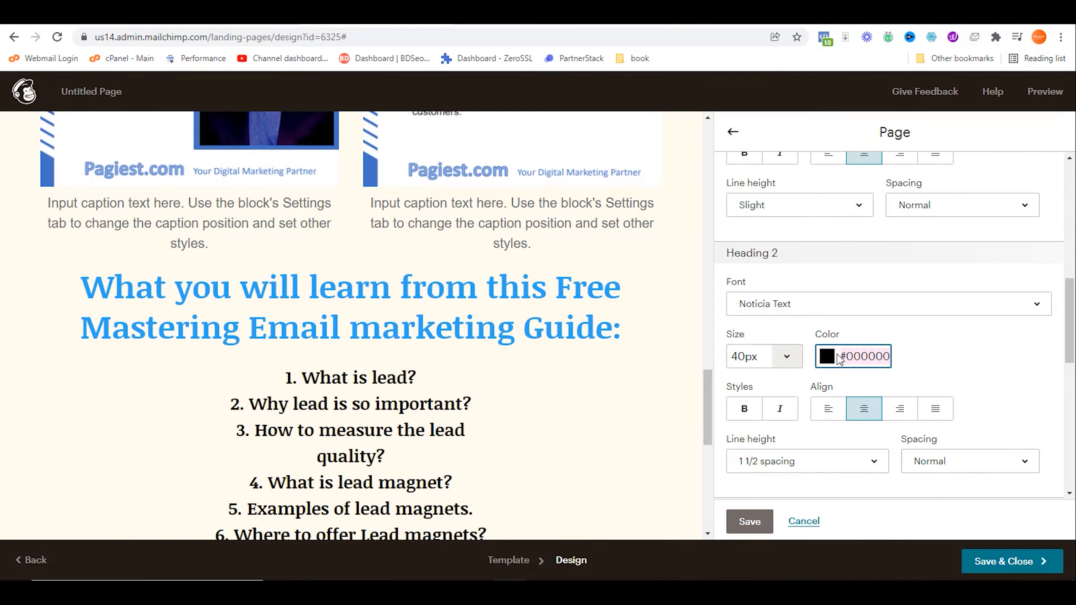
text(#2ea3f2)
click(980, 365)
Step: Set Heading 3 and Heading 4 colours to #2ea3f2 and save the page style
scroll(966, 366, down, 5)
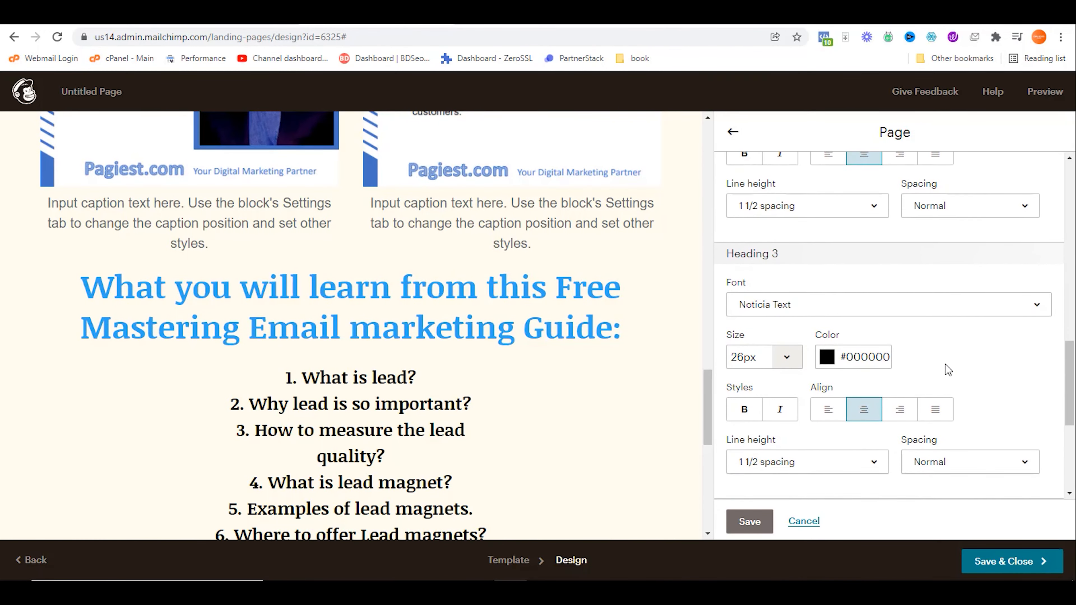
click(890, 344)
key(ctrl+a)
text(#2ea3f2)
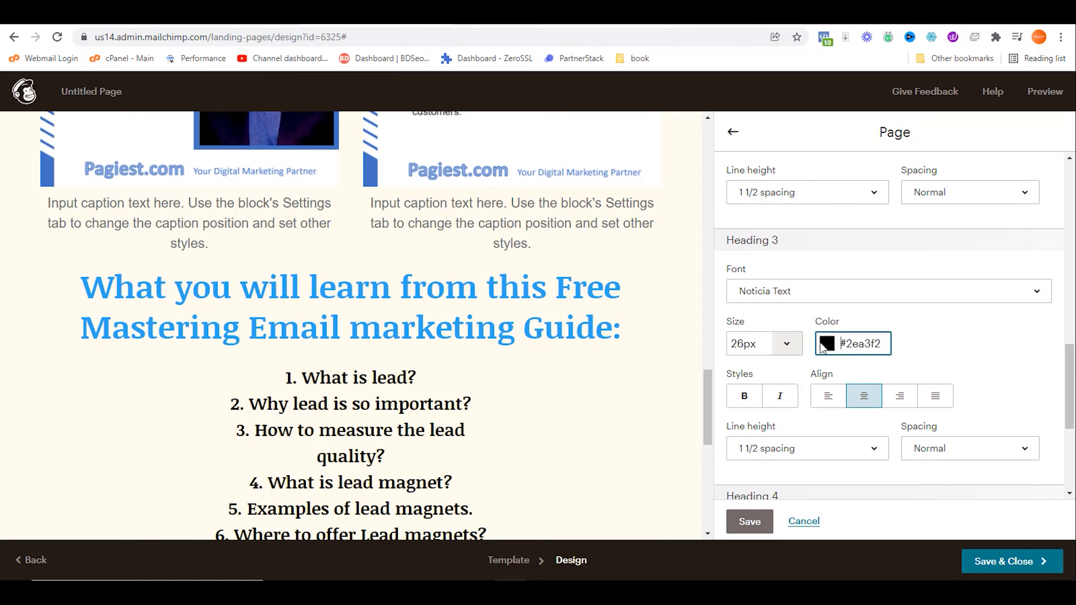
click(1001, 354)
scroll(974, 355, down, 5)
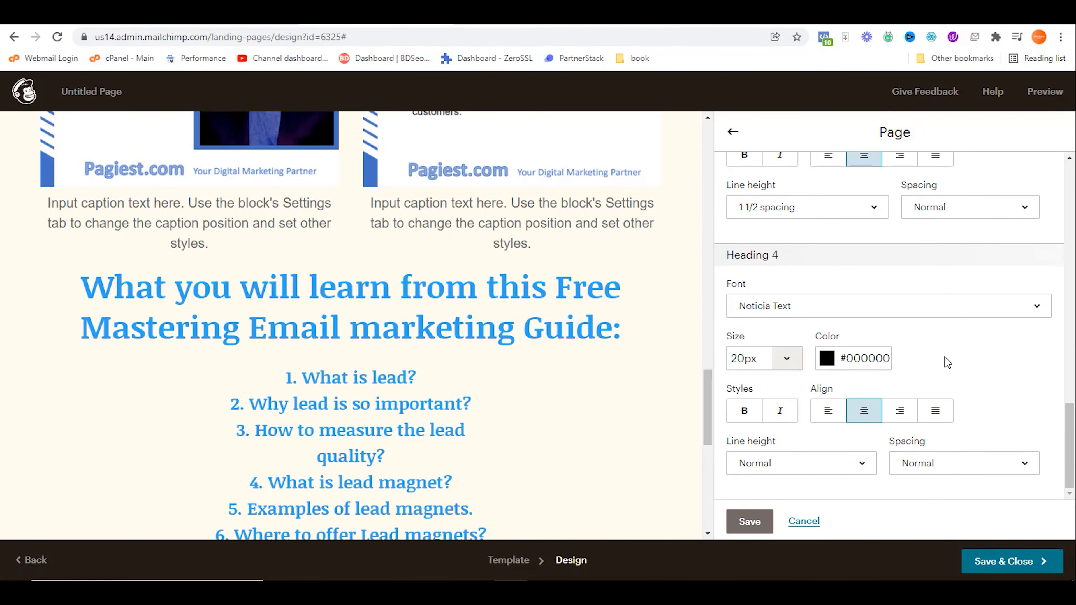
drag(889, 360, 845, 354)
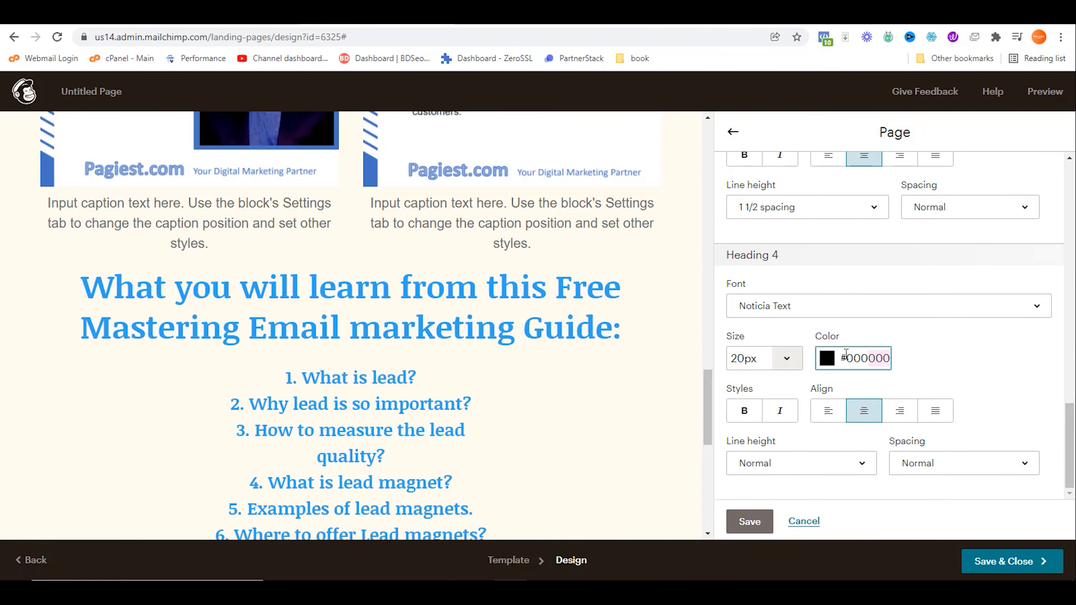
text(#2ea3f2)
click(1005, 339)
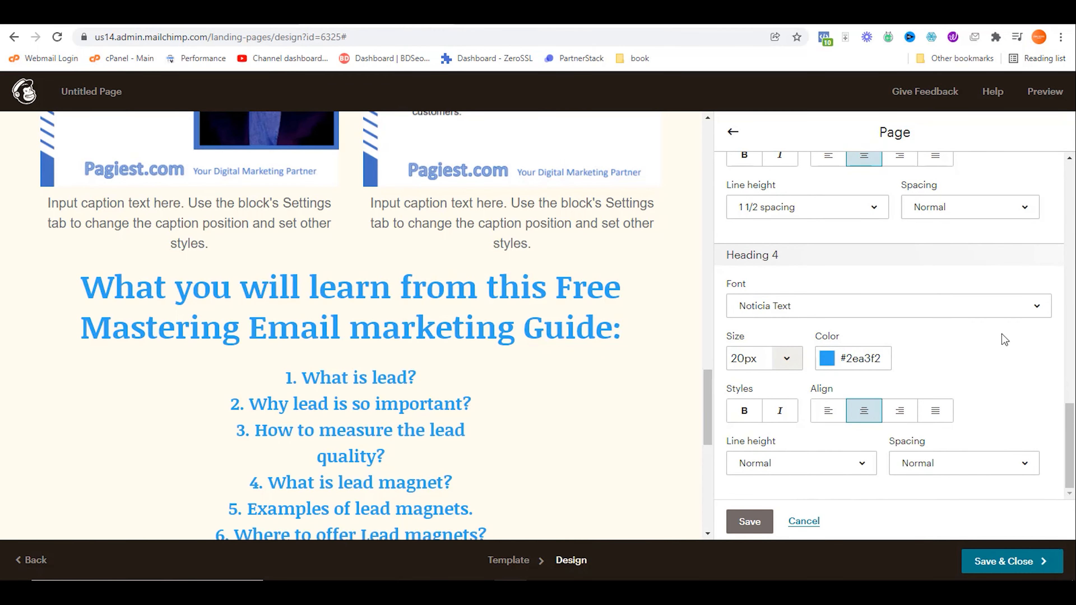
click(746, 521)
Step: Change the DOWNLOAD NOW list section's background from cream to the white swatch
scroll(686, 445, up, 10)
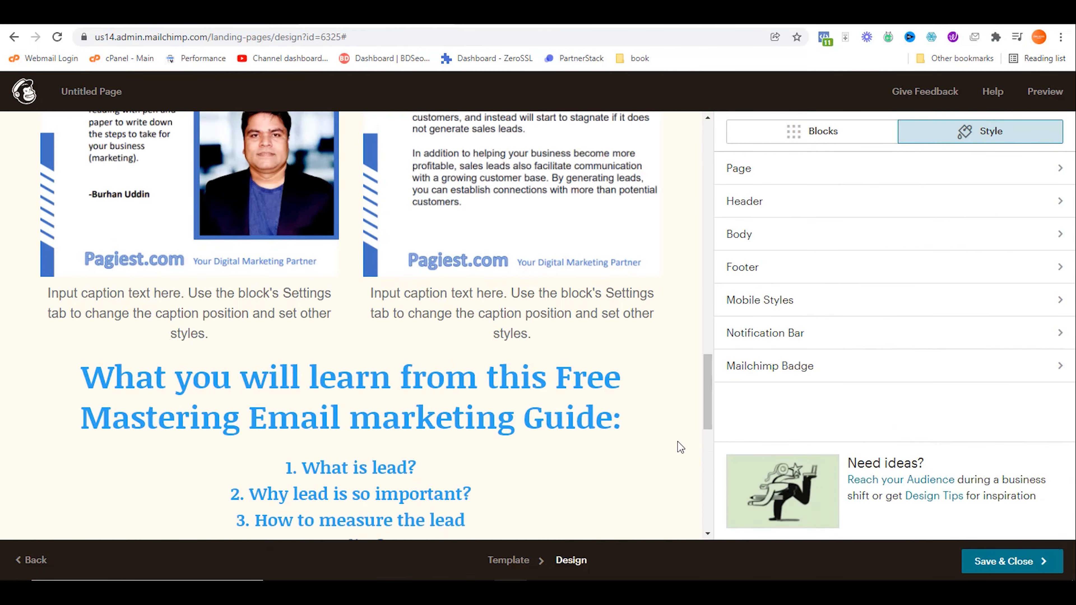
scroll(678, 440, up, 10)
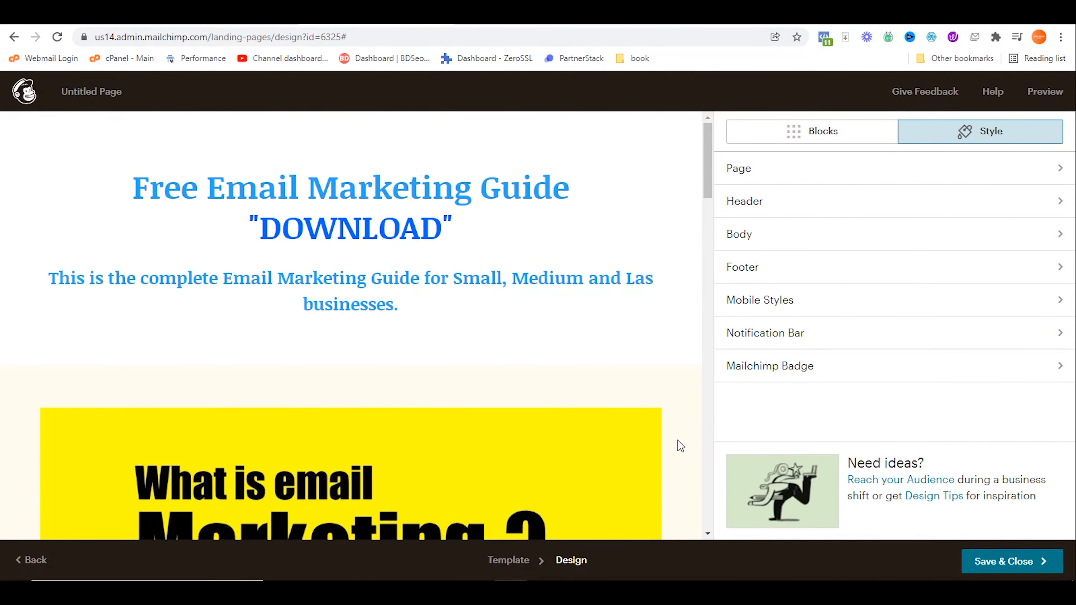
scroll(599, 338, down, 8)
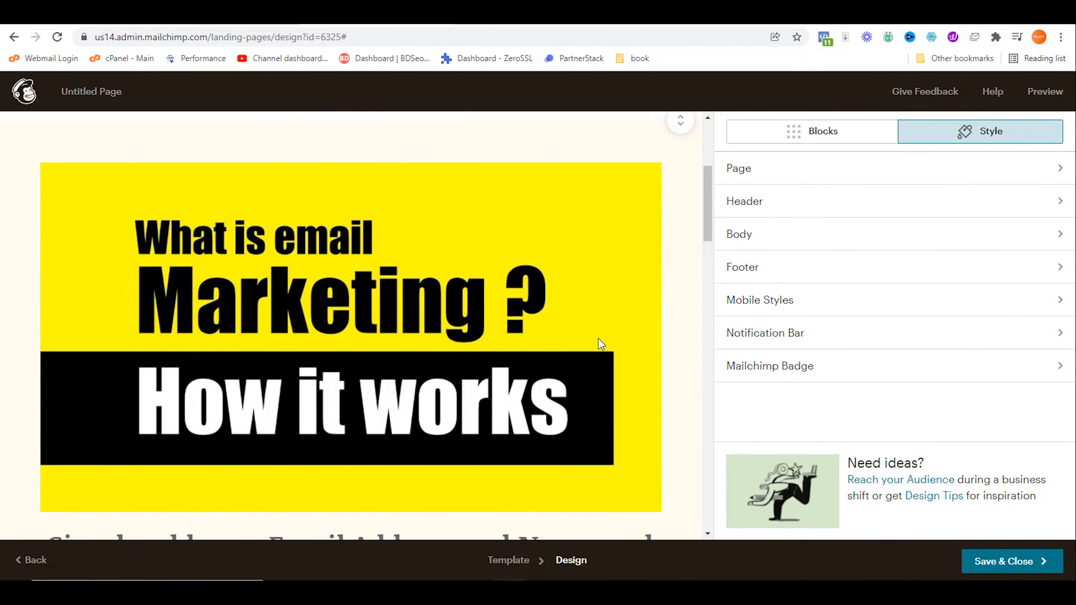
scroll(632, 358, down, 8)
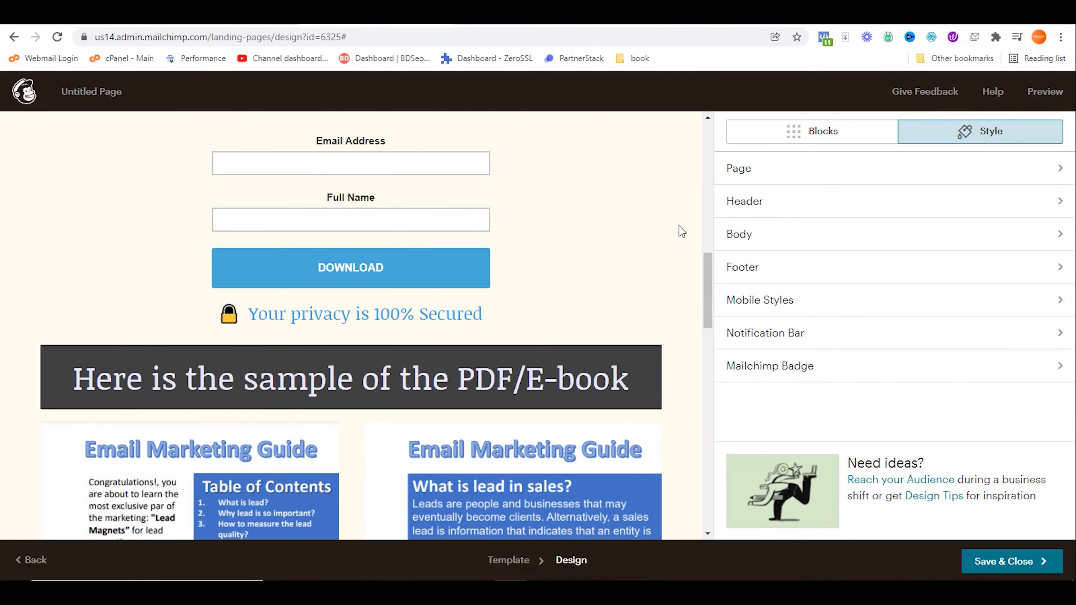
scroll(678, 428, down, 6)
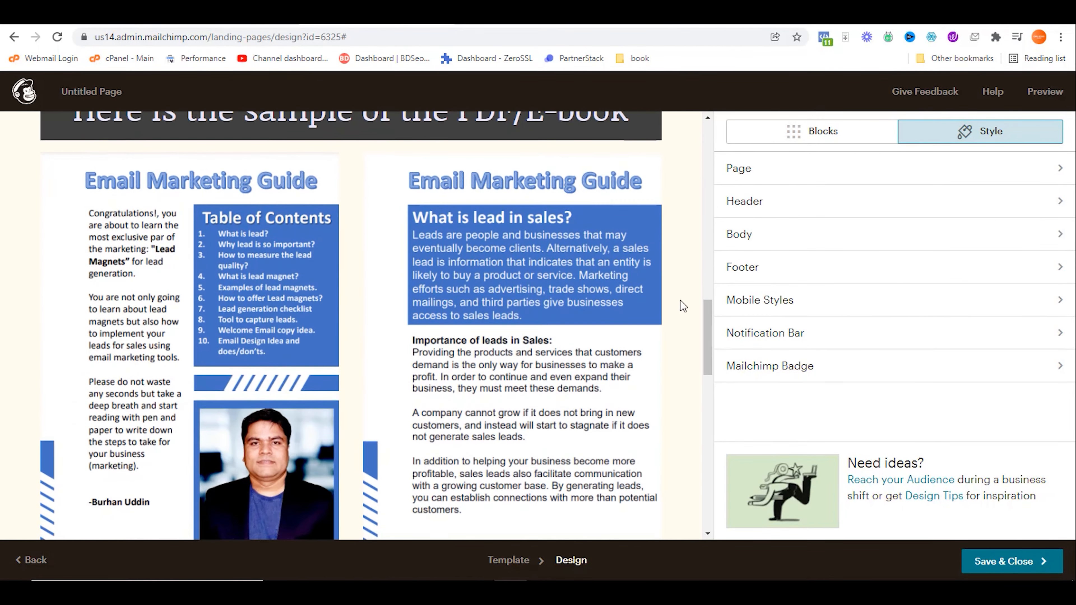
scroll(691, 318, down, 10)
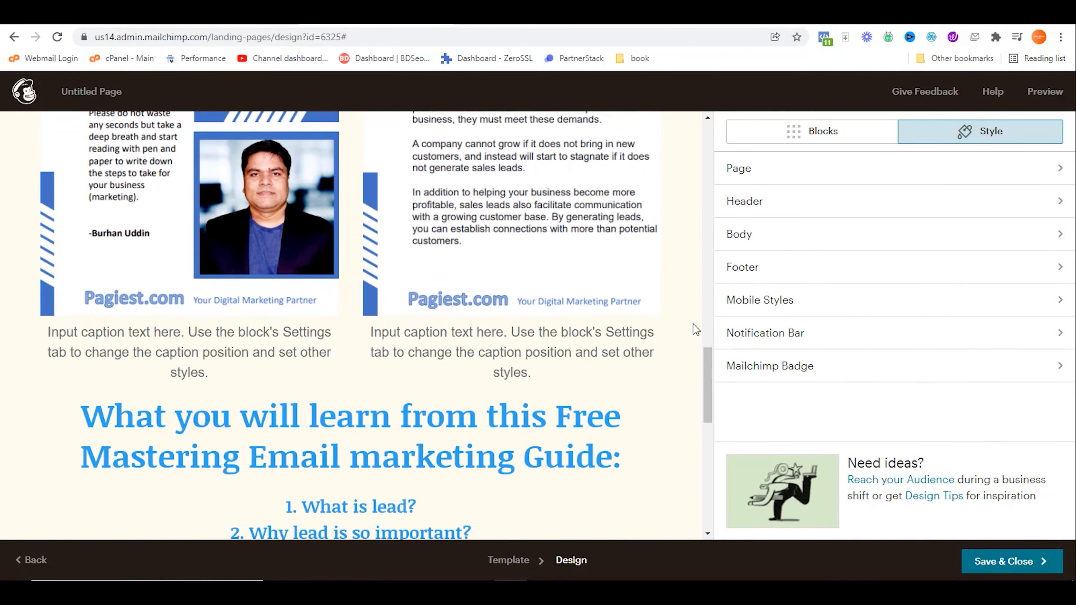
scroll(678, 358, down, 6)
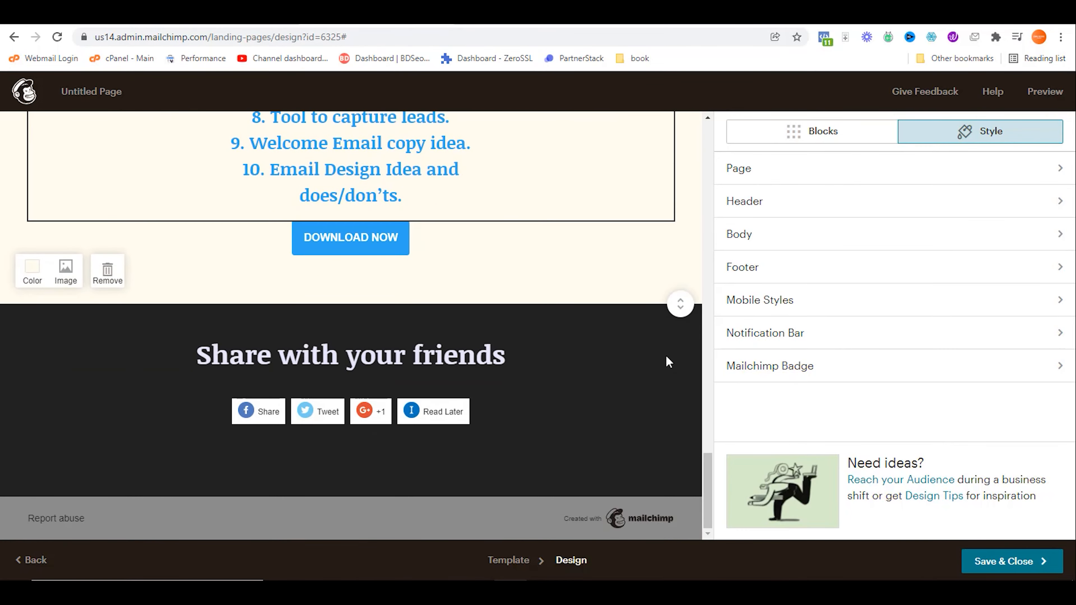
scroll(667, 358, up, 2)
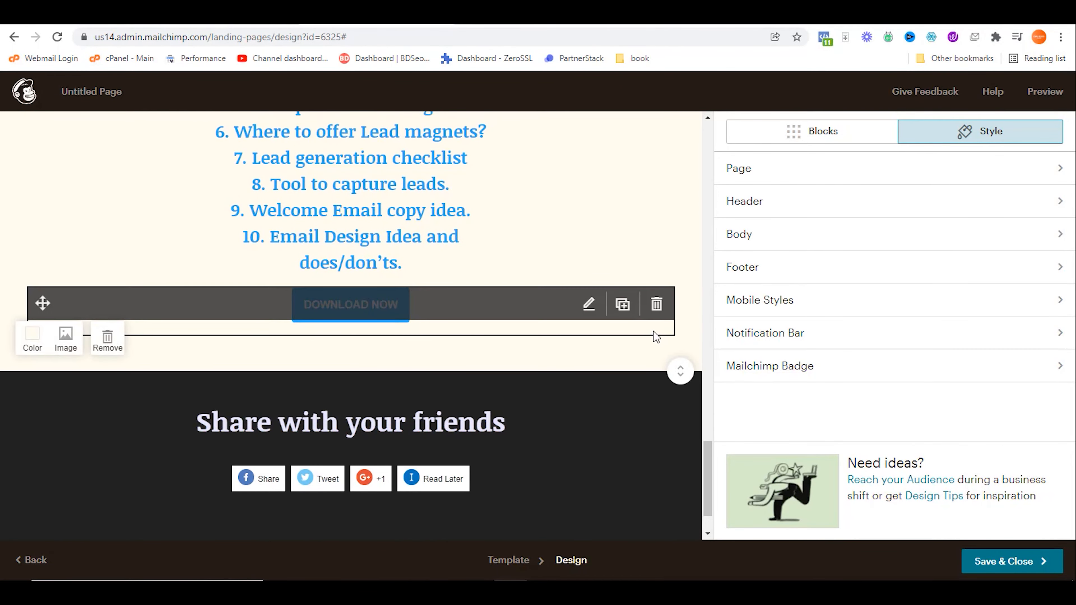
click(34, 338)
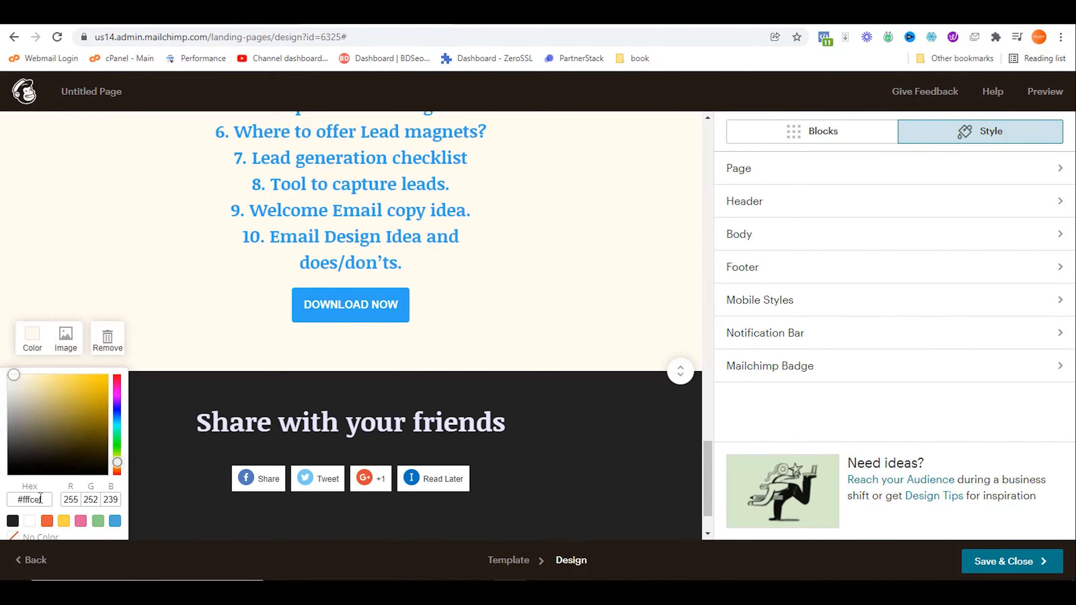
click(29, 527)
click(10, 197)
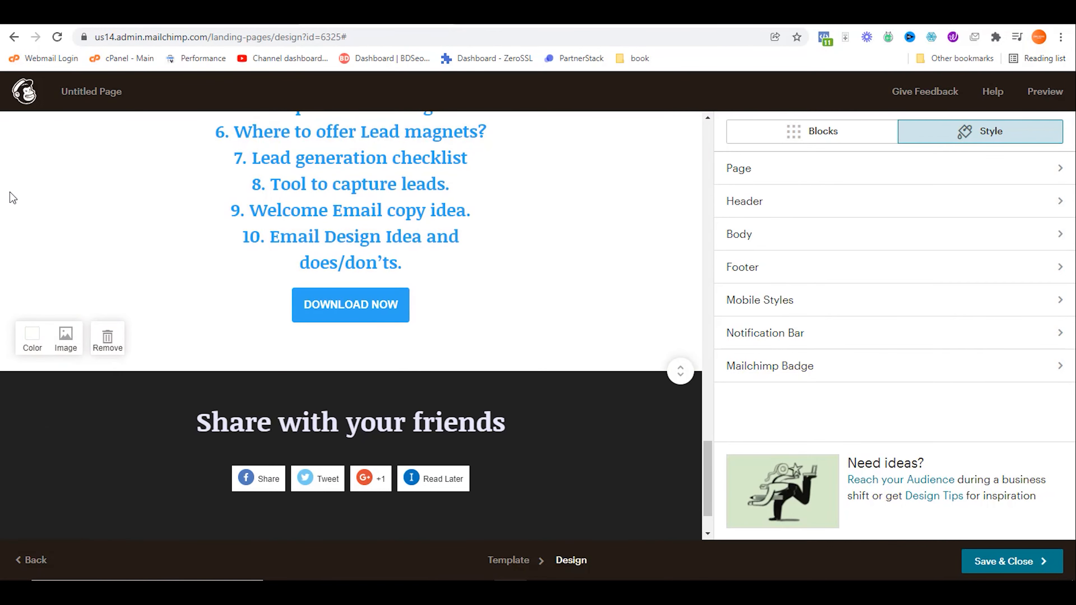
scroll(19, 197, up, 4)
scroll(18, 191, up, 15)
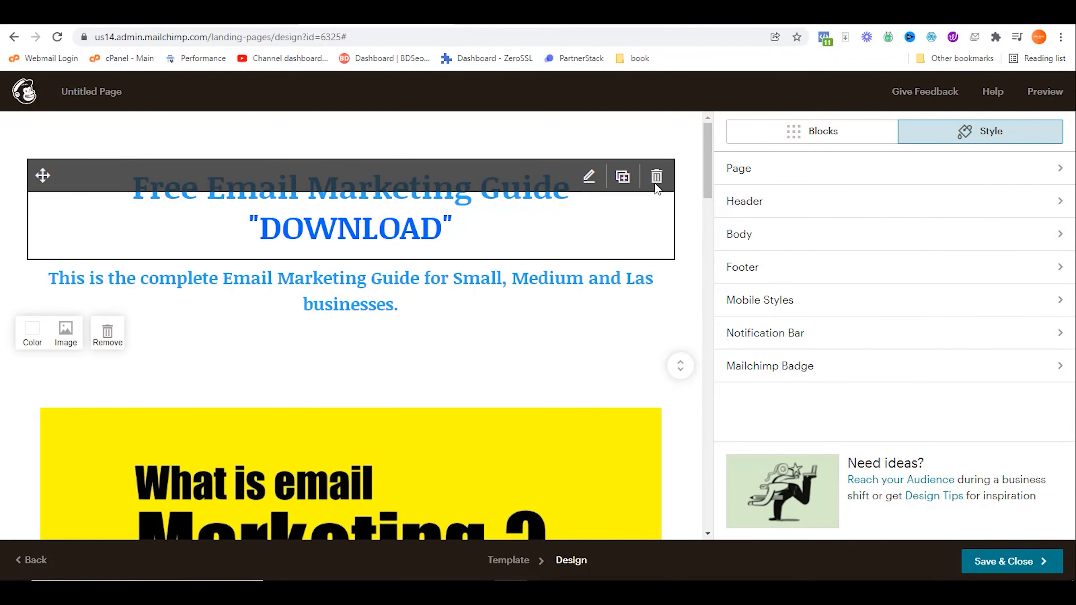
Step: Clear the header's 54 px top padding and save the header style
click(792, 203)
scroll(769, 351, down, 2)
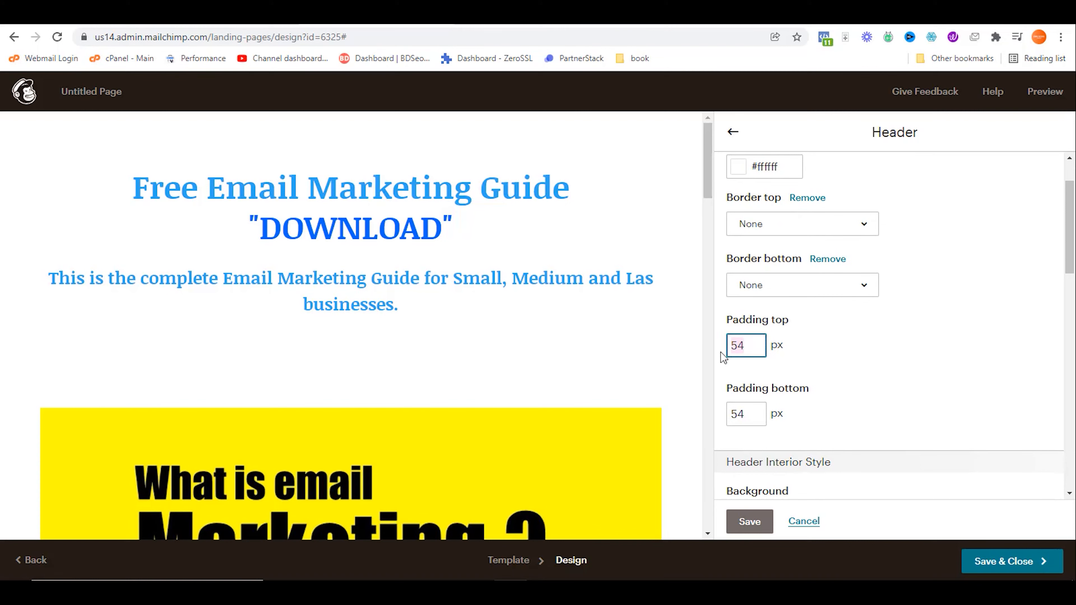
key(BackSpace)
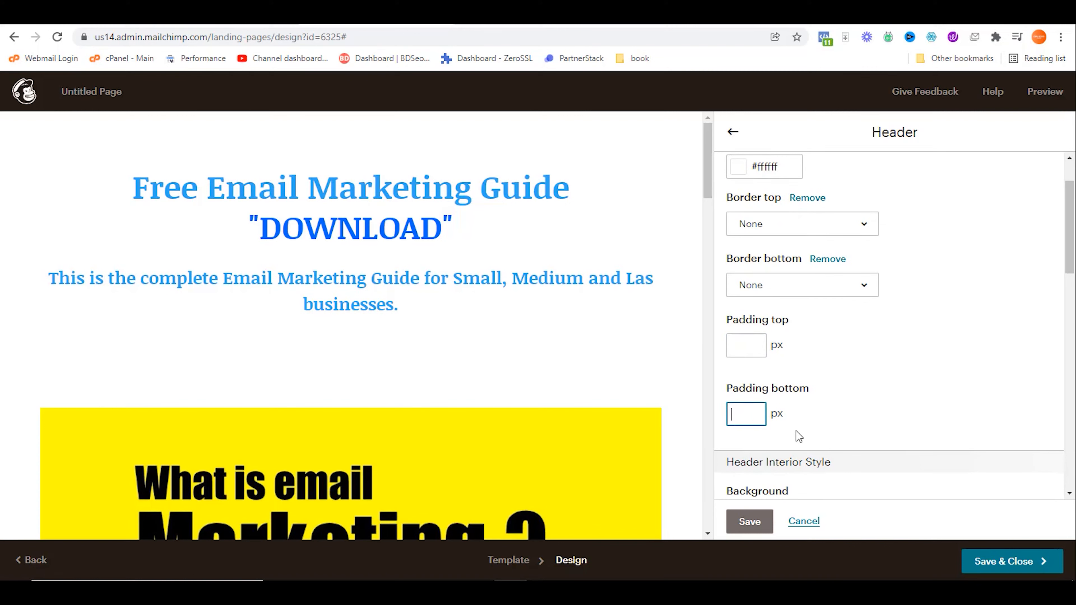
click(750, 521)
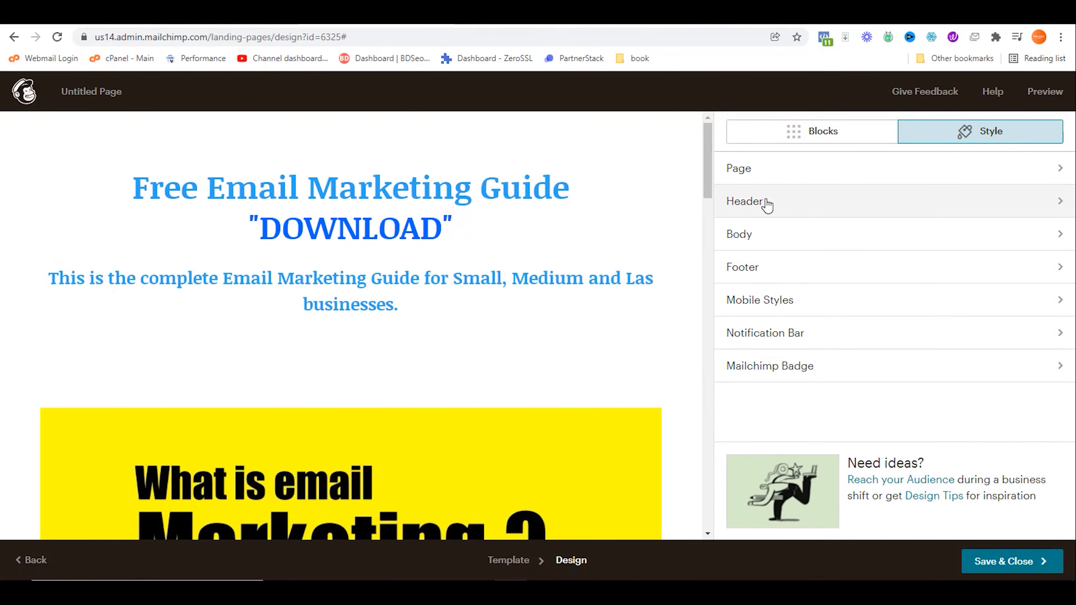
Step: Open the Body style settings and save them
click(763, 243)
scroll(820, 323, down, 5)
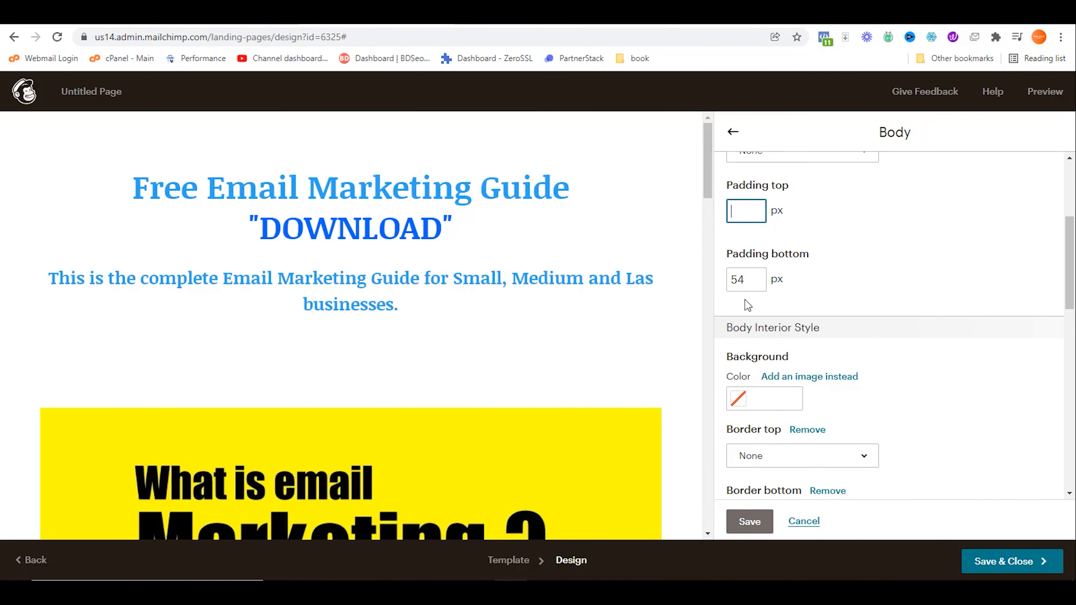
click(750, 522)
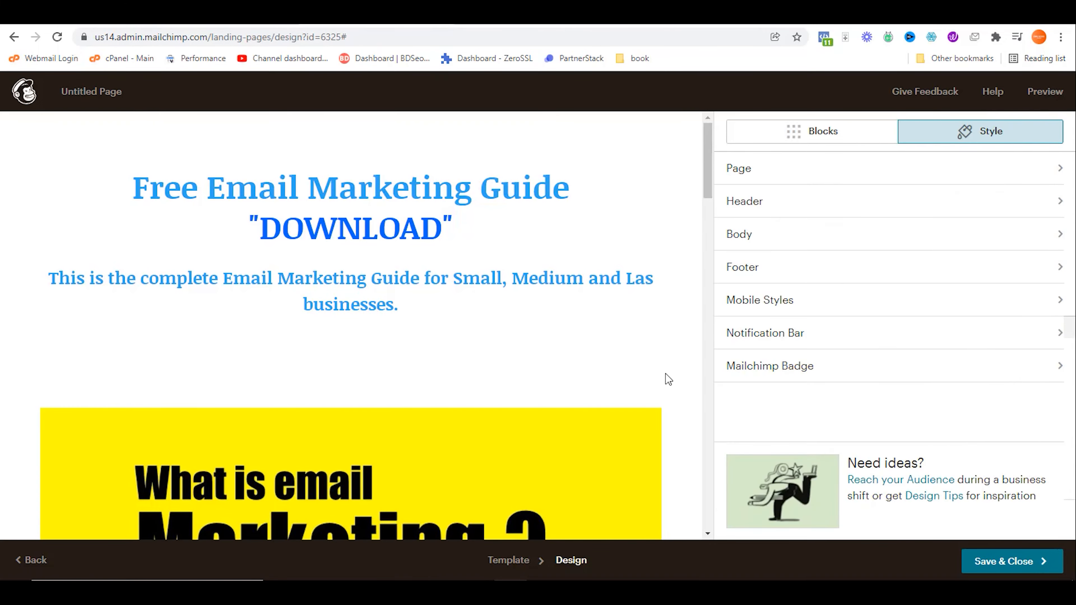
Step: Change the PDF sample banner's container background colour to blue
scroll(659, 343, down, 10)
scroll(659, 347, down, 15)
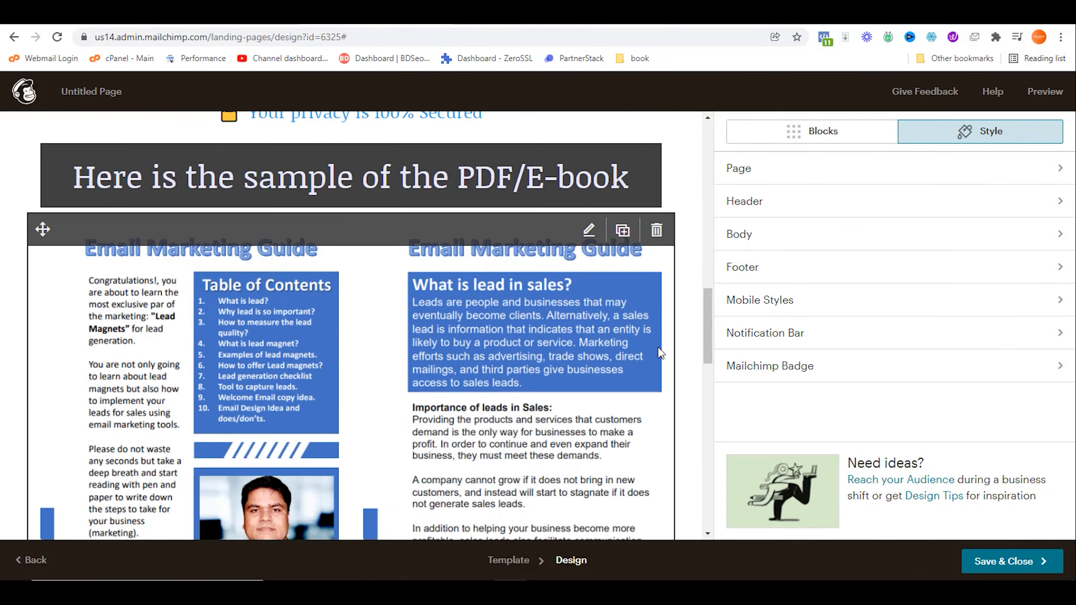
scroll(659, 348, up, 13)
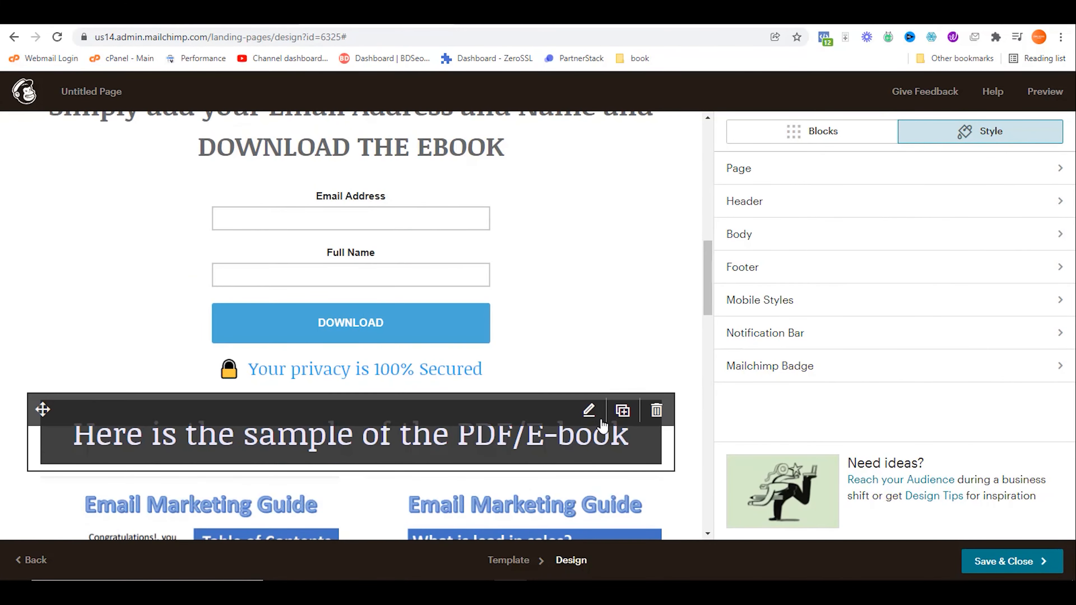
click(589, 412)
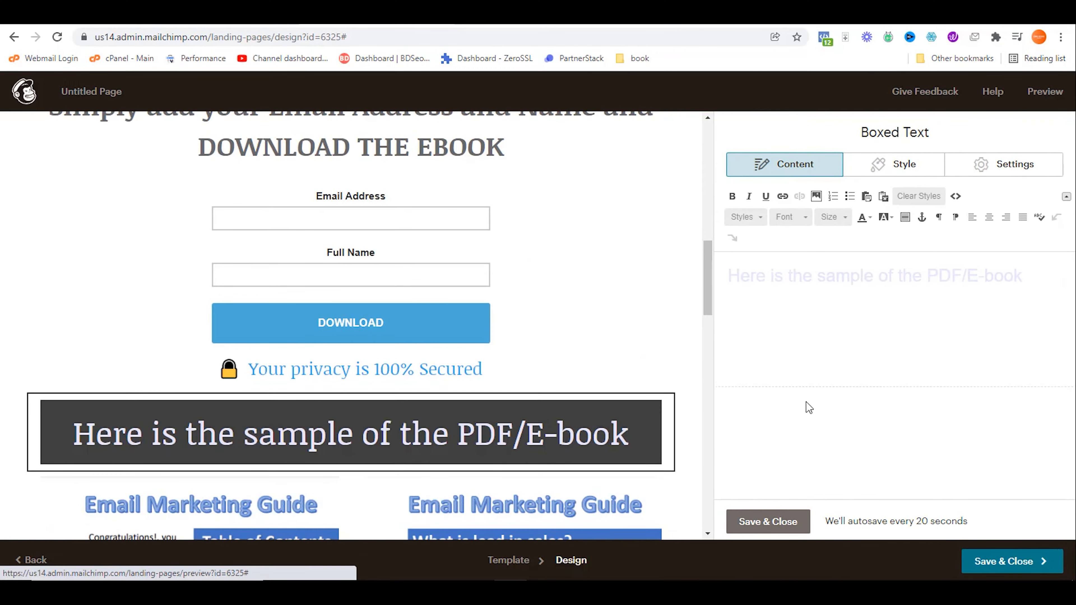
click(898, 165)
scroll(873, 305, down, 3)
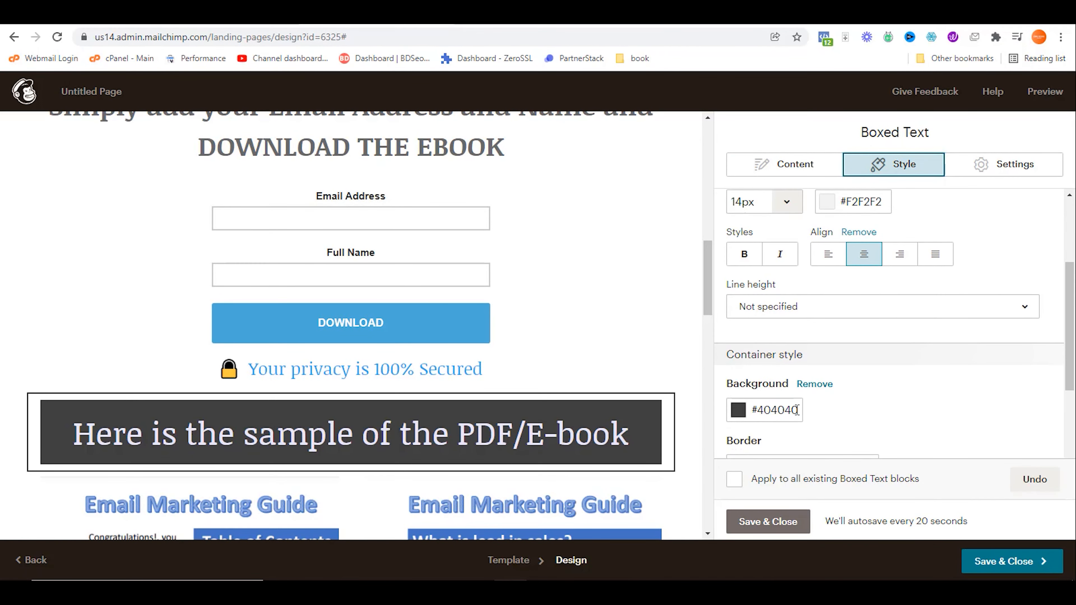
drag(799, 410, 749, 424)
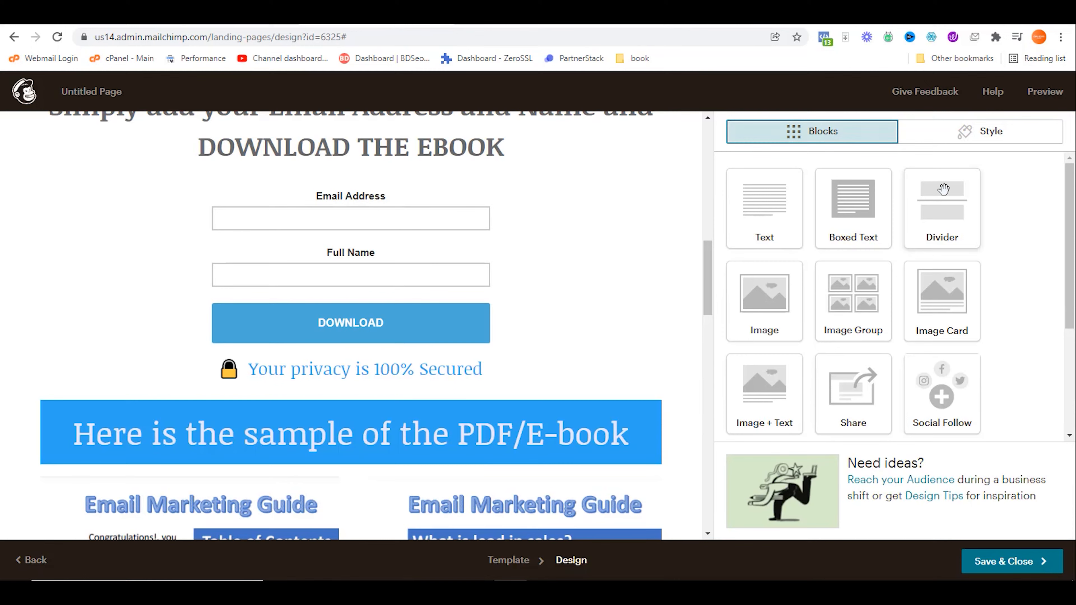
Step: Place a divider above the PDF sample banner and remove its top border
drag(944, 196, 468, 407)
drag(802, 332, 467, 407)
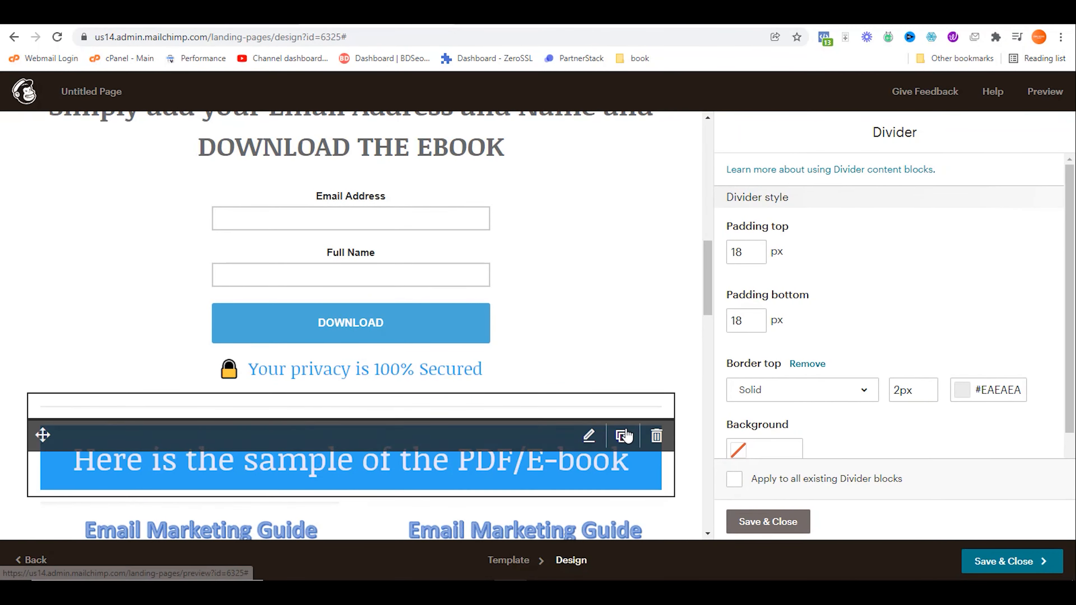
click(807, 364)
Step: Save the borderless divider, then add another divider below the sample images
click(750, 519)
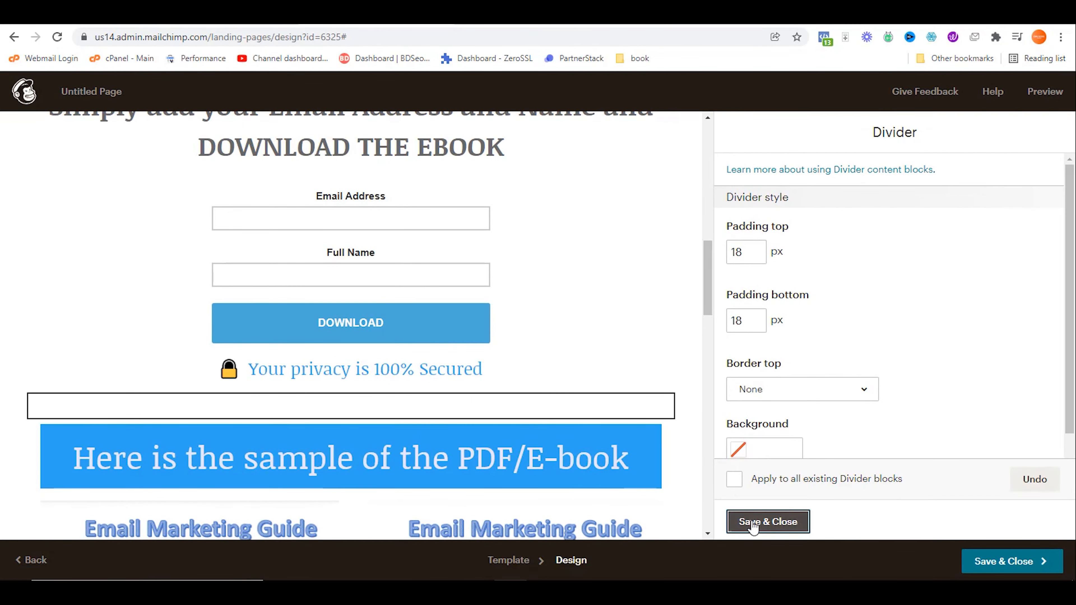
scroll(682, 454, down, 3)
scroll(681, 454, down, 8)
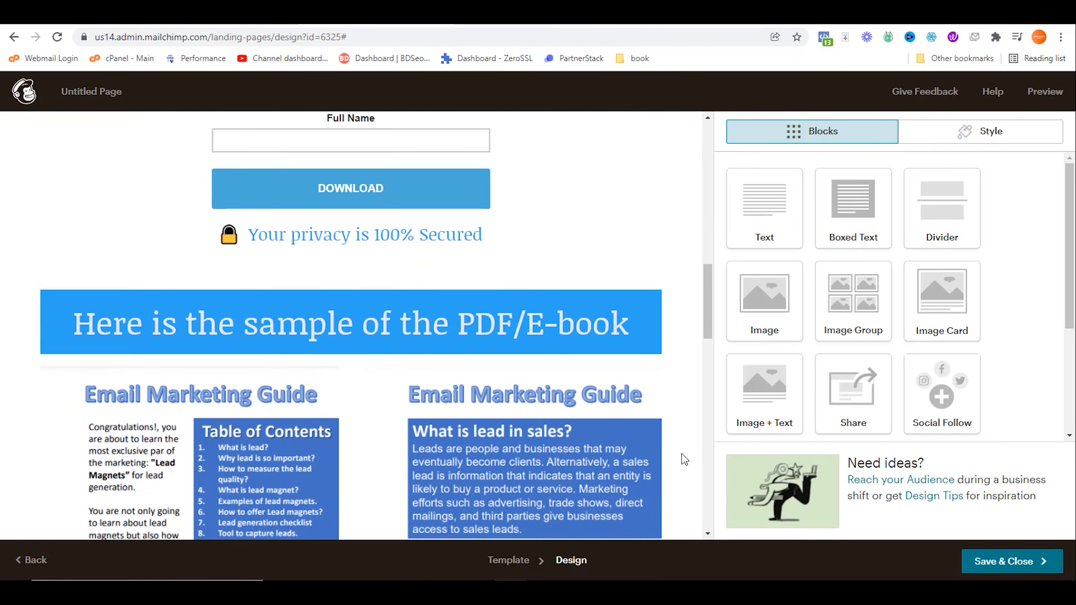
scroll(682, 462, down, 6)
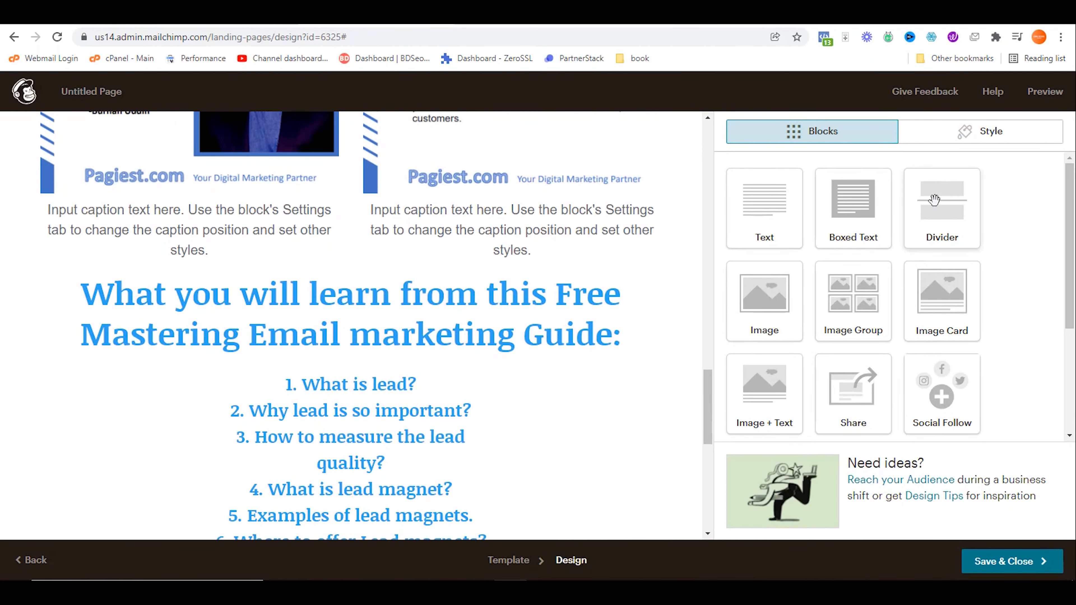
drag(935, 199, 503, 296)
drag(571, 292, 217, 213)
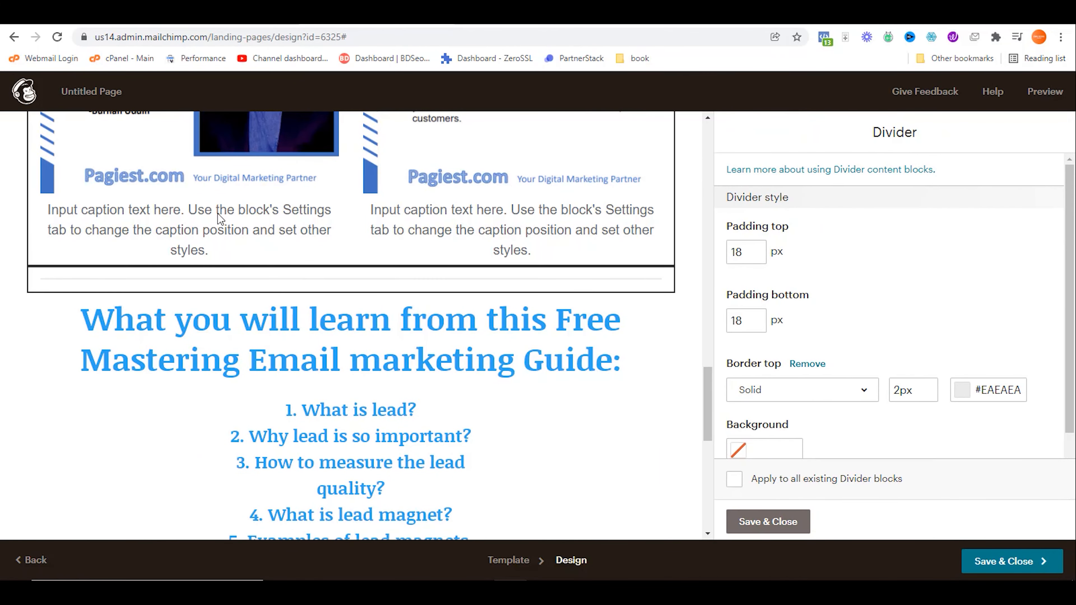
Step: Delete the first column's placeholder caption in the Image + Text block
click(337, 229)
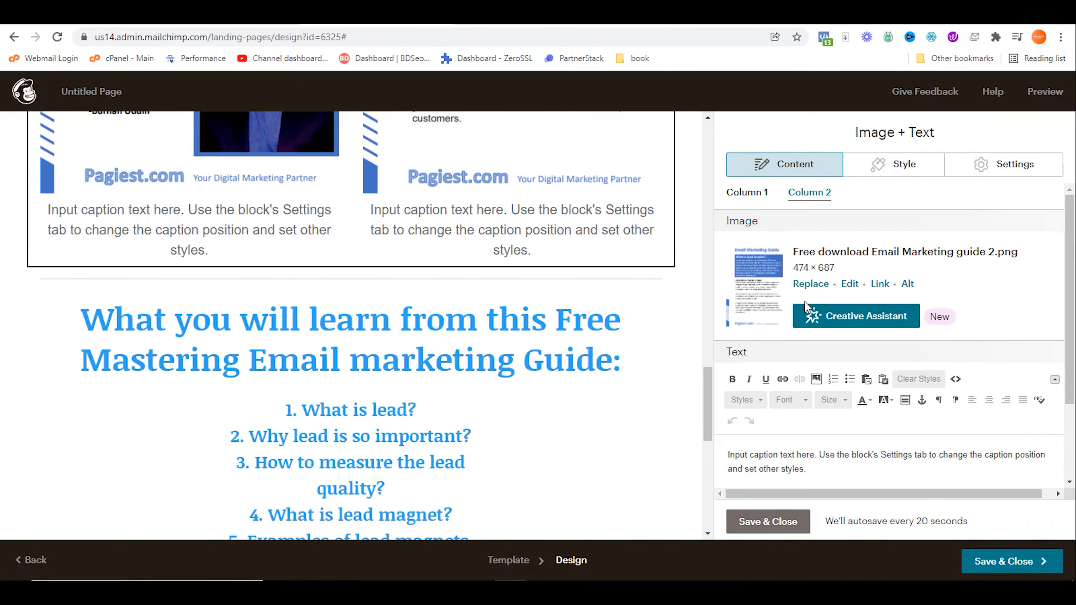
click(756, 200)
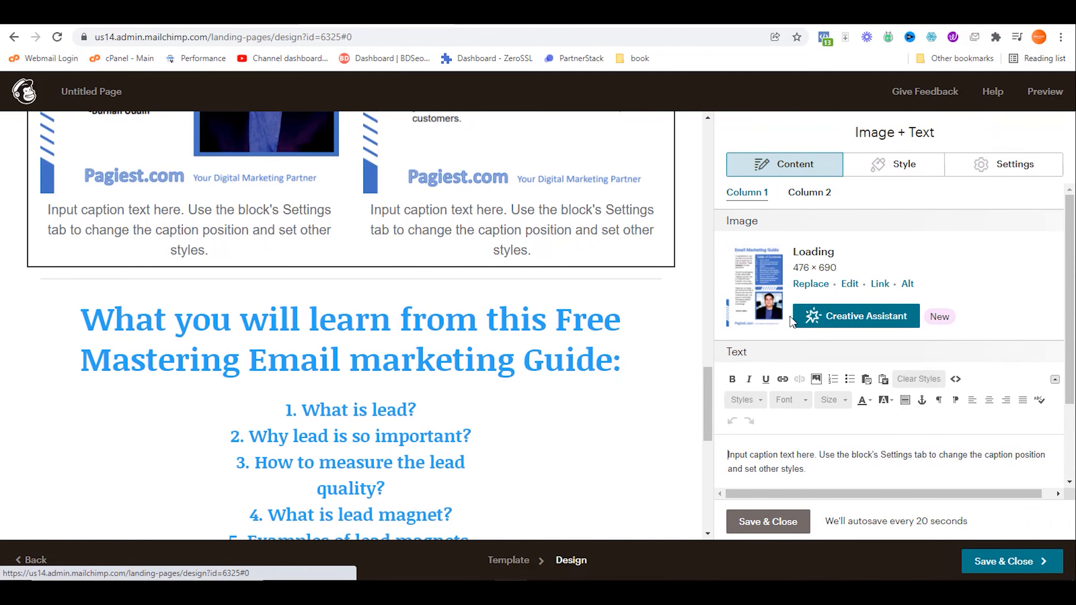
scroll(796, 339, down, 2)
drag(809, 367, 695, 331)
key(BackSpace)
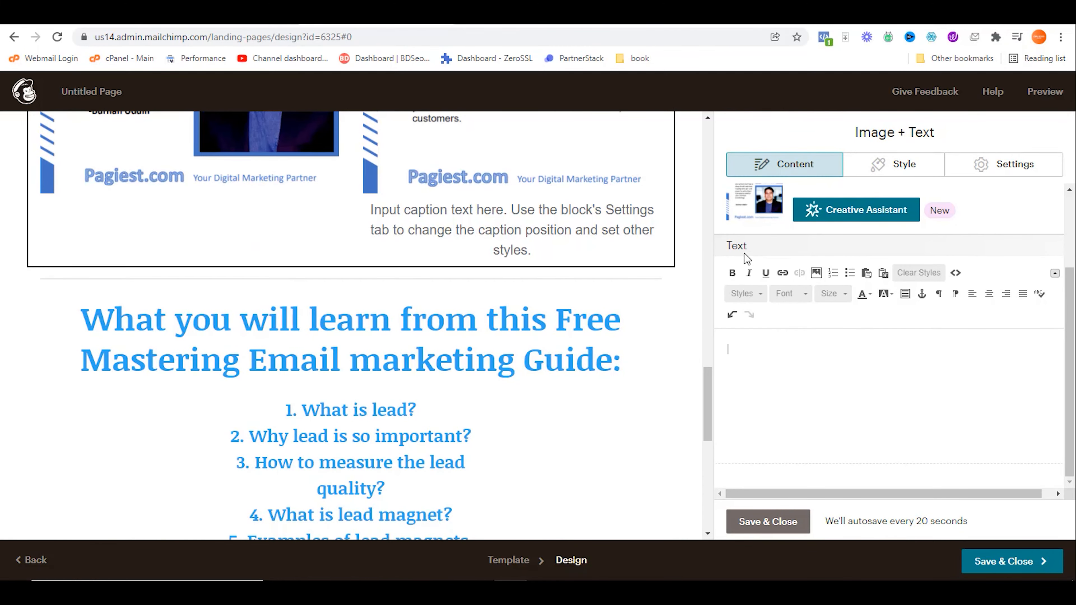
scroll(796, 248, up, 2)
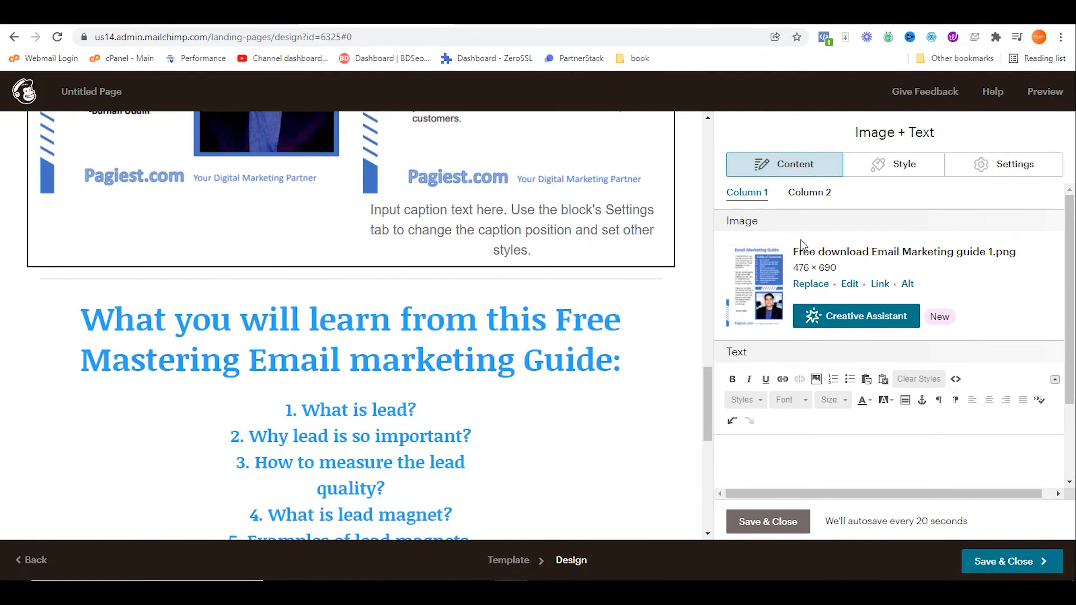
Step: Delete the second column's placeholder caption and save the Image + Text block
click(815, 199)
scroll(814, 394, down, 2)
drag(811, 367, 708, 335)
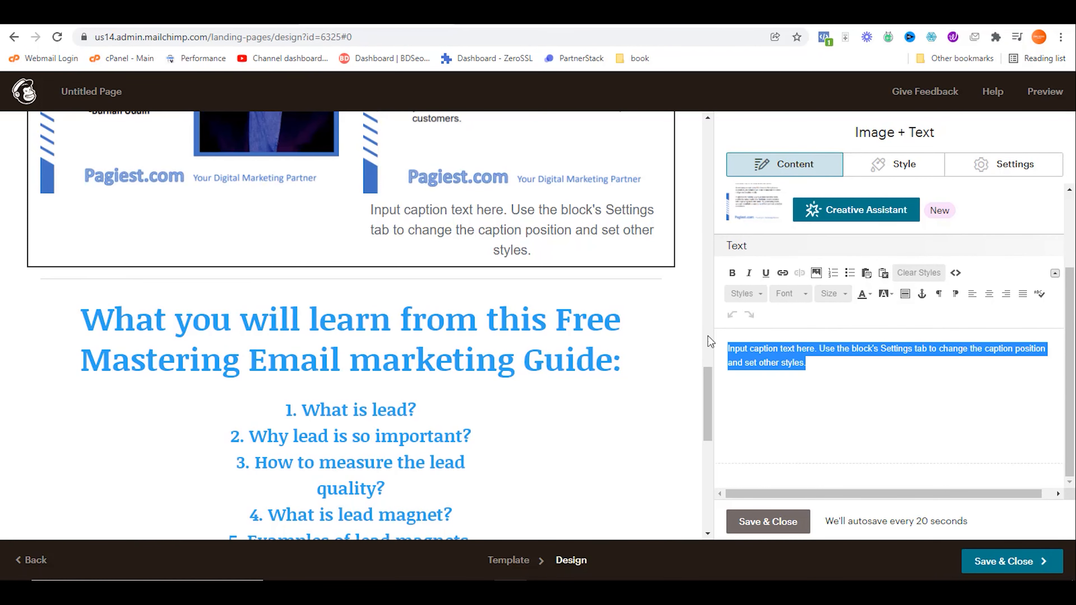
key(BackSpace)
click(768, 521)
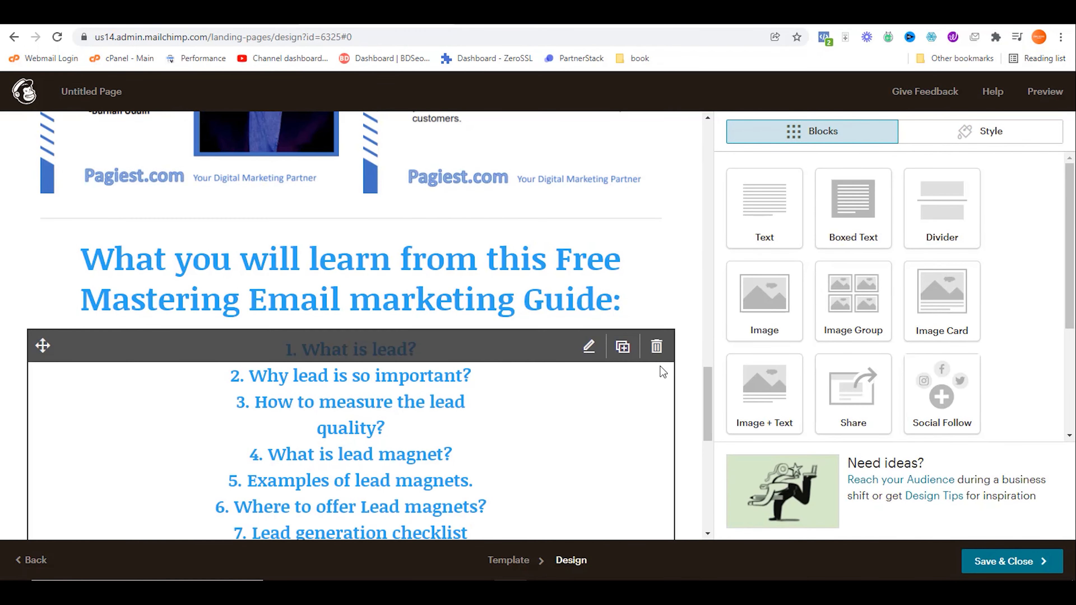
scroll(671, 328, down, 8)
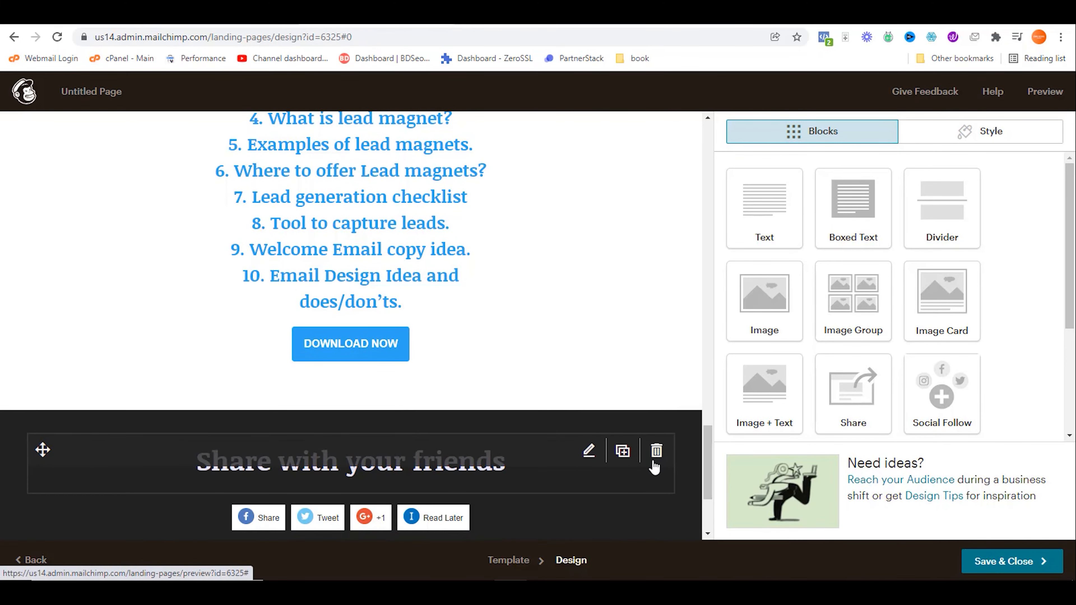
scroll(651, 402, down, 3)
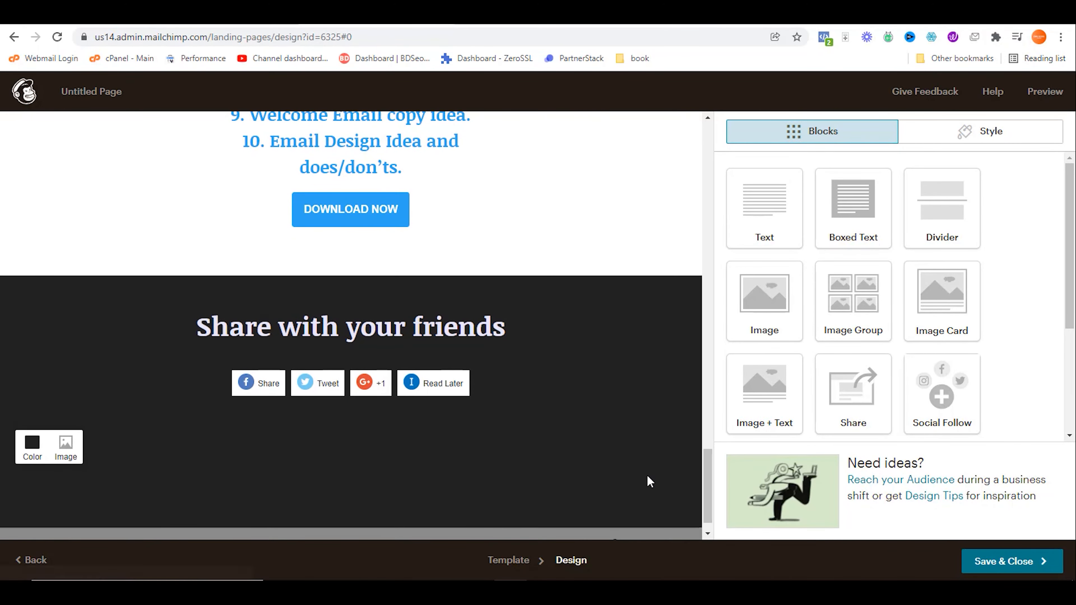
scroll(646, 474, down, 1)
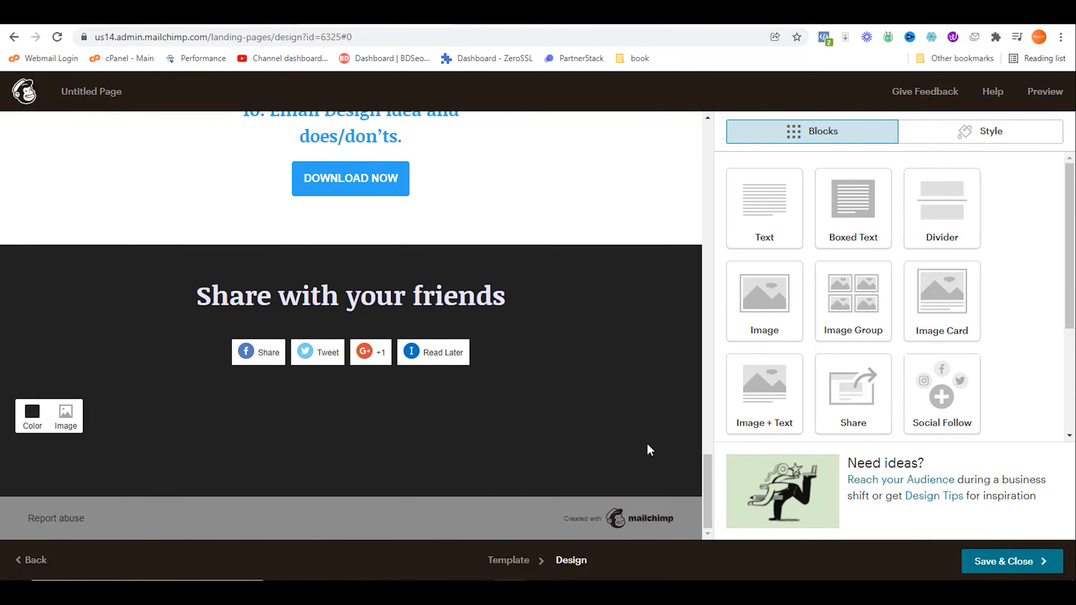
click(1046, 93)
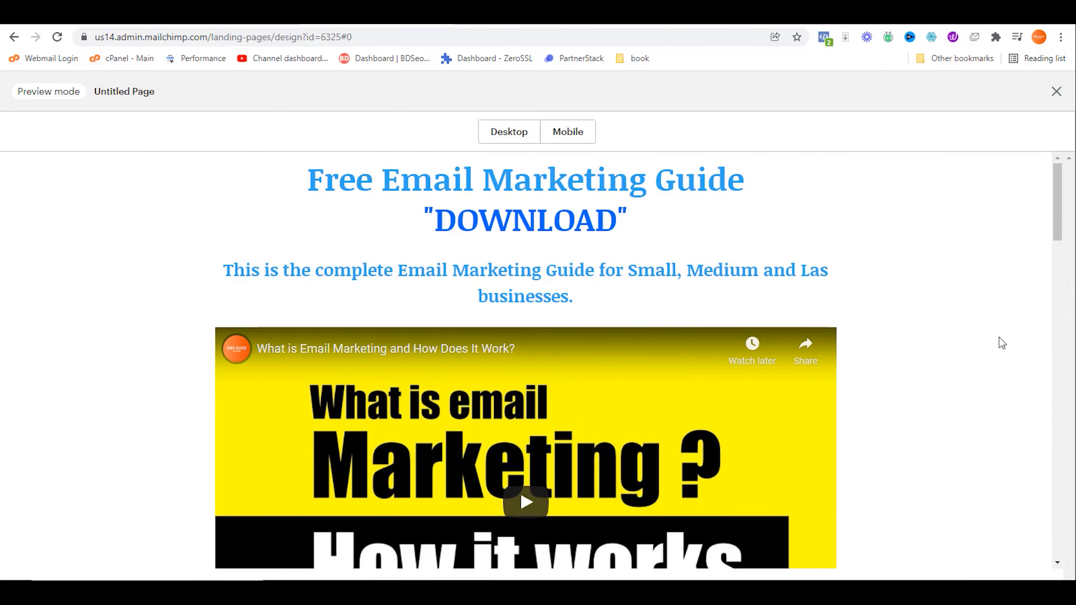
scroll(983, 348, down, 3)
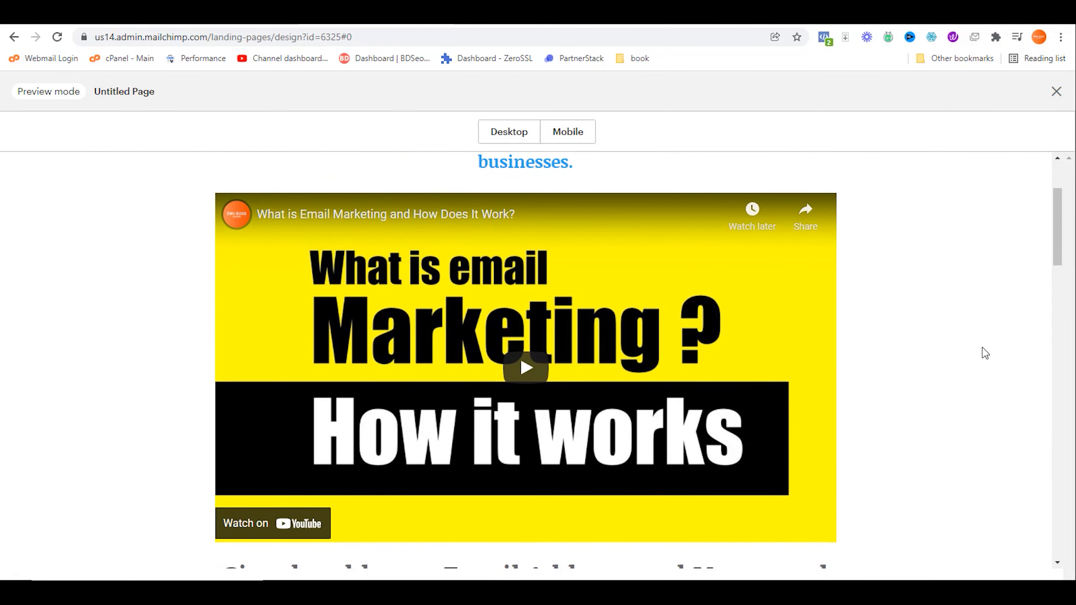
scroll(982, 347, down, 7)
scroll(982, 360, down, 8)
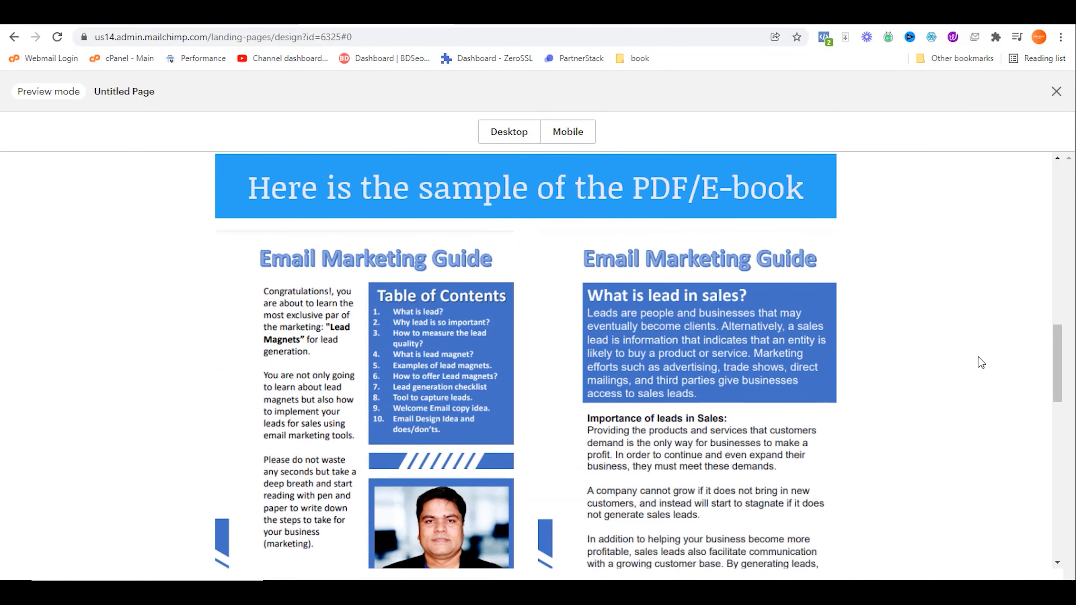
scroll(978, 358, down, 10)
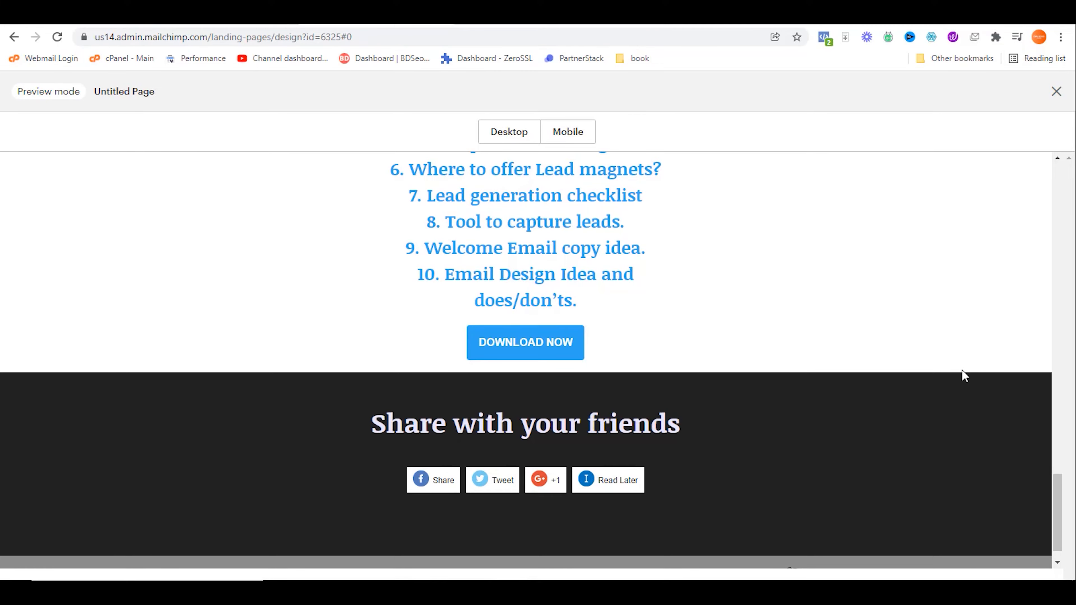
scroll(956, 377, up, 15)
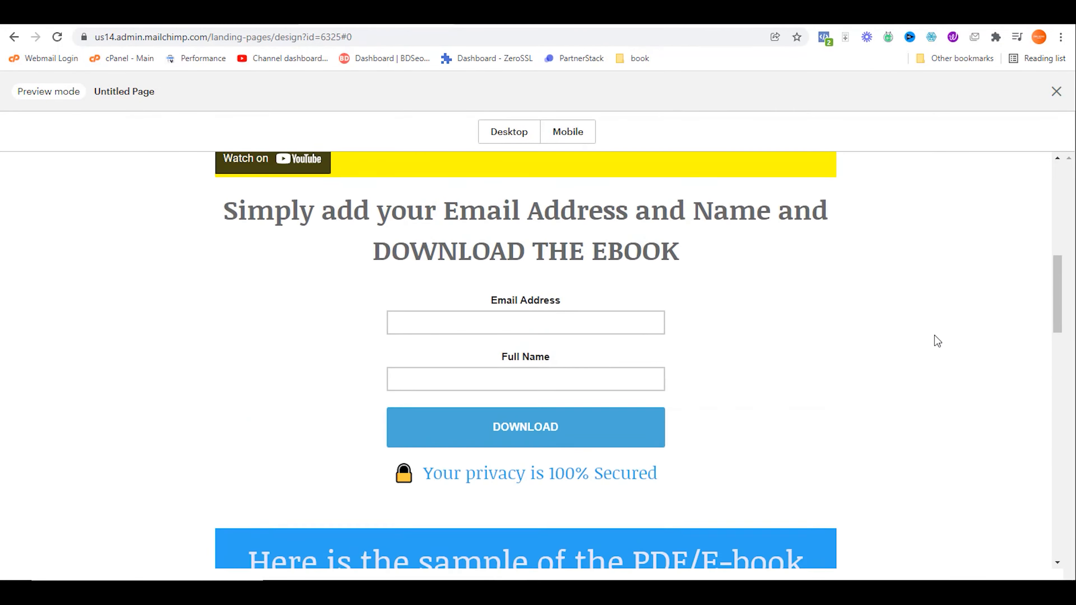
scroll(932, 334, up, 5)
Step: Close the preview, review the full landing page design, and save and close it
click(1057, 91)
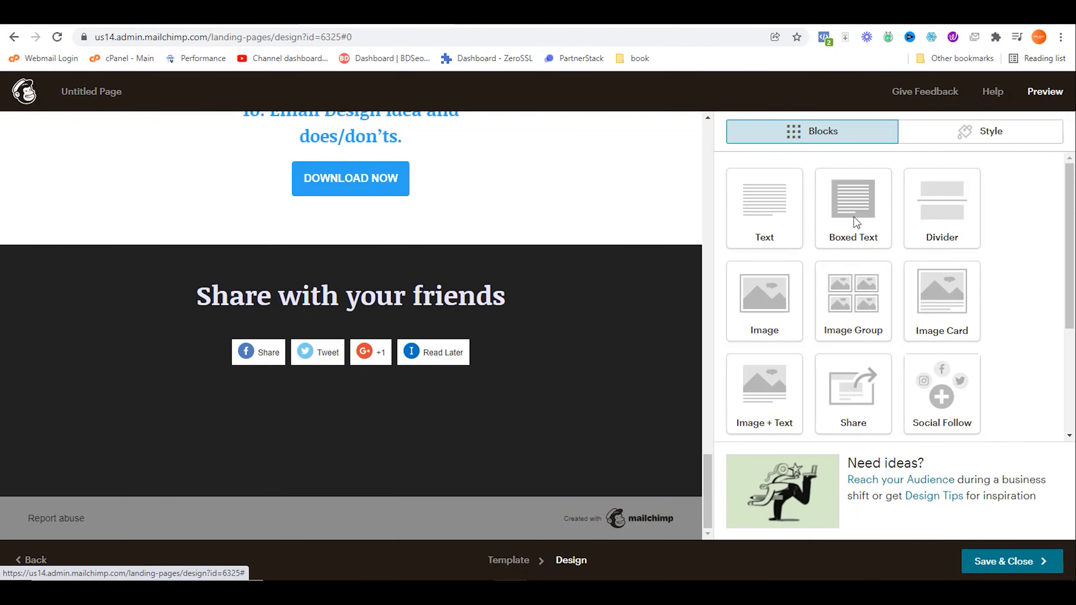
scroll(578, 259, up, 10)
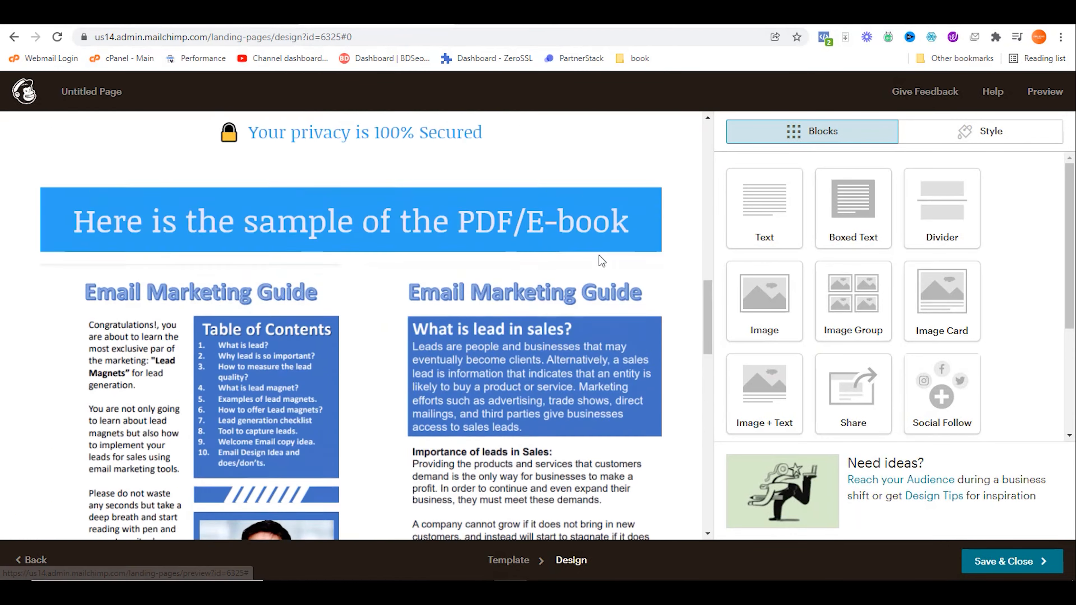
scroll(599, 255, up, 10)
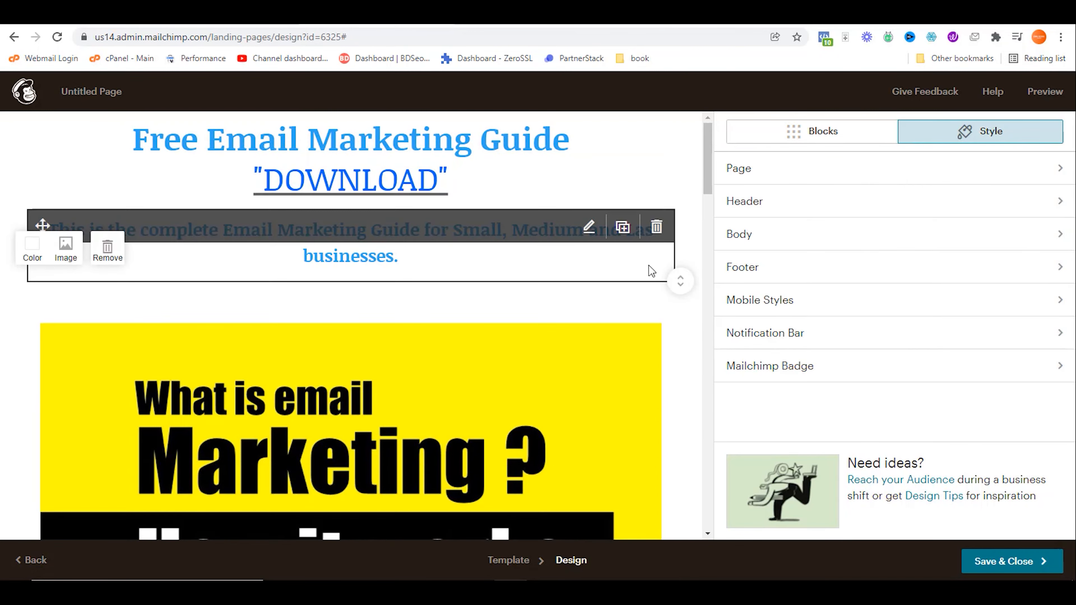
scroll(684, 295, down, 10)
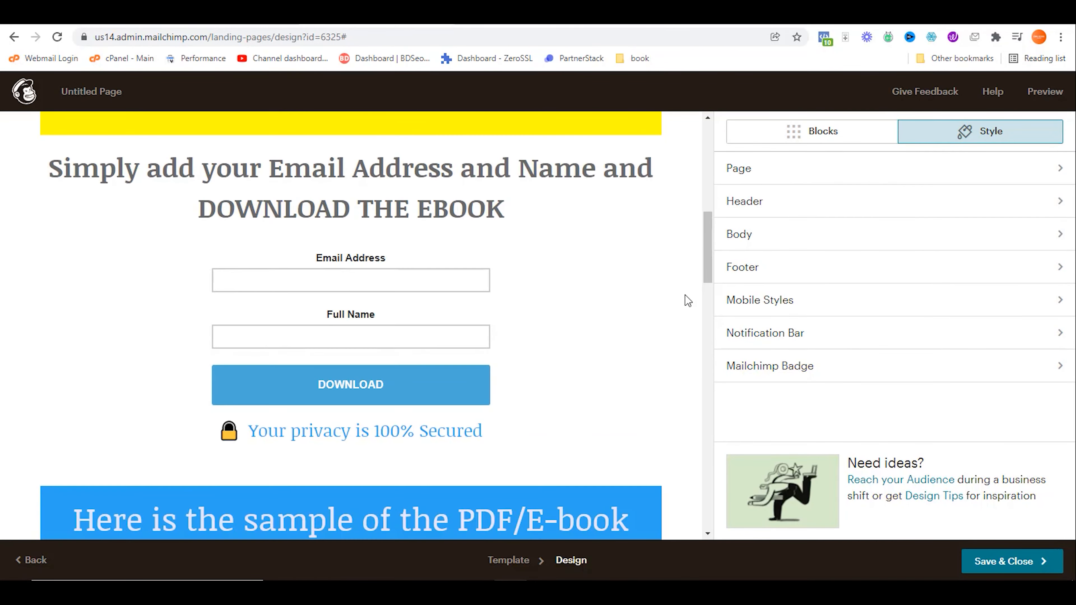
scroll(685, 295, down, 15)
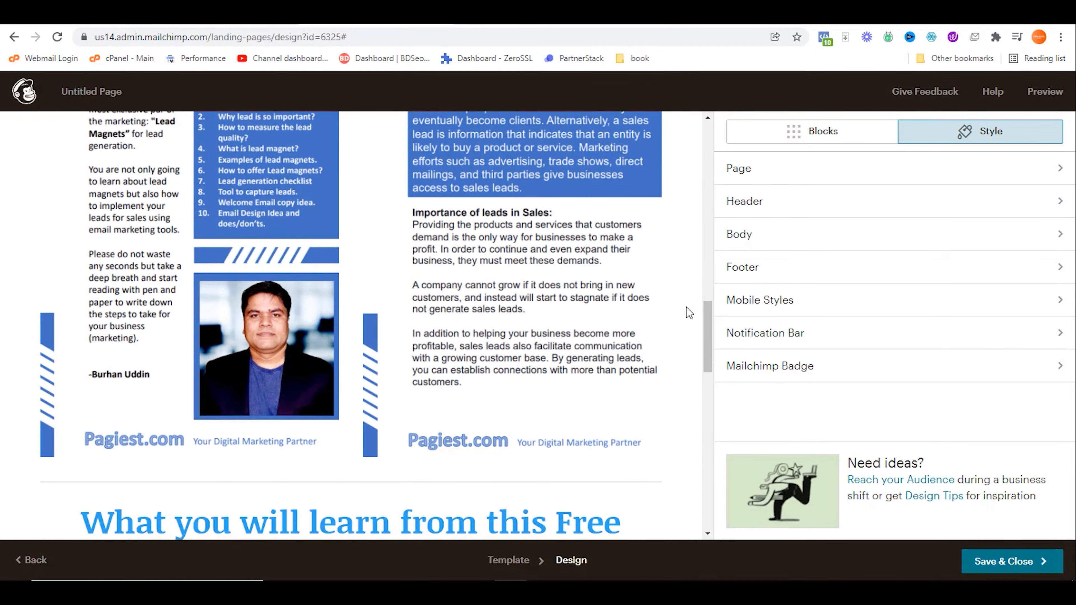
scroll(688, 313, down, 5)
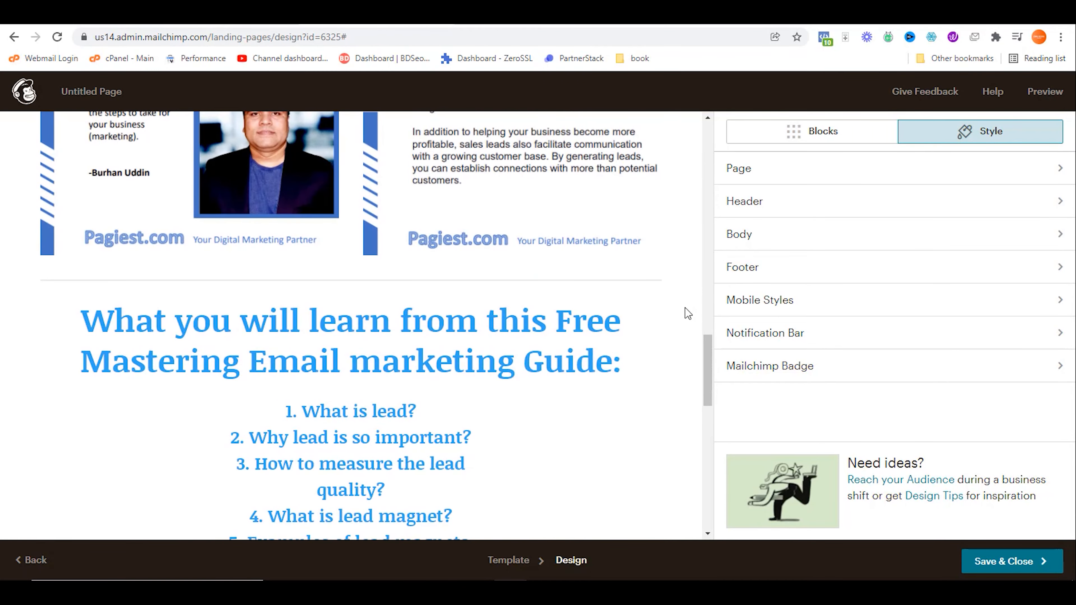
scroll(688, 313, down, 12)
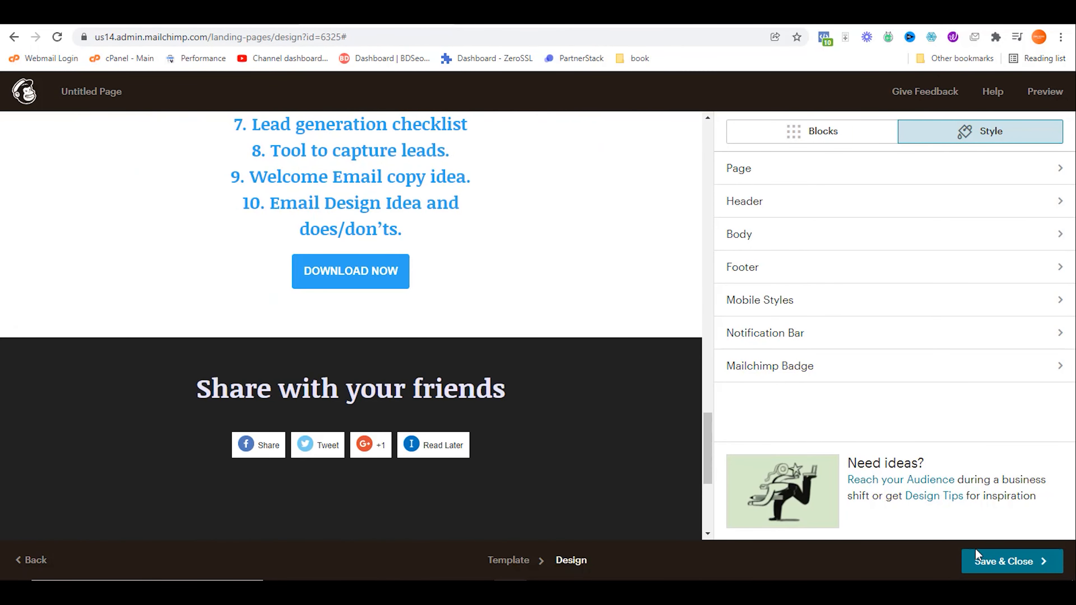
click(996, 559)
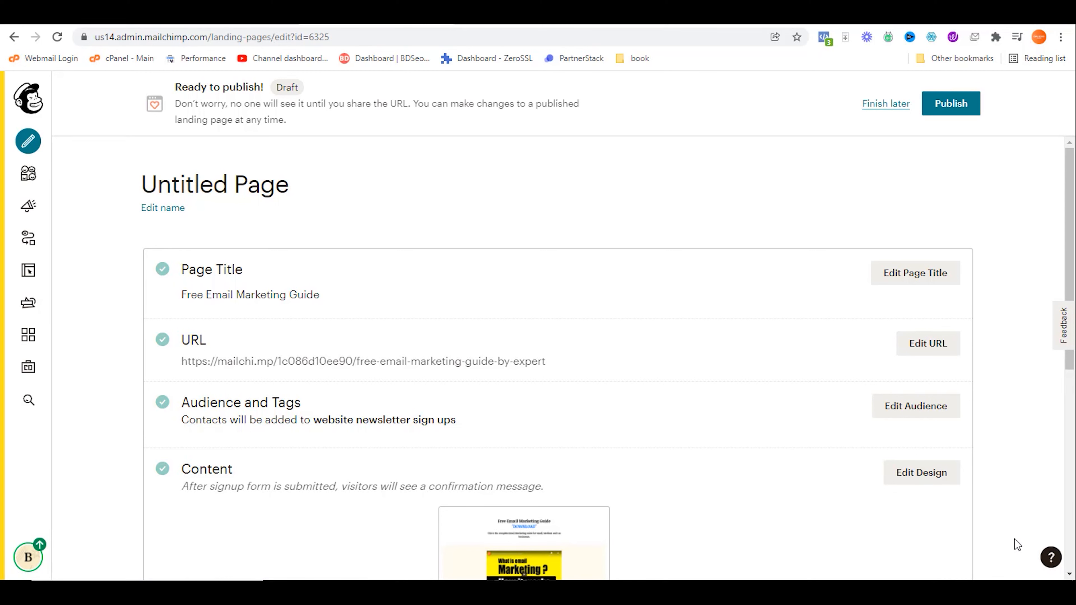
Step: Replace the 'Untitled Page' name with 'Email Marketing Guide Free Giveaway'
click(162, 208)
triple_click(201, 181)
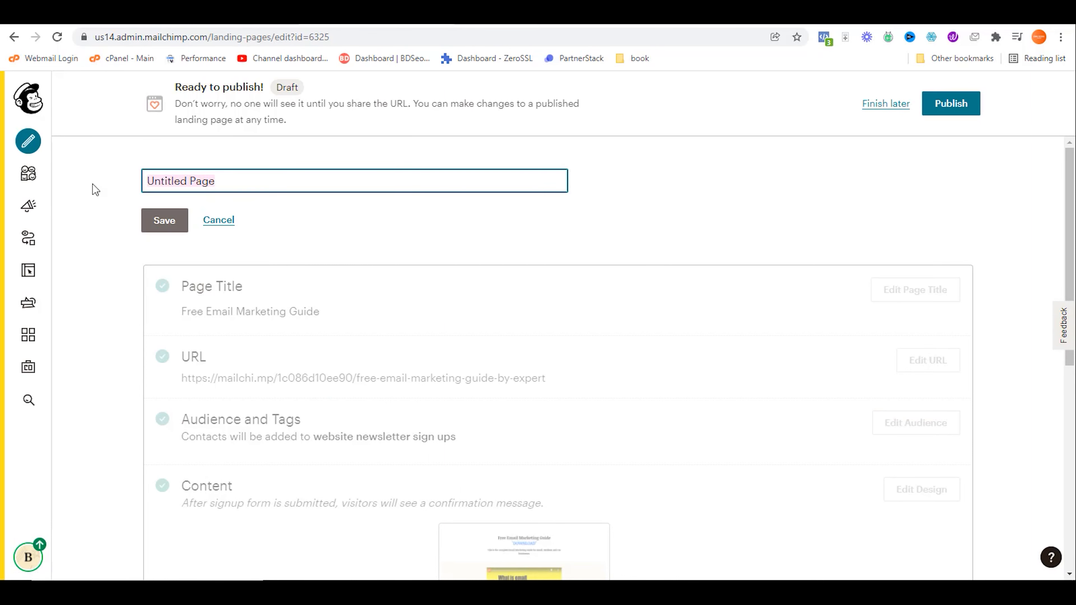
text(Email )
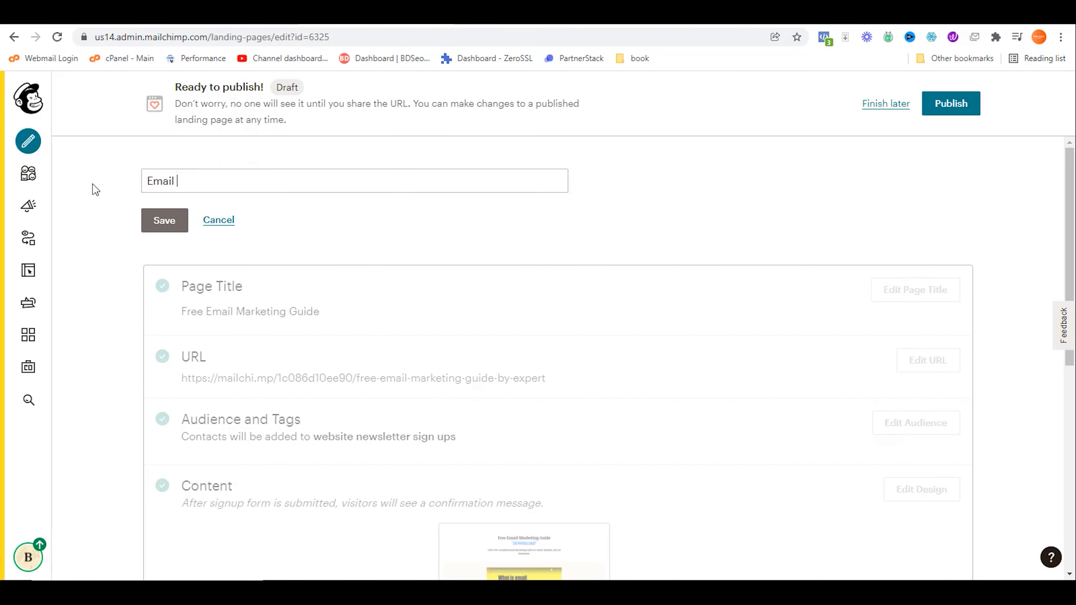
text(Marketing 9guyide)
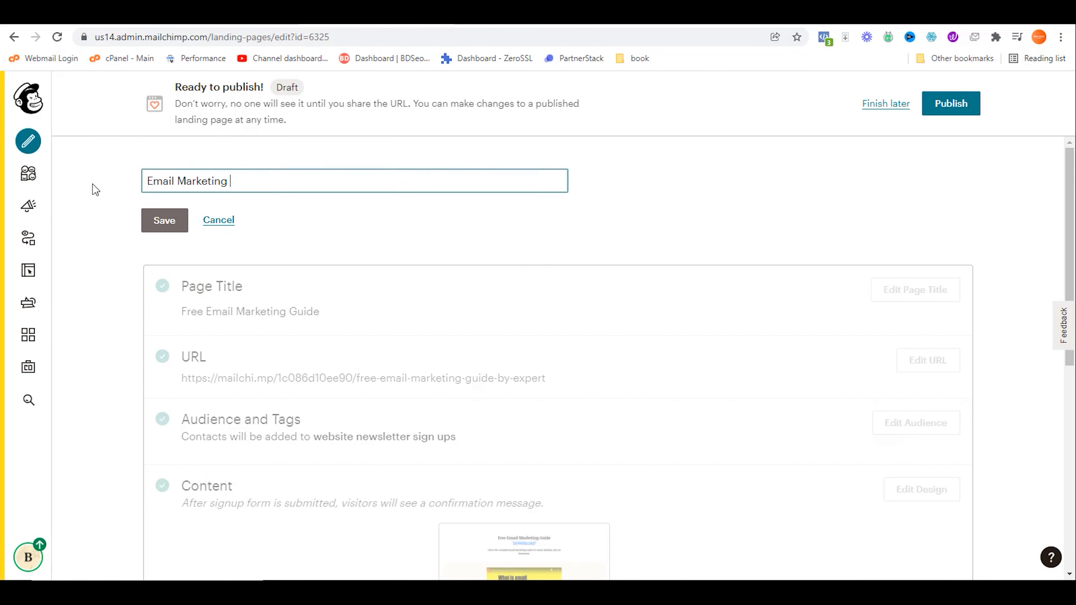
key(BackSpace)
key(BackSpace)
key(BackSpace)
key(BackSpace)
key(BackSpace)
key(BackSpace)
key(BackSpace)
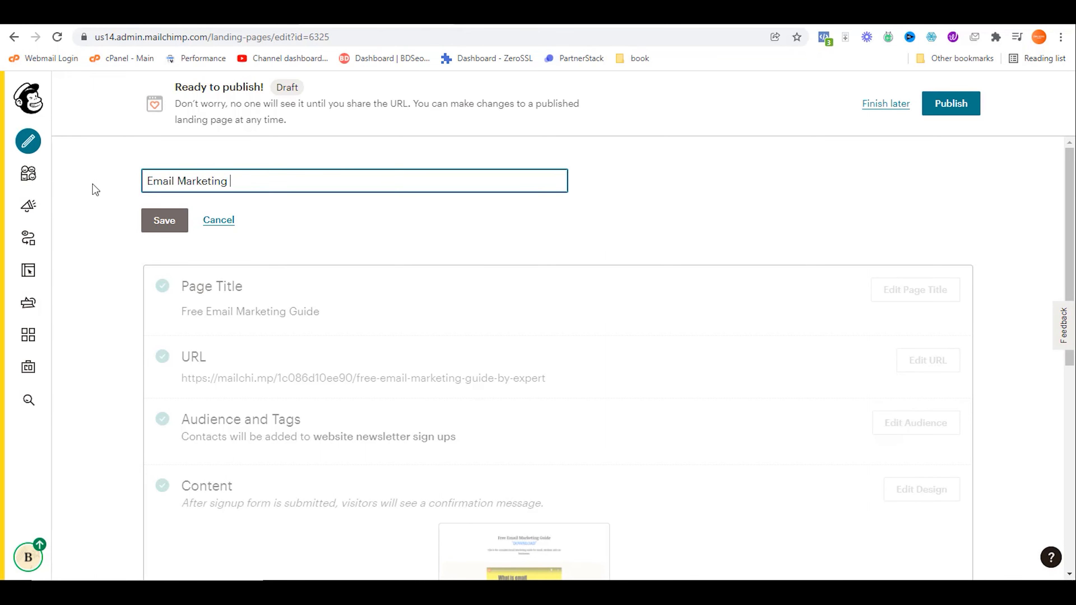
text(Guide Free gi)
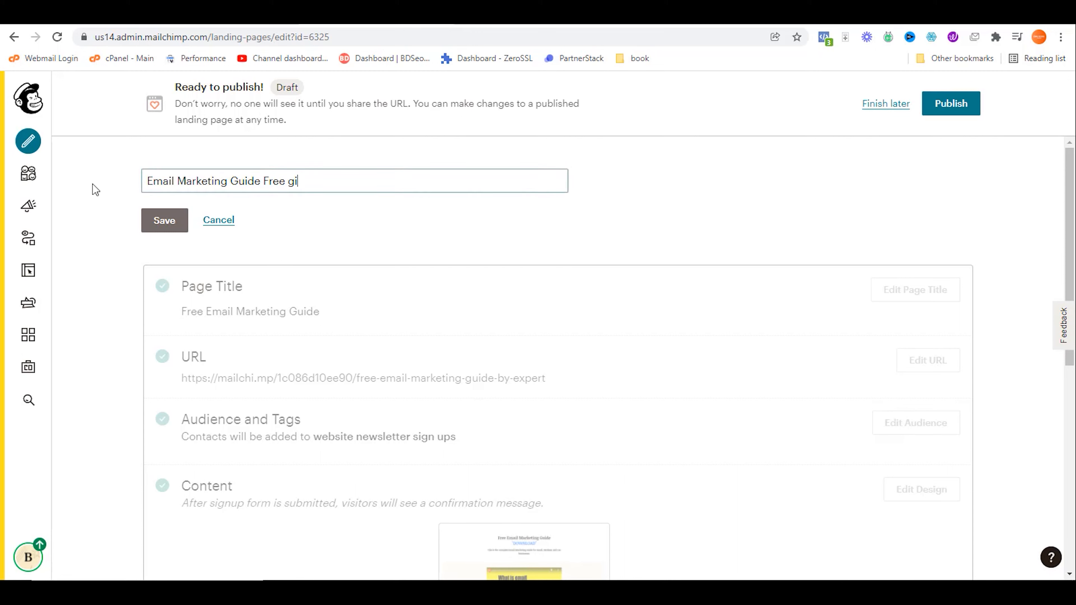
text(veaway)
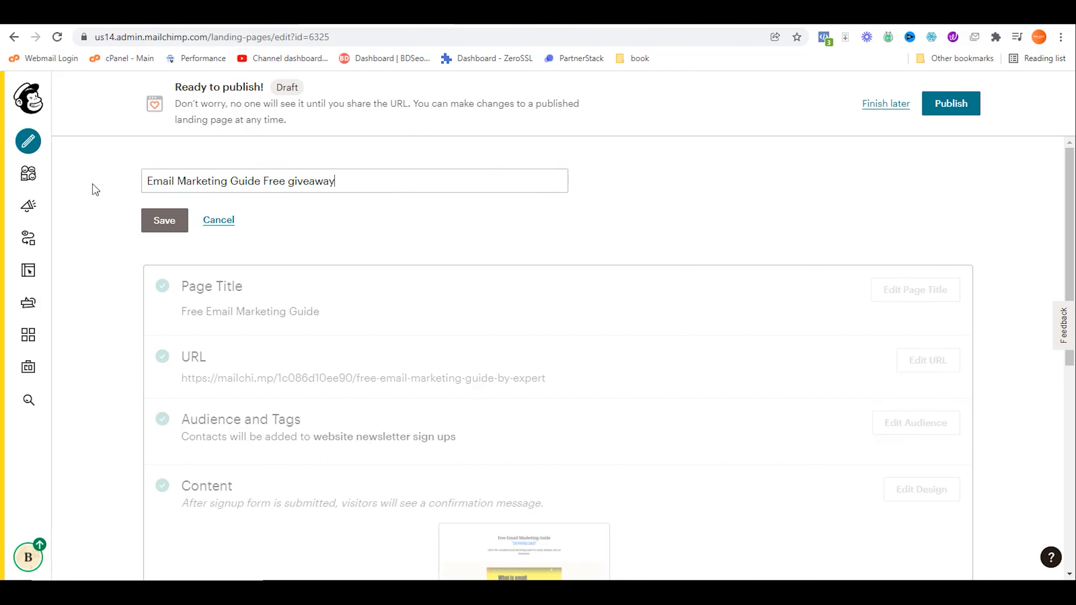
key(Return)
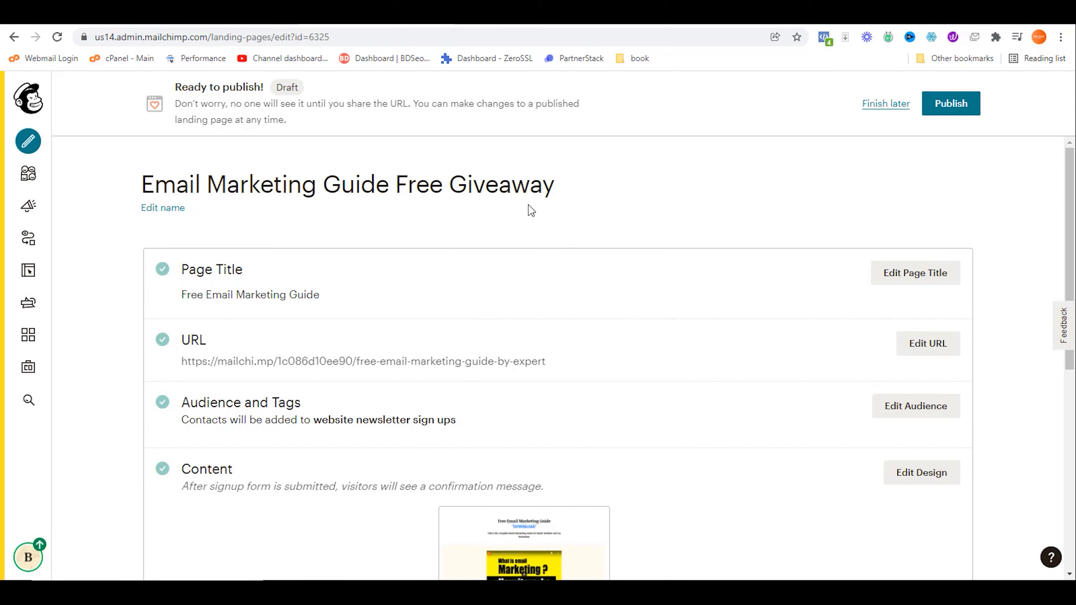
Step: Open the landing page's URL in a new tab, then return to the page settings
drag(558, 184, 135, 194)
drag(181, 362, 547, 360)
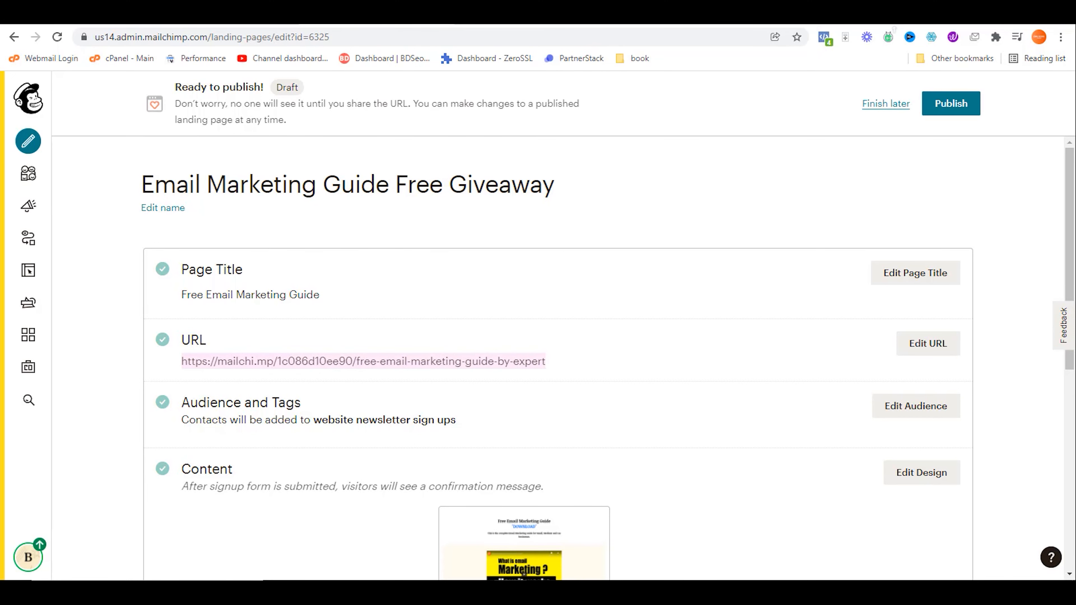
click(563, 394)
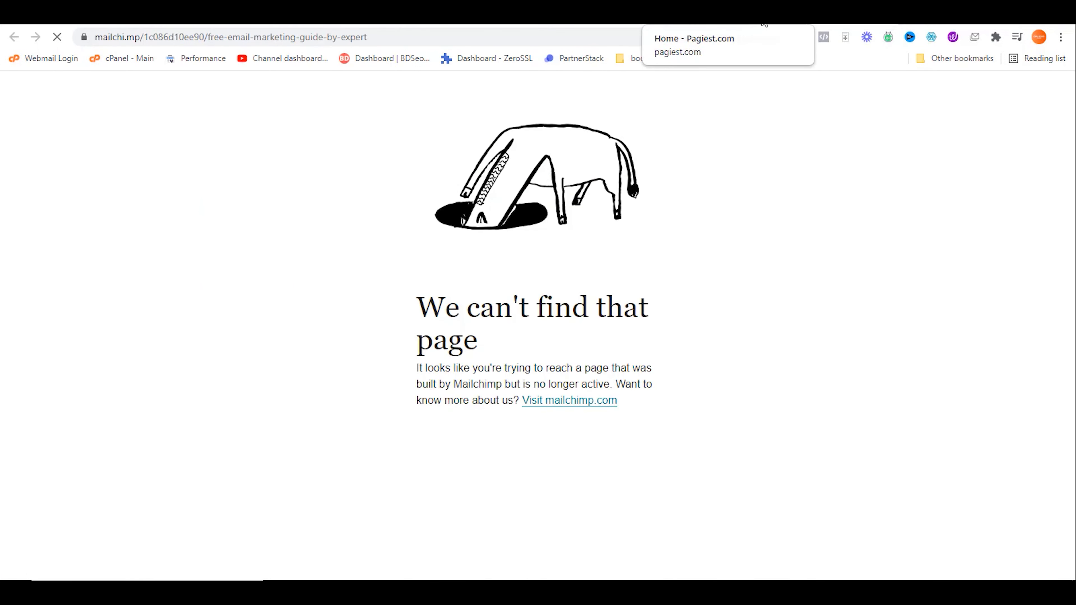
click(303, 18)
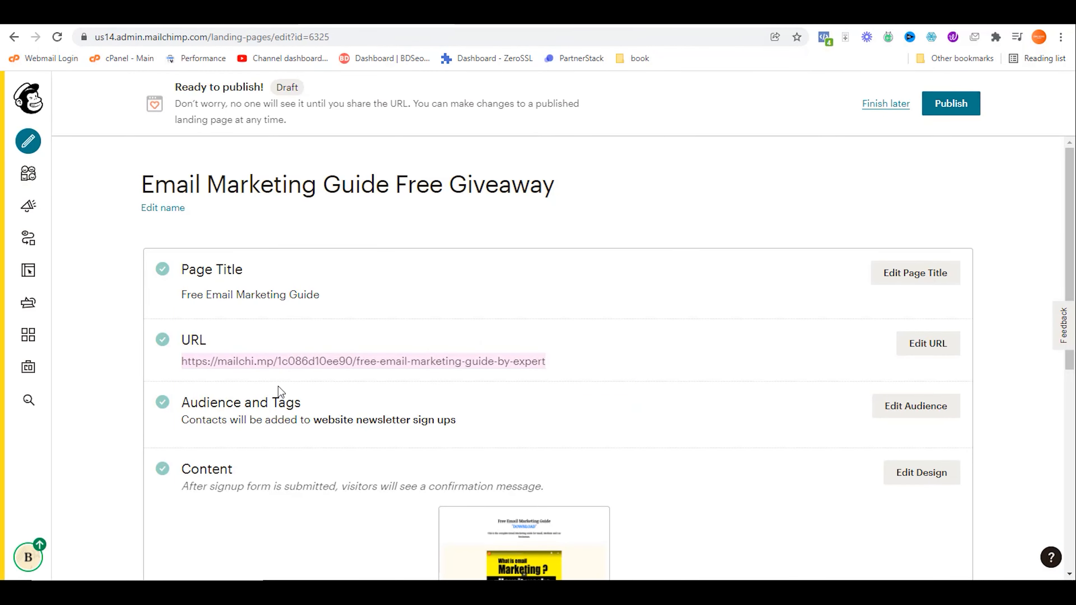
Step: Keep the existing free-email-marketing-guide-by-expert URL slug and bring up the audience and tags settings
click(951, 344)
scroll(442, 382, down, 3)
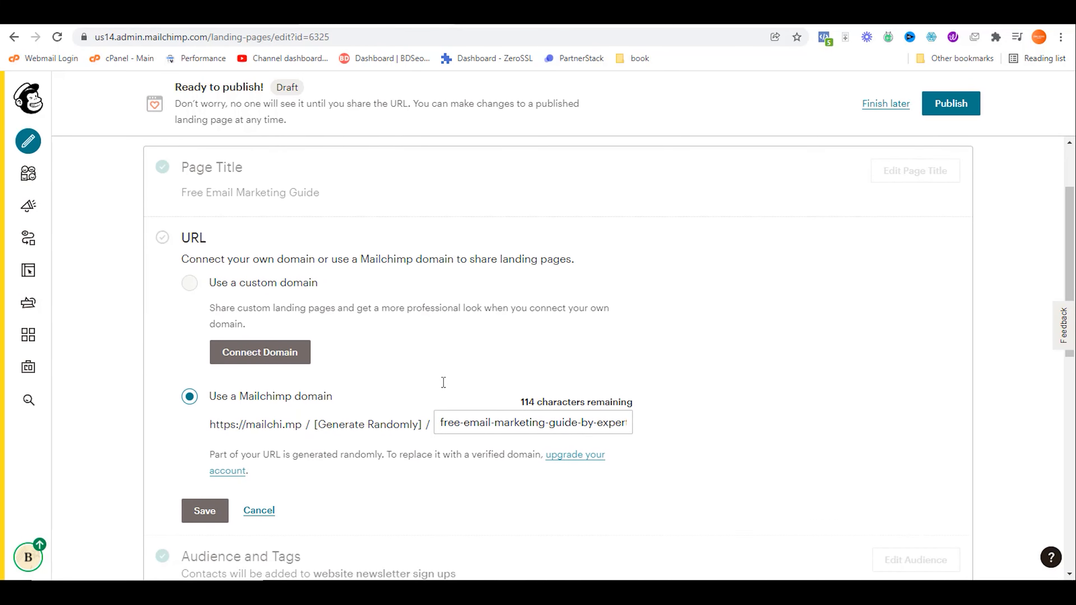
click(538, 390)
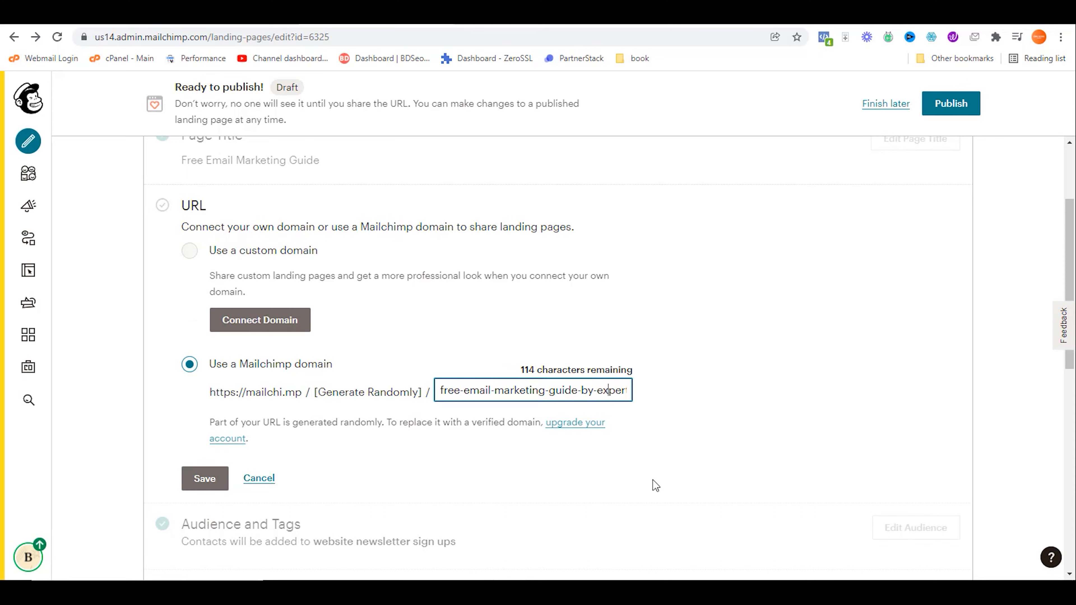
key(End)
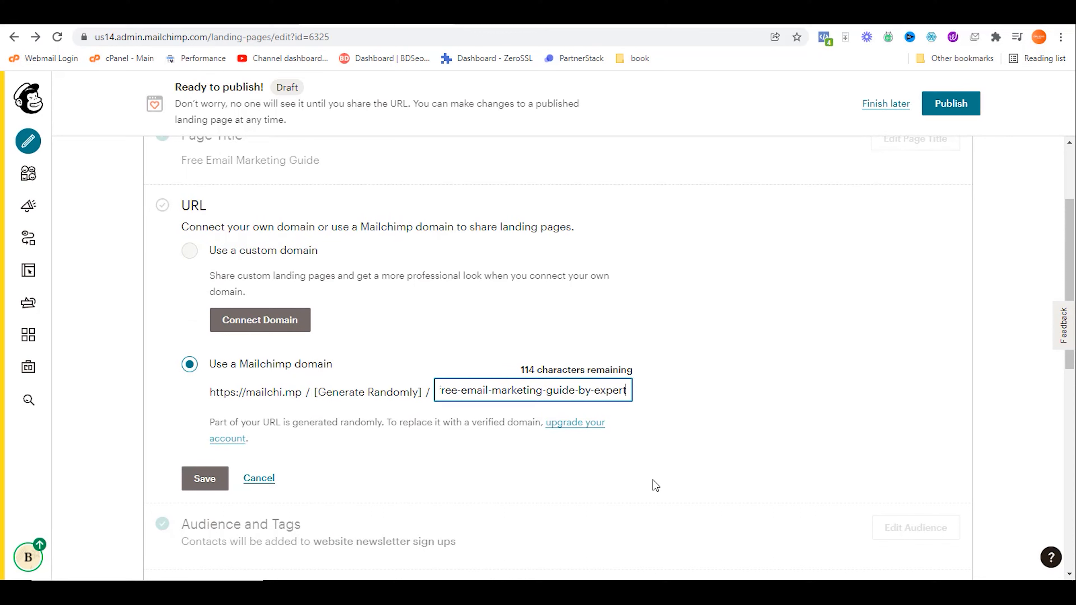
click(206, 484)
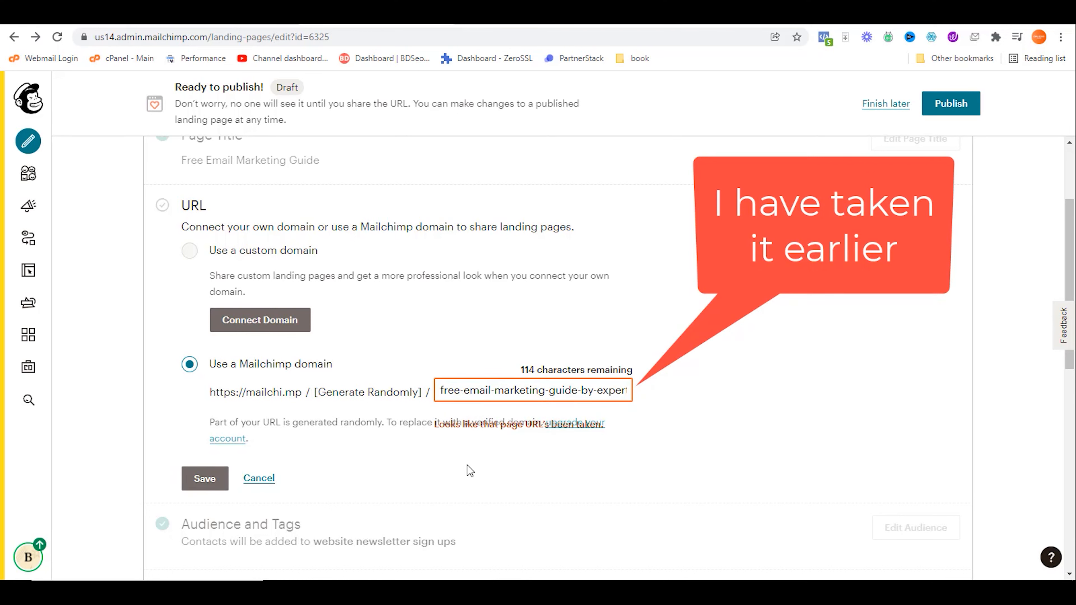
click(266, 480)
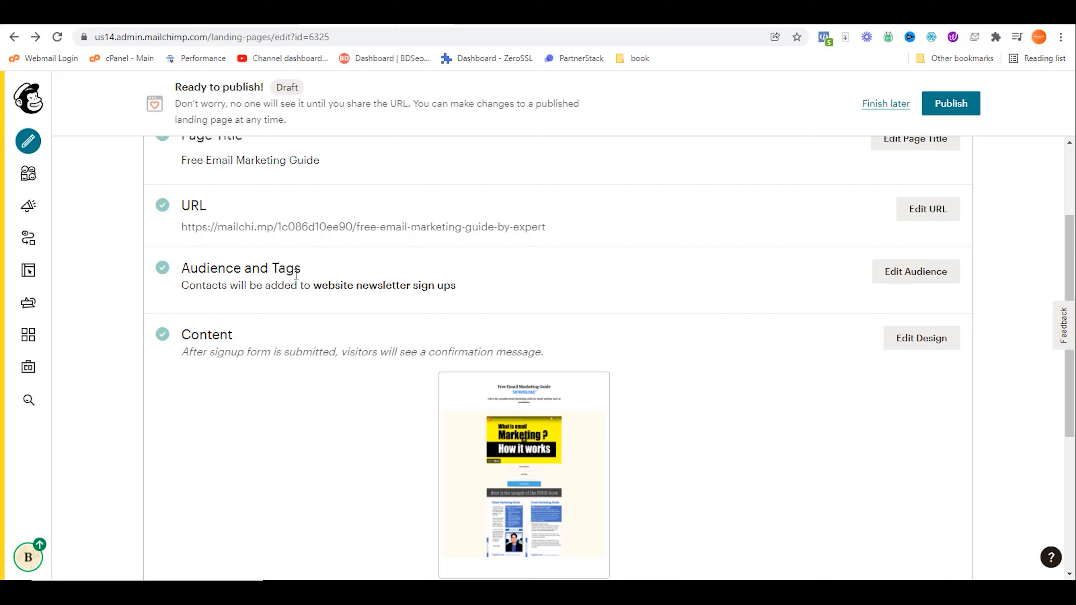
click(906, 273)
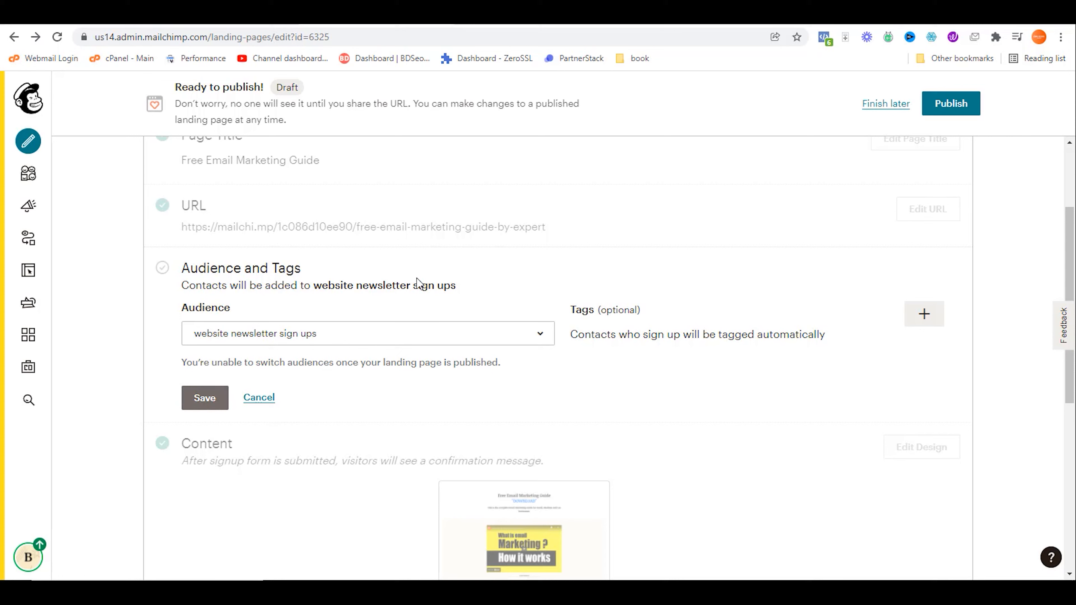
Step: Route signups to the 'website newsletter sign ups' audience with a new 'email marketing' tag, and save
click(385, 336)
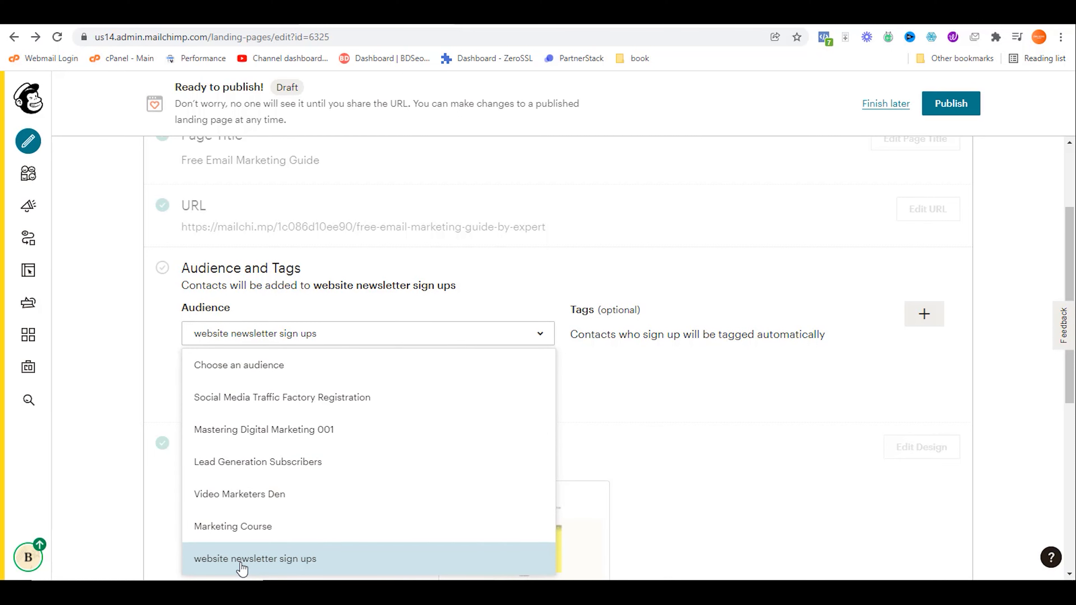
click(223, 558)
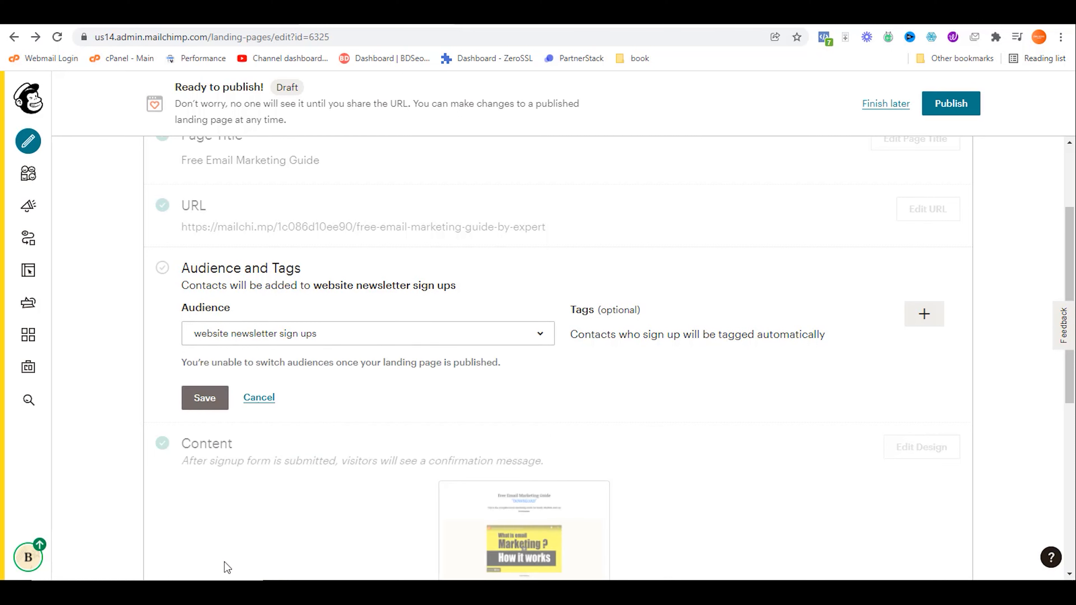
click(924, 314)
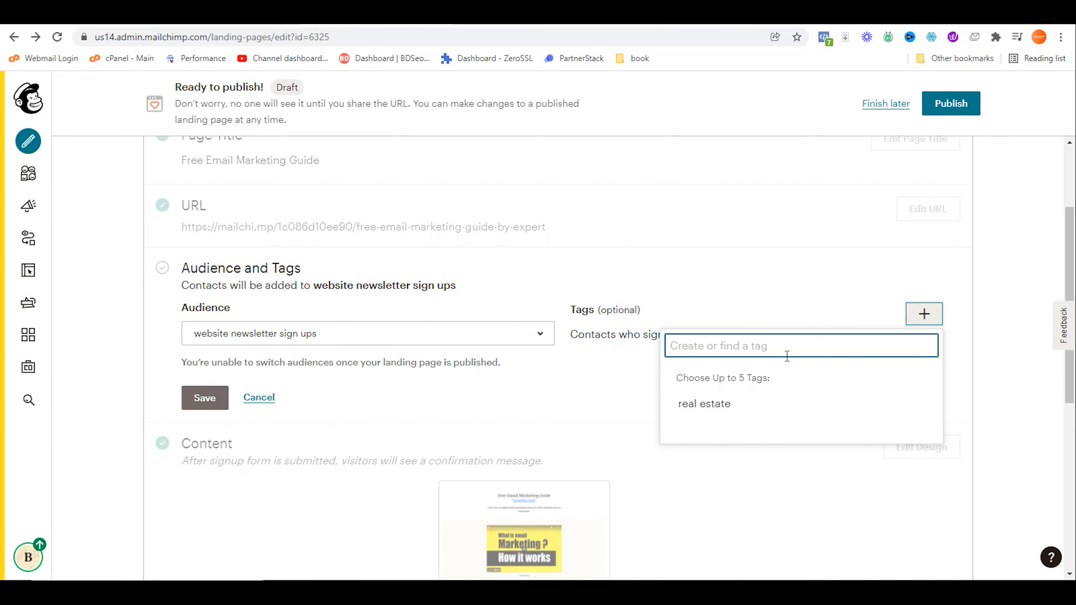
text(email)
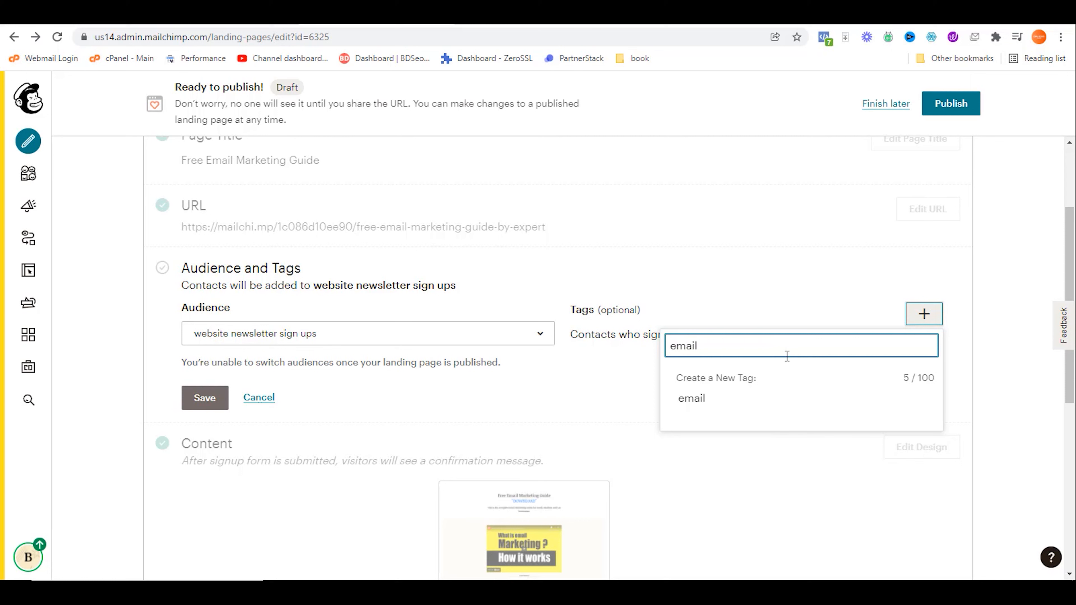
text( marketing)
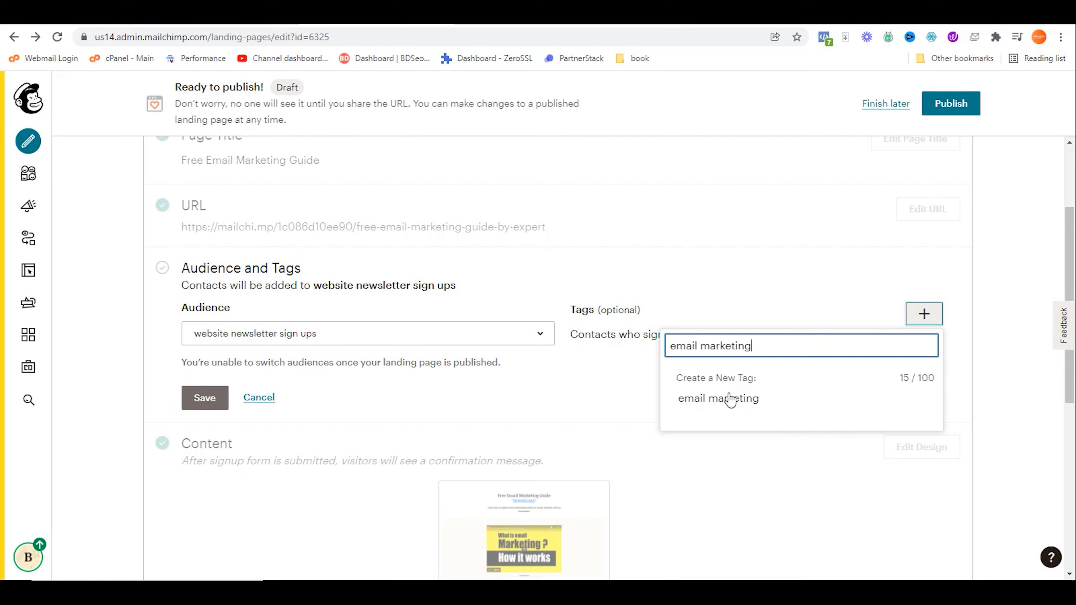
click(718, 402)
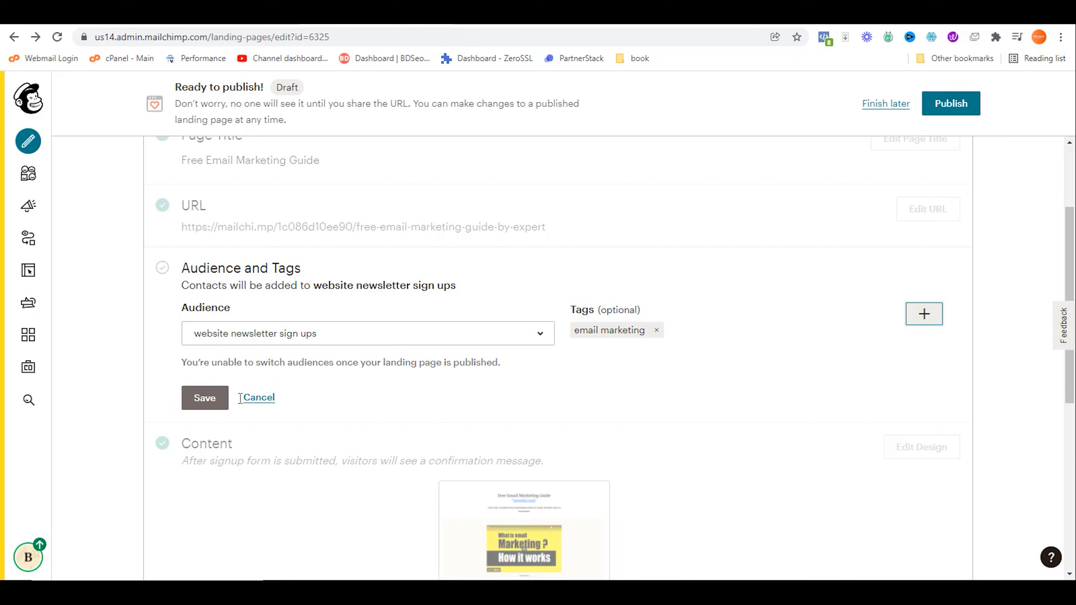
click(204, 397)
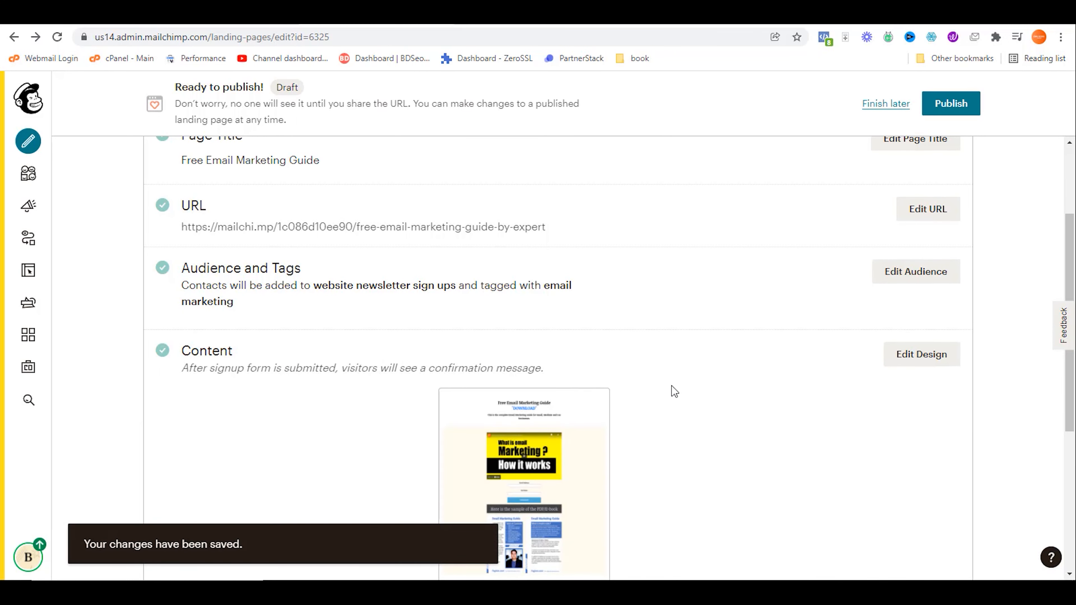
Step: Publish the Email Marketing Guide Free Giveaway landing page to its live mailchi.mp address
scroll(680, 396, down, 3)
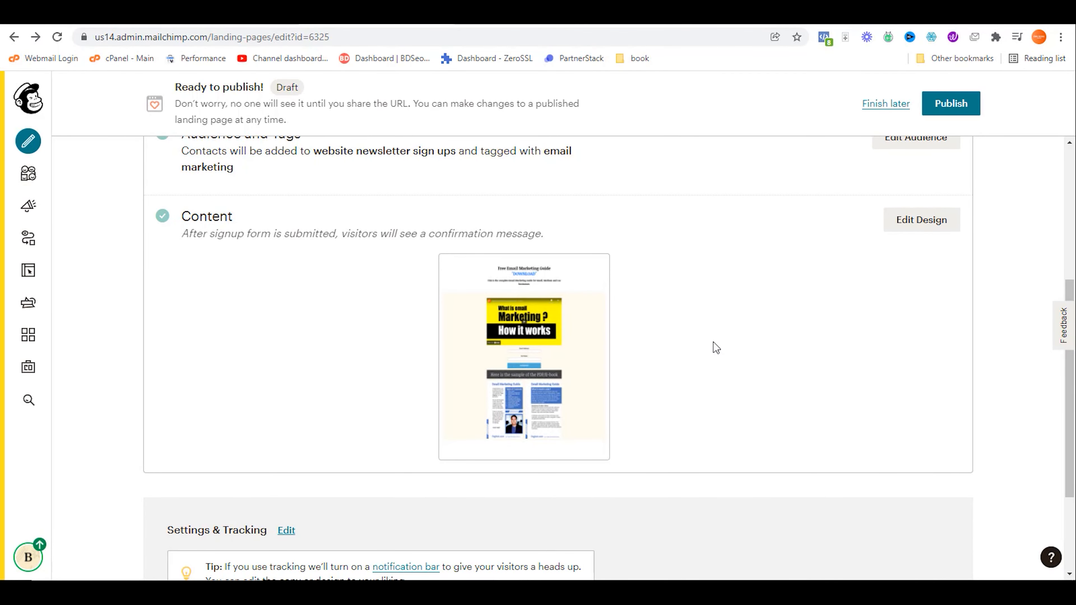
scroll(712, 342, up, 6)
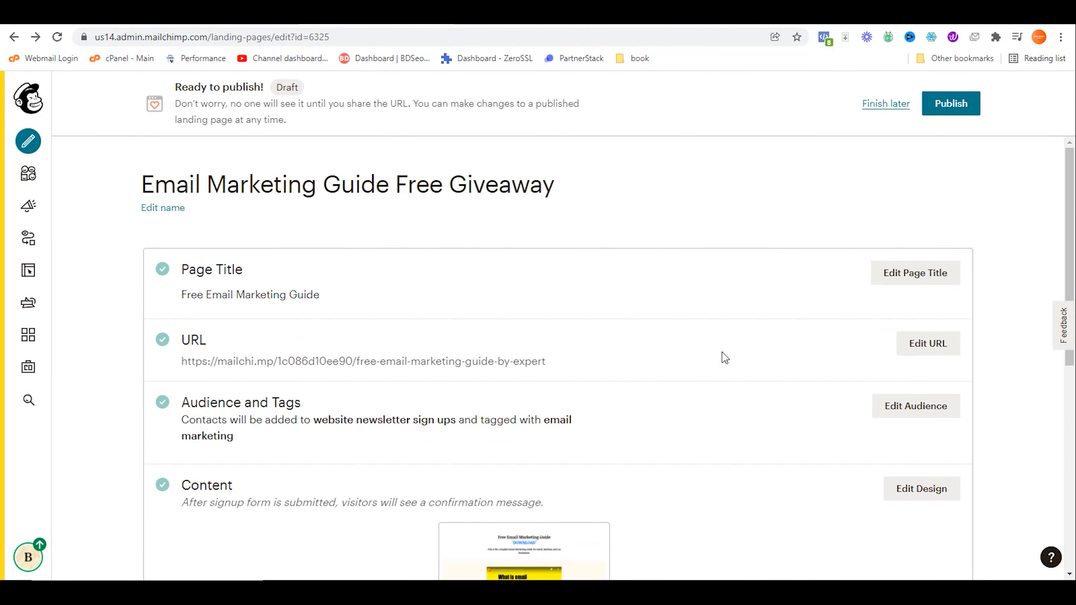
click(938, 111)
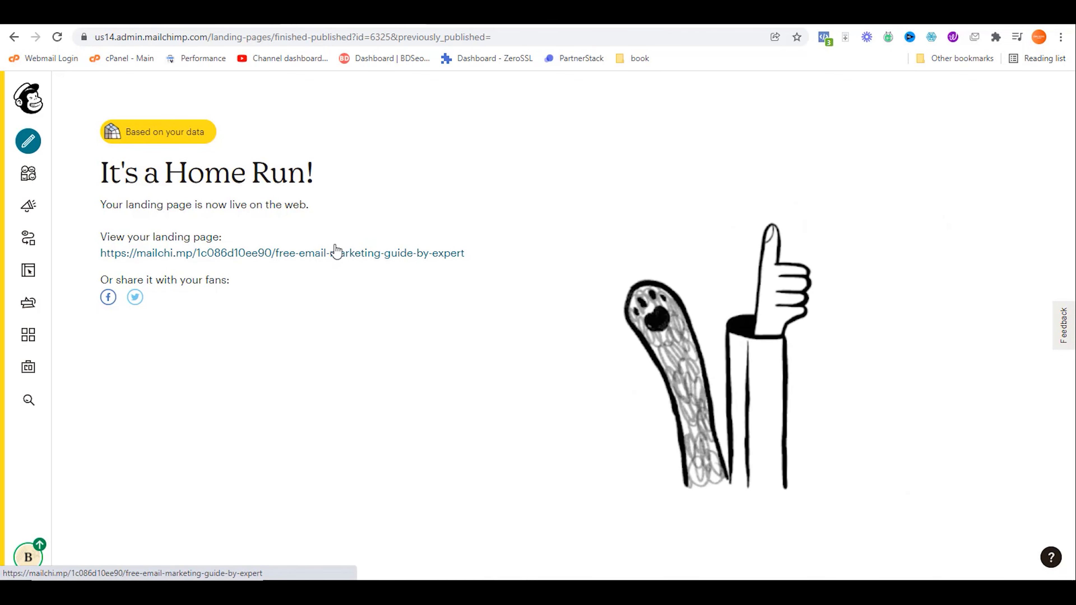
Step: On the live mailchi.mp page, check the Free Email Marketing Guide heading and subtitle
click(458, 18)
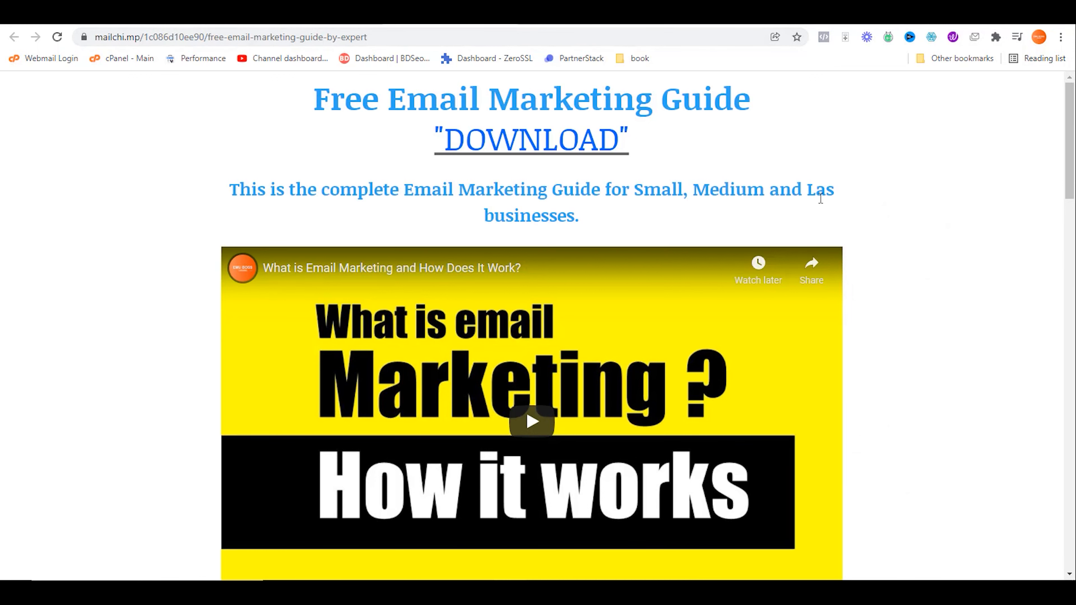
scroll(917, 241, down, 5)
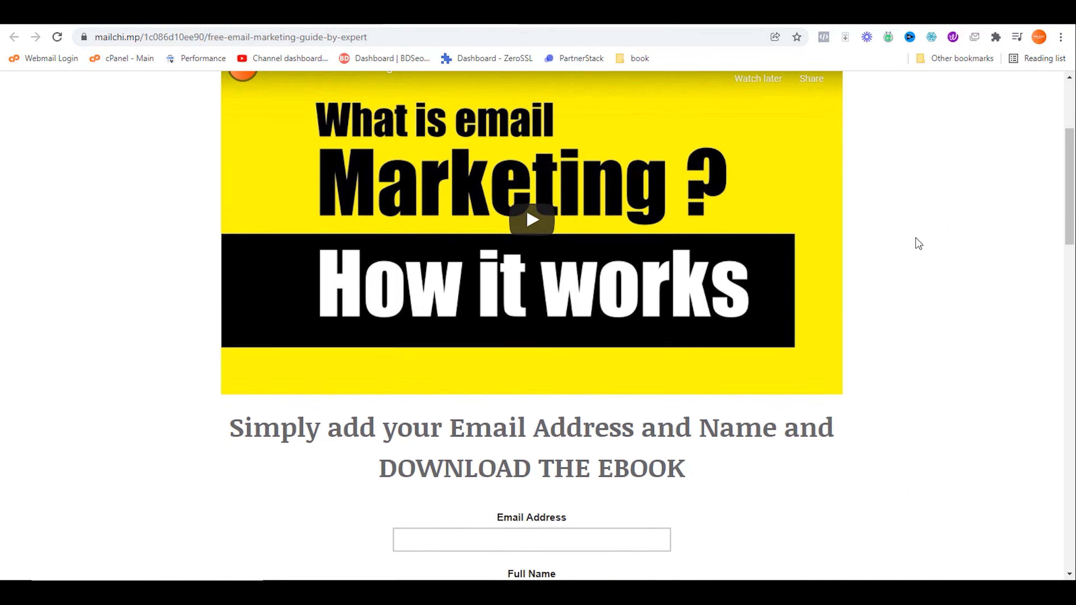
scroll(917, 243, up, 5)
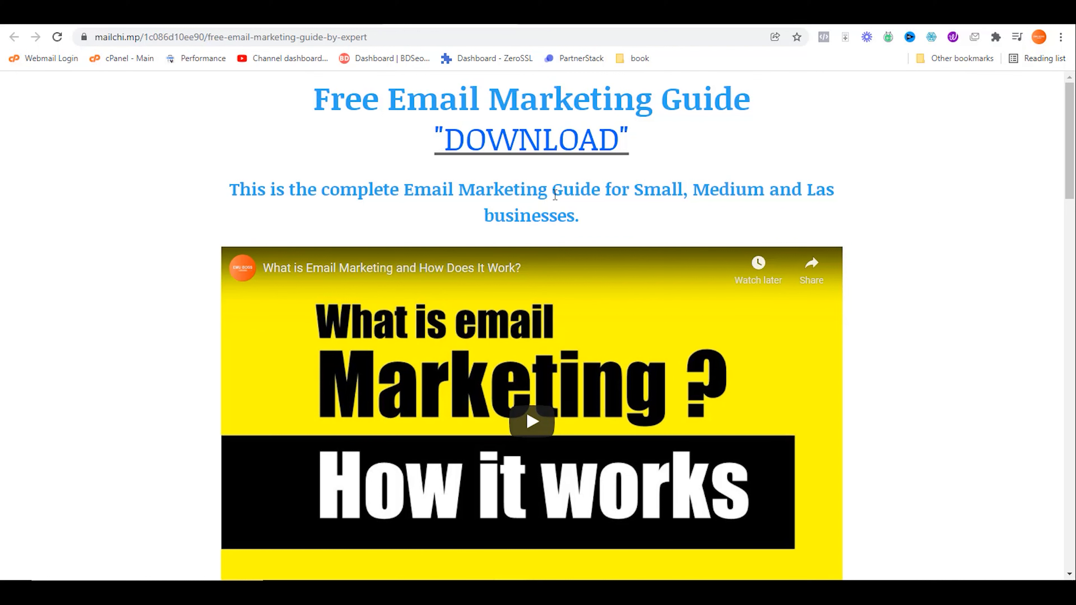
click(255, 36)
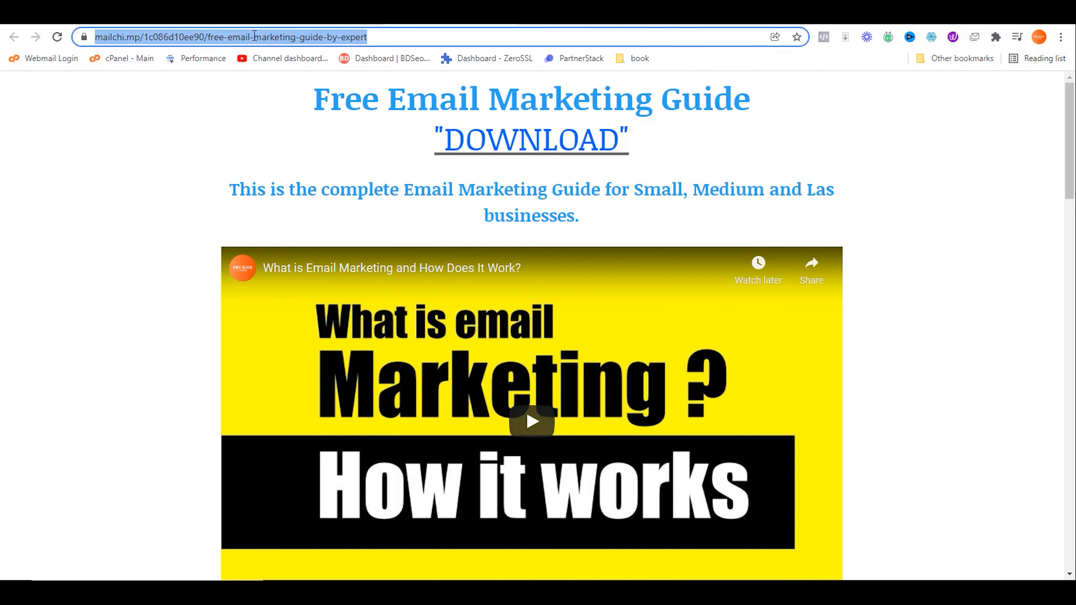
drag(344, 100, 720, 145)
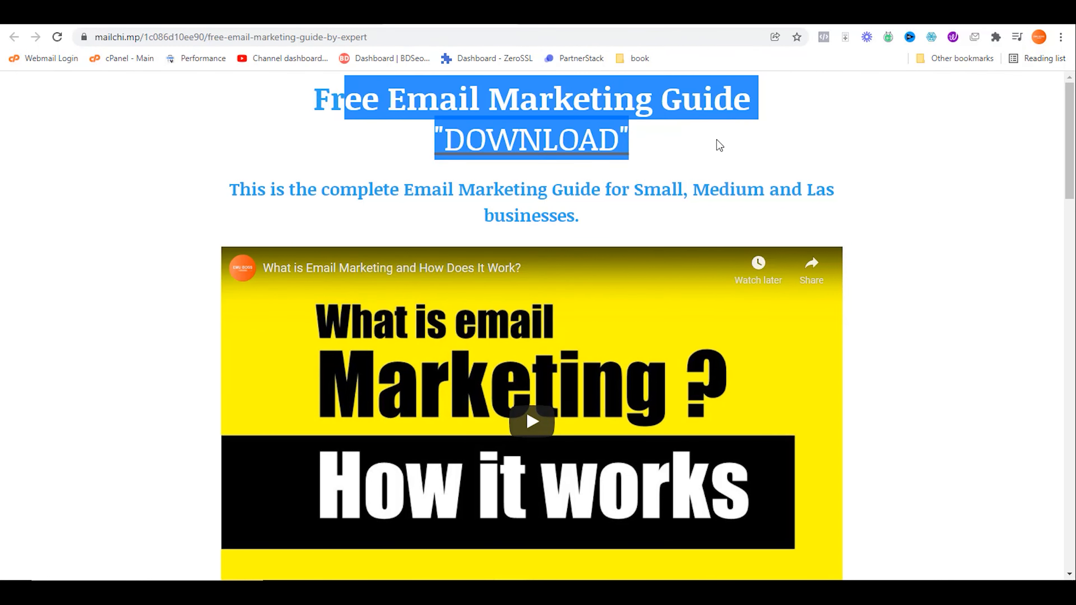
click(743, 173)
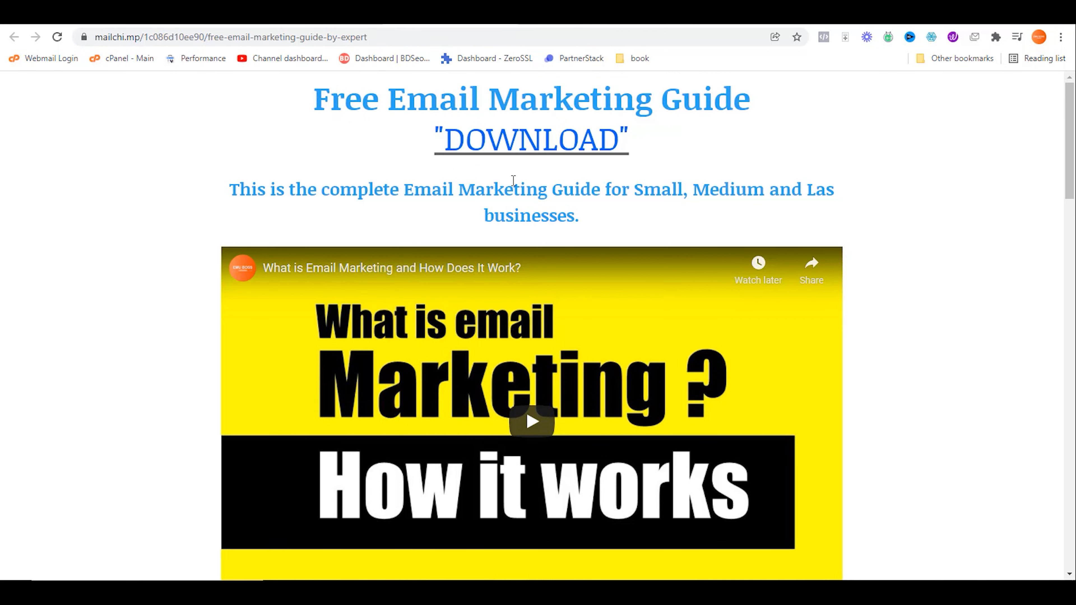
drag(358, 188, 648, 264)
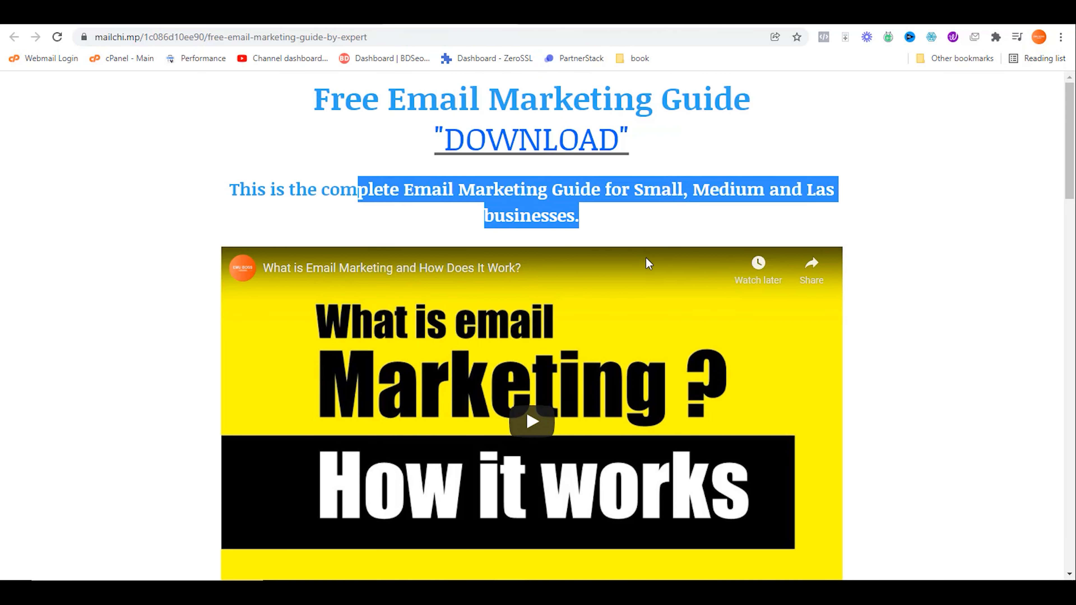
Step: Play and pause the embedded YouTube video, then move down to the signup form's Email Address field
scroll(648, 264, down, 3)
click(532, 288)
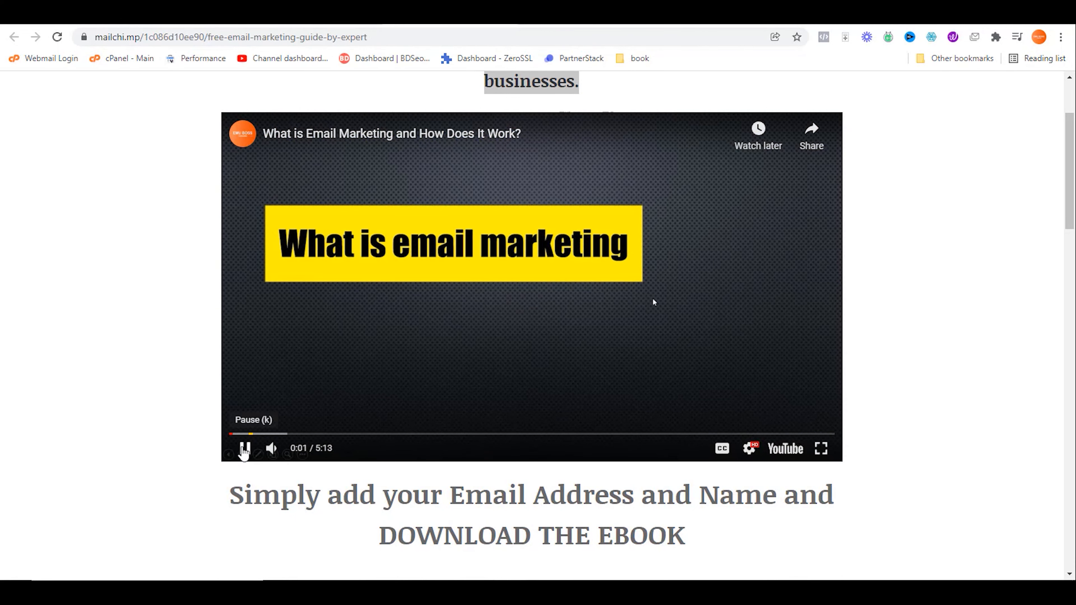
click(244, 448)
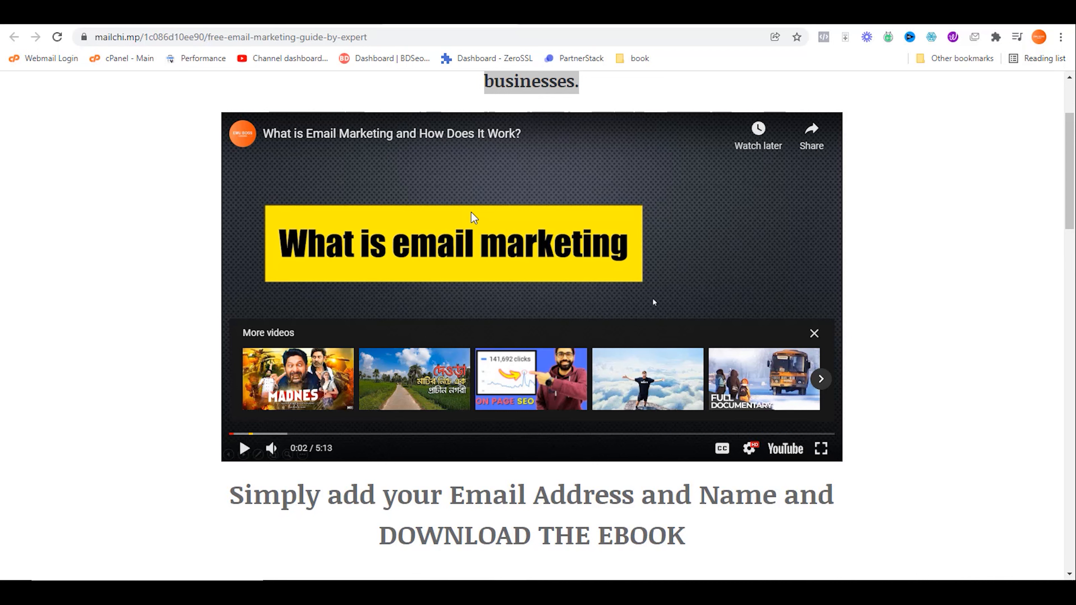
scroll(474, 225, down, 5)
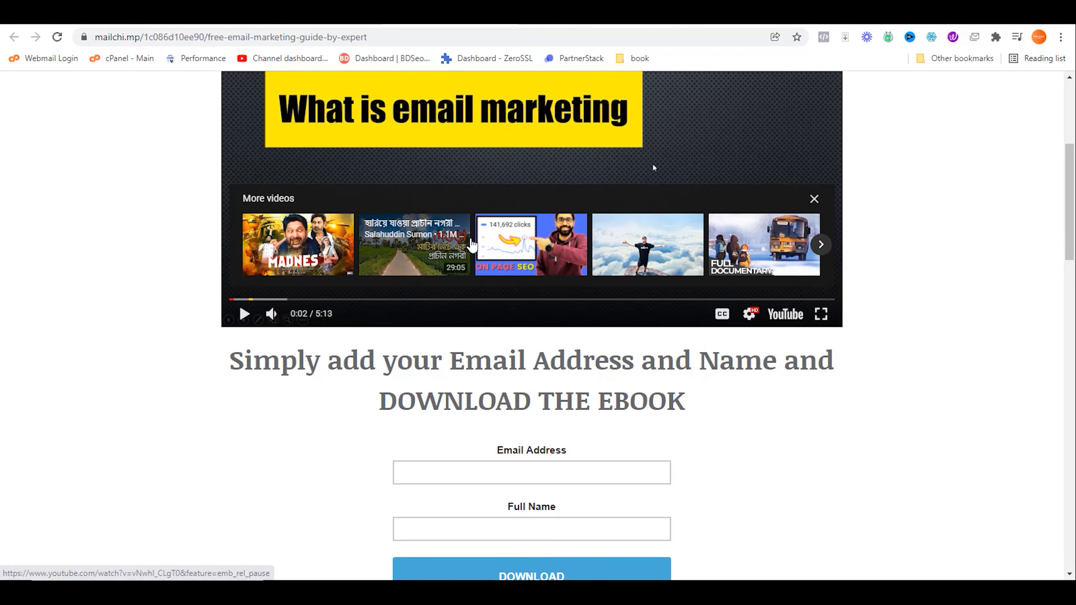
scroll(477, 252, down, 2)
click(508, 337)
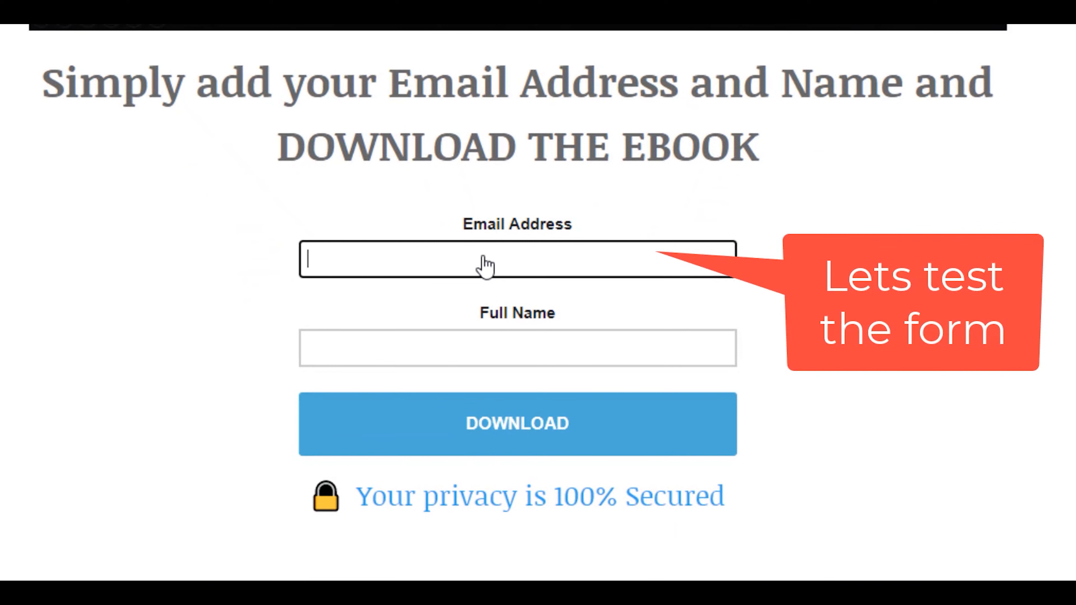
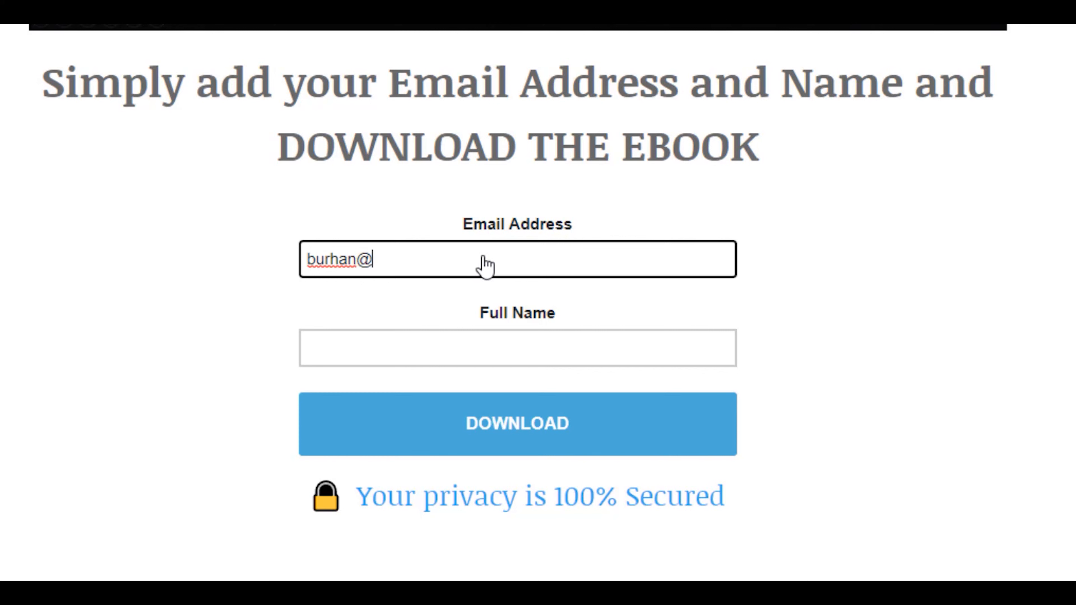
Step: Fill the signup form with a test email address and a full name
key(Tab)
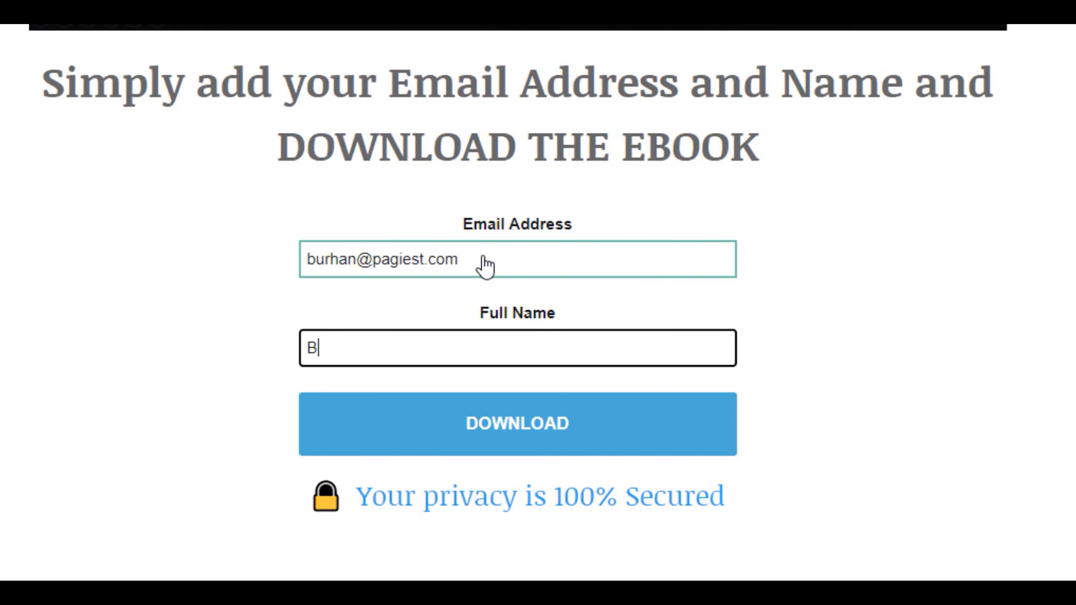
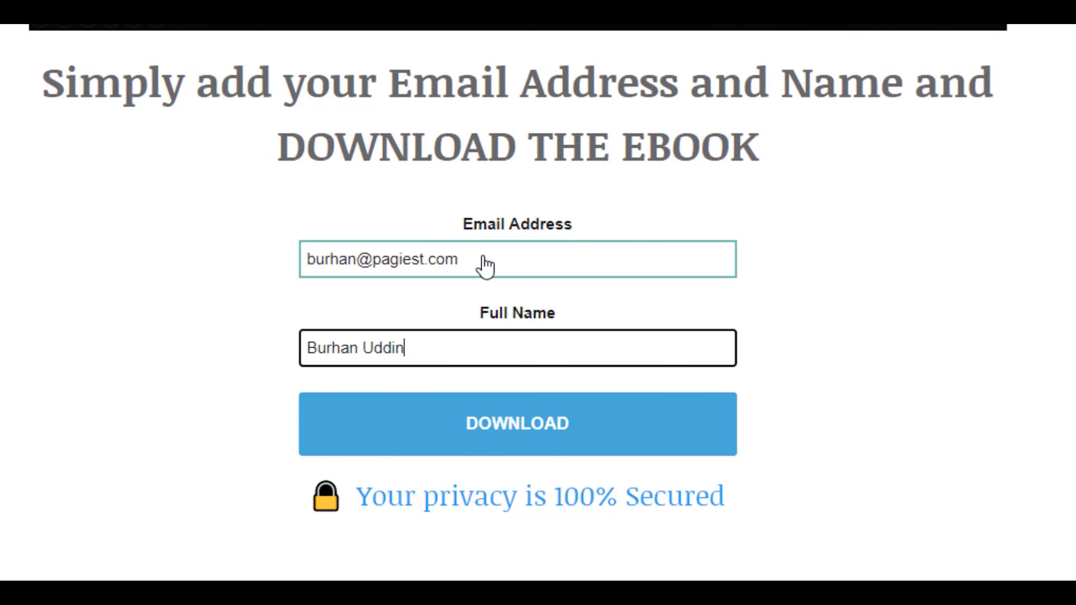
Step: Submit the form and open Email_Marketing_Guide.pdf from the success message's DOWNLOAD link
scroll(608, 320, up, 2)
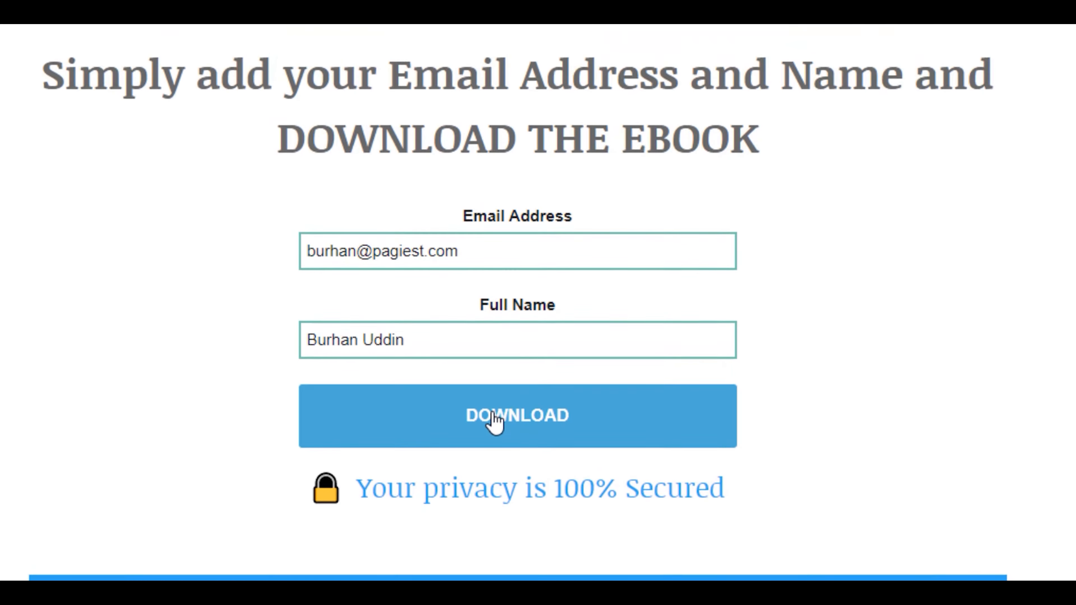
click(493, 435)
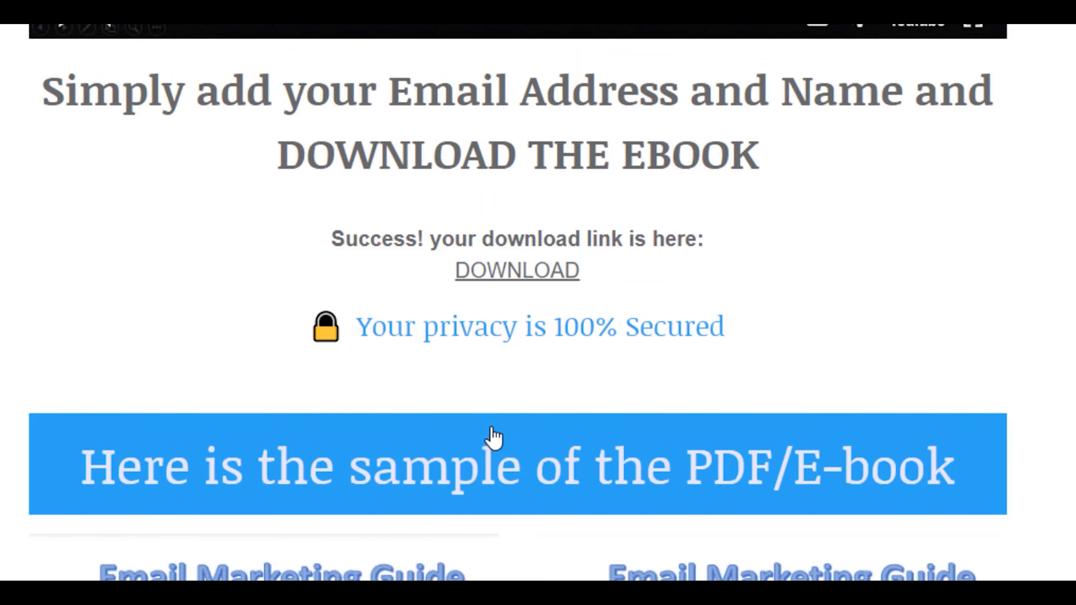
drag(371, 240, 711, 255)
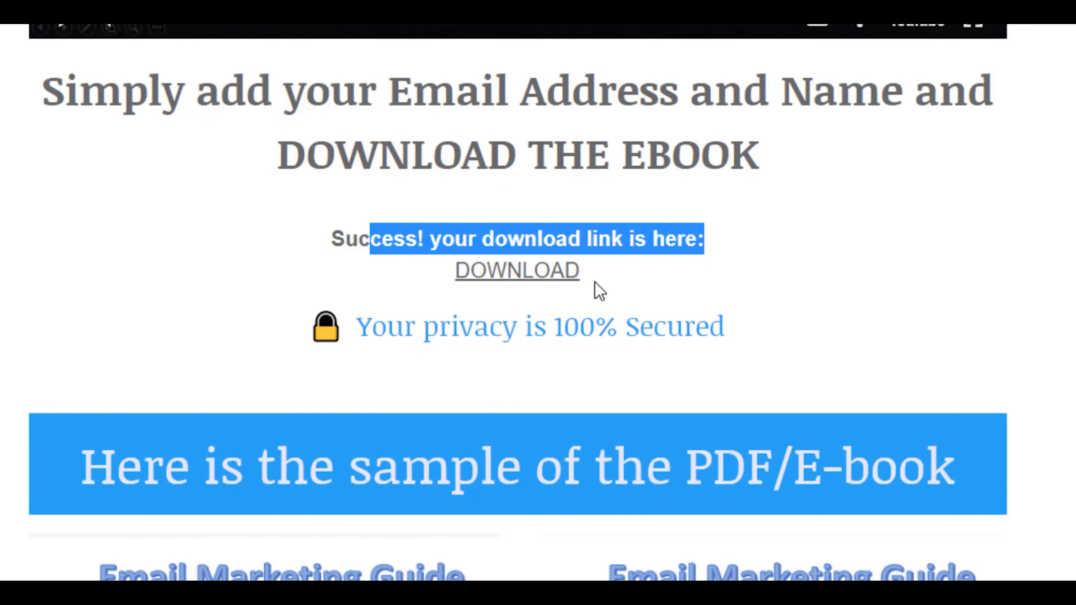
click(515, 275)
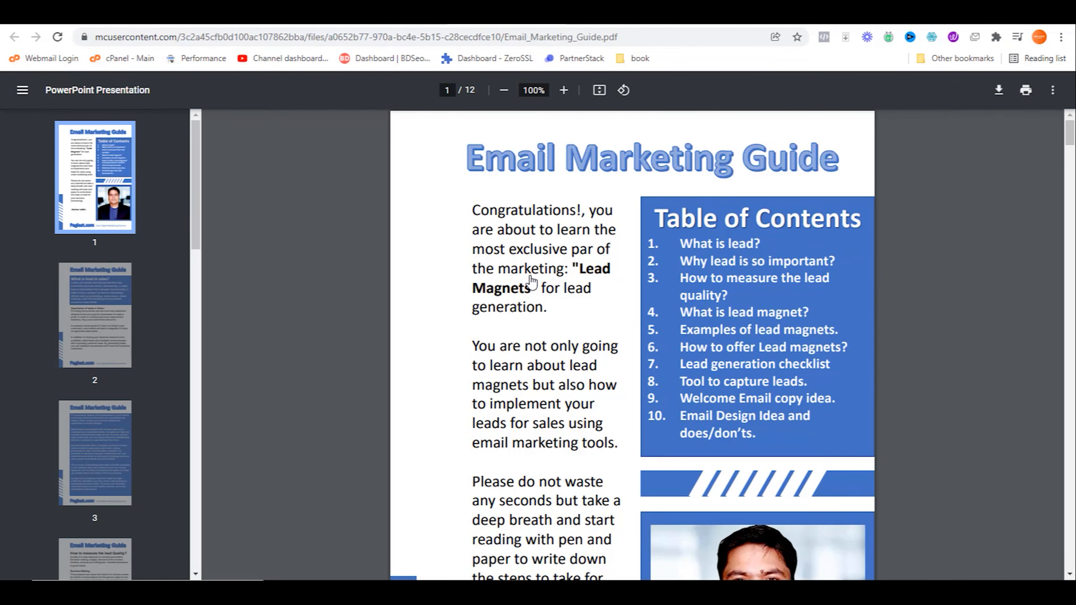
Step: Page through the 12-page guide PDF back to page 1, then return to the mailchi.mp landing page
scroll(529, 275, down, 20)
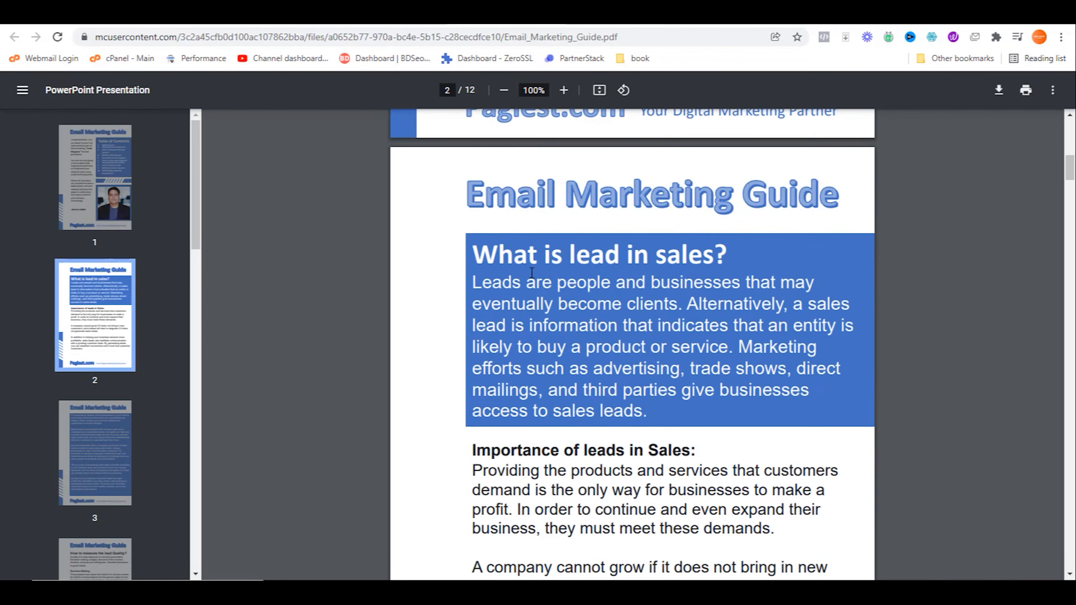
scroll(527, 270, down, 20)
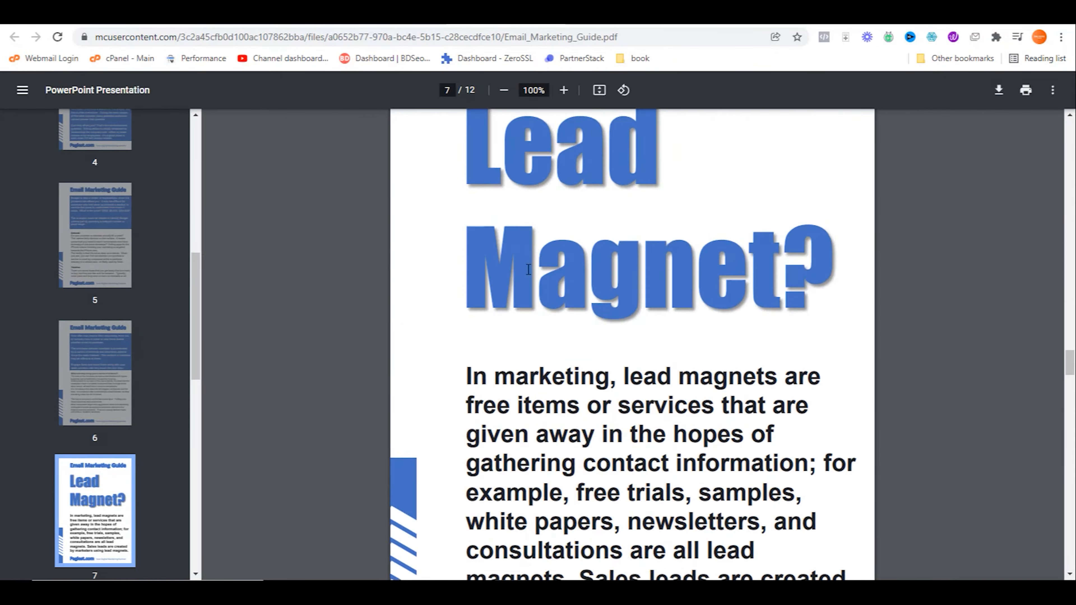
scroll(528, 270, up, 20)
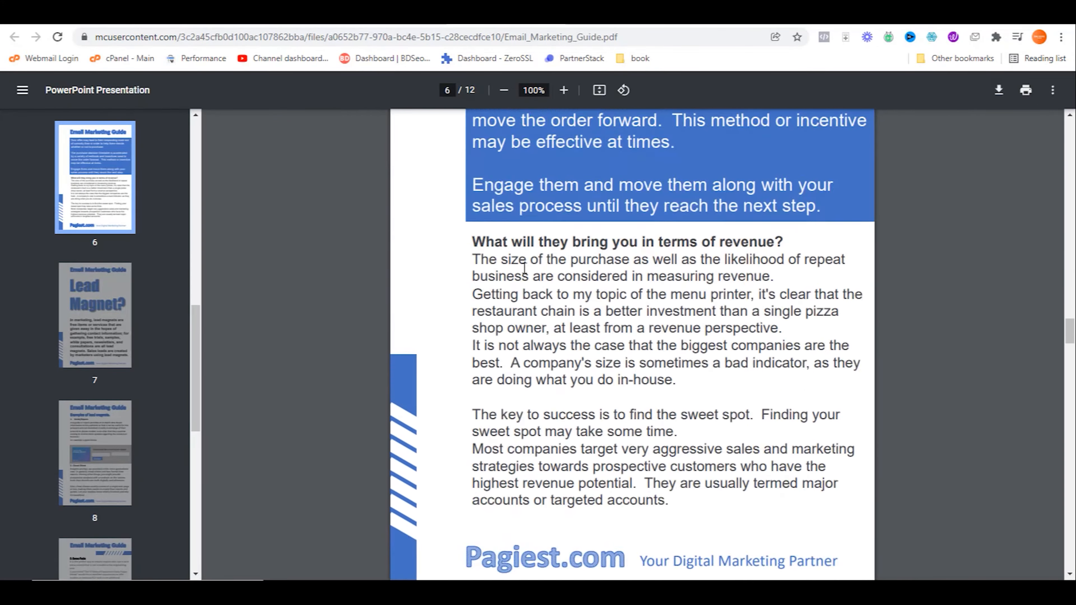
scroll(533, 281, up, 20)
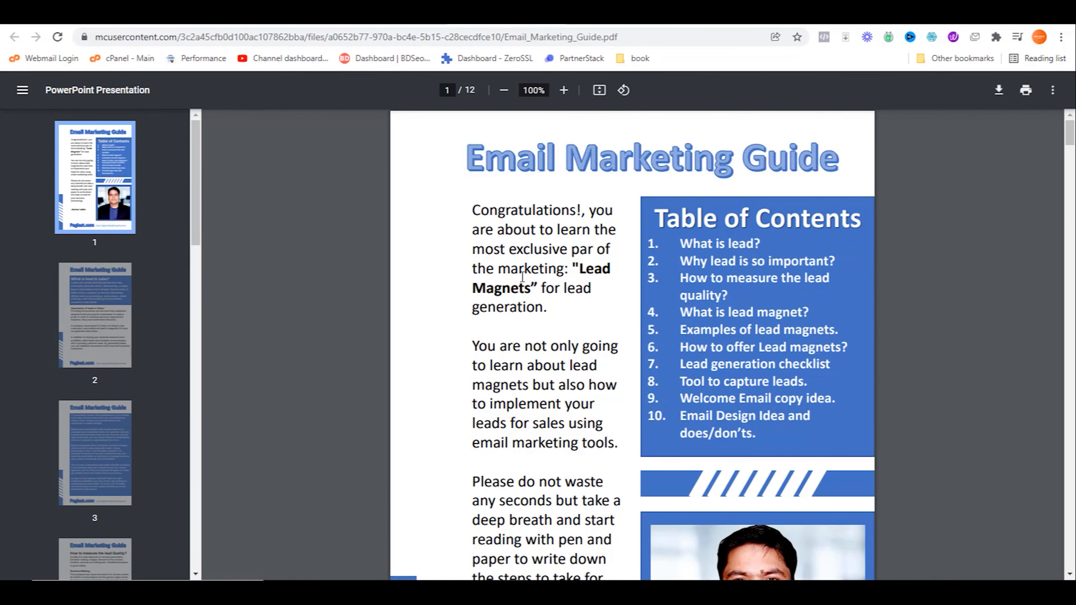
click(394, 16)
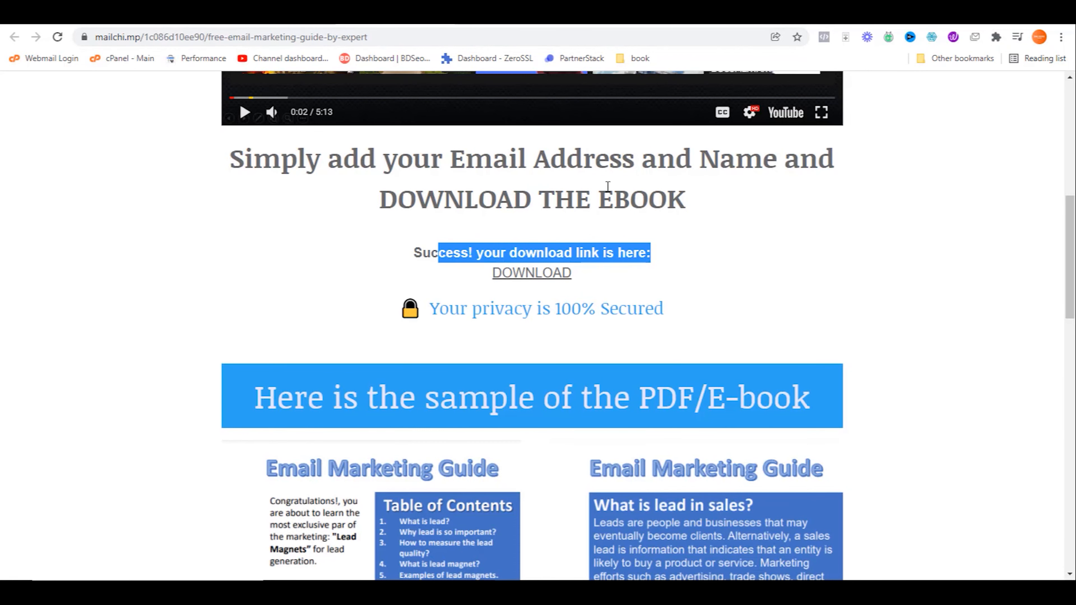
drag(665, 201, 659, 200)
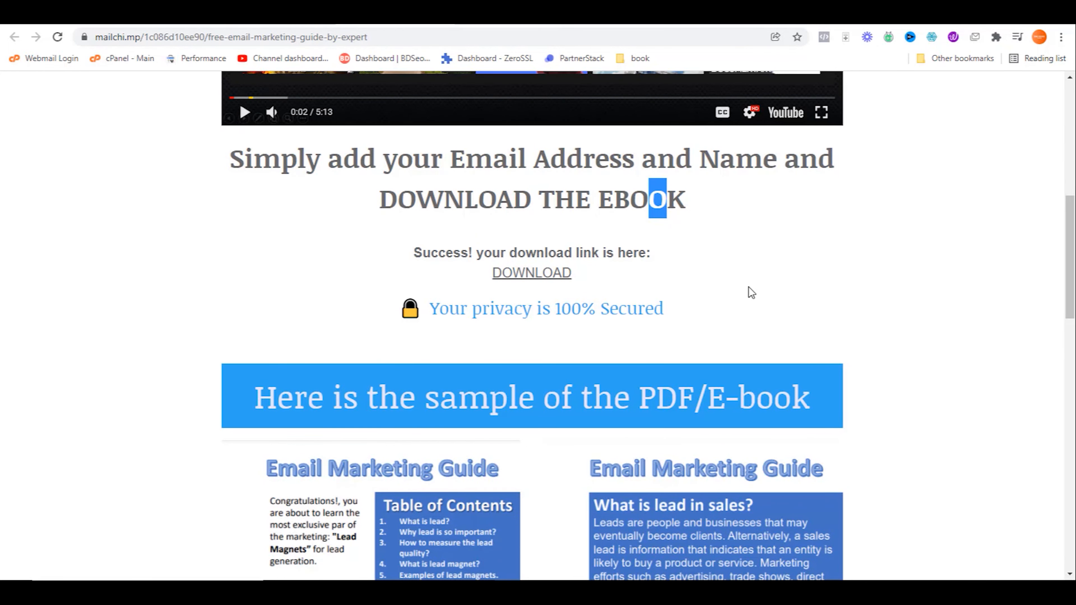
scroll(734, 282, up, 10)
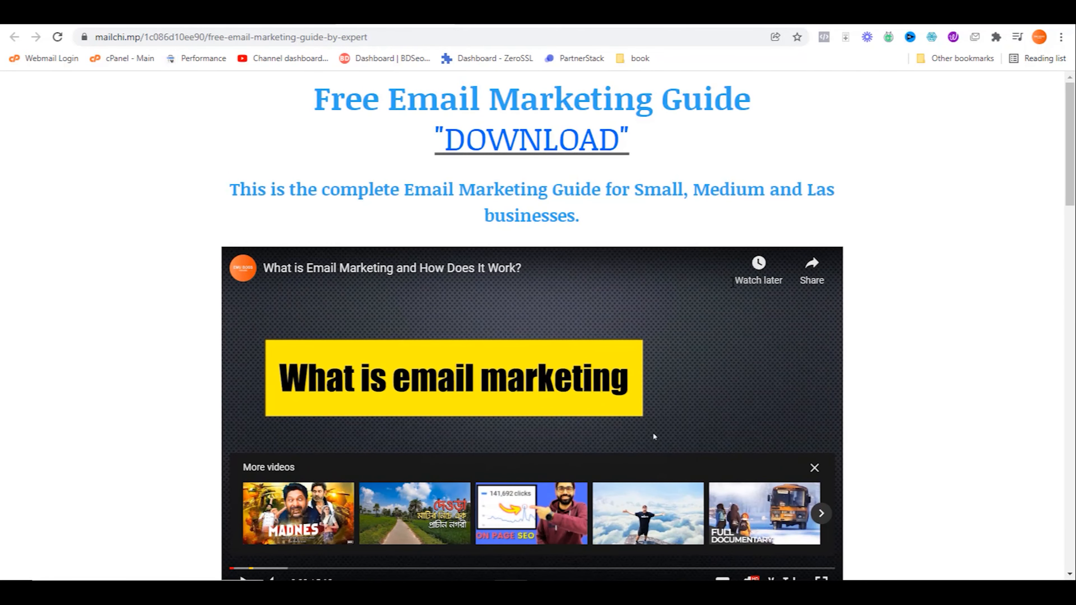